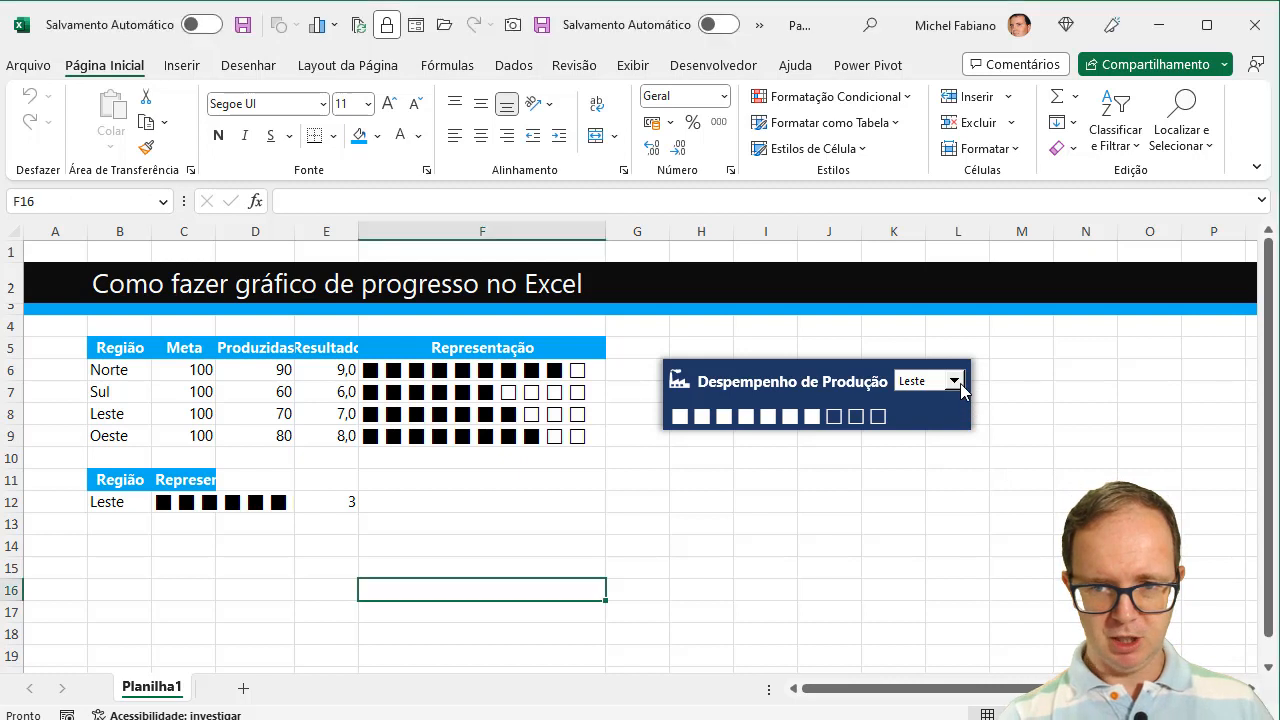
View the production performance chart for the Norte, Sul and Leste regions in turn
{"action": "left_click", "coordinate": [954, 381]}
{"action": "left_click", "coordinate": [922, 400]}
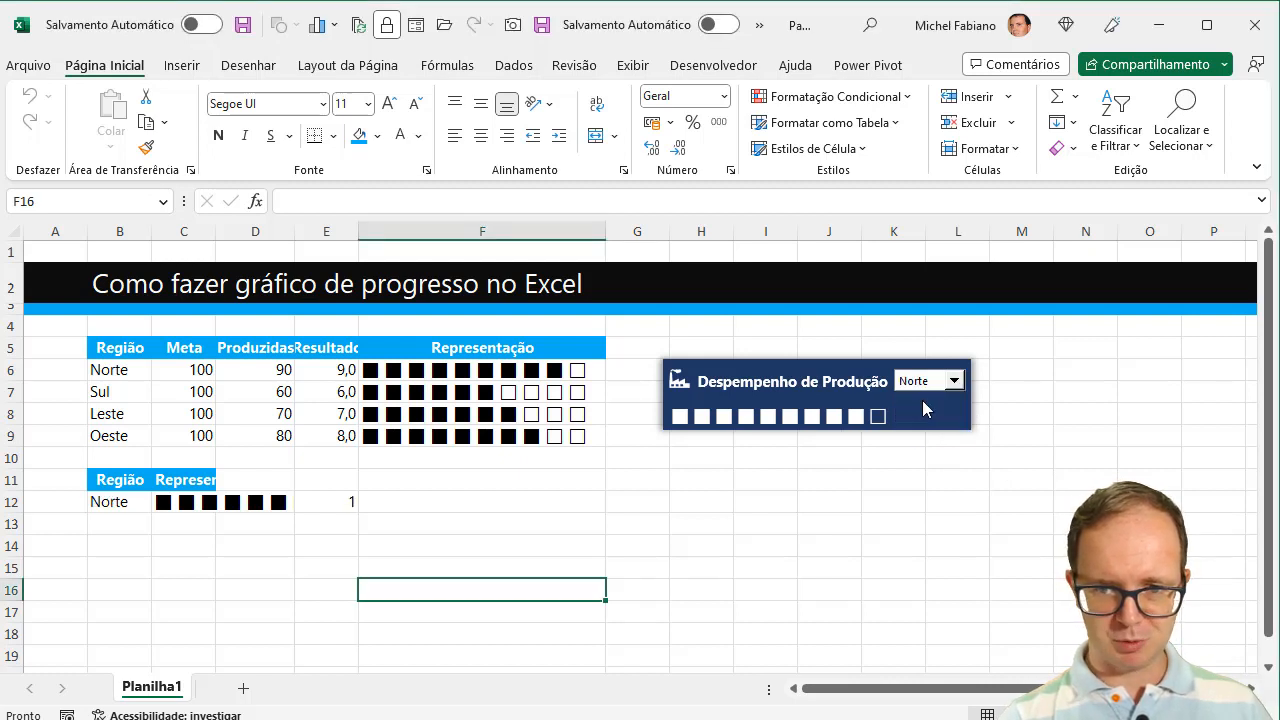
{"action": "left_click", "coordinate": [954, 381]}
{"action": "left_click", "coordinate": [926, 411]}
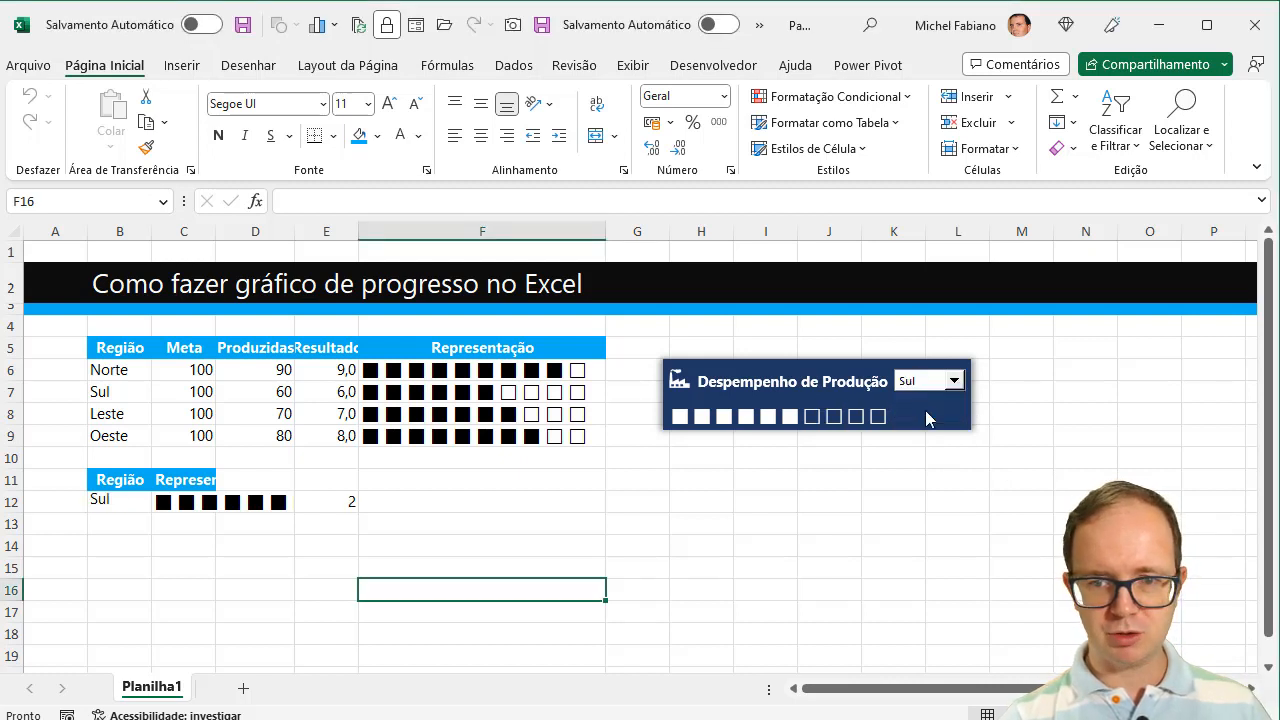
{"action": "left_click", "coordinate": [958, 388]}
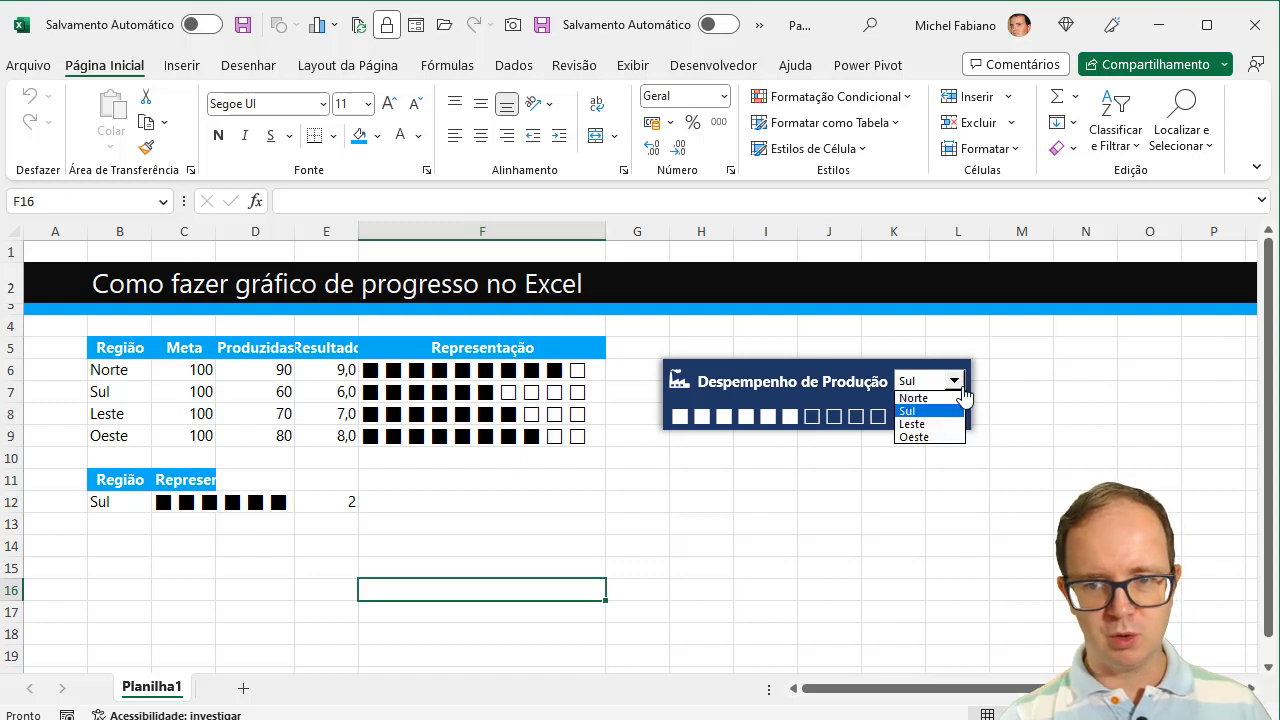
{"action": "left_click", "coordinate": [930, 425]}
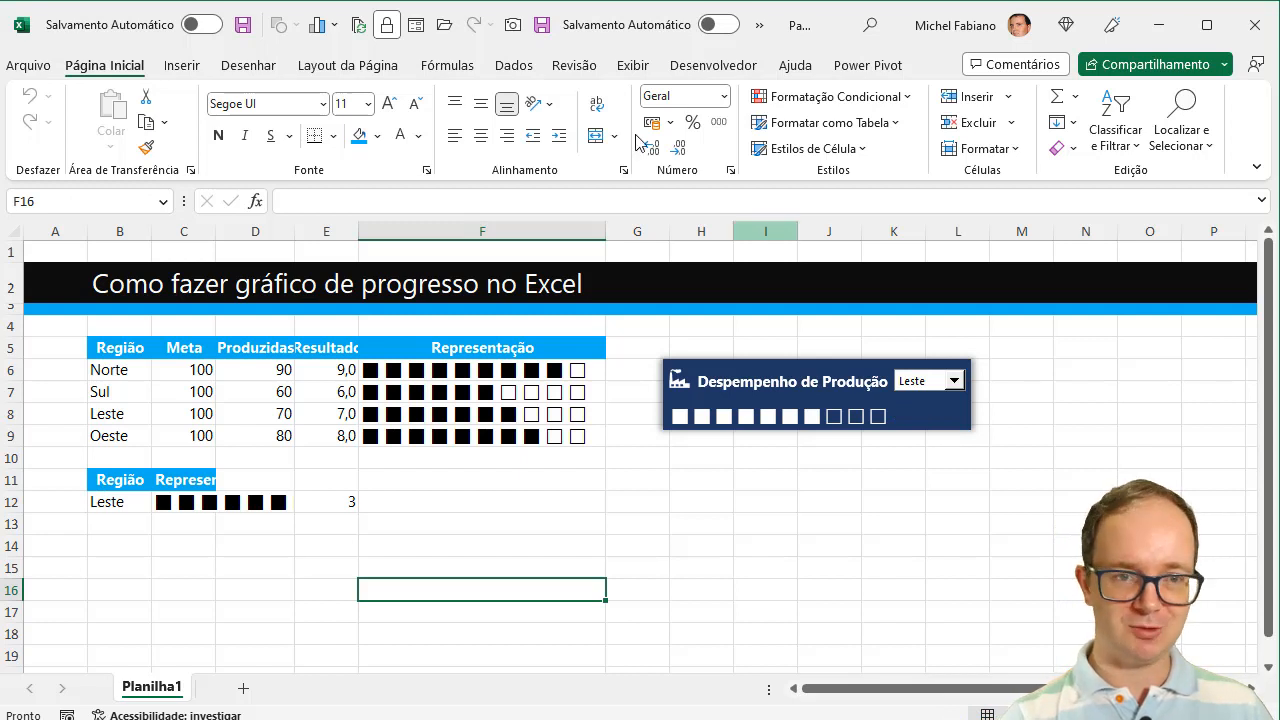
{"action": "left_click", "coordinate": [176, 64]}
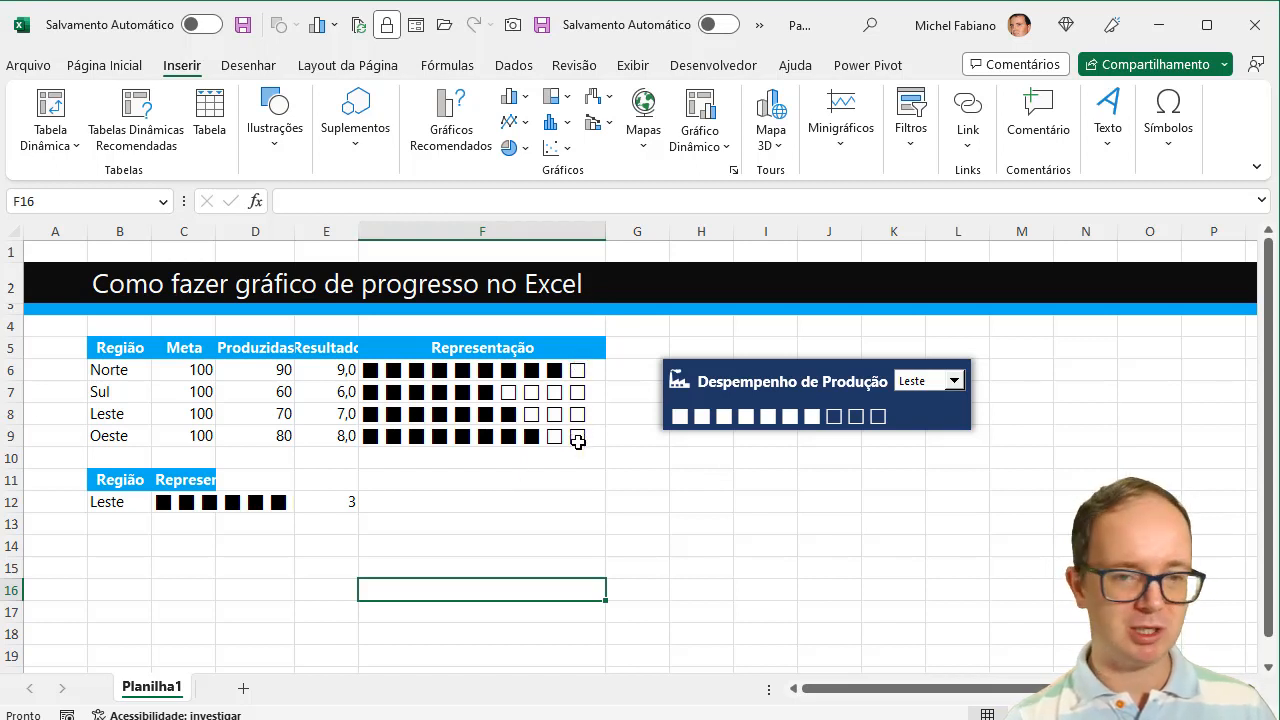
Copy the Região, Meta and Produzidas data in B5:D9 to cell B2 of a new sheet
{"action": "left_click_drag", "start_coordinate": [121, 347], "coordinate": [267, 444]}
{"action": "key", "text": "ctrl+c"}
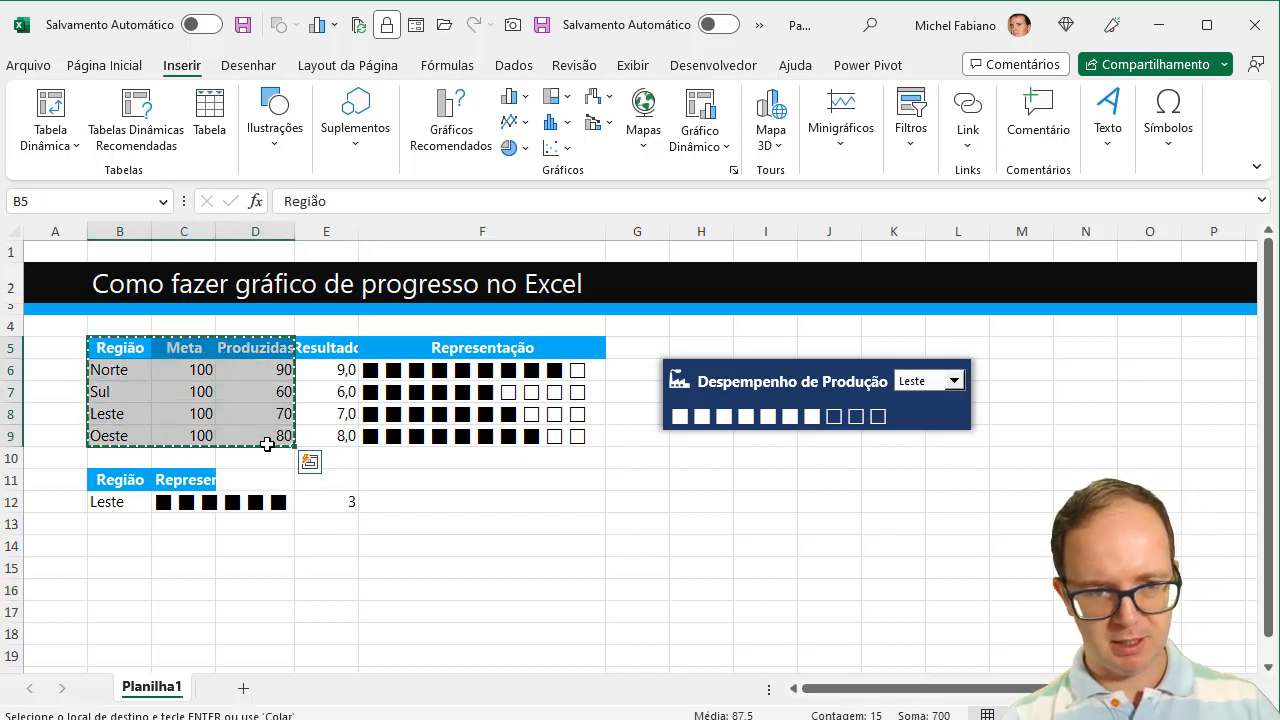
{"action": "left_click", "coordinate": [243, 690]}
{"action": "left_click", "coordinate": [130, 280]}
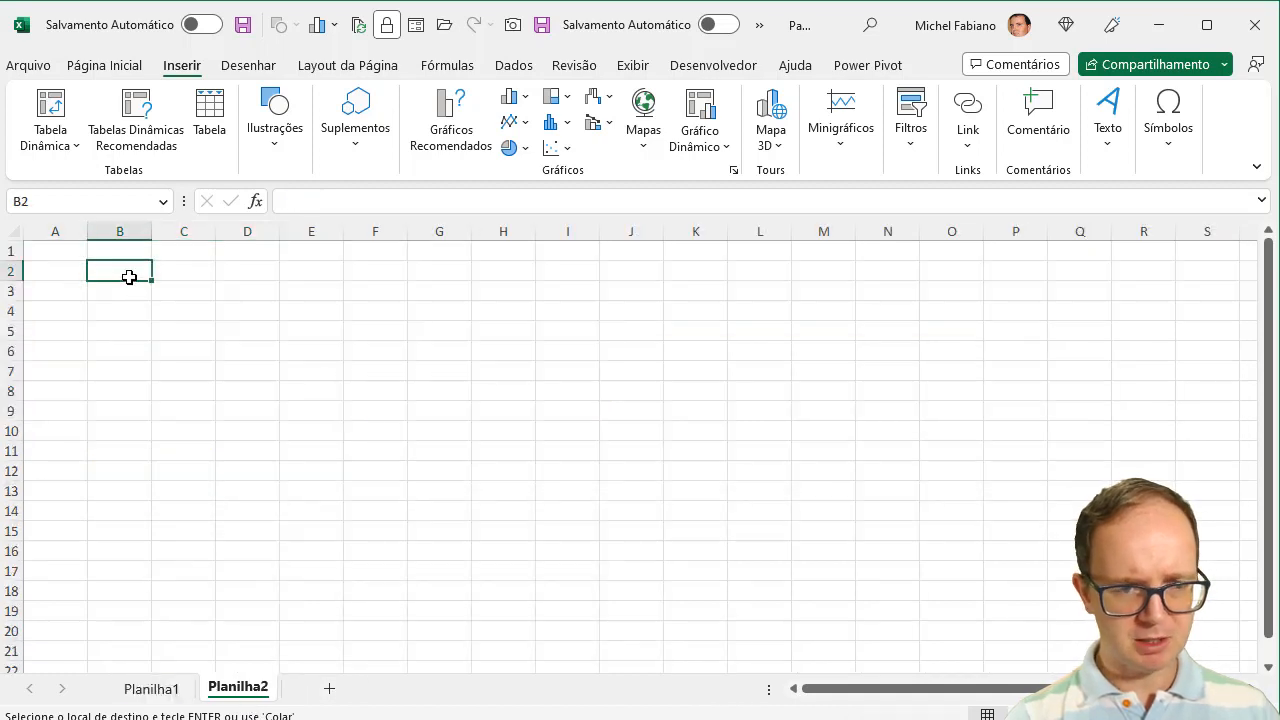
{"action": "key", "text": "ctrl+v"}
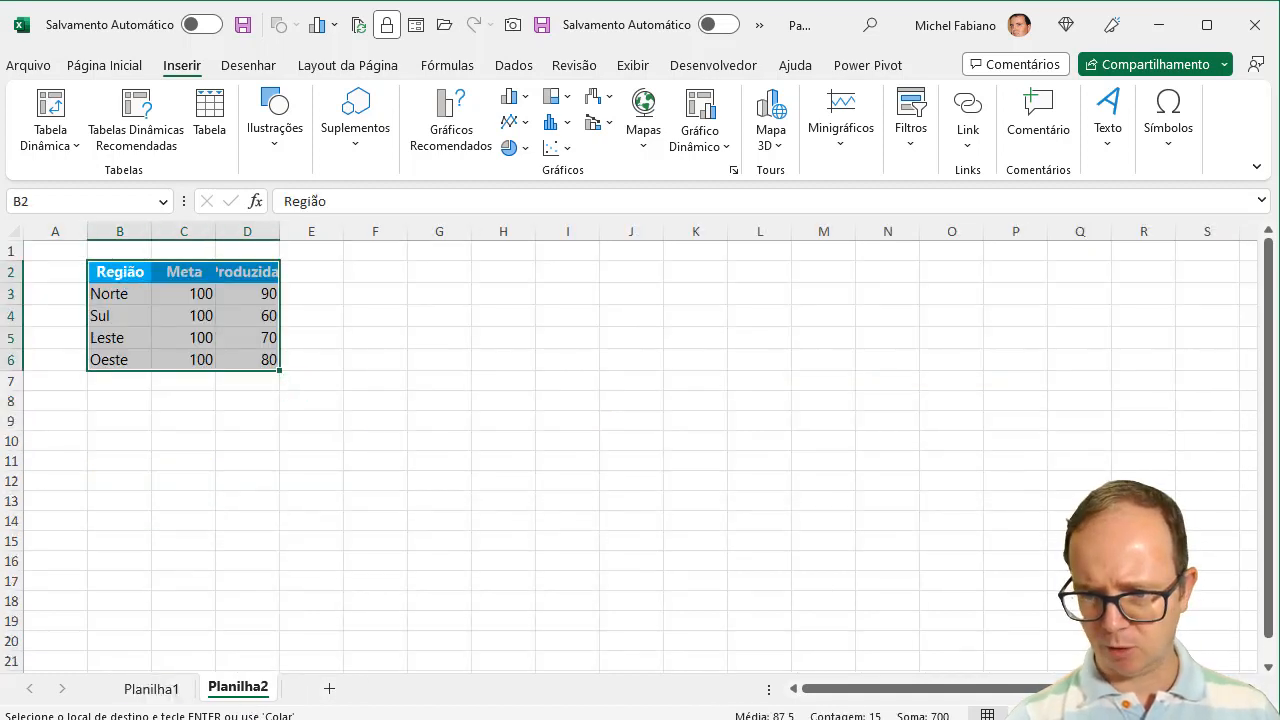
{"action": "scroll", "coordinate": [363, 282], "scroll_direction": "up", "scroll_amount": 4}
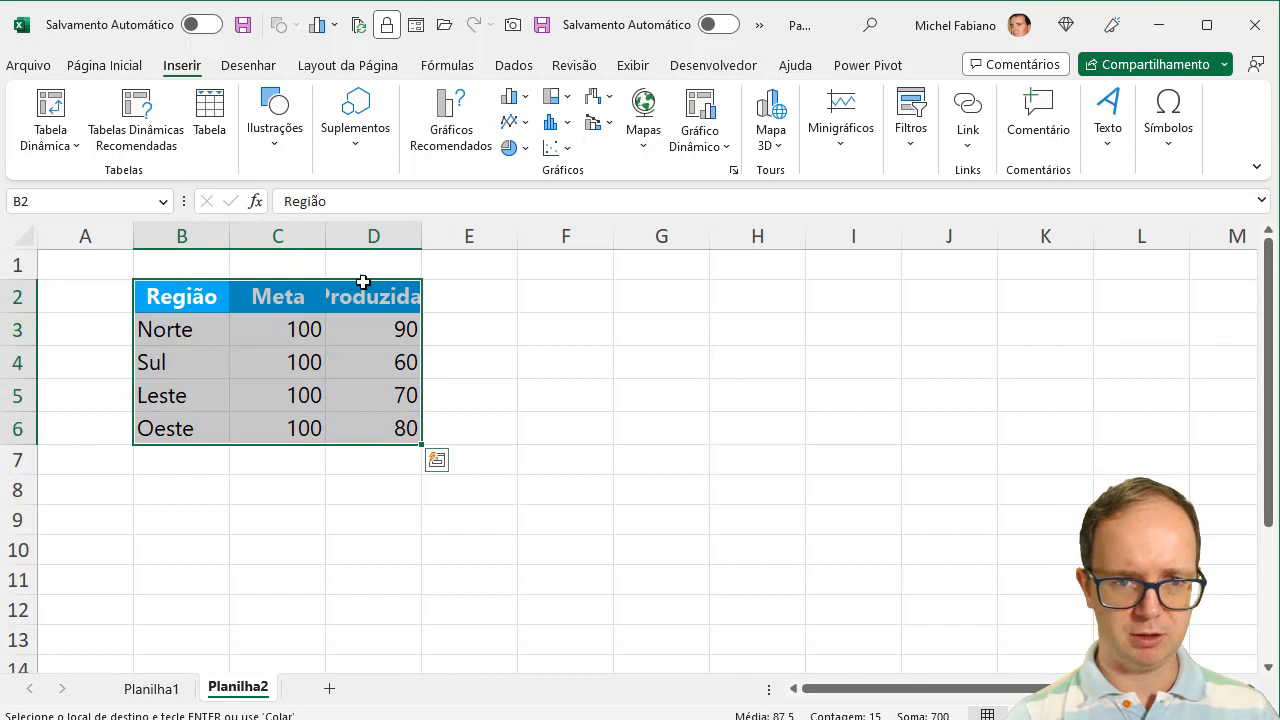
Autofit columns C and D to their contents and center their values horizontally
{"action": "left_click_drag", "start_coordinate": [306, 236], "coordinate": [426, 240]}
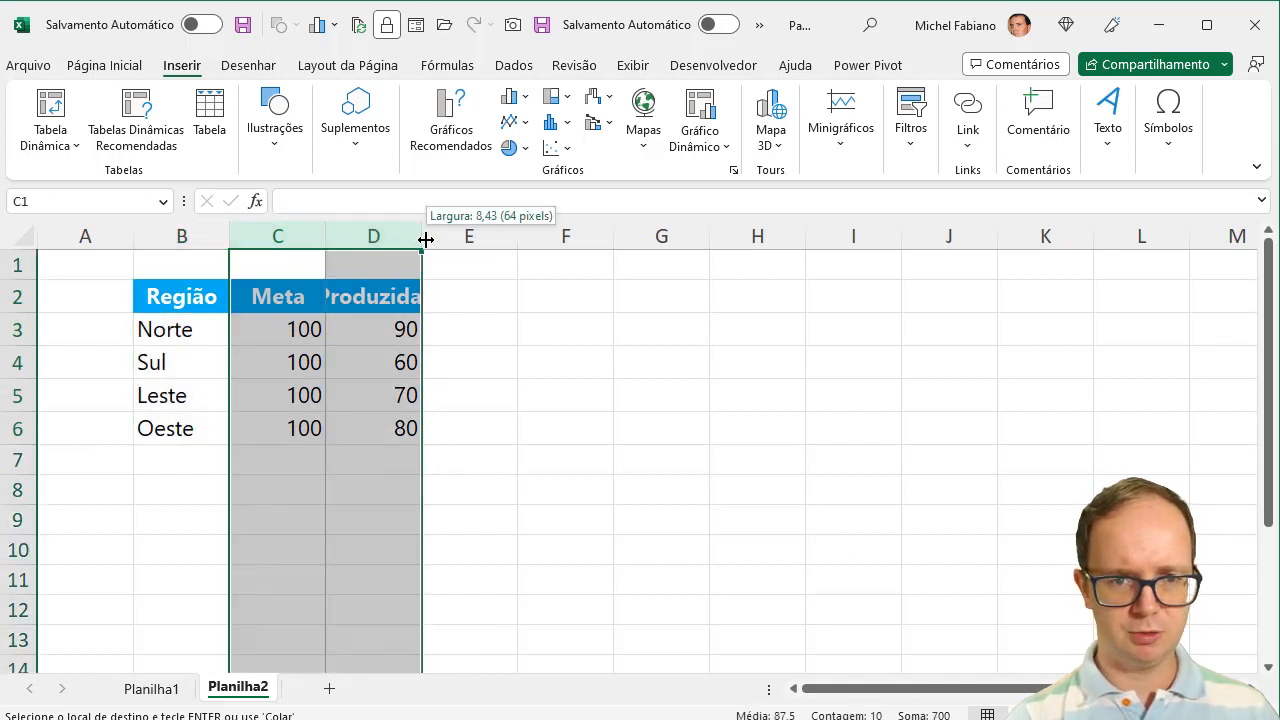
{"action": "double_click", "coordinate": [426, 240]}
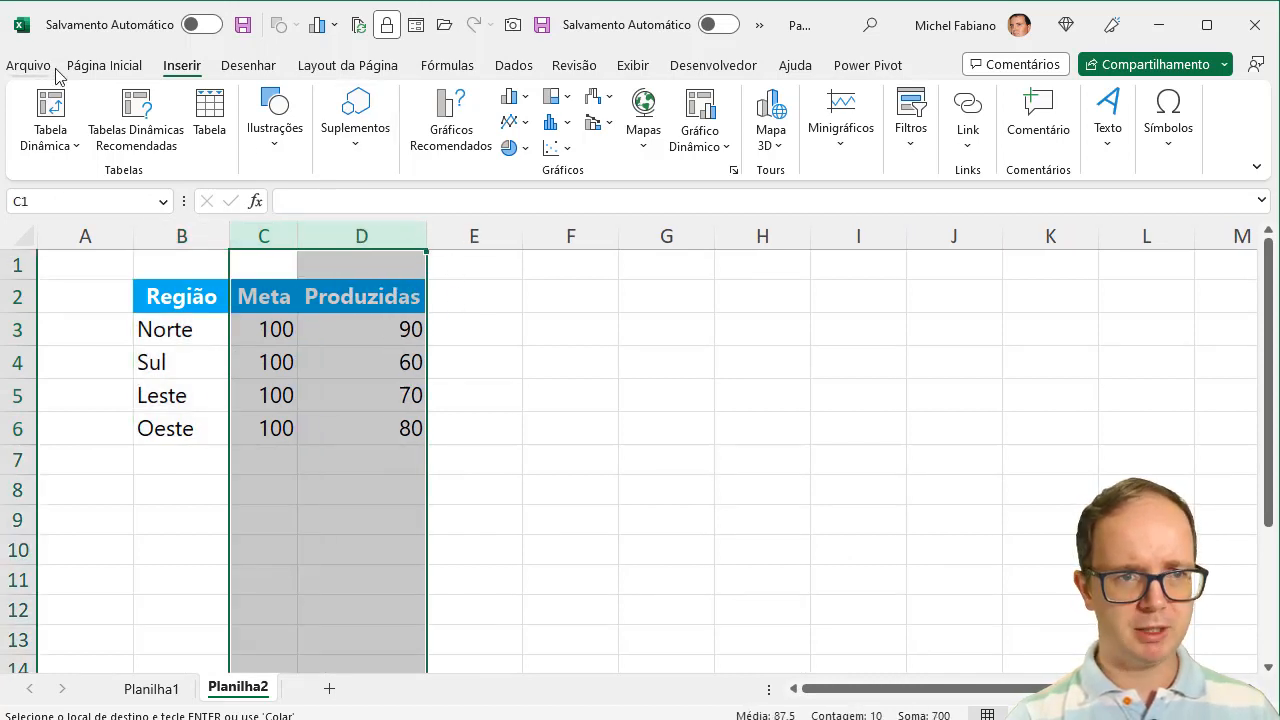
{"action": "left_click", "coordinate": [104, 65]}
{"action": "left_click", "coordinate": [481, 135]}
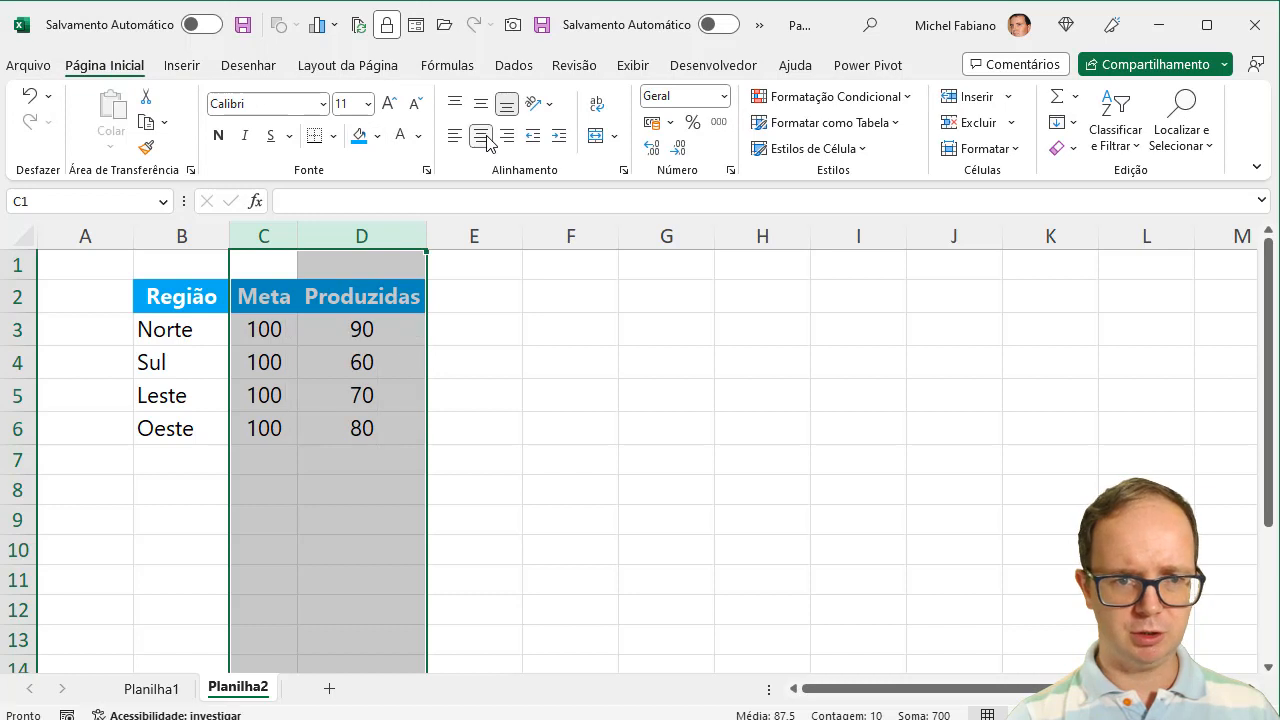
{"action": "left_click", "coordinate": [458, 287]}
{"action": "left_click_drag", "start_coordinate": [265, 331], "coordinate": [265, 425]}
{"action": "left_click_drag", "start_coordinate": [358, 331], "coordinate": [355, 432]}
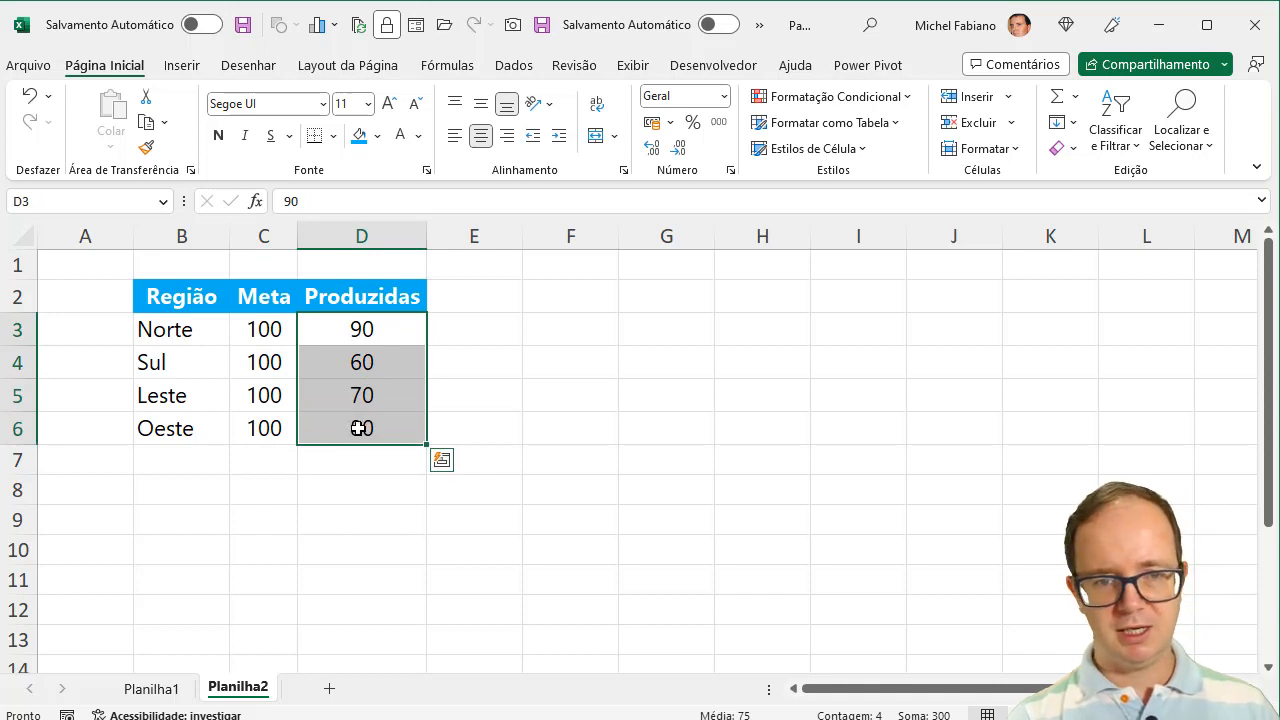
Add an "Aux" header in E2 and enter the formula =D3/C3 in E3
{"action": "left_click", "coordinate": [479, 301]}
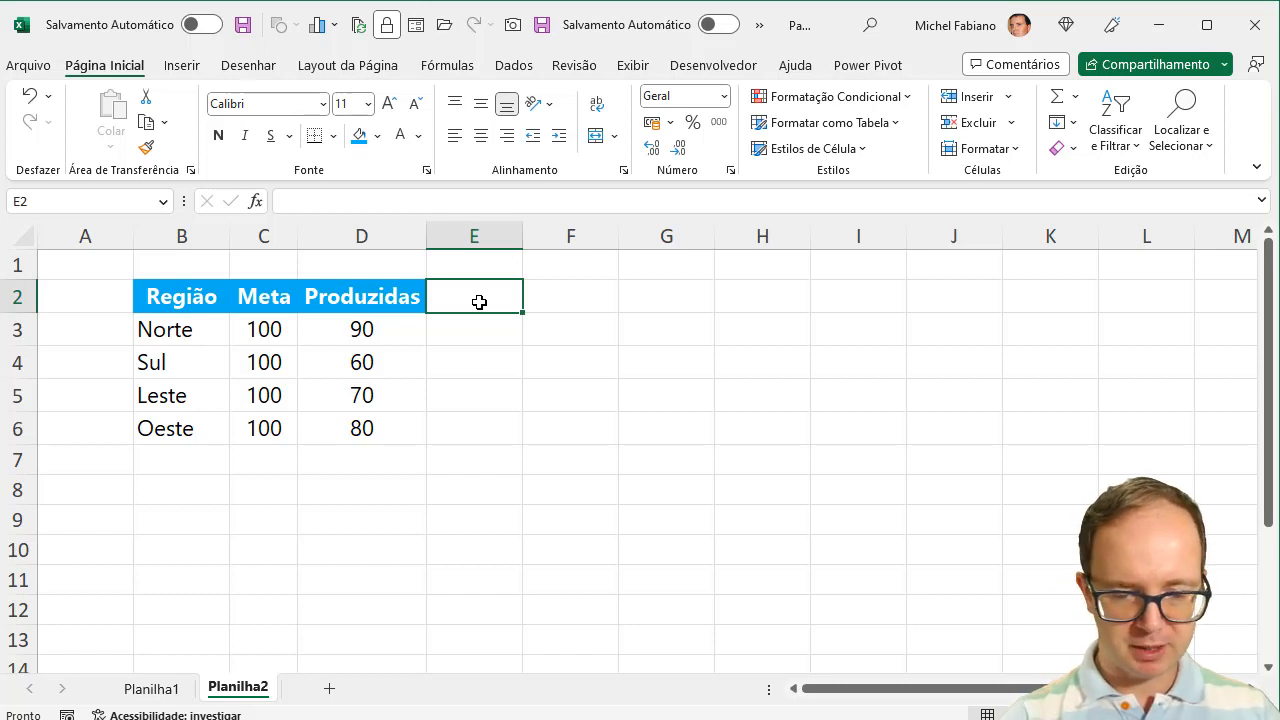
{"action": "type", "text": "Aux"}
{"action": "key", "text": "Return"}
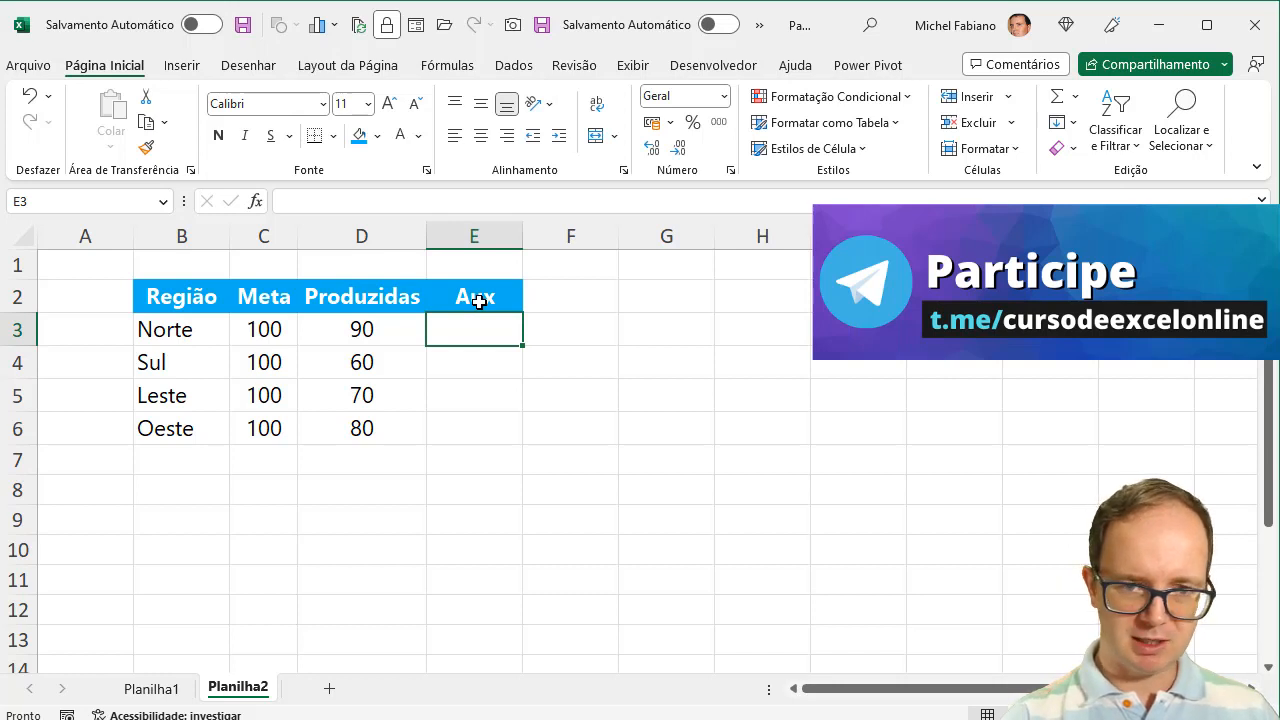
{"action": "type", "text": "="}
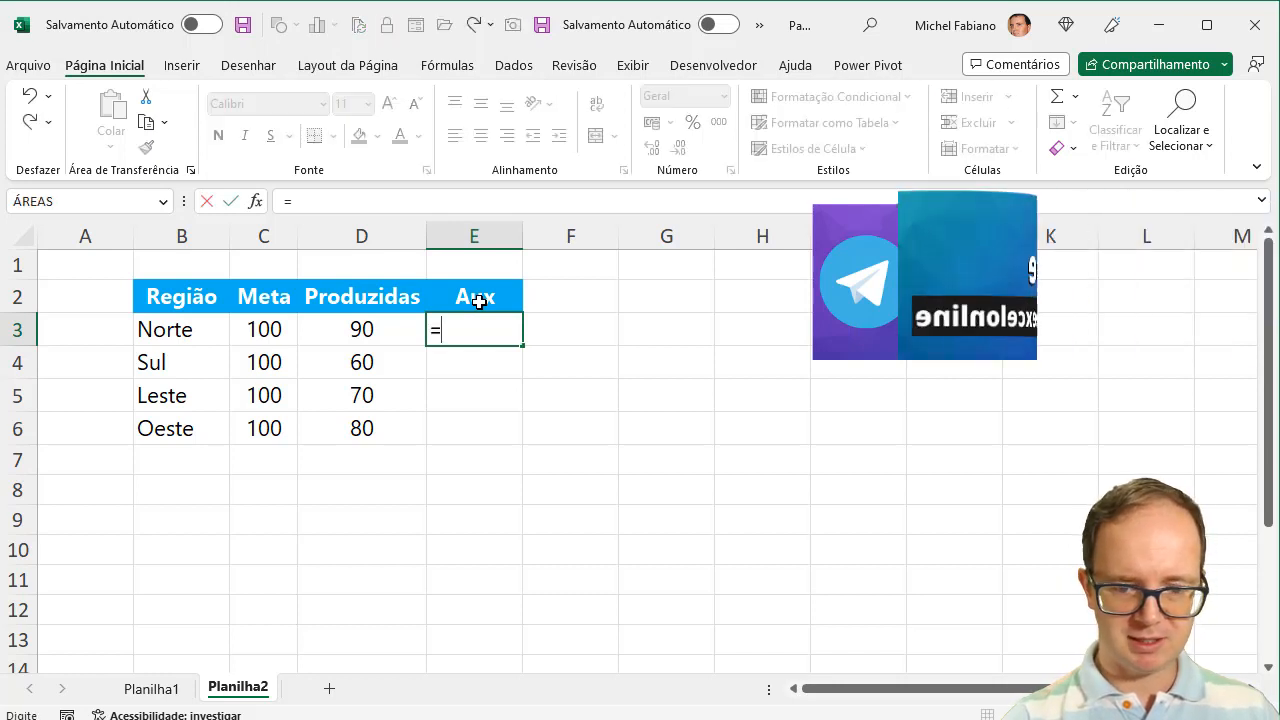
{"action": "left_click", "coordinate": [344, 333]}
{"action": "type", "text": "/"}
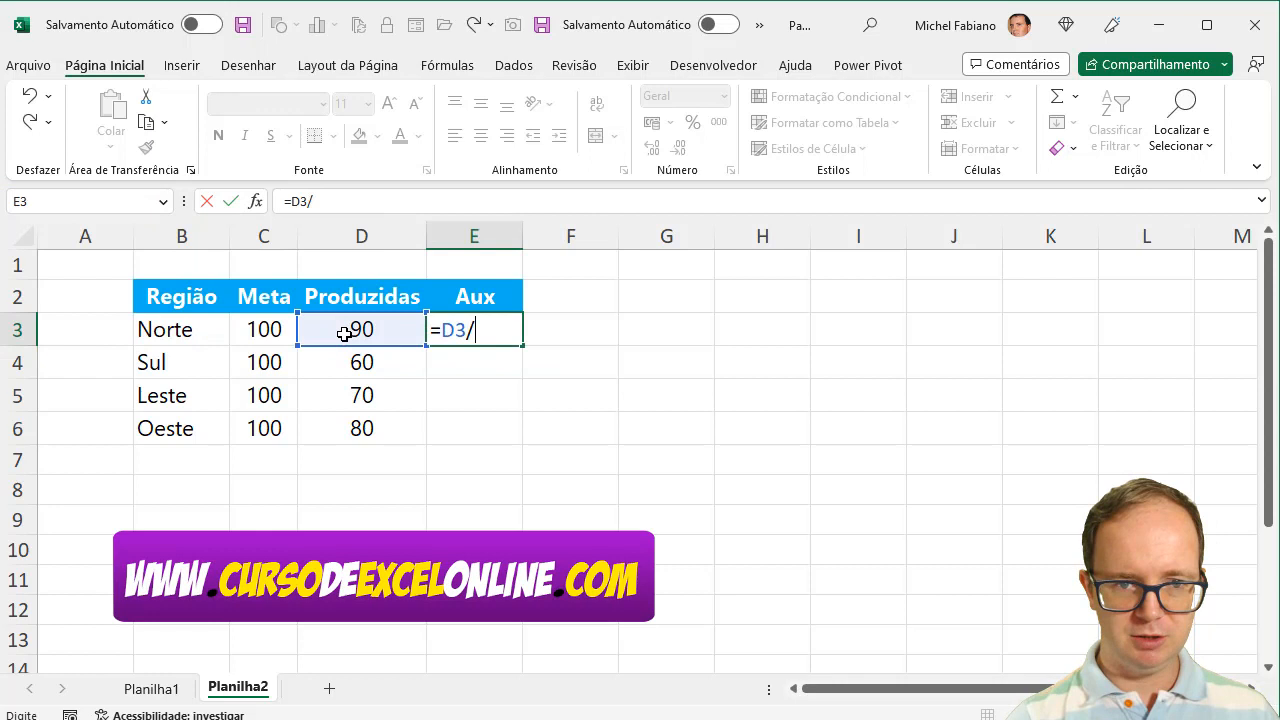
{"action": "left_click", "coordinate": [270, 329]}
{"action": "key", "text": "Return"}
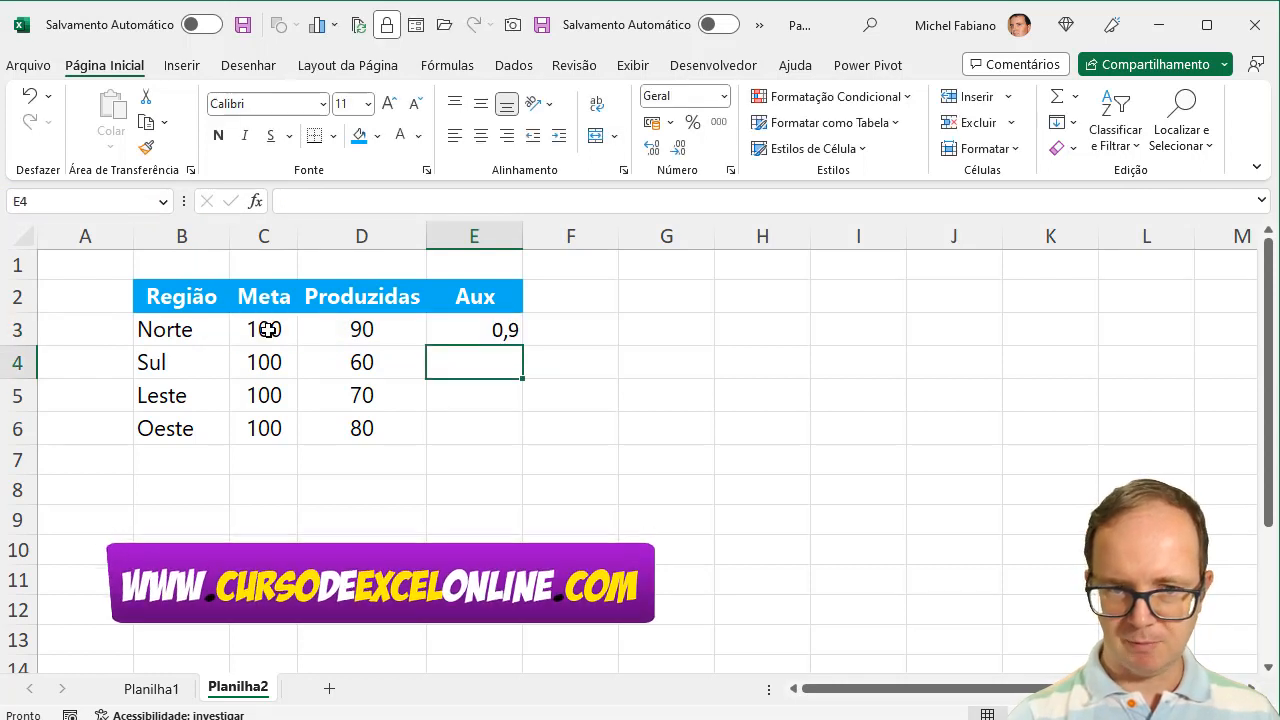
Multiply the Aux formula for Norte by 10, making E3 =D3/C3*10
{"action": "left_click", "coordinate": [446, 330]}
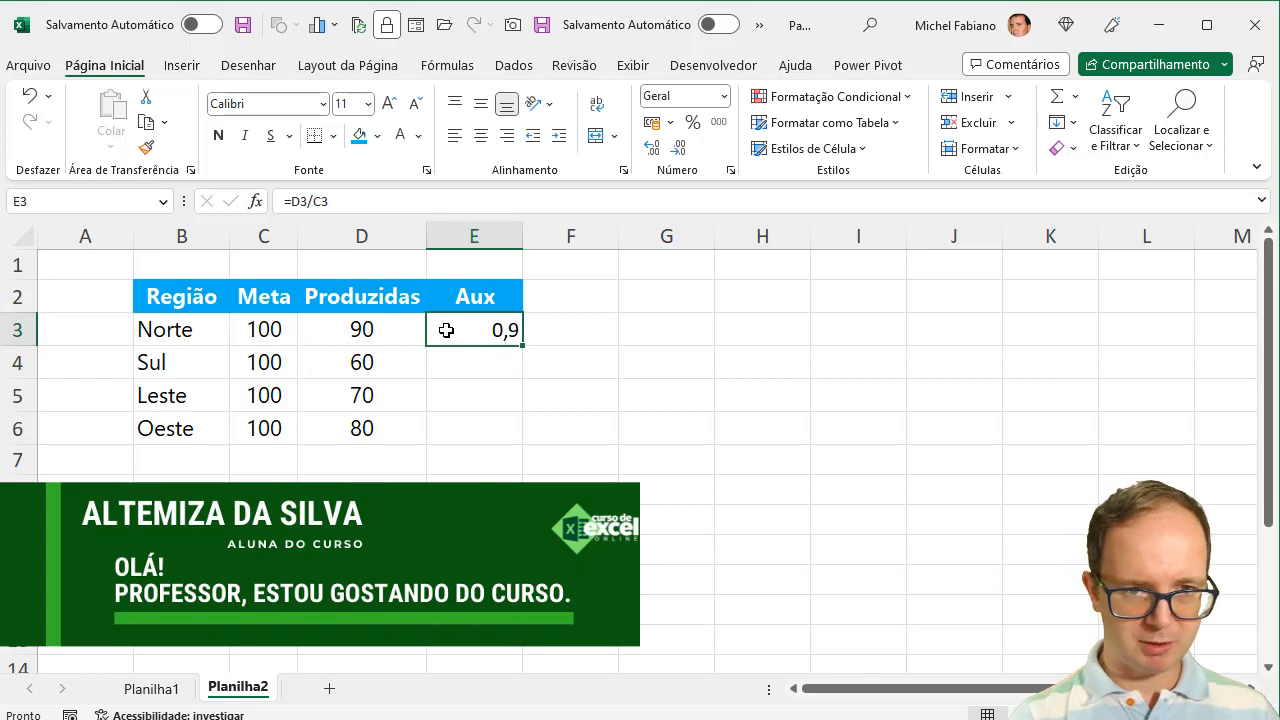
{"action": "left_click", "coordinate": [391, 200]}
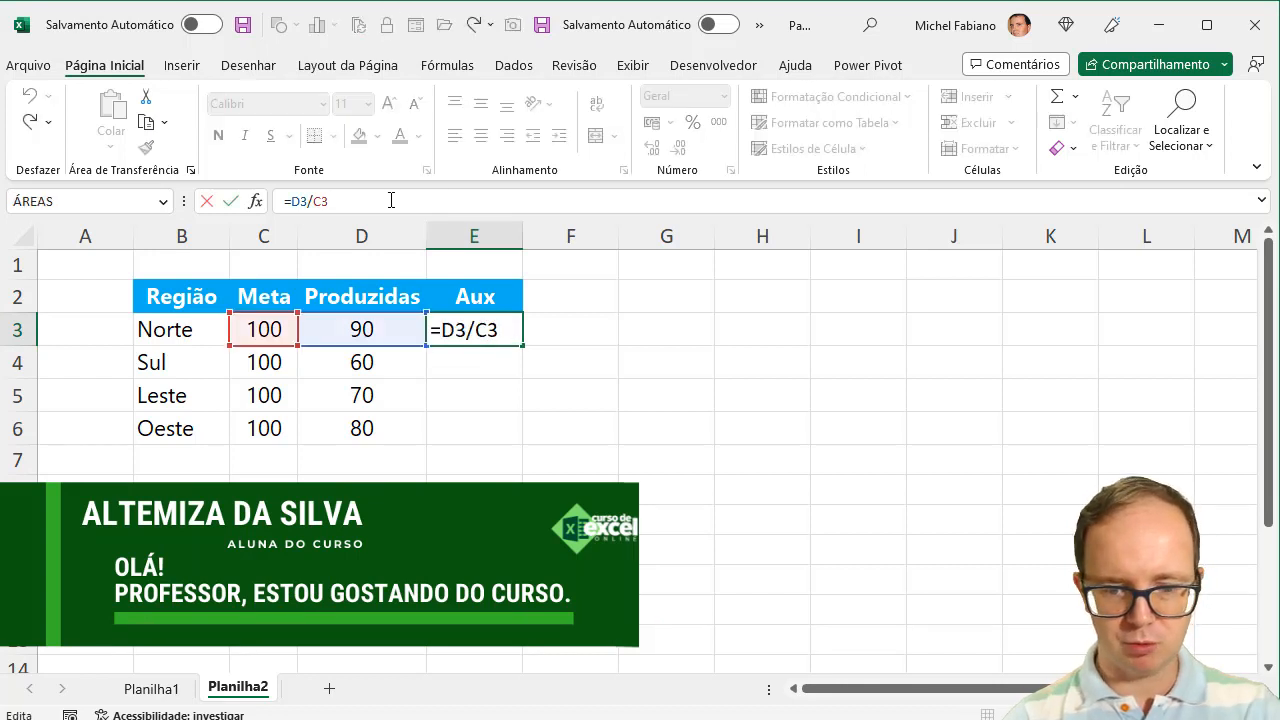
{"action": "type", "text": "*10"}
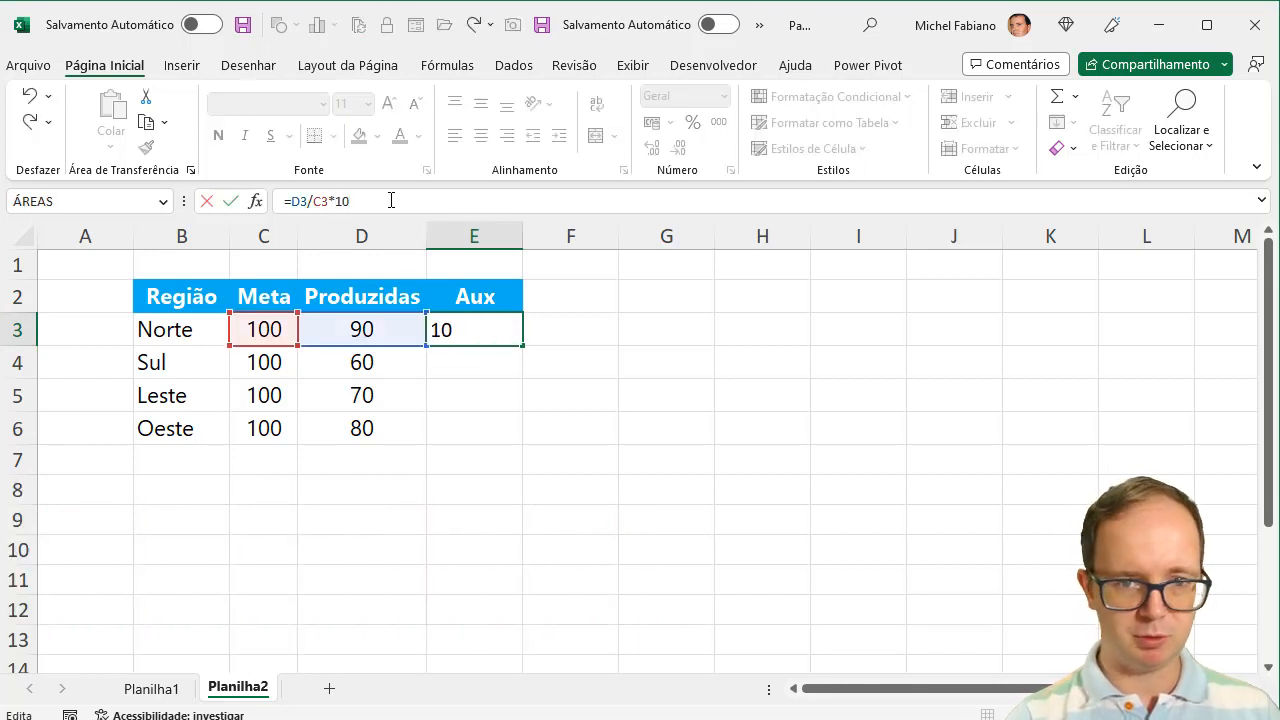
{"action": "key", "text": "Return"}
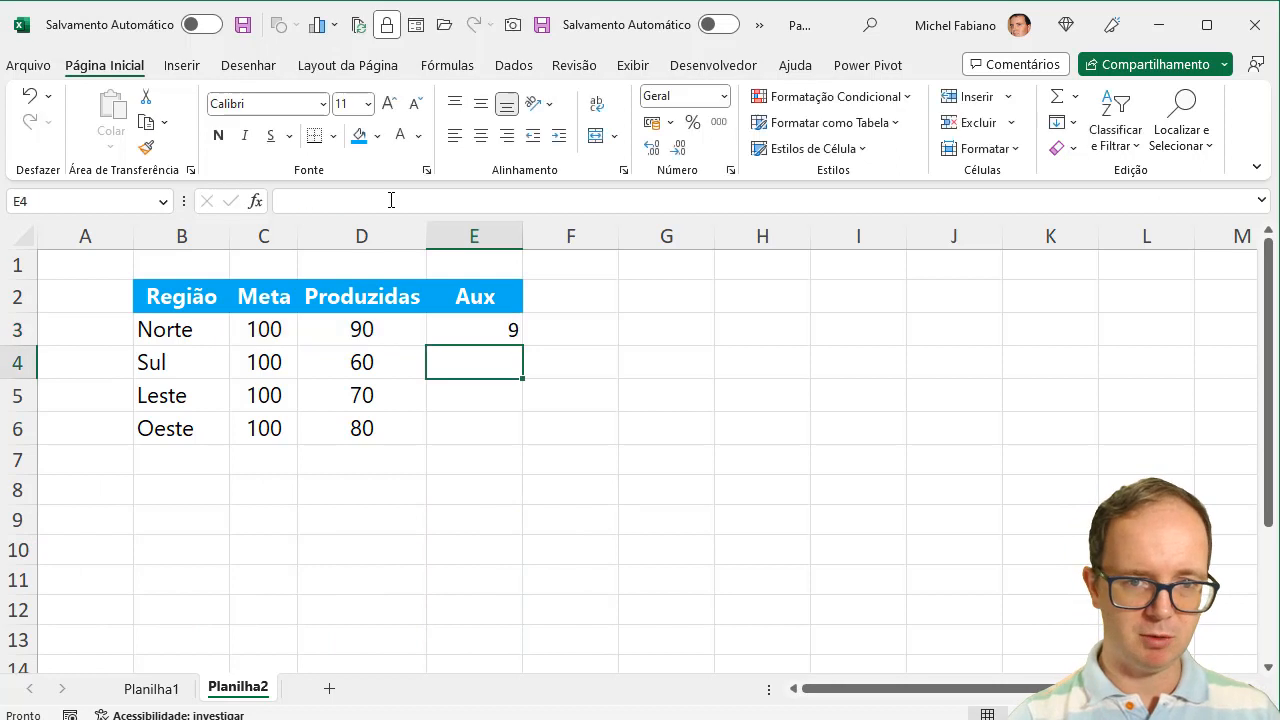
{"action": "left_click", "coordinate": [501, 337]}
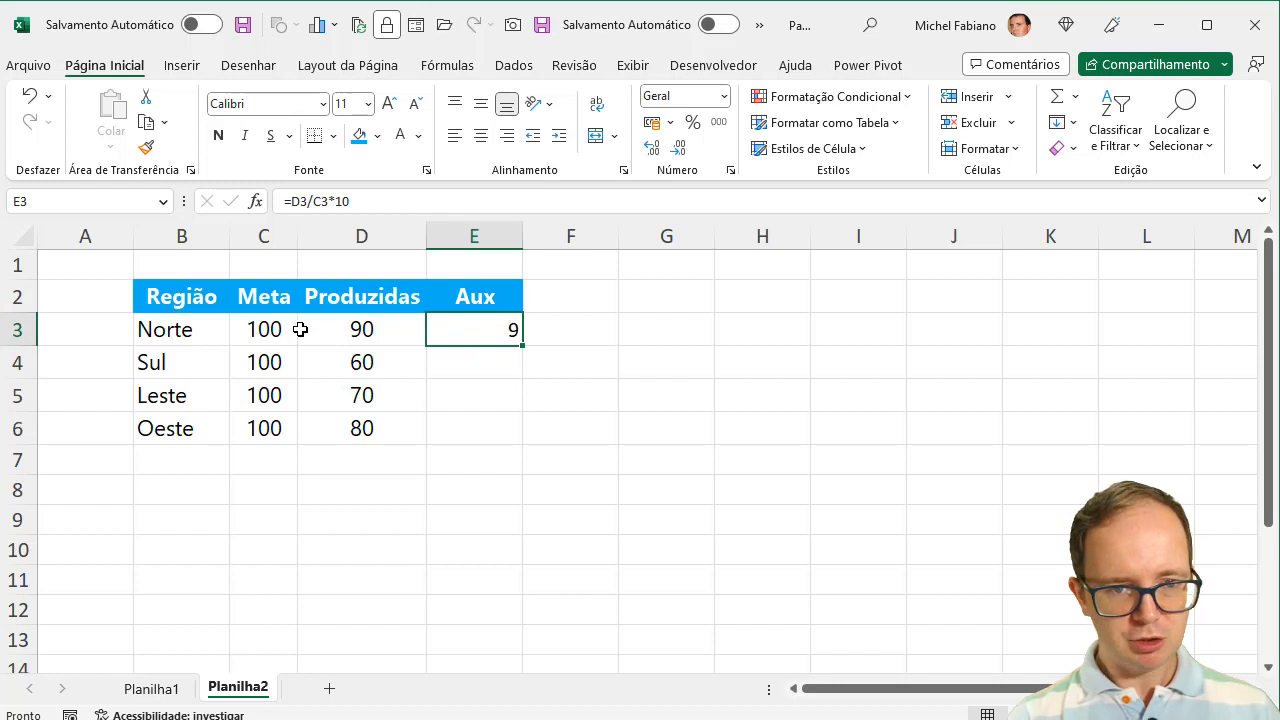
Set the Produzidas value for Norte to 95 and check the finished square representation on Planilha1
{"action": "left_click", "coordinate": [358, 340]}
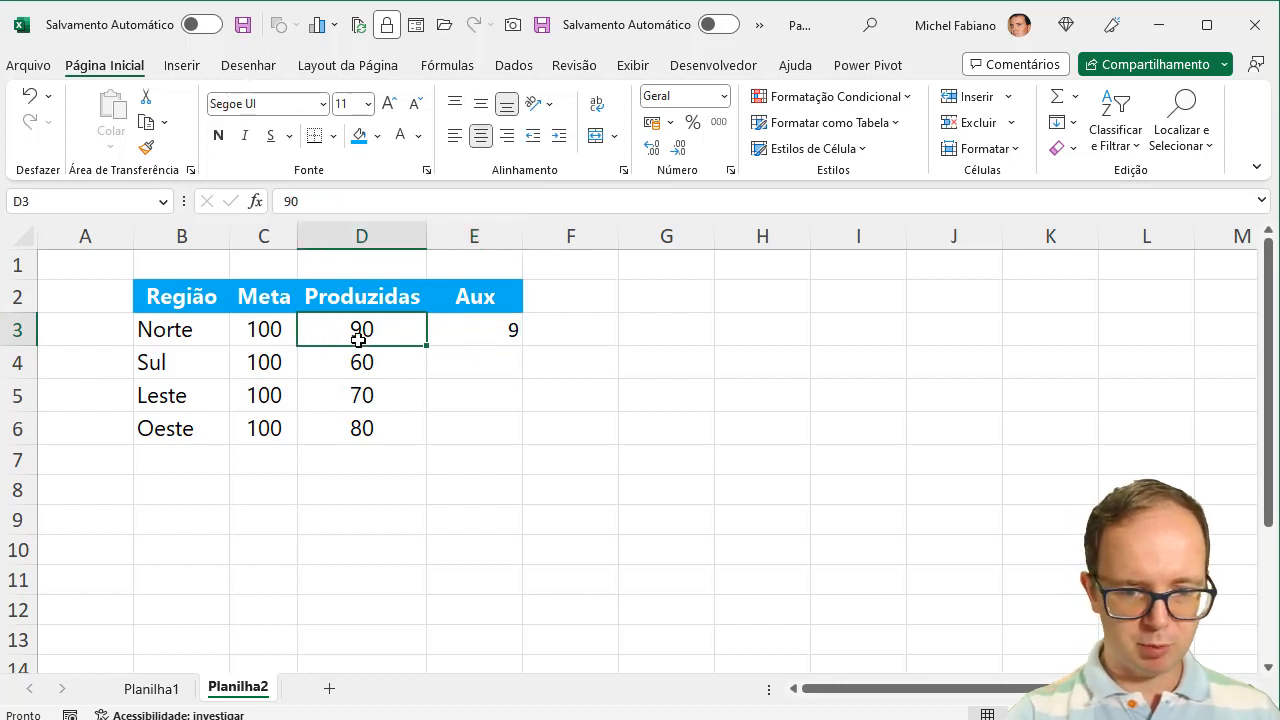
{"action": "type", "text": "95"}
{"action": "key", "text": "Return"}
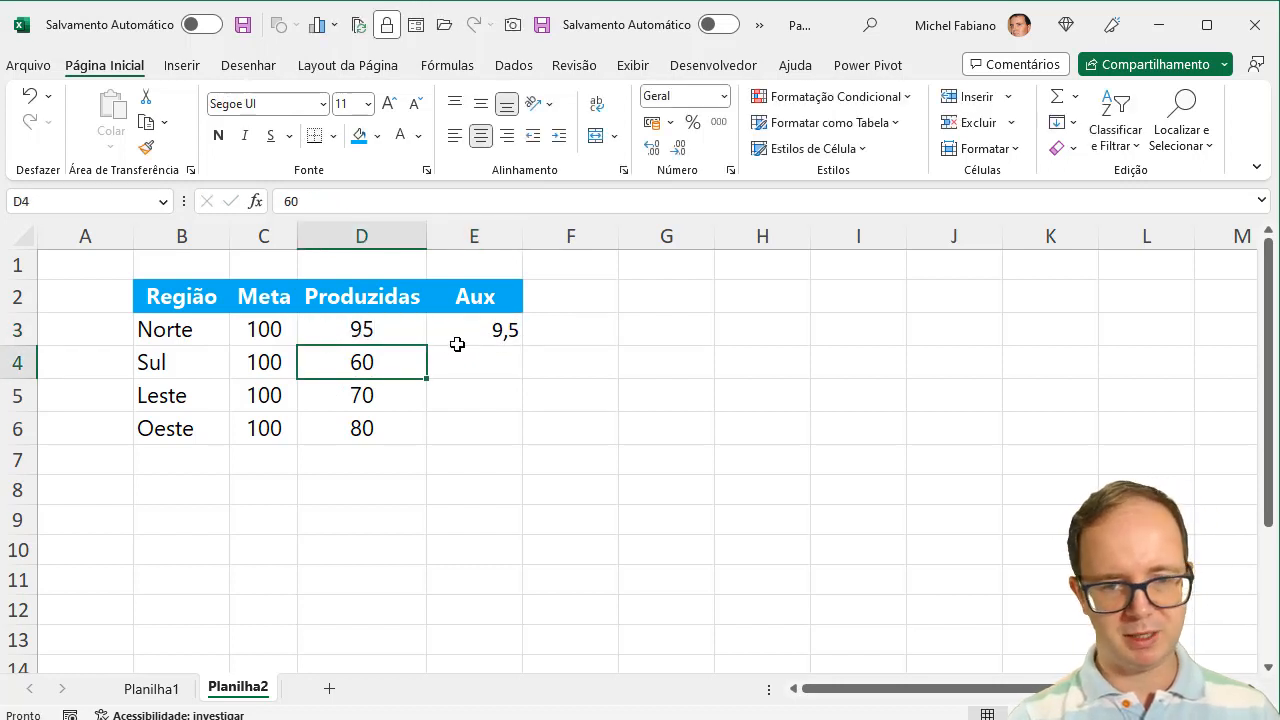
{"action": "left_click", "coordinate": [178, 689]}
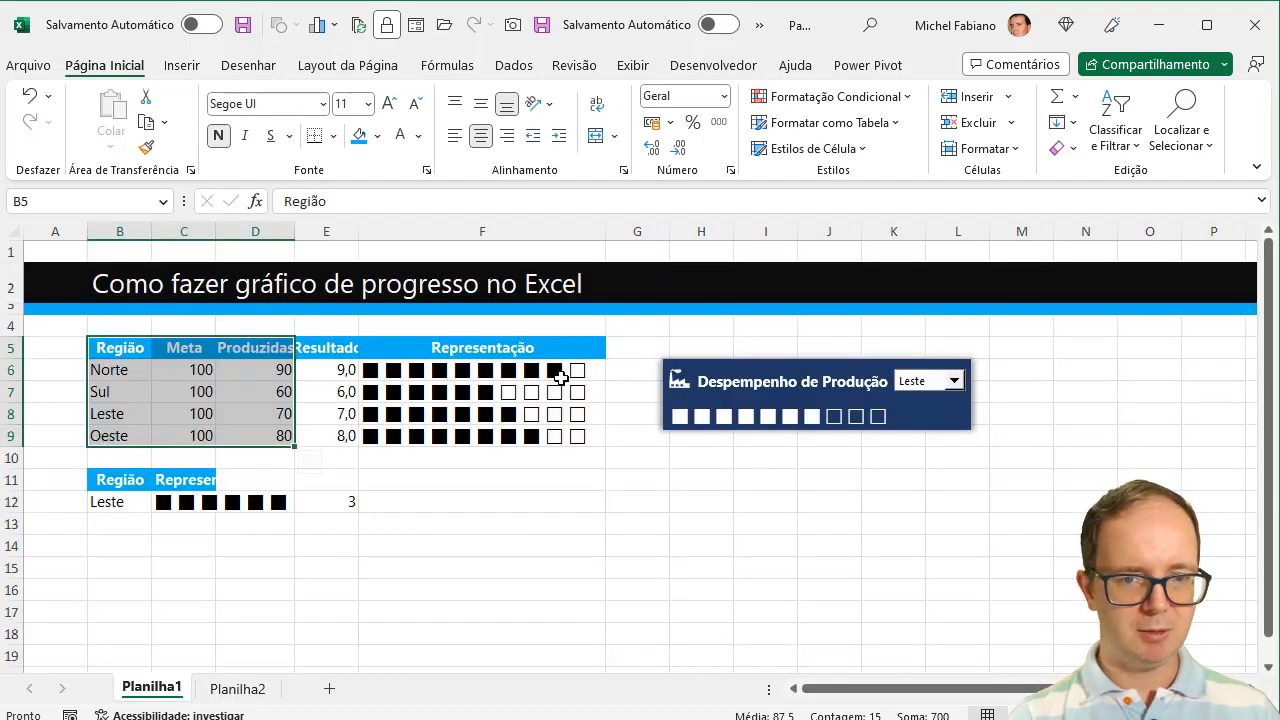
{"action": "left_click", "coordinate": [237, 690]}
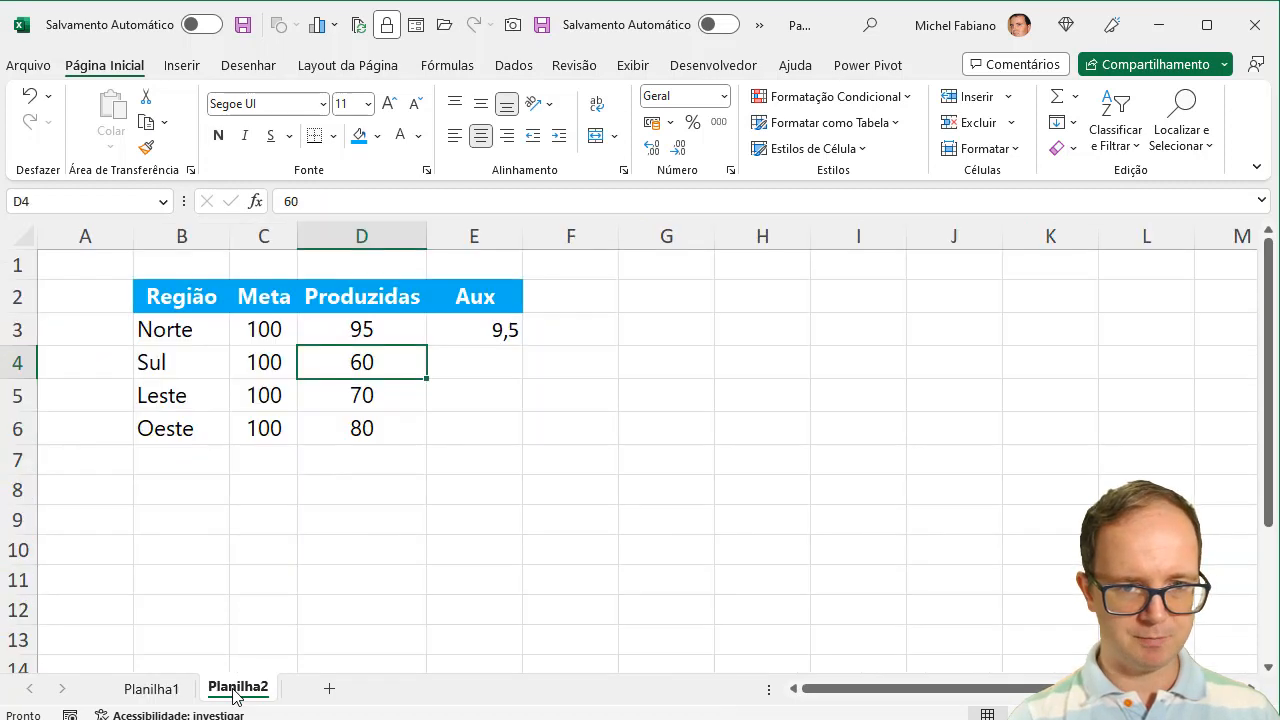
Wrap the E3 formula in INT as =INT(D3/C3*10) and fill it down to E6
{"action": "left_click", "coordinate": [497, 330]}
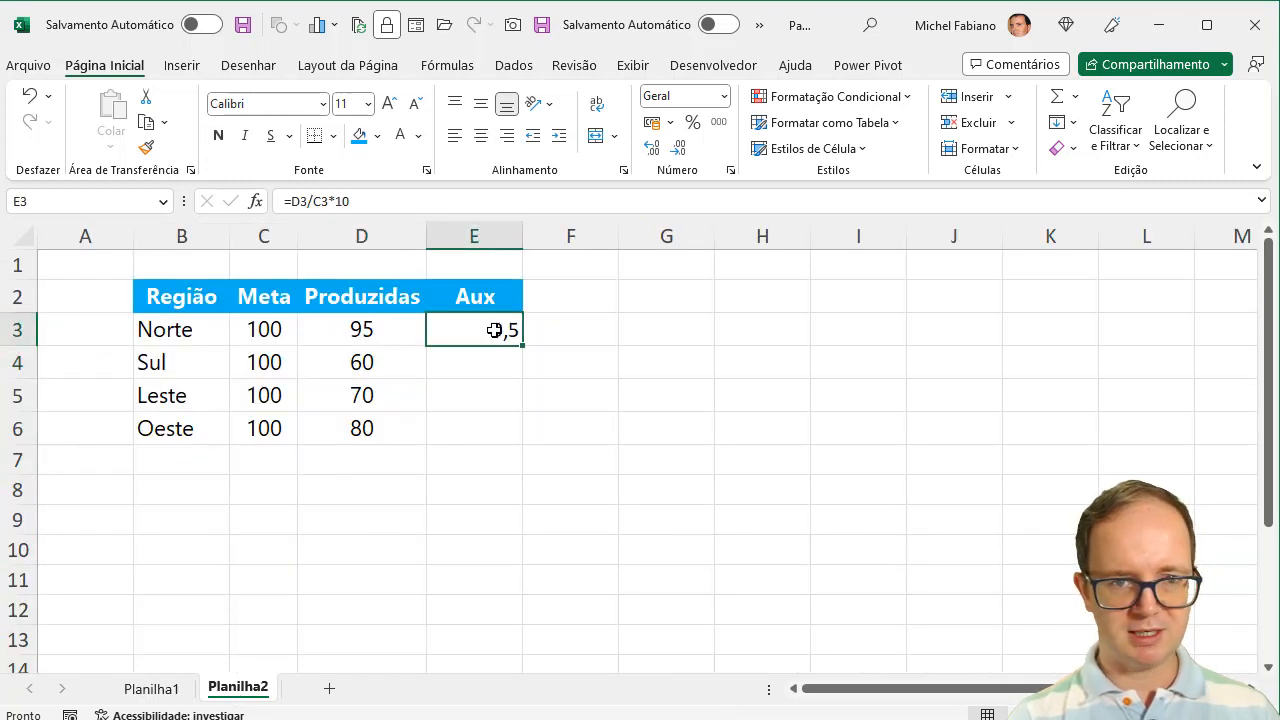
{"action": "left_click", "coordinate": [289, 201]}
{"action": "type", "text": "Int"}
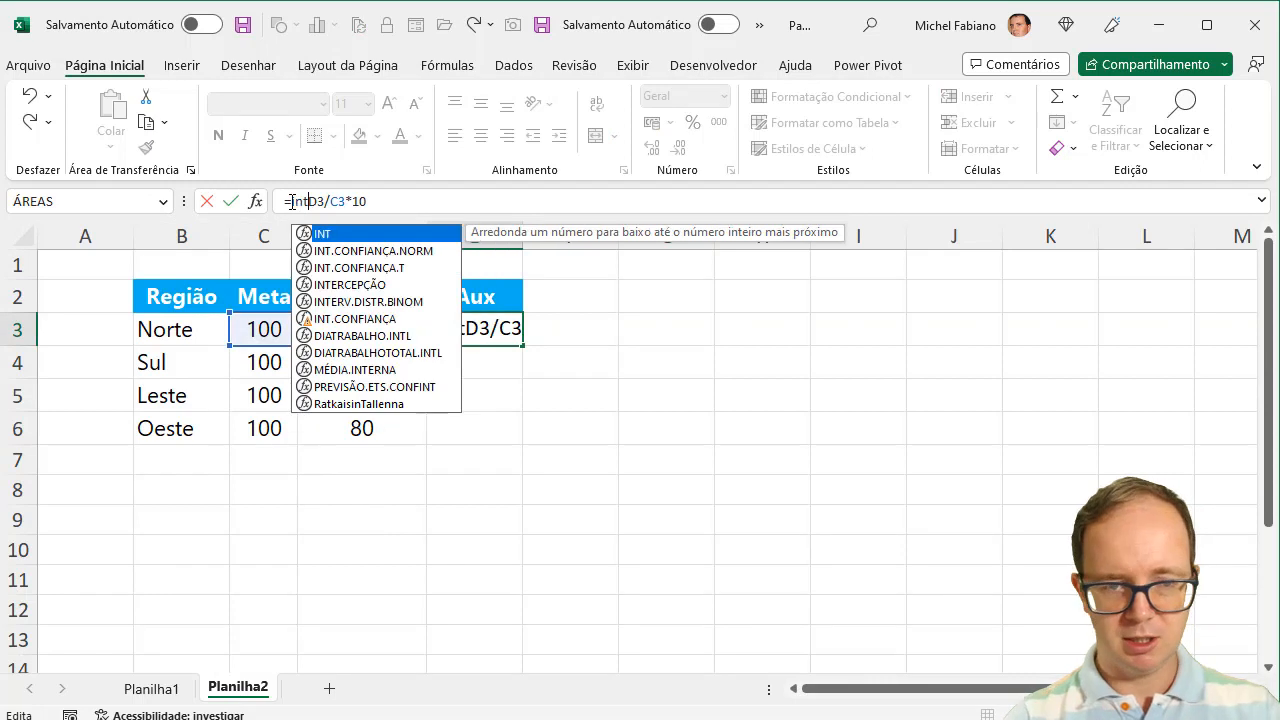
{"action": "type", "text": "("}
{"action": "left_click", "coordinate": [400, 202]}
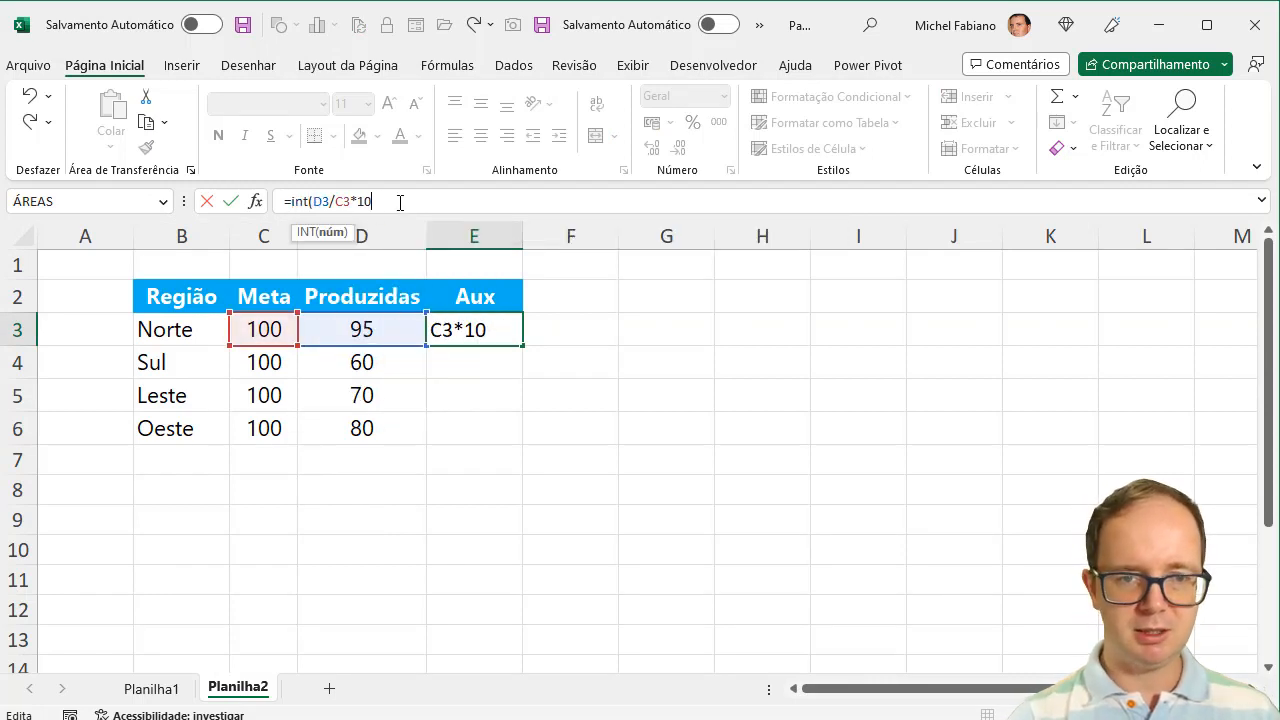
{"action": "type", "text": ")"}
{"action": "key", "text": "Return"}
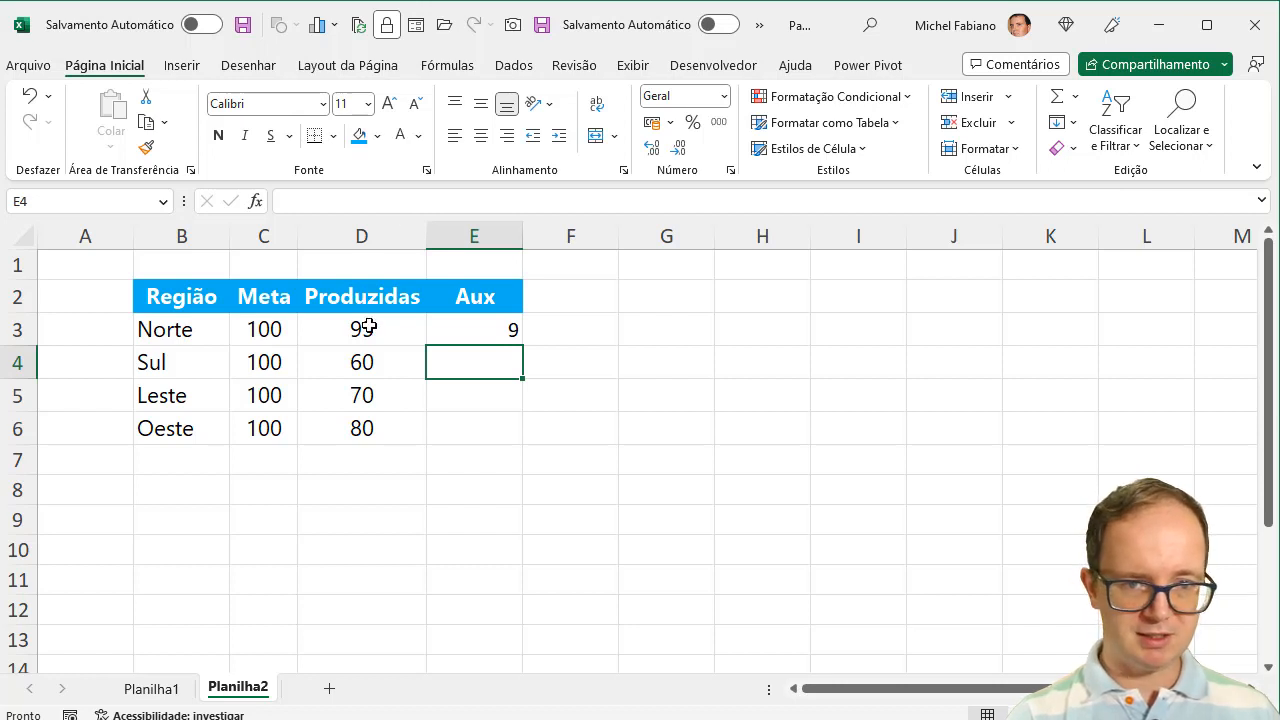
{"action": "left_click", "coordinate": [516, 329]}
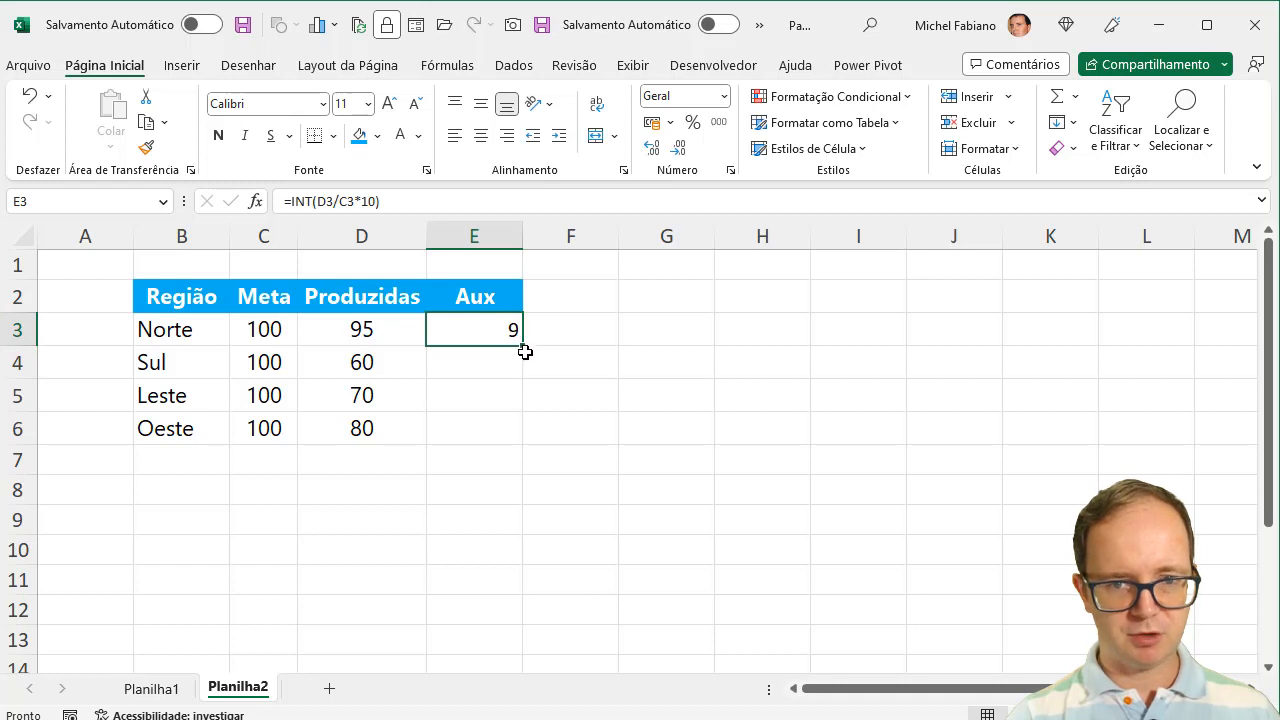
{"action": "double_click", "coordinate": [523, 347]}
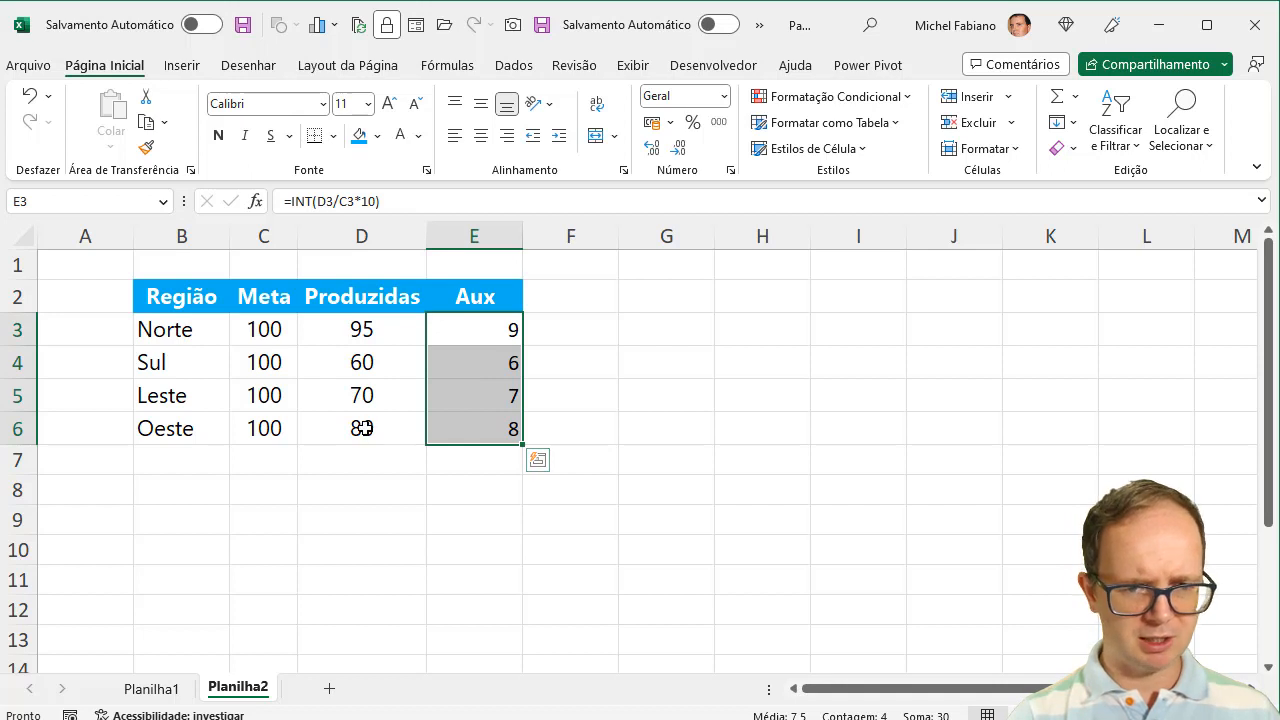
Add a "Representação" header in F2 and fit column F's width to it
{"action": "left_click", "coordinate": [562, 304]}
{"action": "type", "text": "Res"}
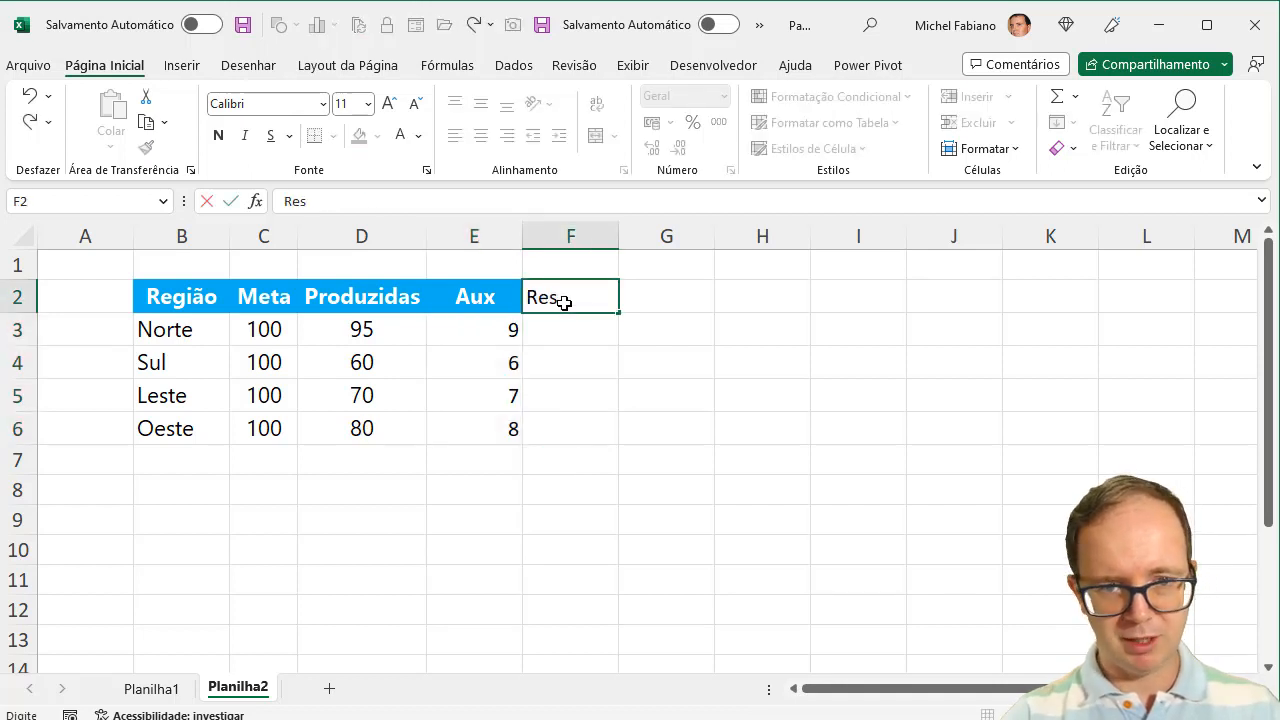
{"action": "key", "text": "BackSpace"}
{"action": "type", "text": "presentaçã"}
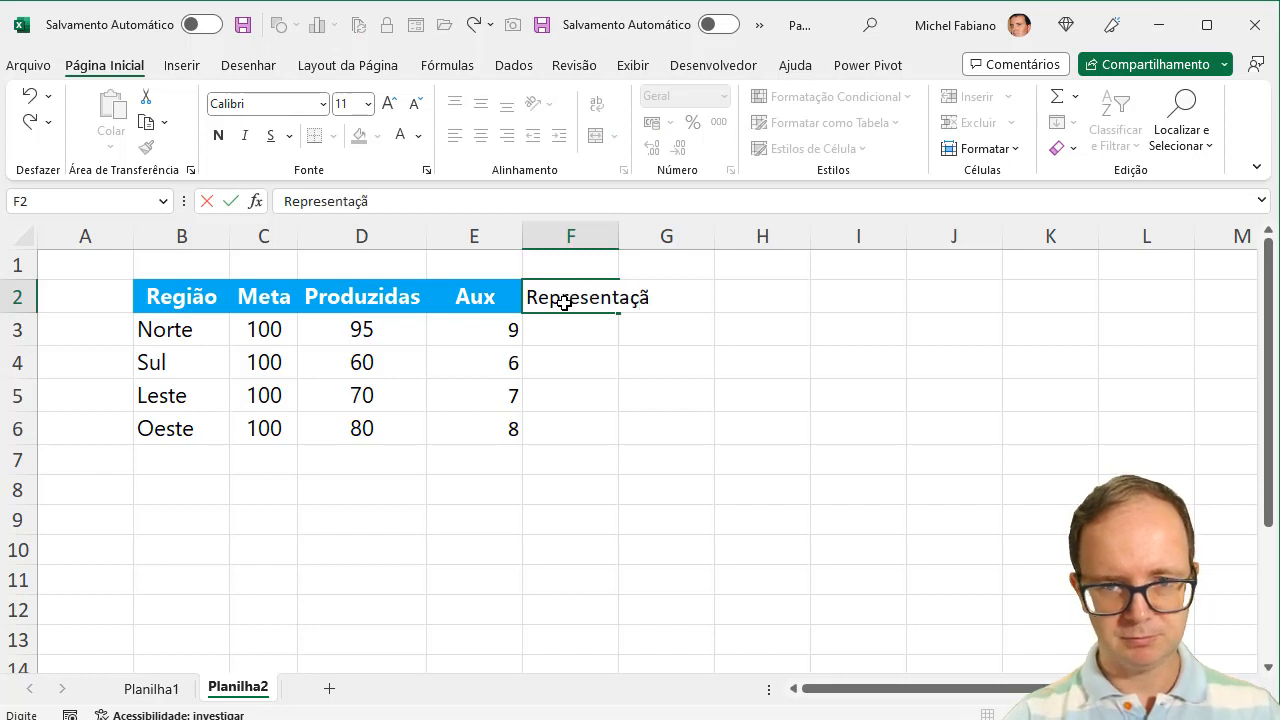
{"action": "type", "text": "o"}
{"action": "key", "text": "Return"}
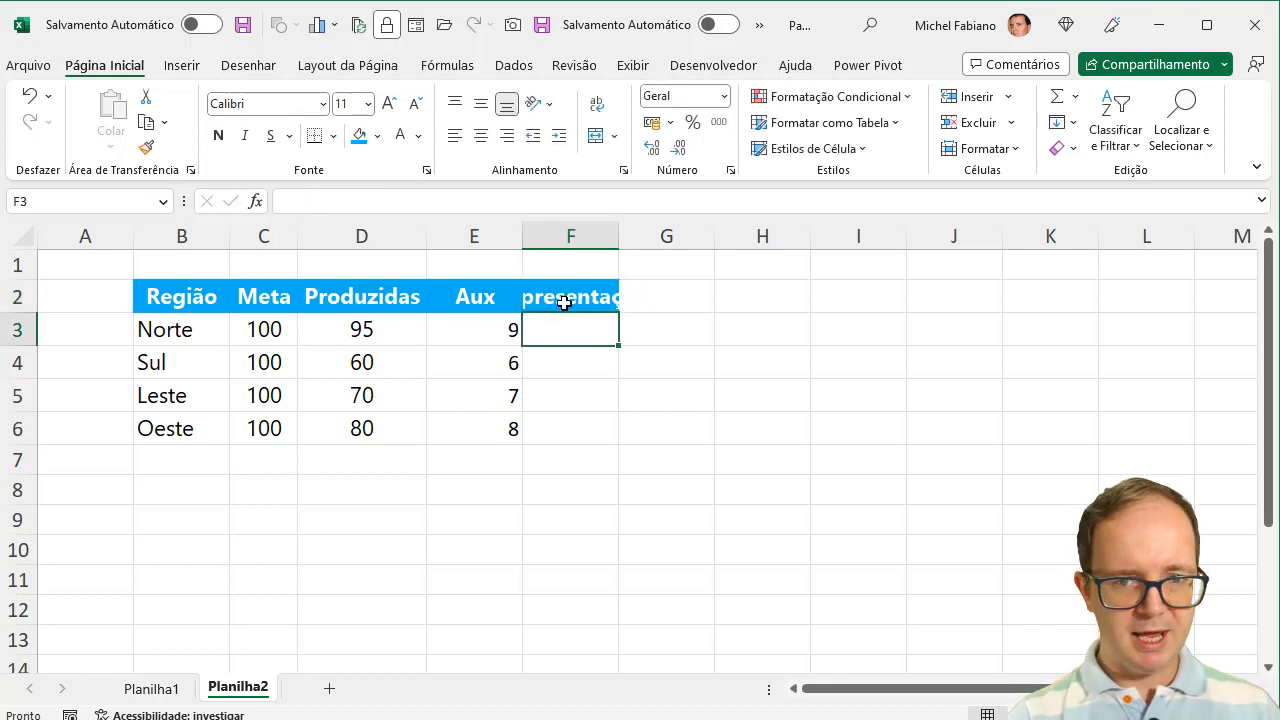
{"action": "double_click", "coordinate": [616, 240]}
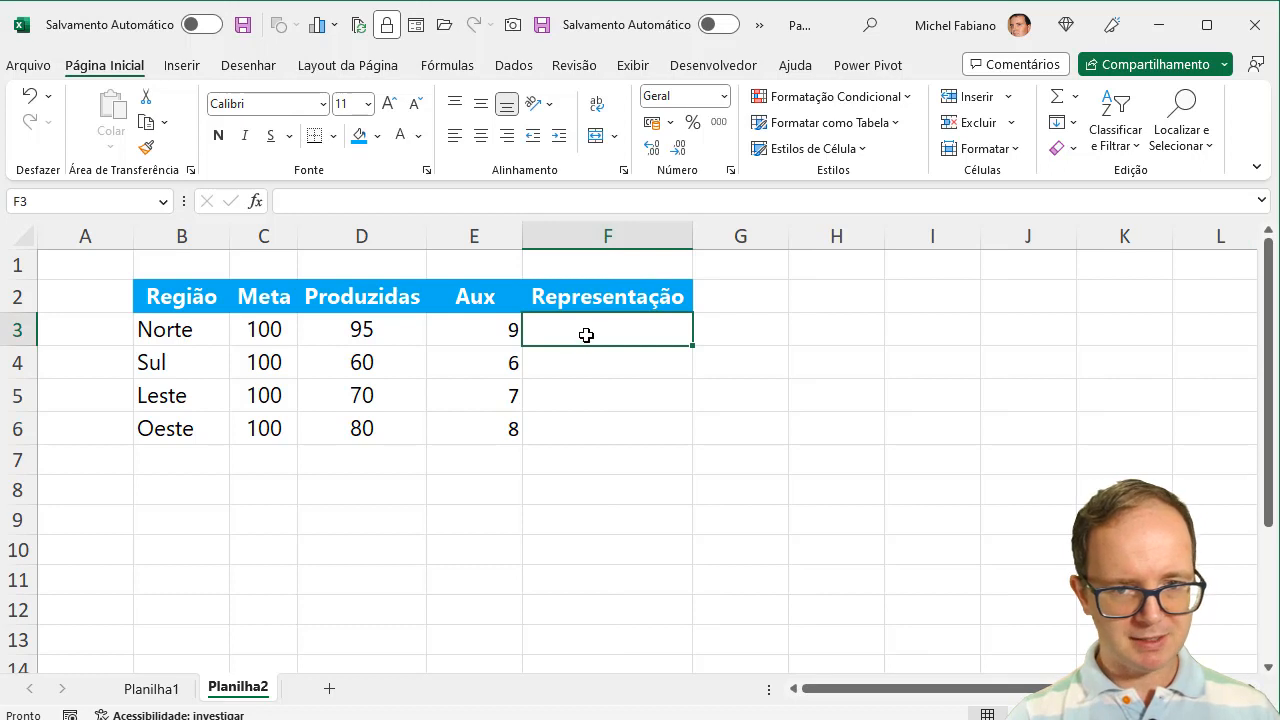
Set the font of the Representação cells F3:F6 to Webdings
{"action": "left_click_drag", "start_coordinate": [586, 335], "coordinate": [584, 415]}
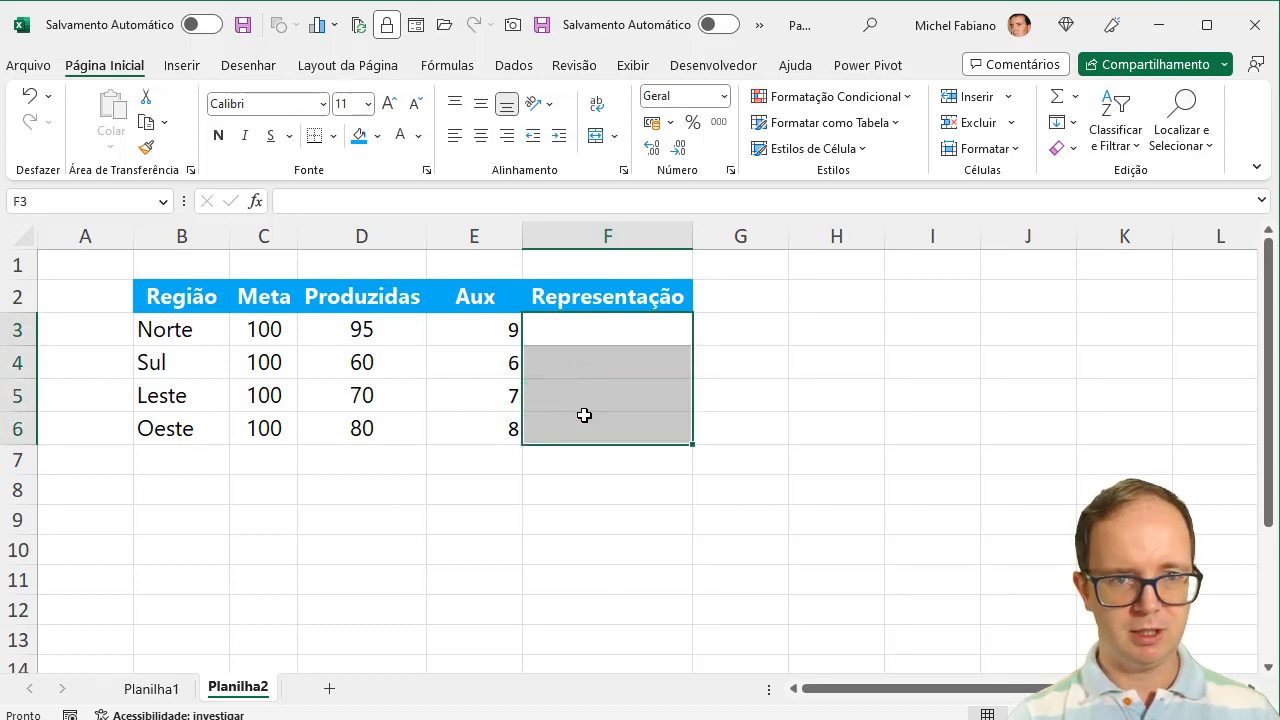
{"action": "left_click", "coordinate": [275, 106]}
{"action": "type", "text": "Web"}
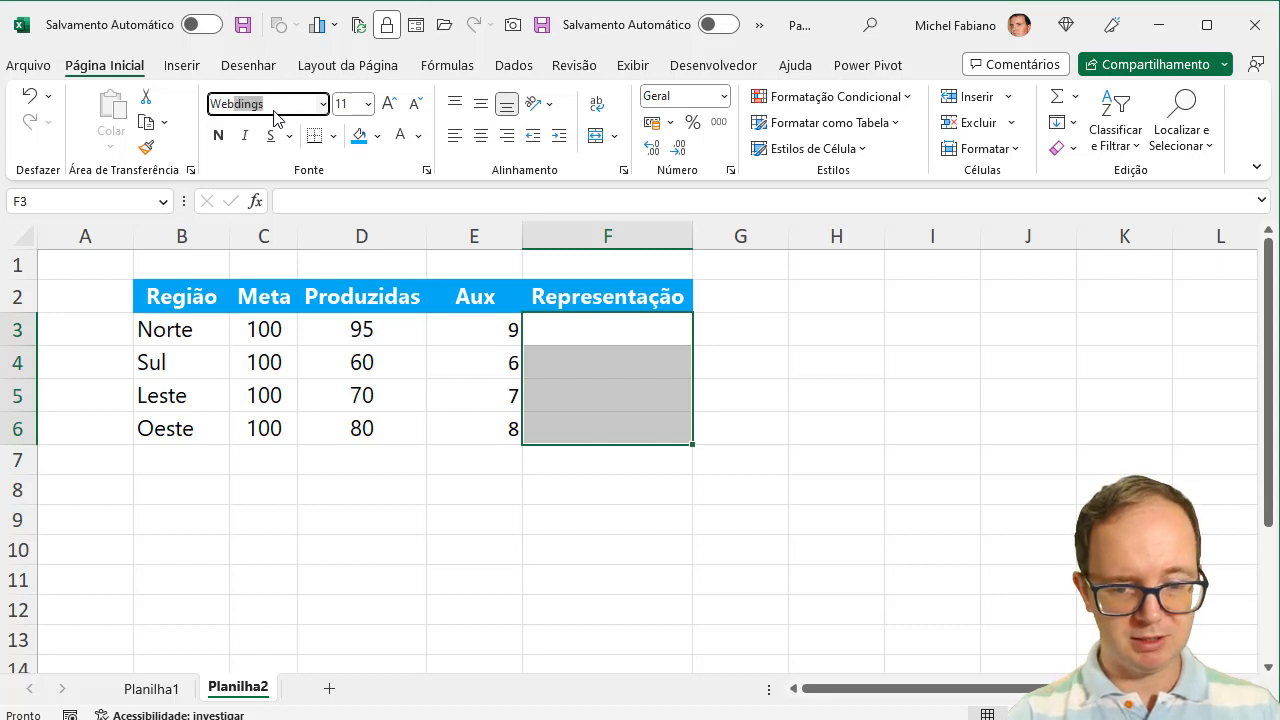
{"action": "type", "text": "dign"}
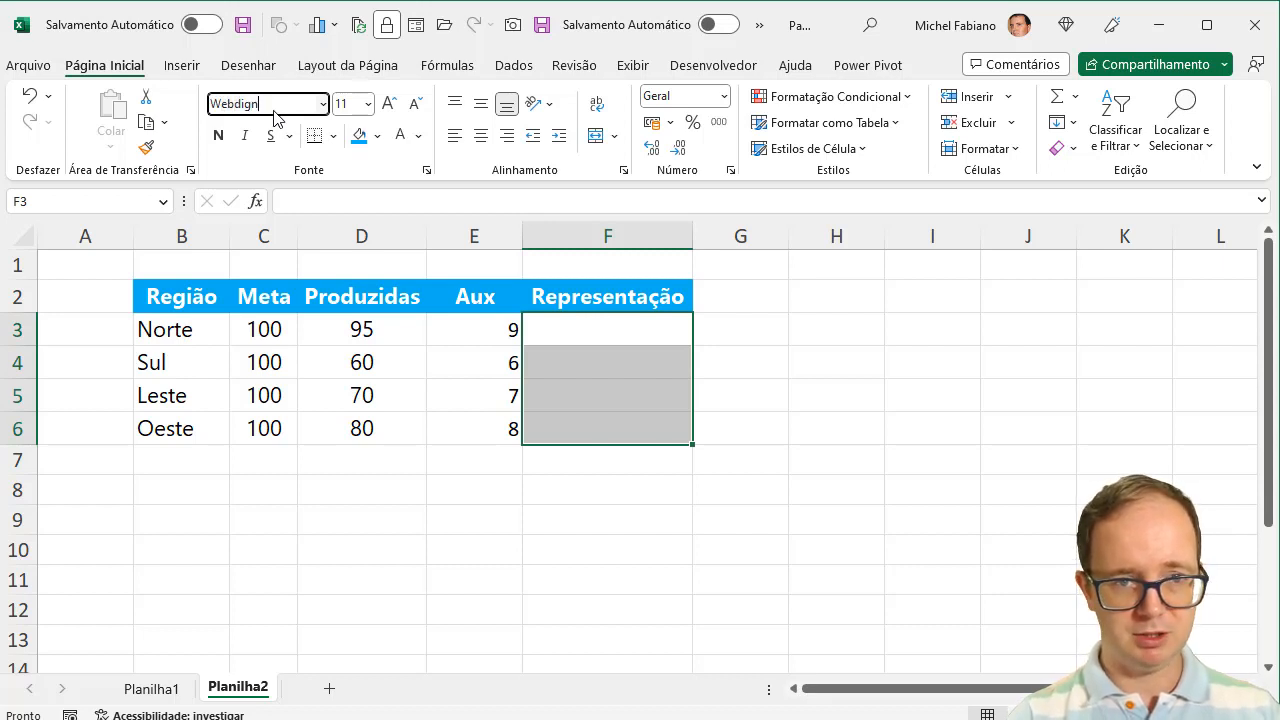
{"action": "key", "text": "BackSpace"}
{"action": "key", "text": "BackSpace"}
{"action": "type", "text": "ngd"}
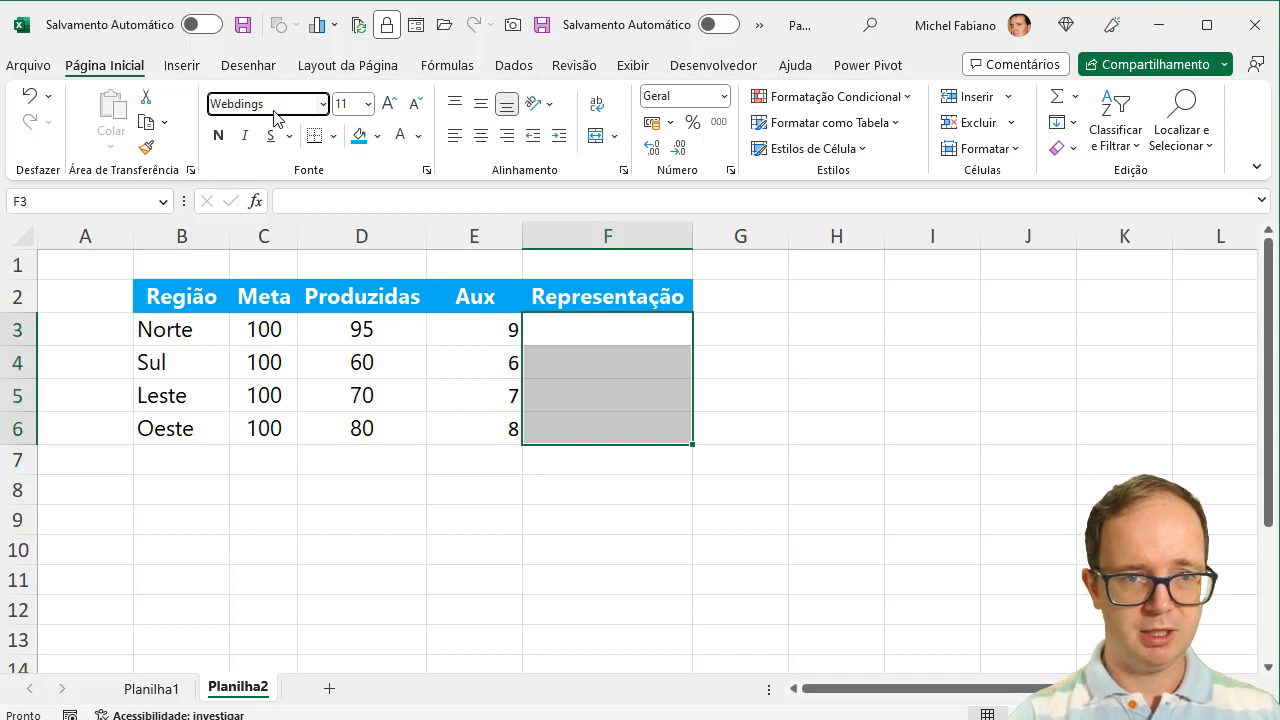
Test the Webdings symbols by entering the sample letters "fdsagr" in F3, and clear them again
{"action": "left_click", "coordinate": [614, 338]}
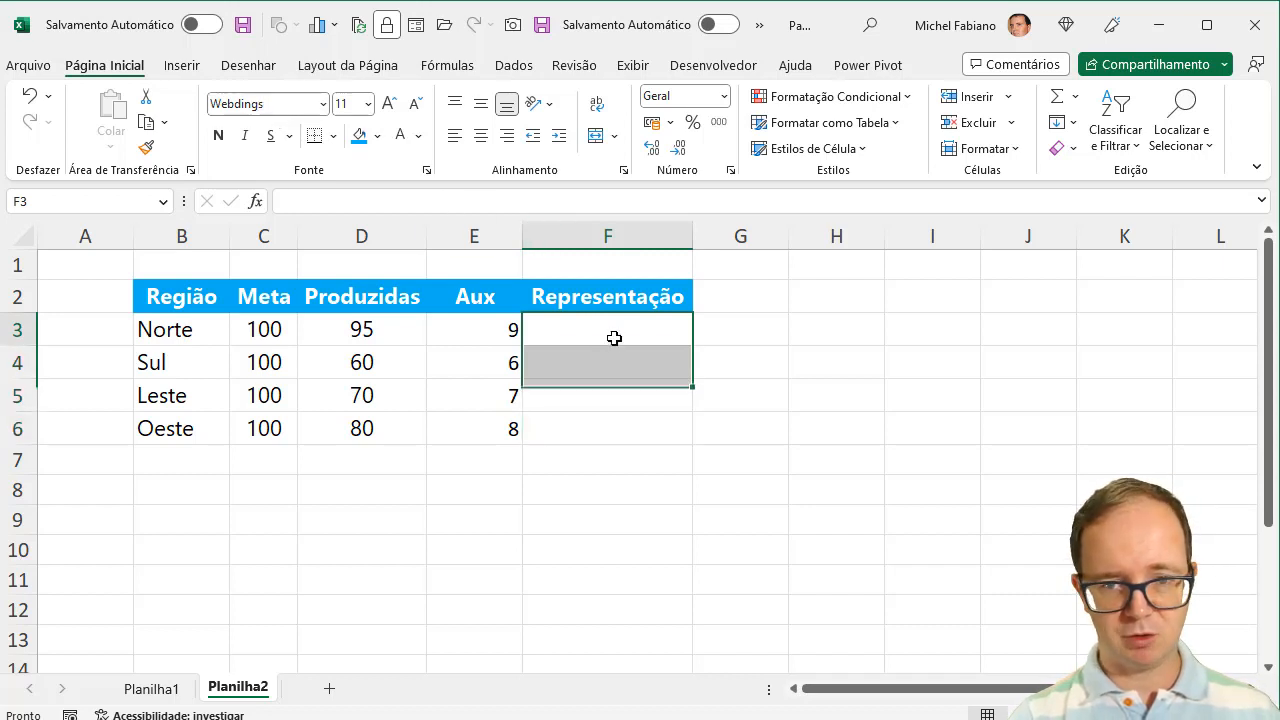
{"action": "type", "text": "fd"}
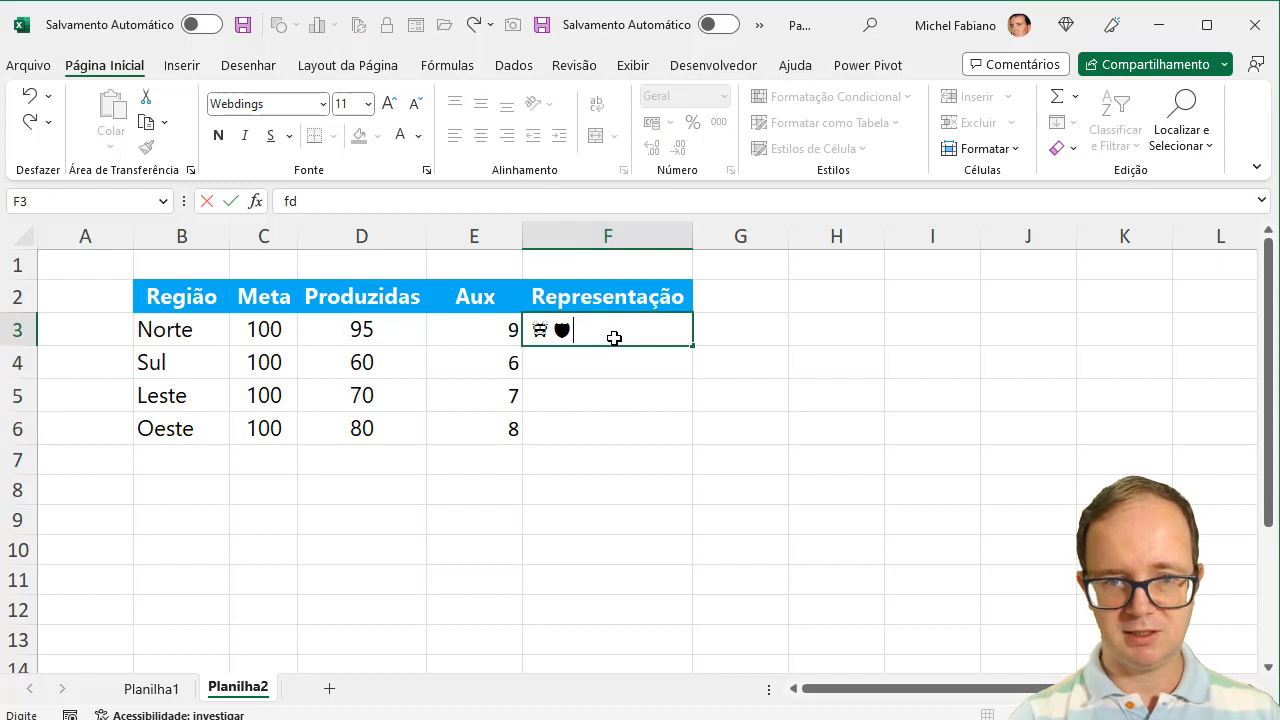
{"action": "type", "text": "sagr"}
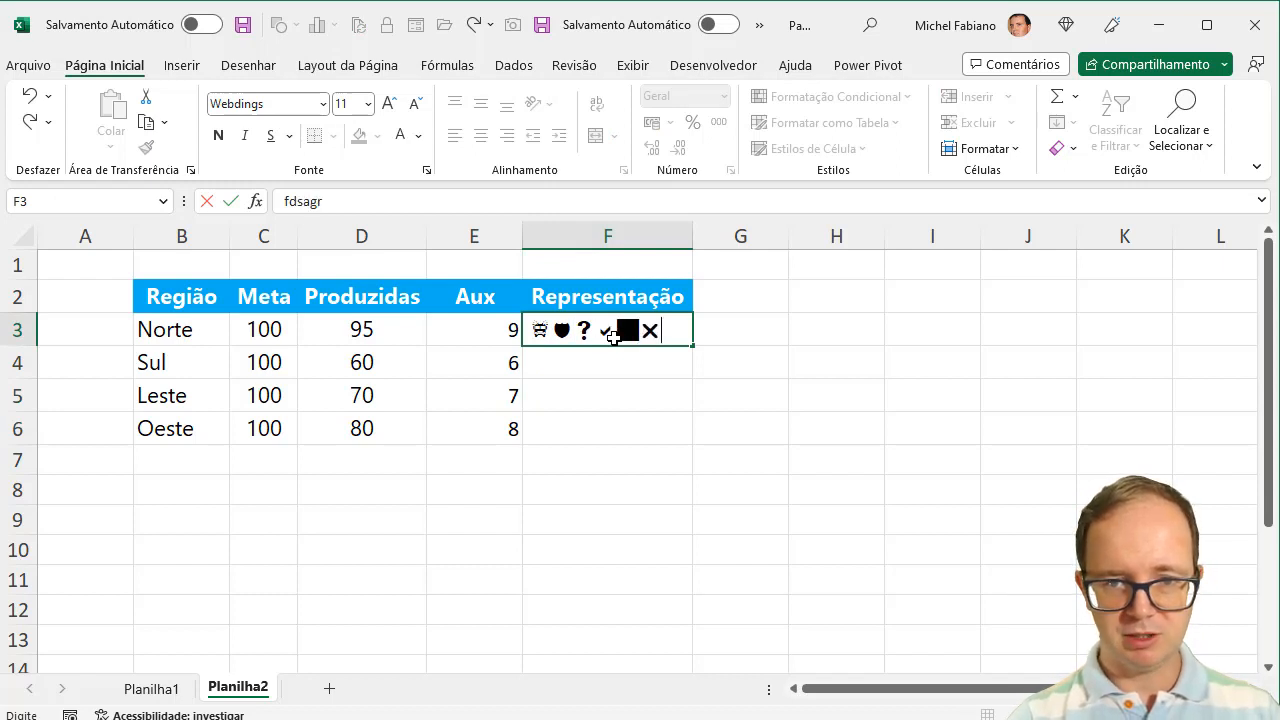
{"action": "key", "text": "BackSpace"}
{"action": "key", "text": "BackSpace"}
{"action": "key", "text": "BackSpace"}
{"action": "key", "text": "BackSpace"}
{"action": "key", "text": "BackSpace"}
{"action": "key", "text": "BackSpace"}
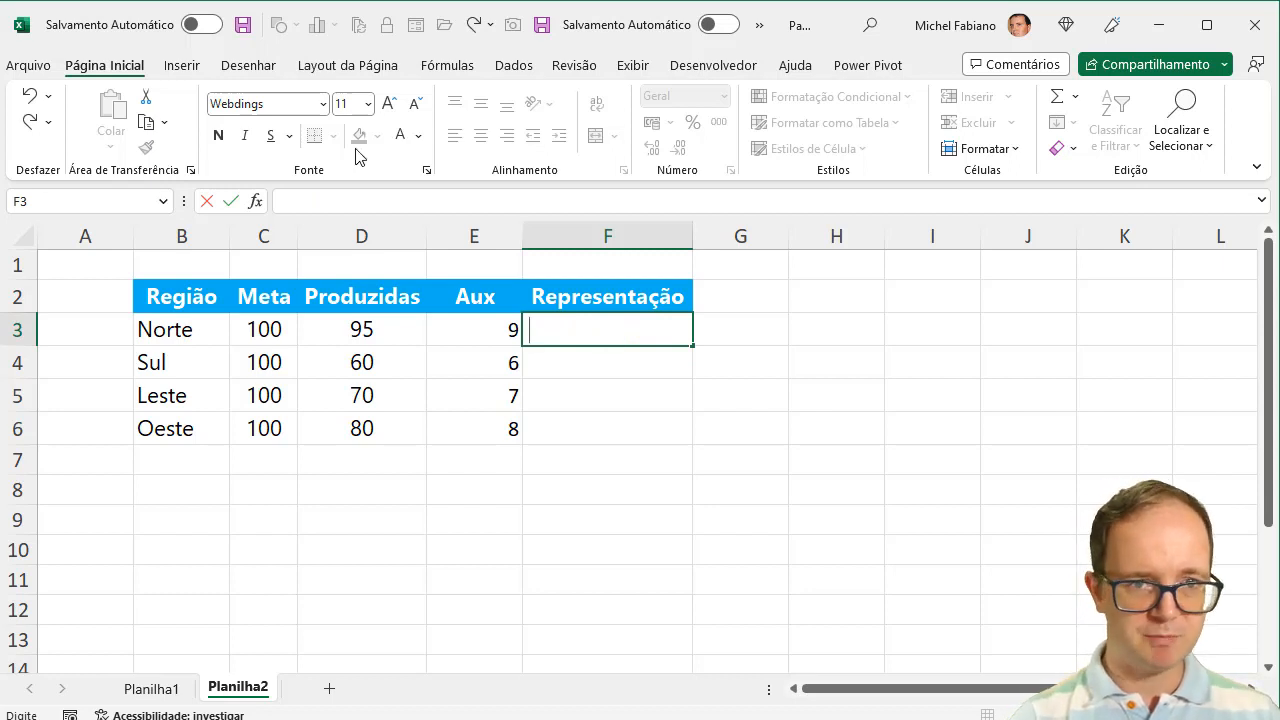
{"action": "left_click", "coordinate": [628, 361]}
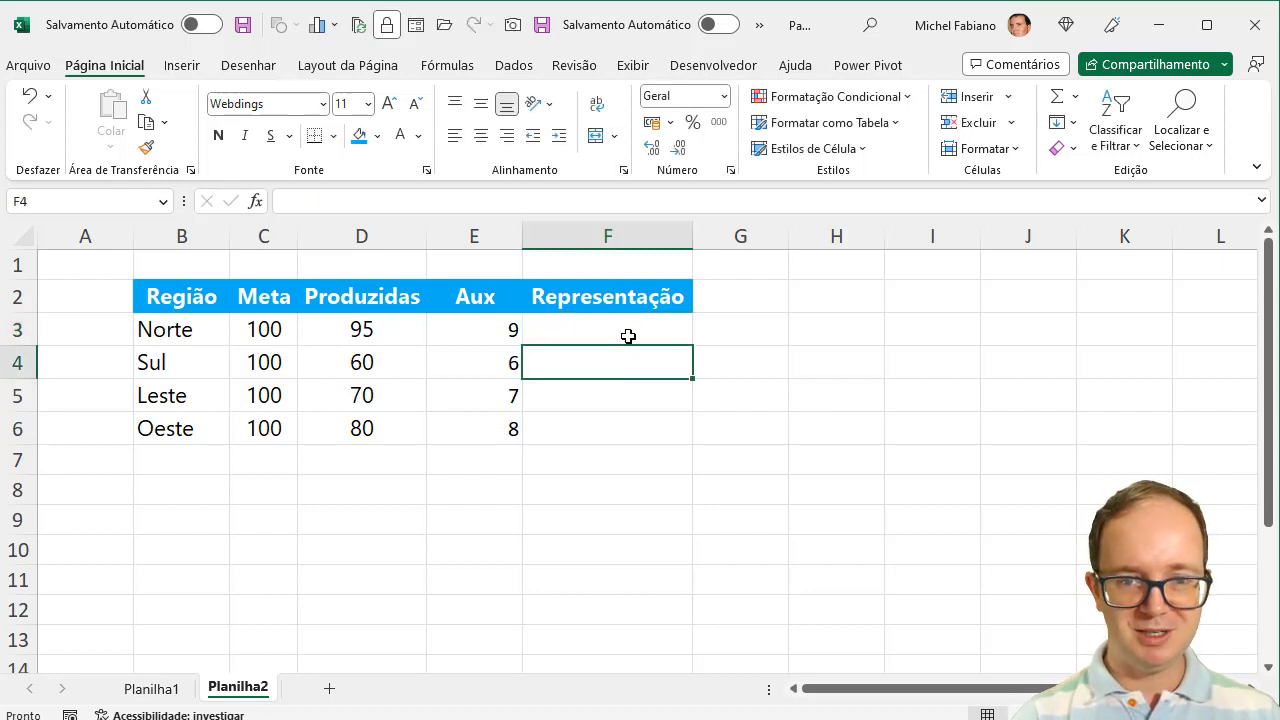
Change the font of cell F3 to Segoe UI
{"action": "left_click", "coordinate": [628, 333]}
{"action": "left_click", "coordinate": [268, 104]}
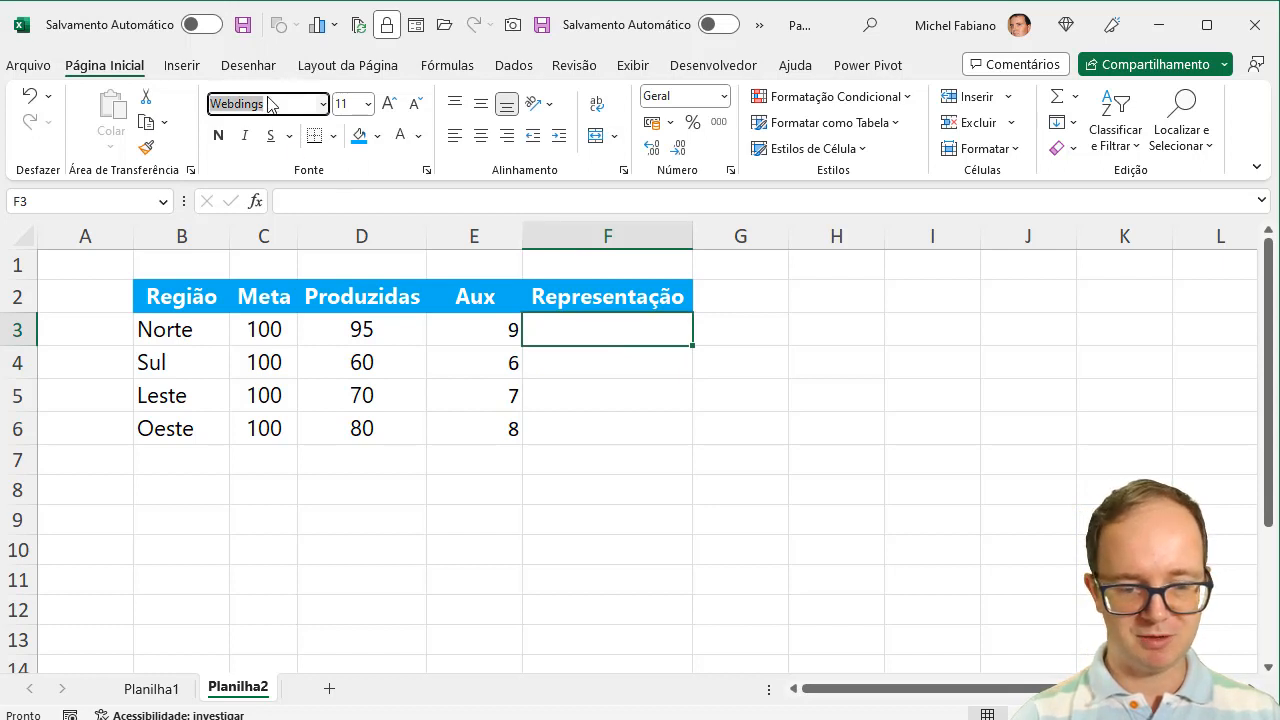
{"action": "type", "text": "Seg"}
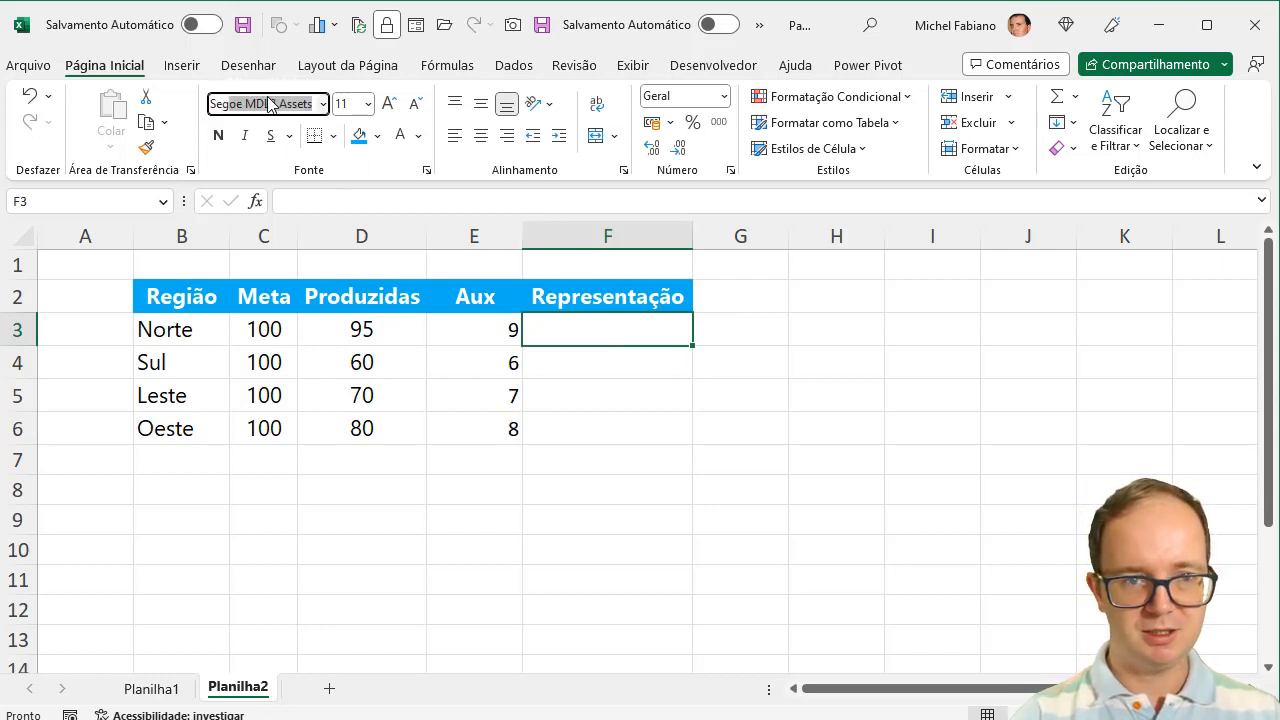
{"action": "type", "text": "oue"}
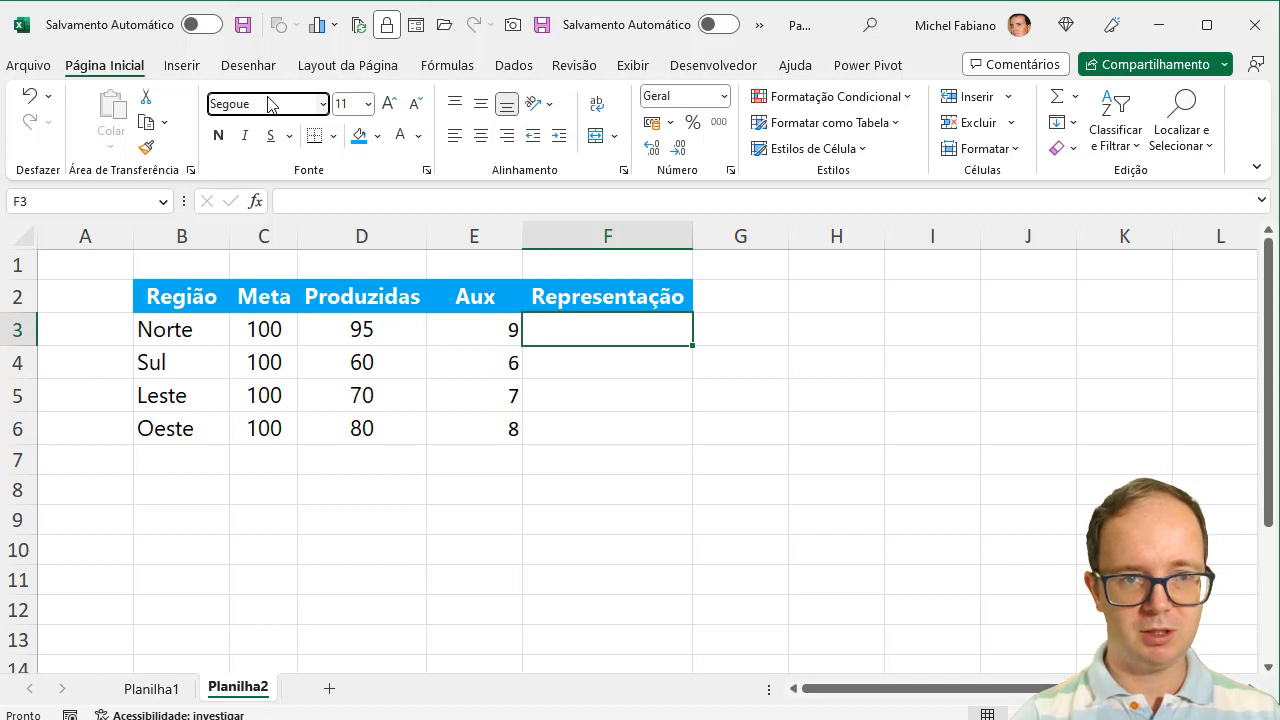
{"action": "key", "text": "BackSpace"}
{"action": "key", "text": "BackSpace"}
{"action": "type", "text": "e UI"}
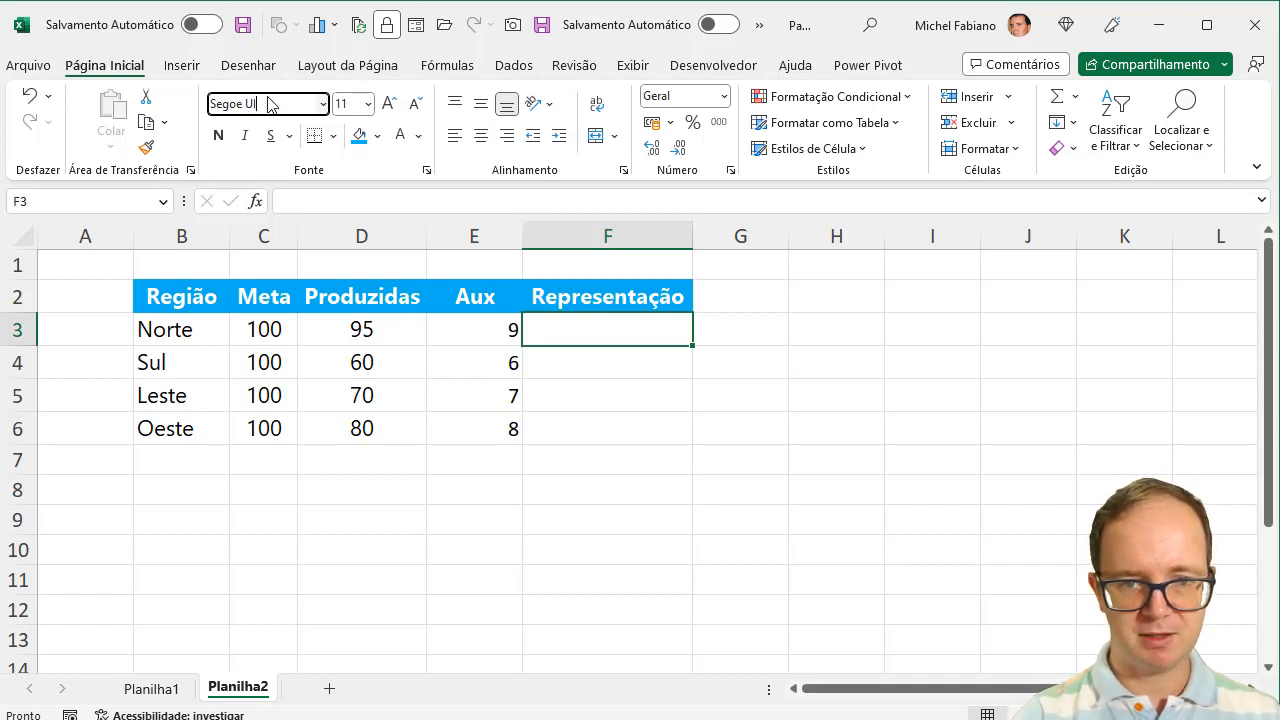
{"action": "key", "text": "Return"}
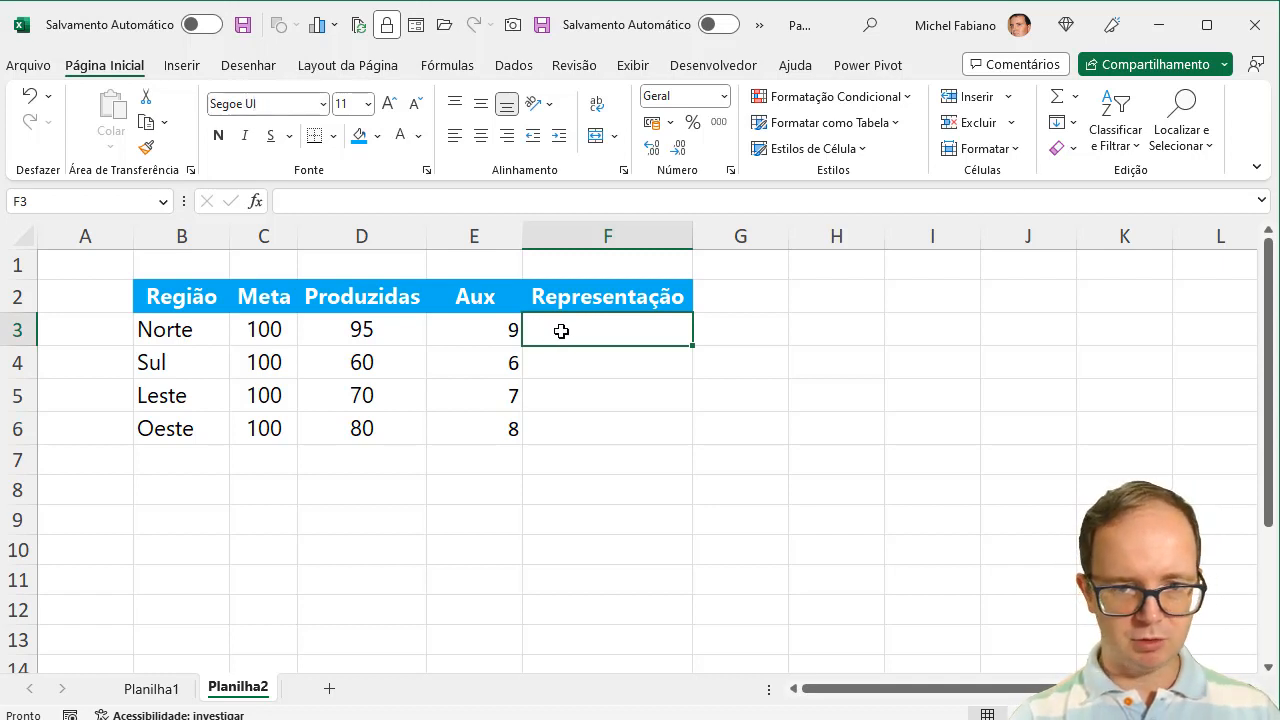
Examine the finished Representação formula in F6 of Planilha1 and return to Planilha2
{"action": "left_click", "coordinate": [166, 692]}
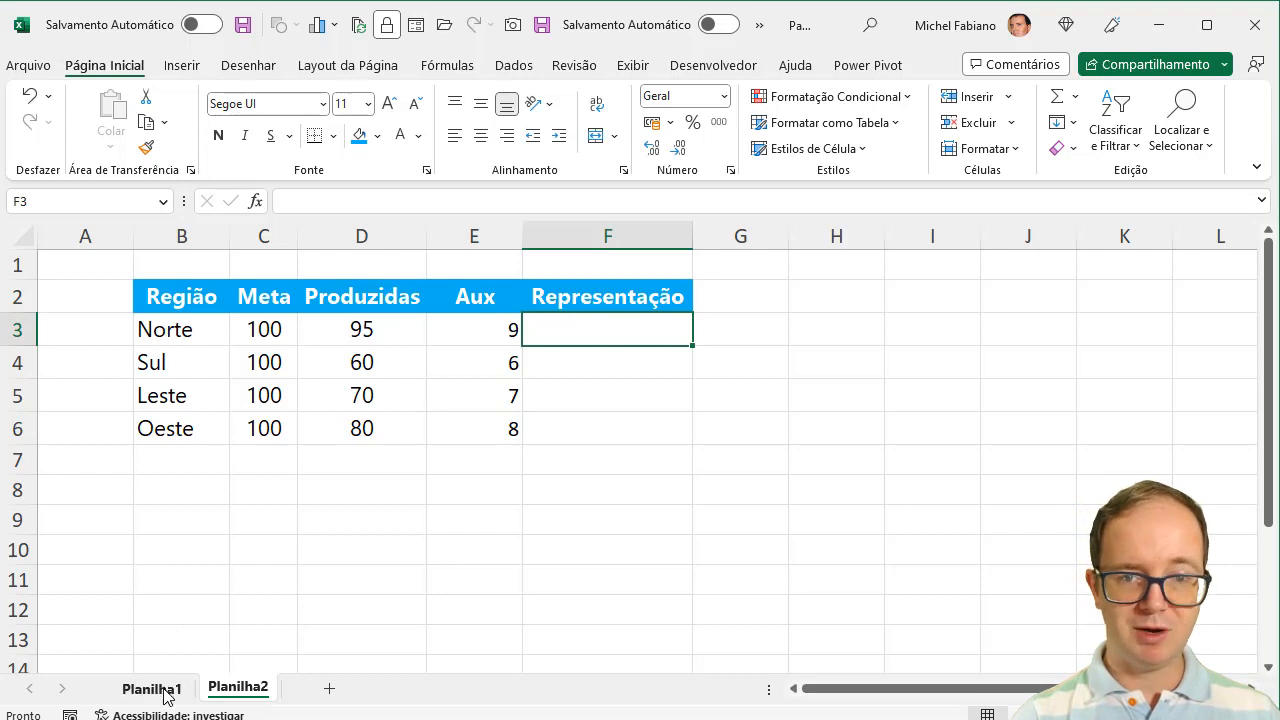
{"action": "left_click", "coordinate": [546, 366]}
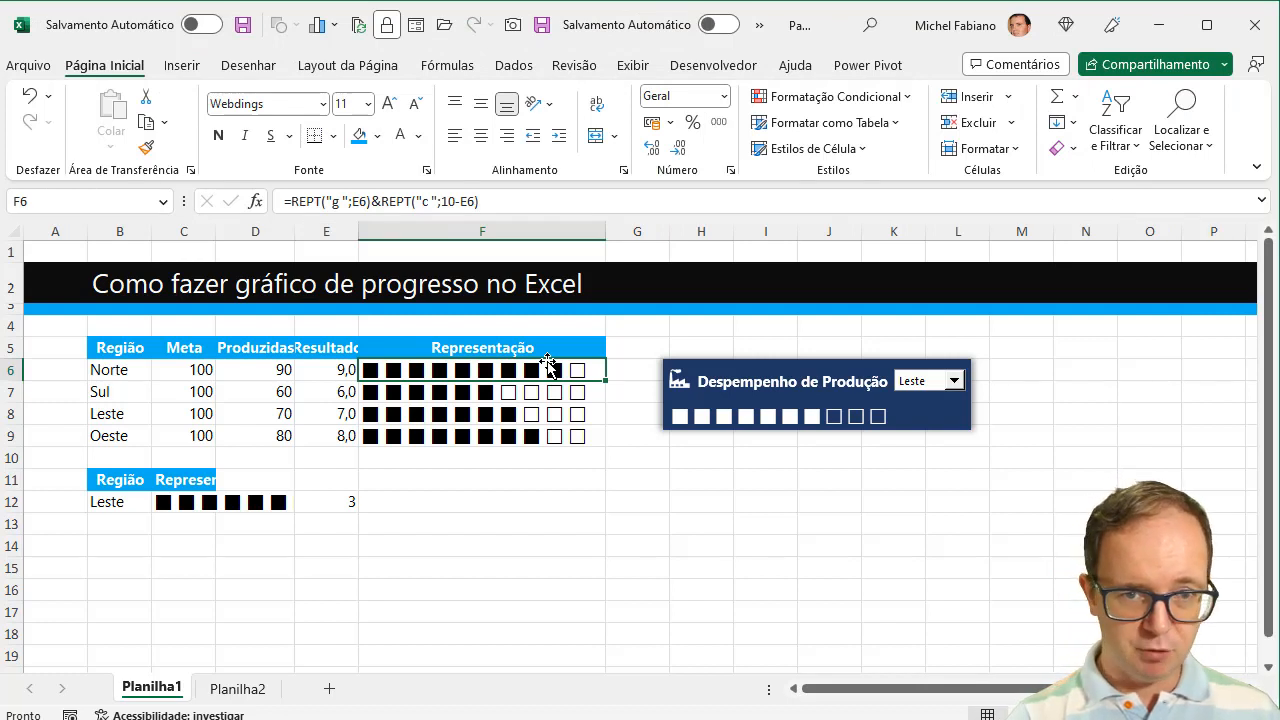
{"action": "left_click", "coordinate": [238, 689]}
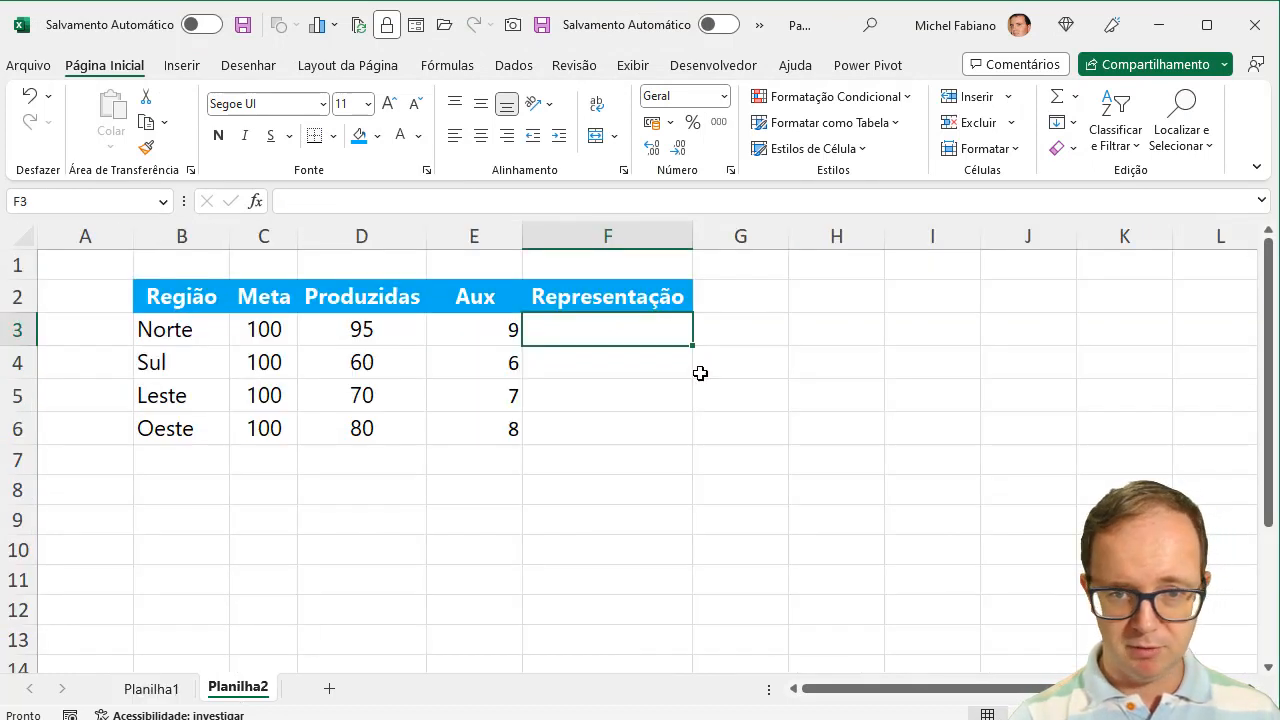
Enter the letter "g" in H2 and "c" in H3
{"action": "left_click", "coordinate": [838, 304]}
{"action": "type", "text": "g"}
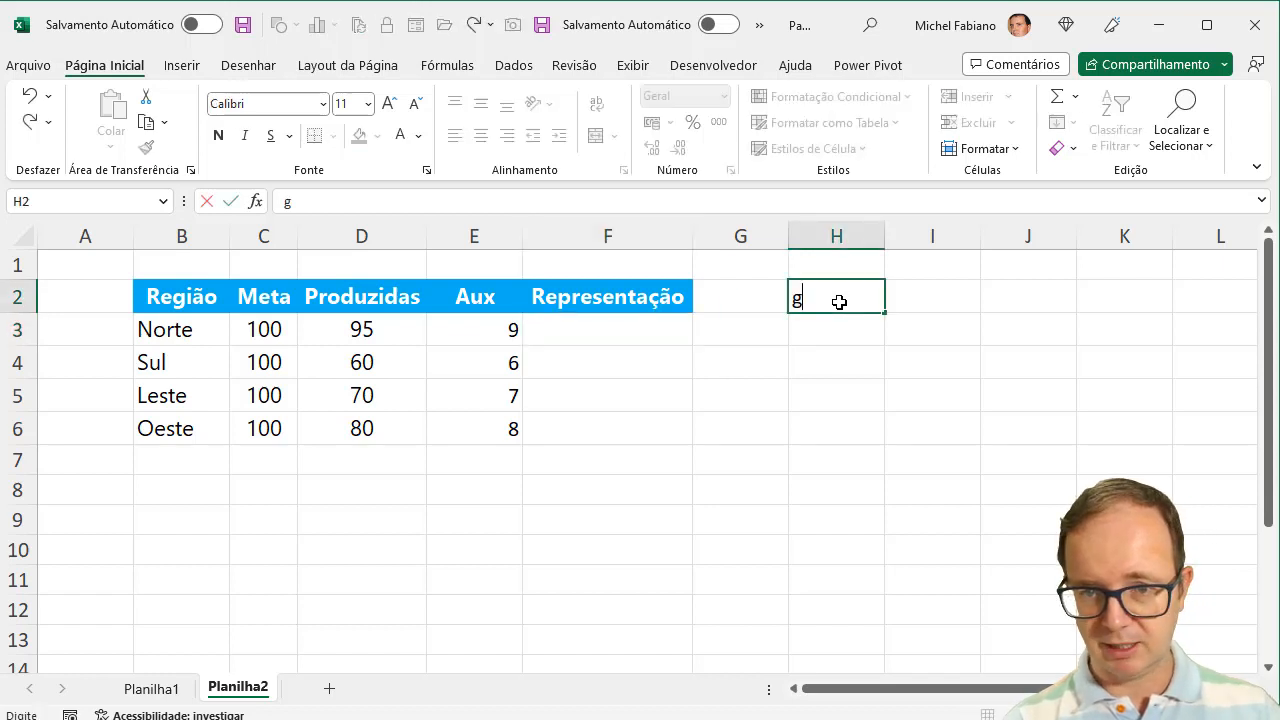
{"action": "key", "text": "Return"}
{"action": "type", "text": "c"}
{"action": "key", "text": "Return"}
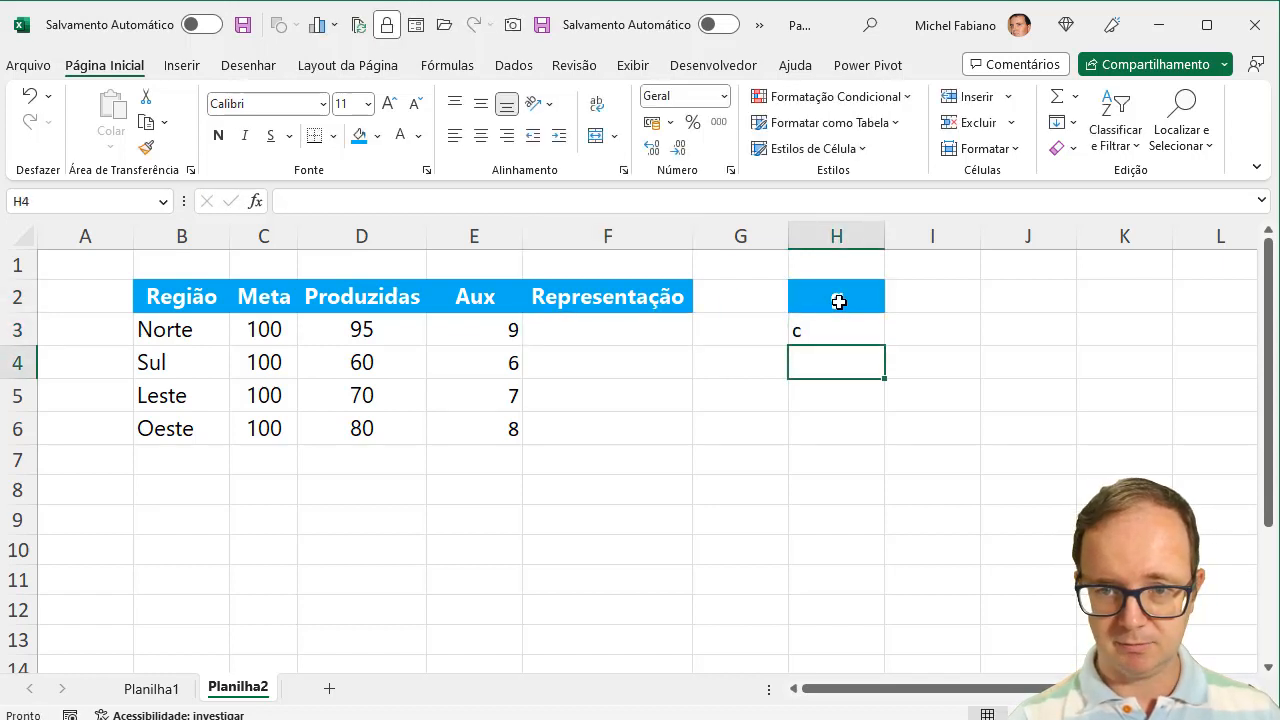
Copy the plain formatting of H3 onto H2 to remove its blue header style
{"action": "key", "text": "Up"}
{"action": "left_click", "coordinate": [838, 301]}
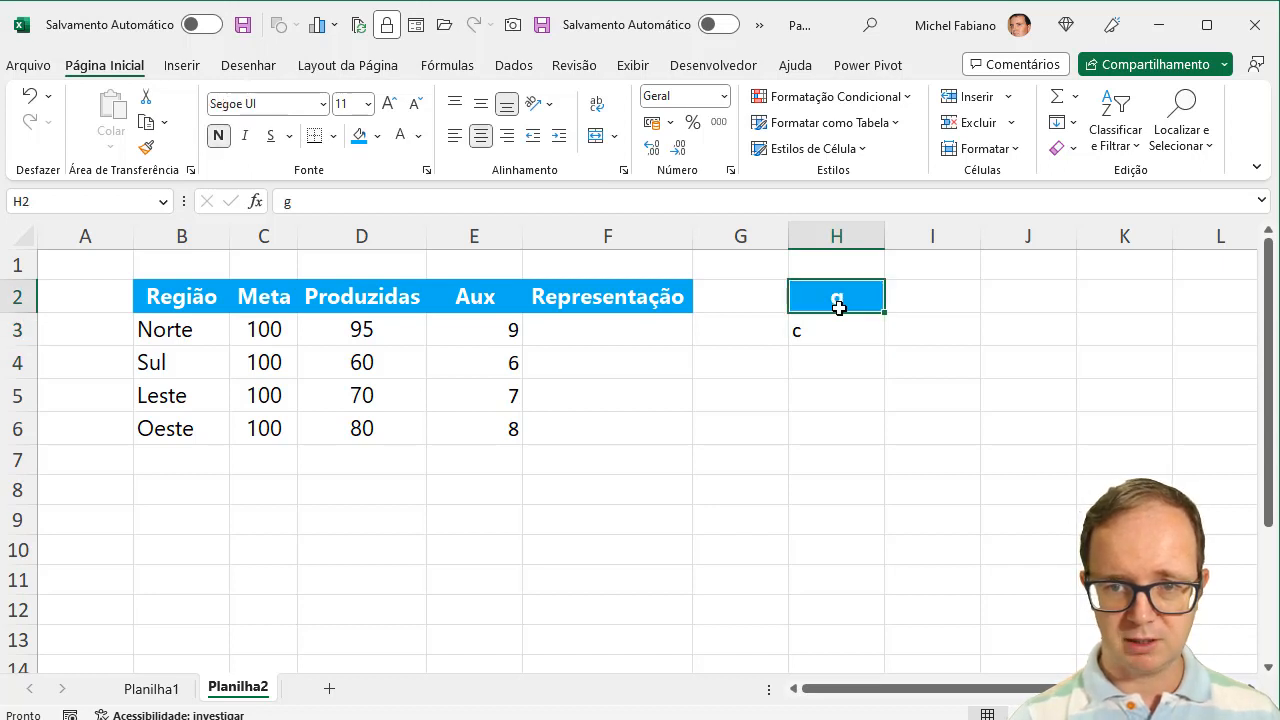
{"action": "left_click_drag", "start_coordinate": [837, 300], "coordinate": [837, 325]}
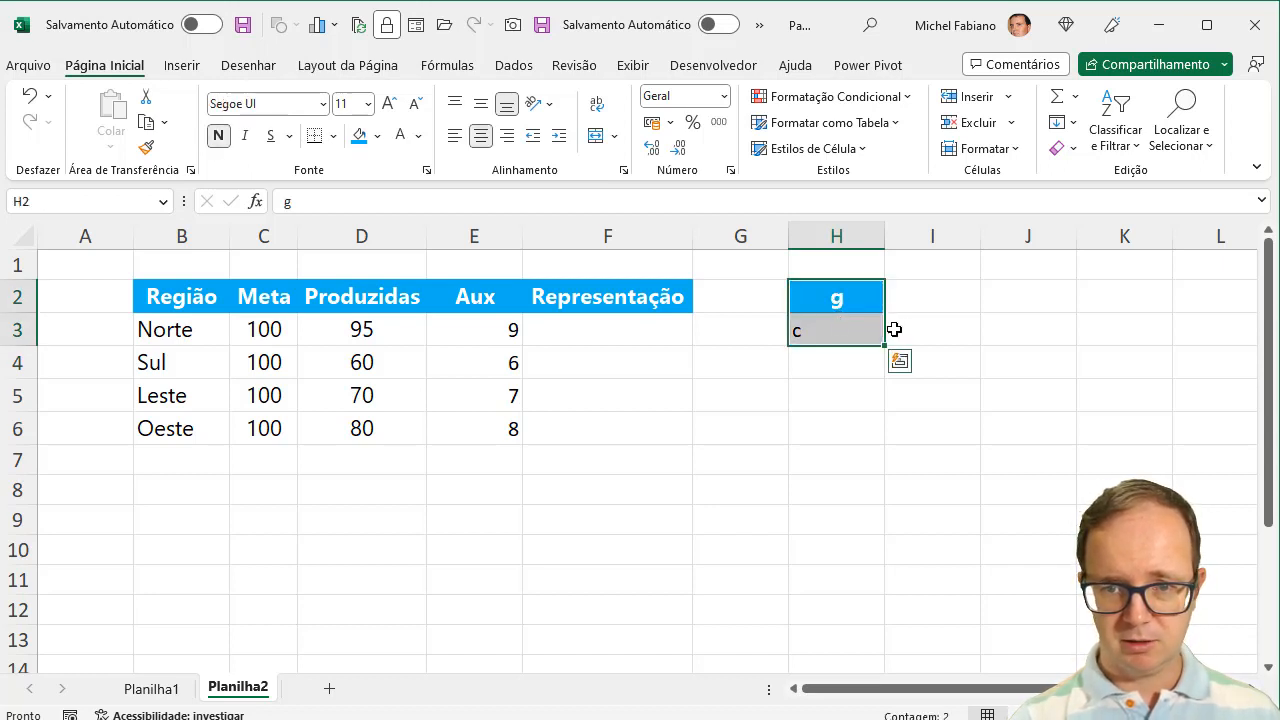
{"action": "left_click", "coordinate": [837, 329]}
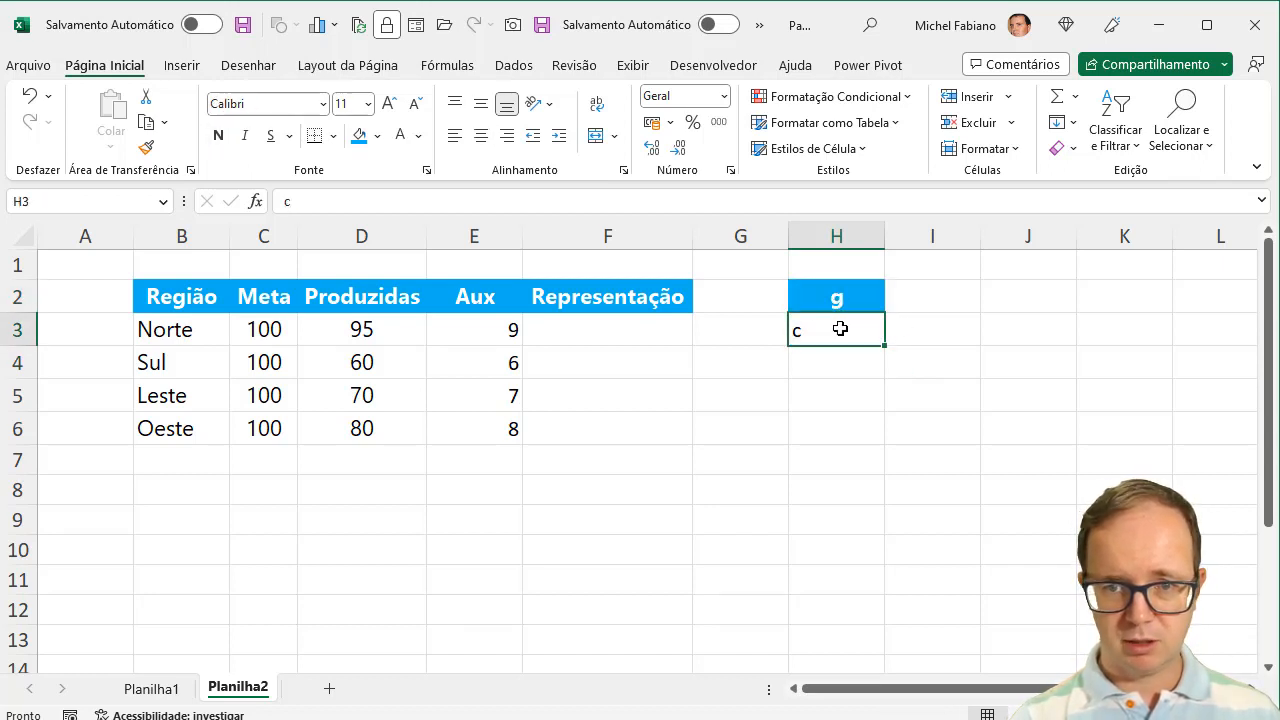
{"action": "left_click", "coordinate": [146, 147]}
{"action": "left_click", "coordinate": [866, 297]}
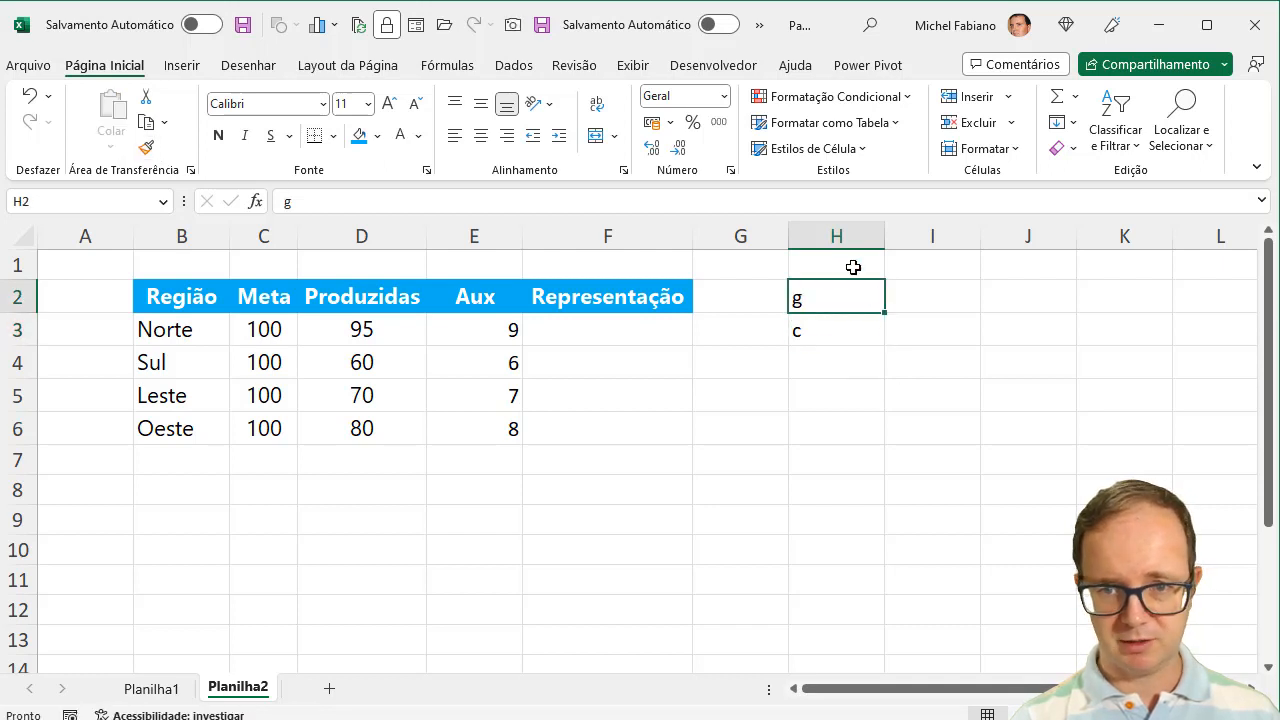
Add the font labels "Calibri" in H1 and "Webdings" in I1
{"action": "left_click", "coordinate": [852, 266]}
{"action": "type", "text": "Calibi"}
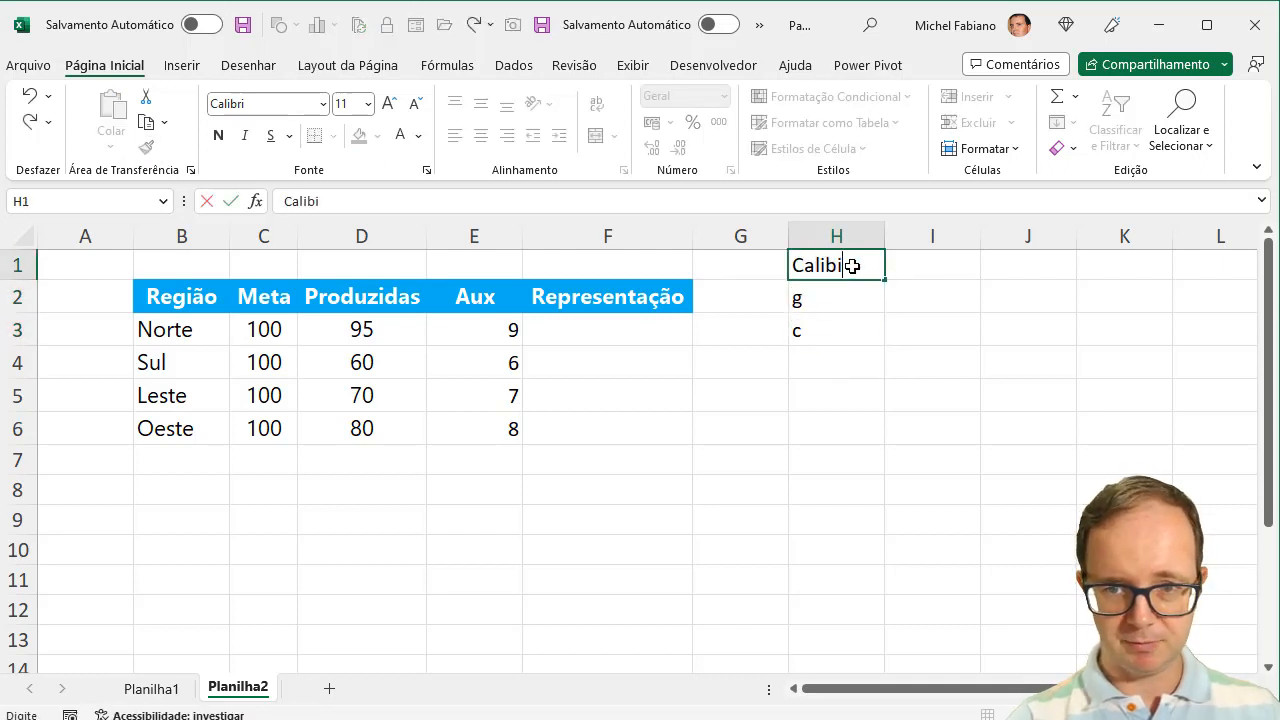
{"action": "key", "text": "BackSpace"}
{"action": "type", "text": "ri"}
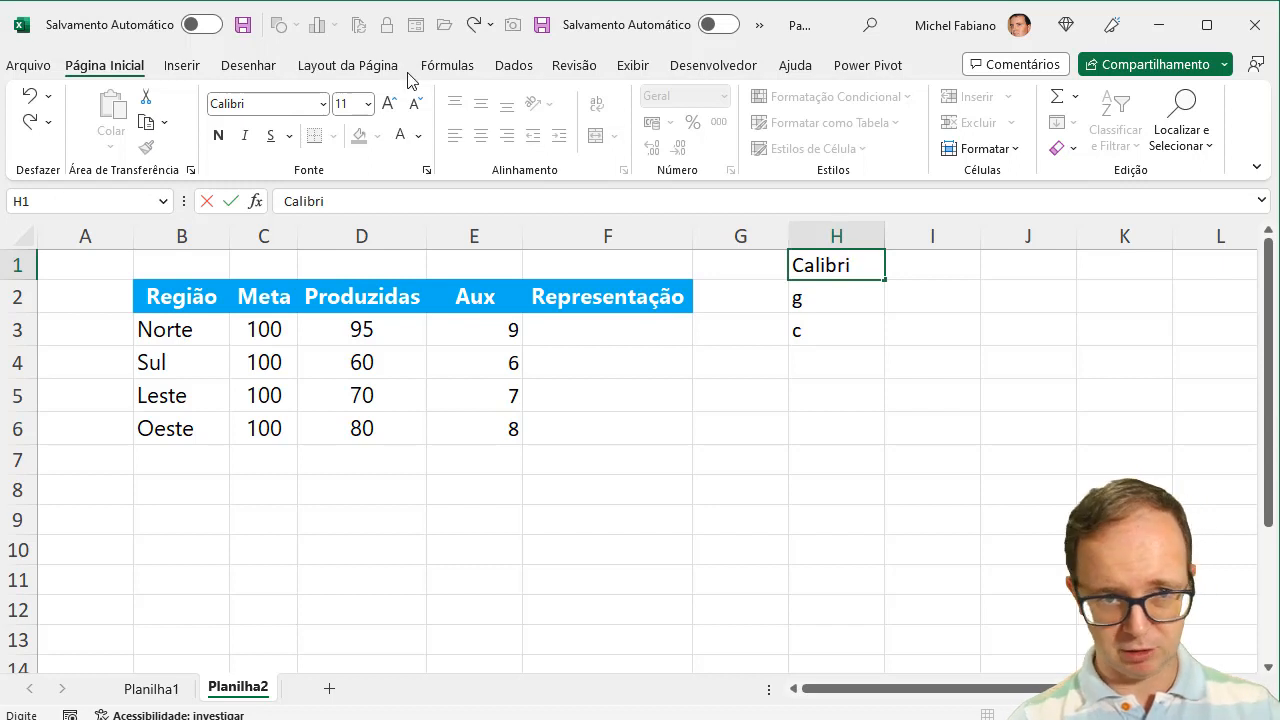
{"action": "key", "text": "Return"}
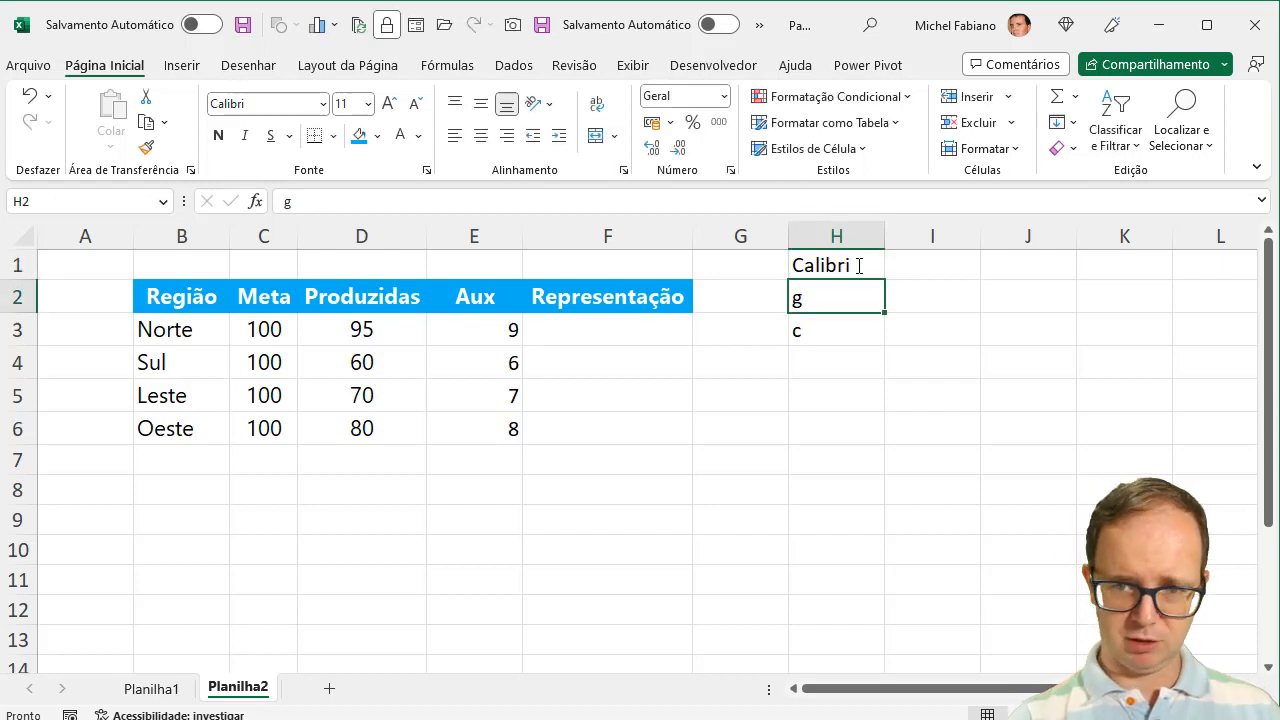
{"action": "left_click", "coordinate": [921, 267]}
{"action": "type", "text": "Webdi"}
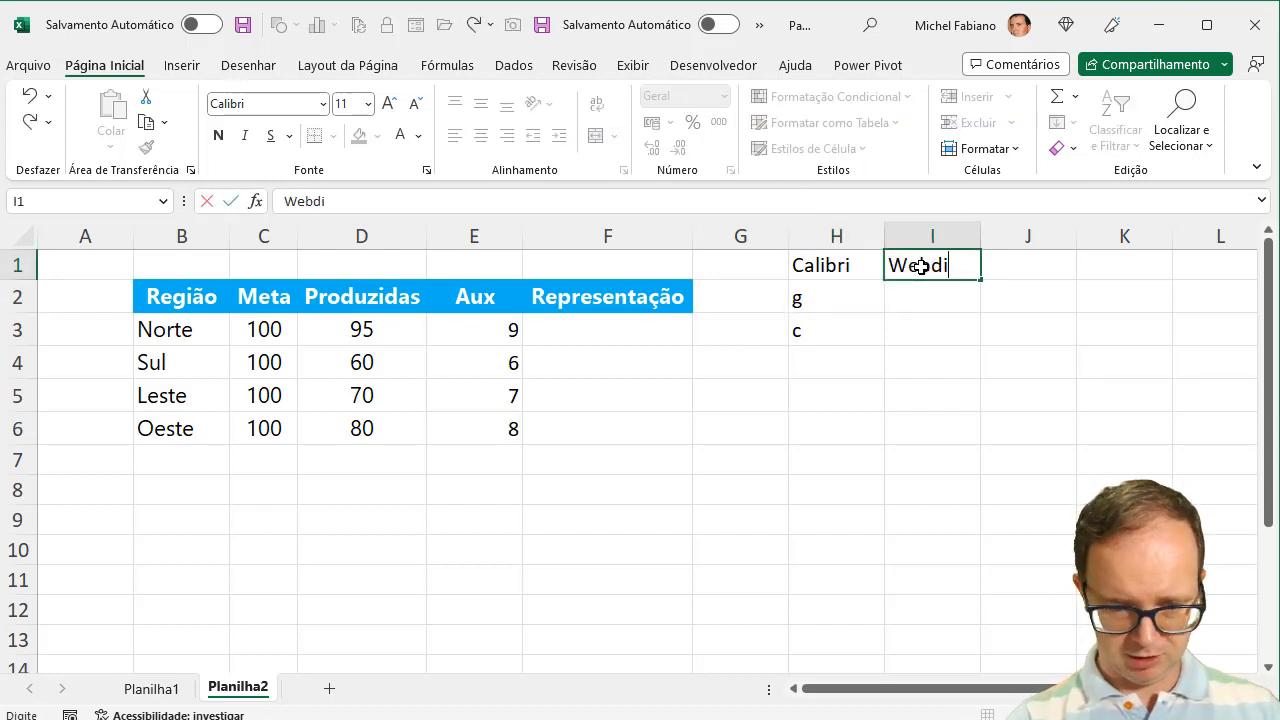
{"action": "type", "text": "ngs"}
{"action": "key", "text": "Return"}
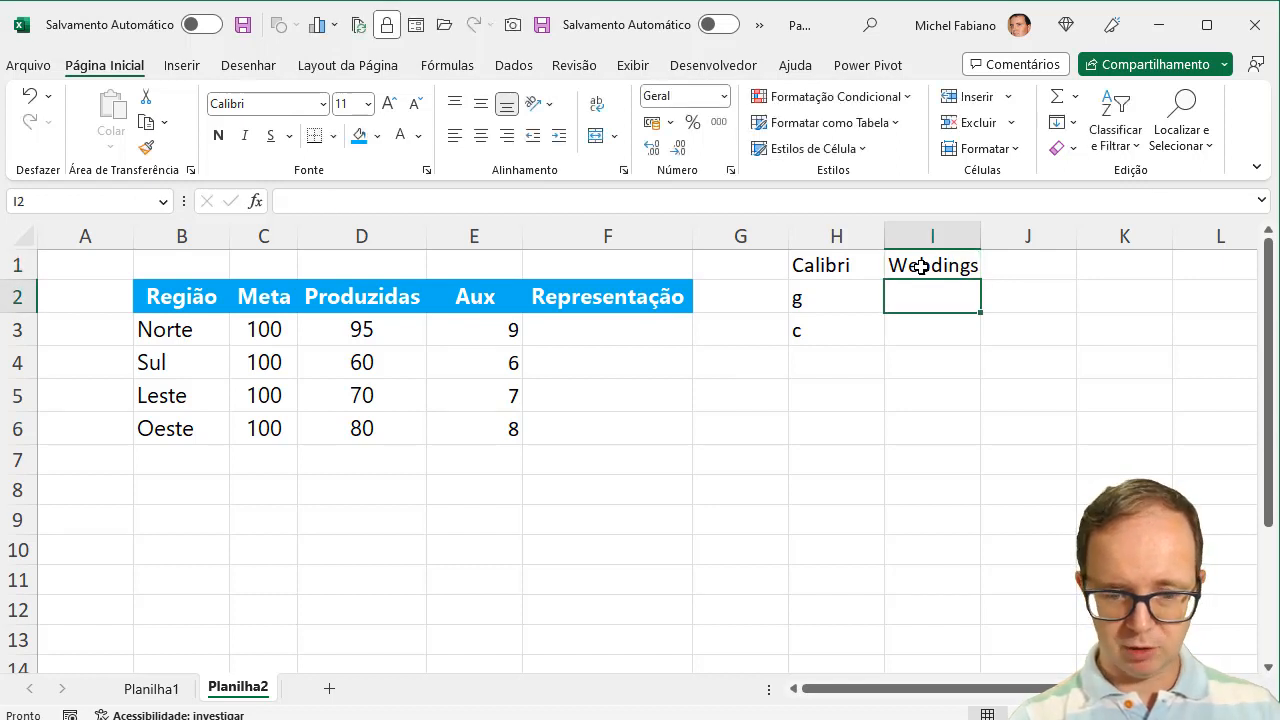
Enter the letters "g" in I2 and "c" in I3 under the Webdings label
{"action": "type", "text": "g"}
{"action": "key", "text": "Return"}
{"action": "type", "text": "c"}
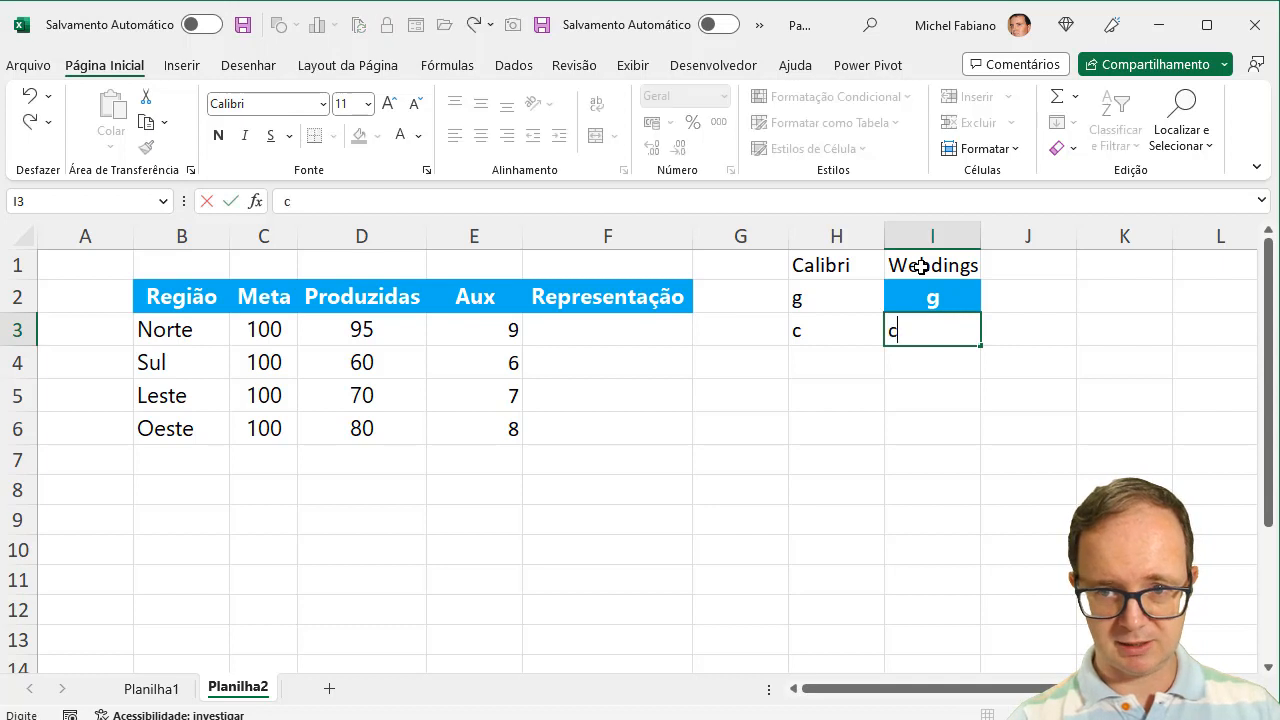
{"action": "key", "text": "Return"}
Copy the plain formatting of H2:H3 onto I2:I3 to remove the blue header style
{"action": "left_click_drag", "start_coordinate": [843, 296], "coordinate": [842, 330]}
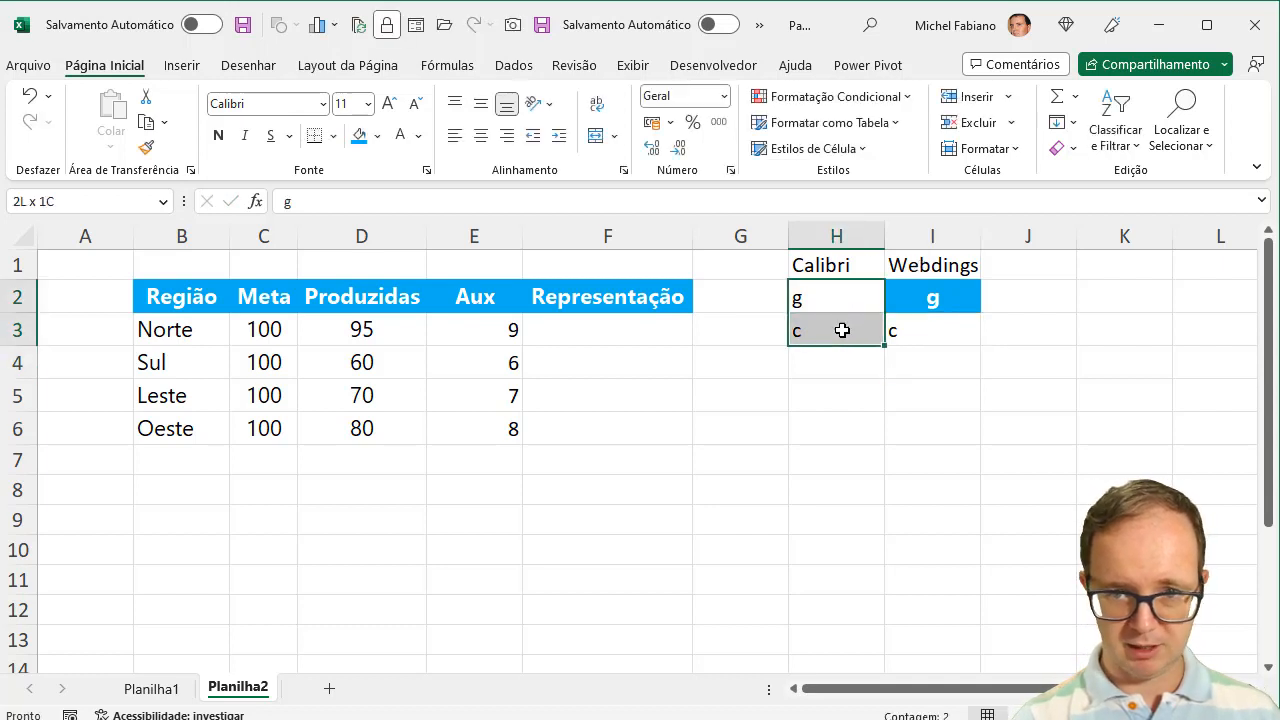
{"action": "left_click", "coordinate": [146, 147]}
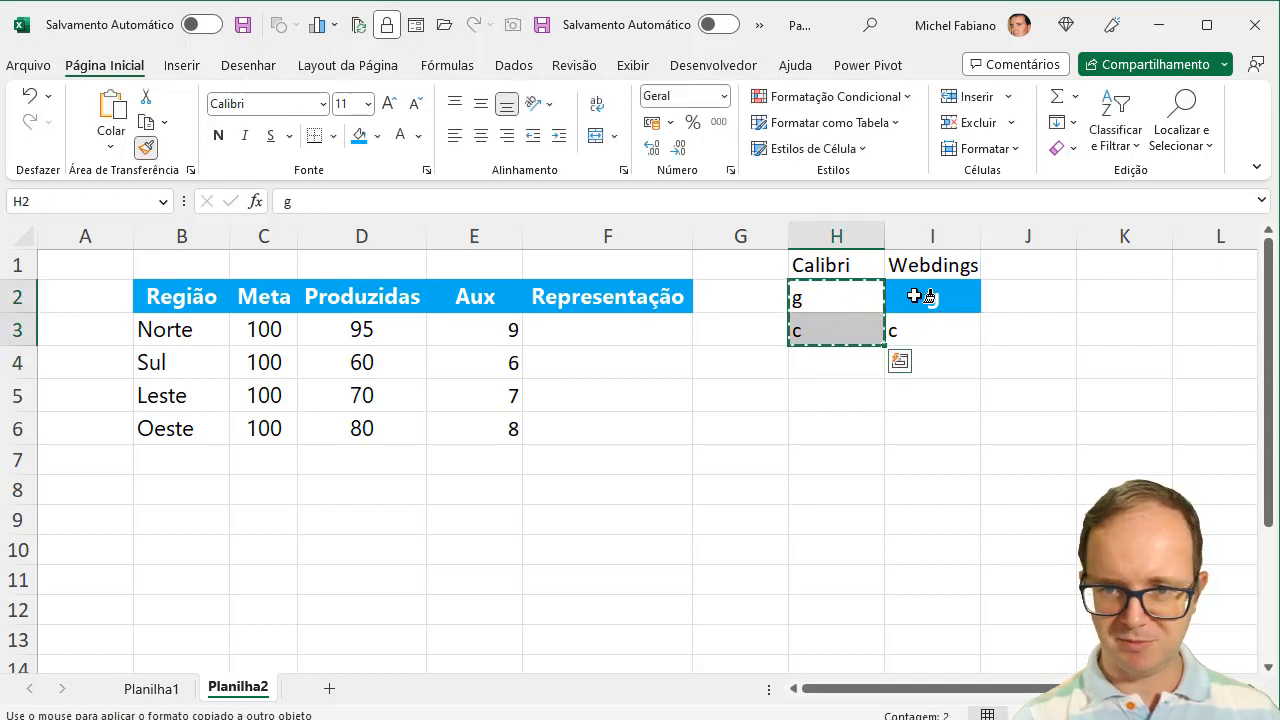
{"action": "mouse_move", "coordinate": [914, 296]}
{"action": "left_mouse_down"}
{"action": "mouse_move", "coordinate": [918, 338]}
{"action": "mouse_move", "coordinate": [926, 330]}
{"action": "left_mouse_up"}
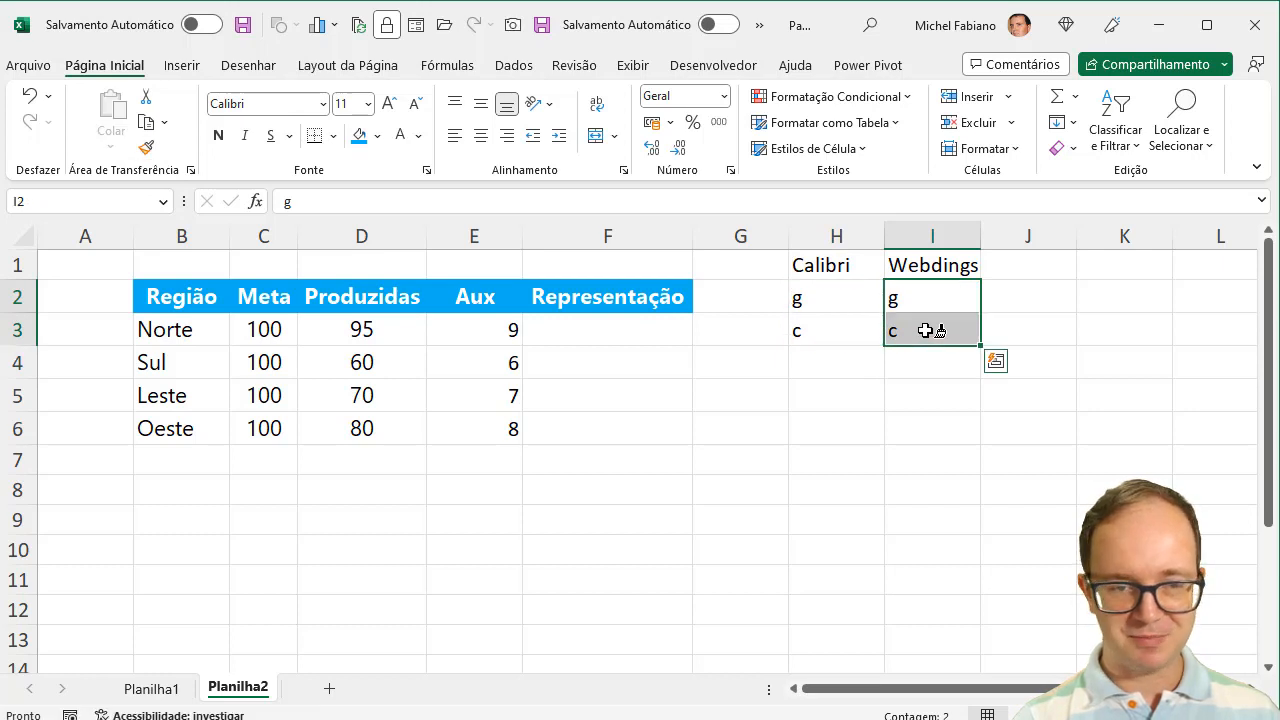
Set the font of the letters in I2:I3 to Webdings and check both resulting symbols
{"action": "left_click", "coordinate": [277, 104]}
{"action": "type", "text": "Web"}
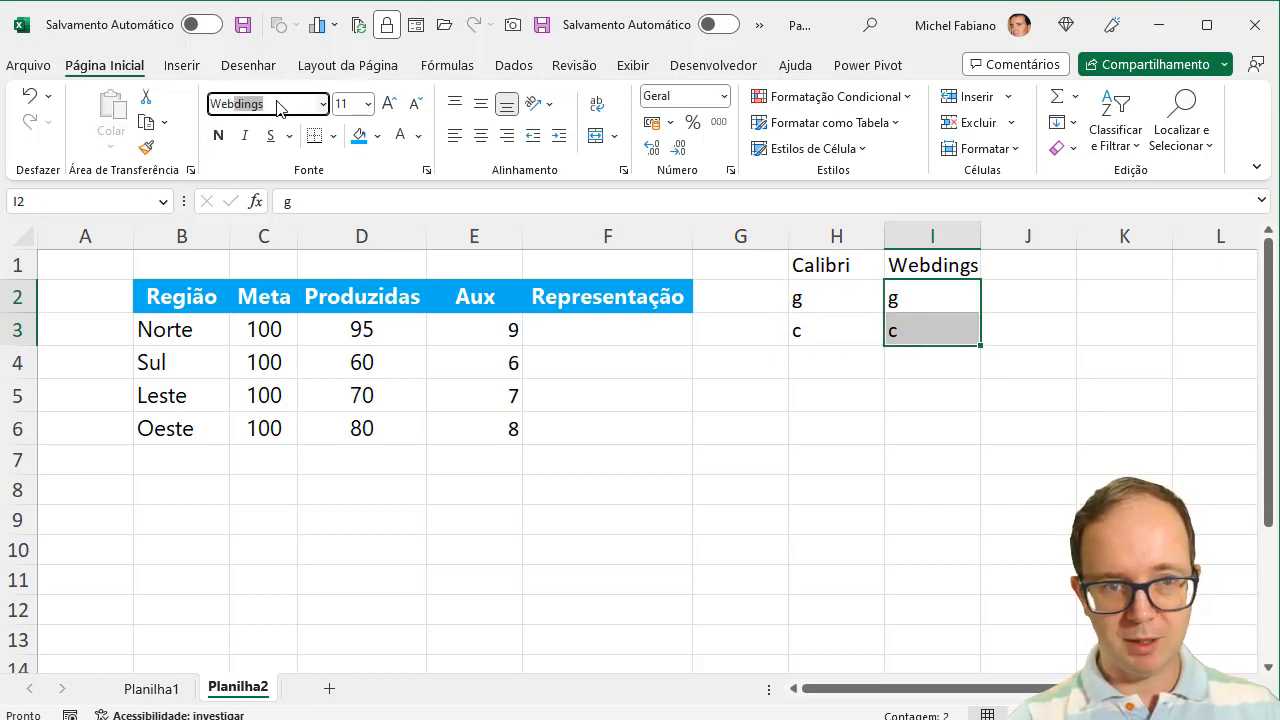
{"action": "type", "text": "d"}
{"action": "key", "text": "Return"}
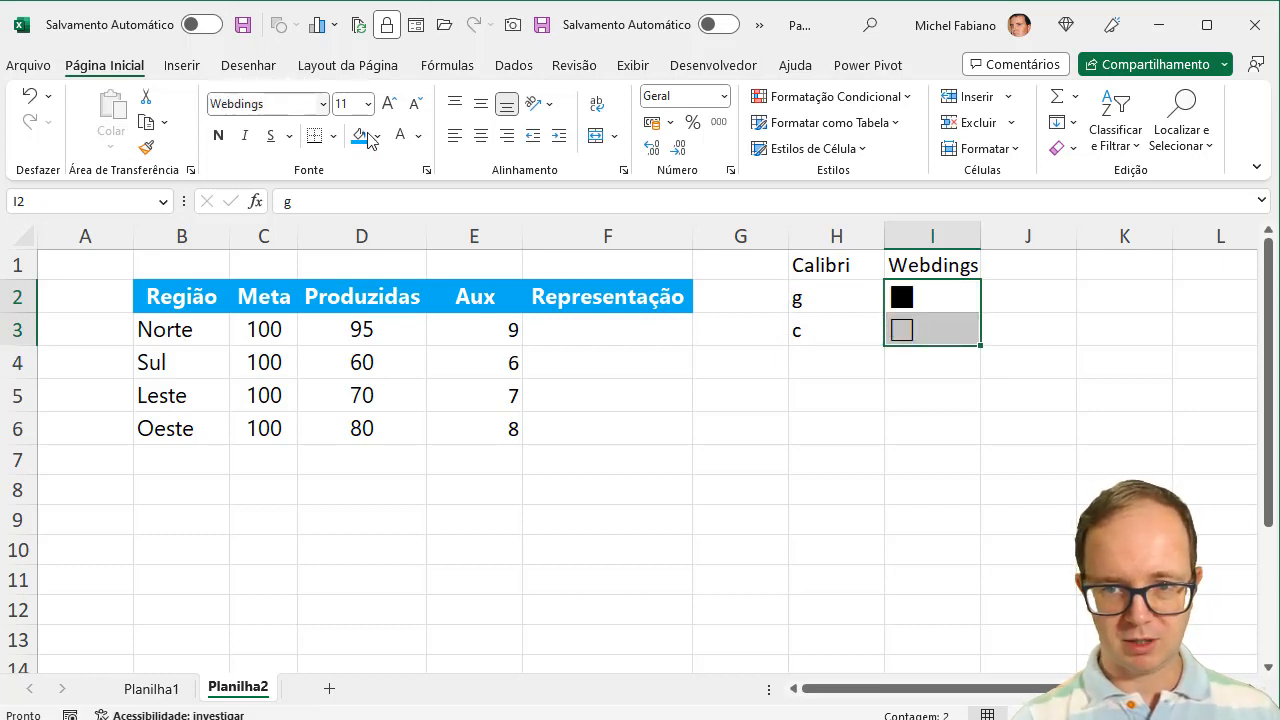
{"action": "left_click", "coordinate": [925, 287]}
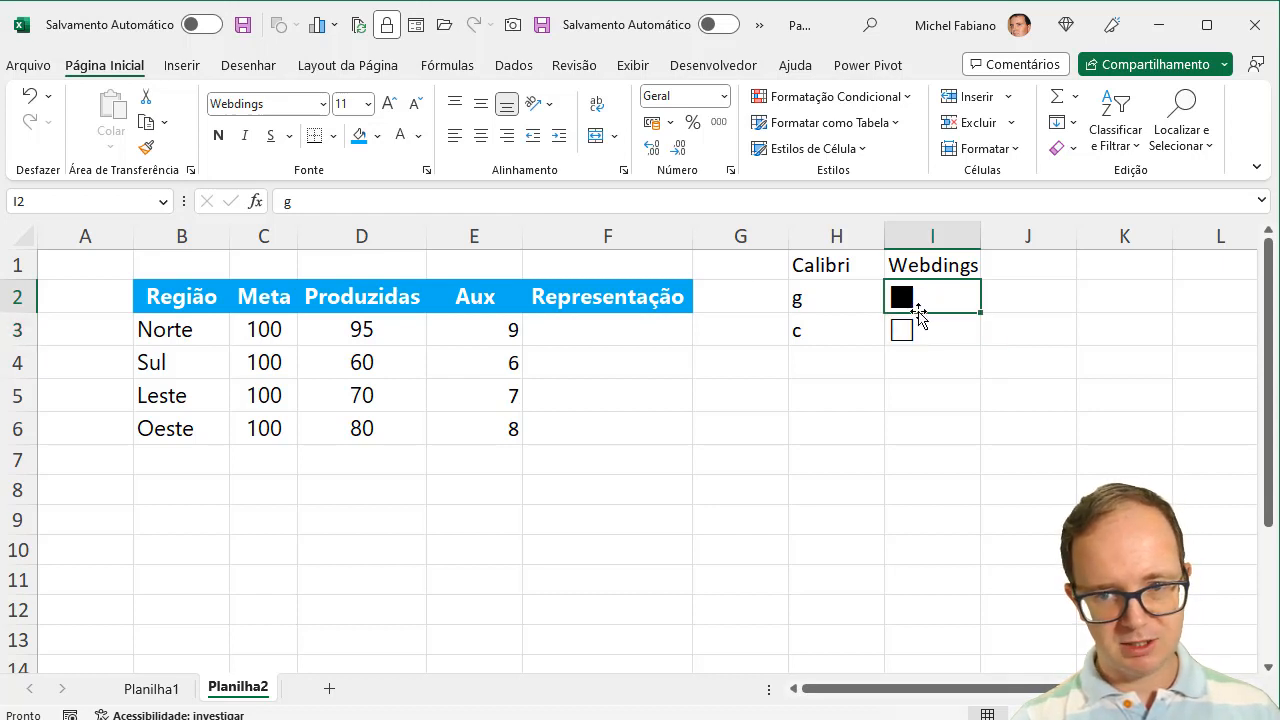
{"action": "left_click", "coordinate": [914, 328]}
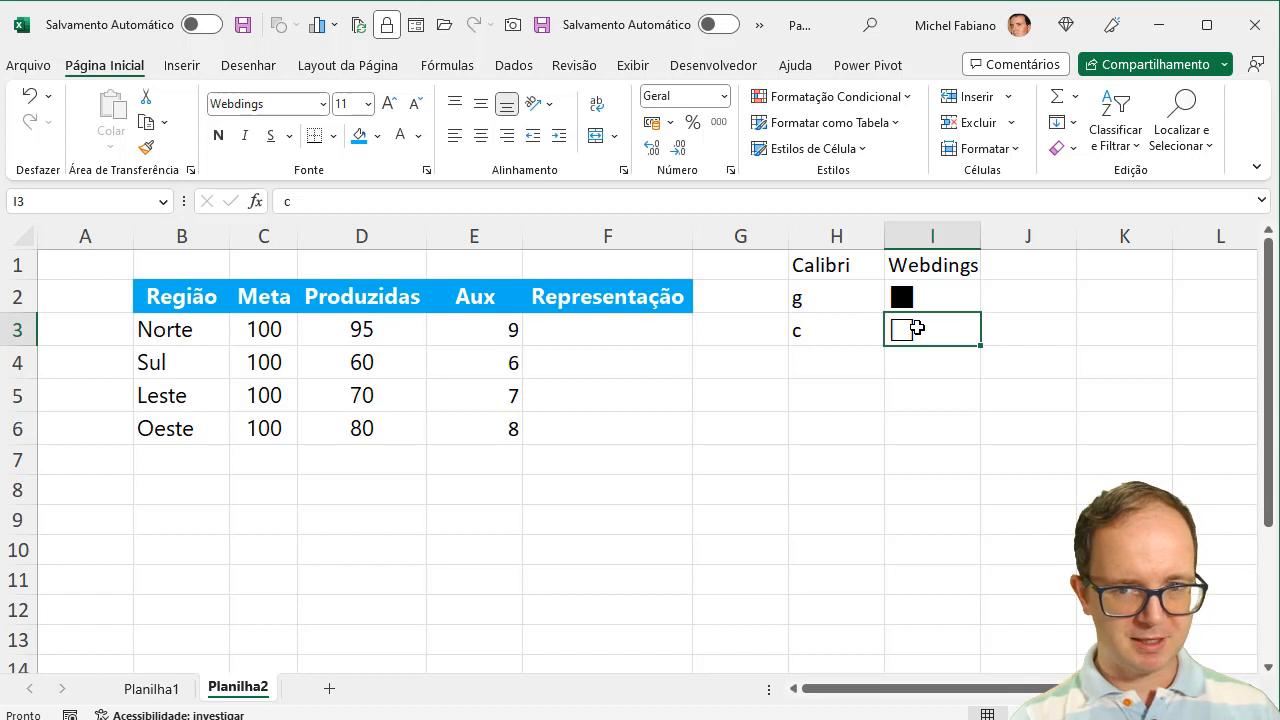
Enter the formula =REPT("g ";E3) in F3 for the Norte row of the Representação column
{"action": "left_click", "coordinate": [624, 325]}
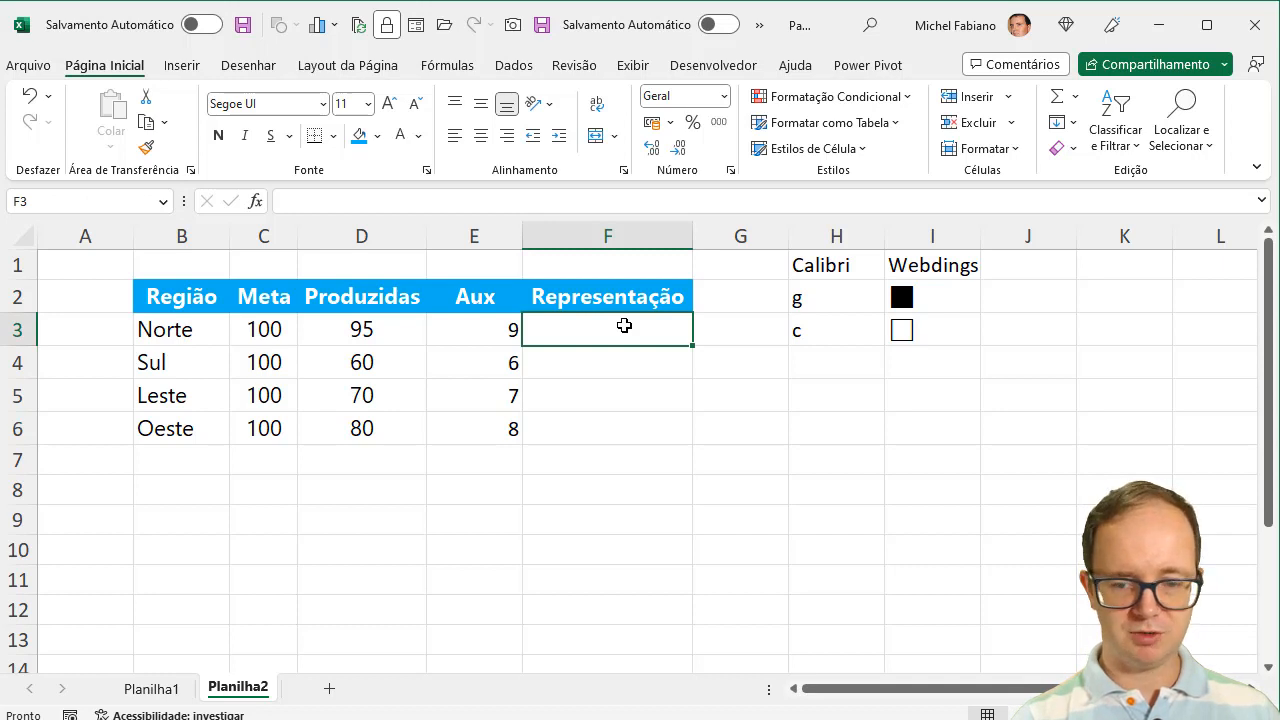
{"action": "type", "text": "=rep"}
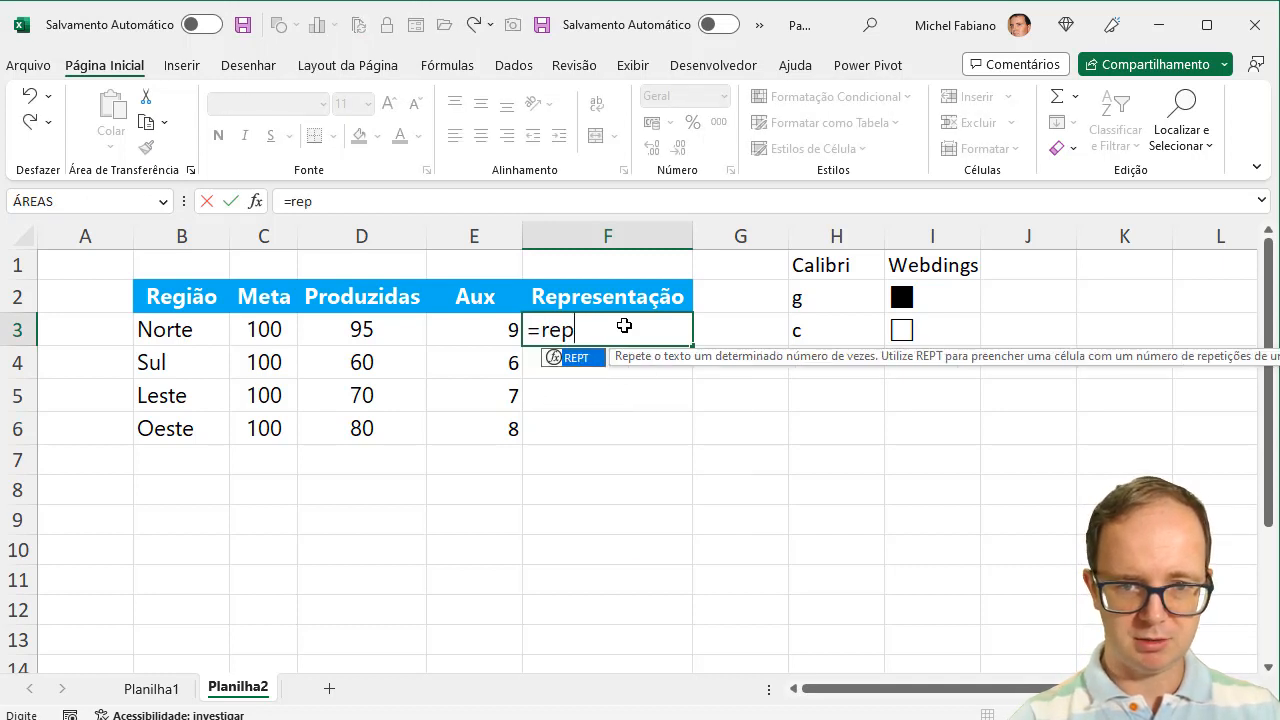
{"action": "type", "text": "t("}
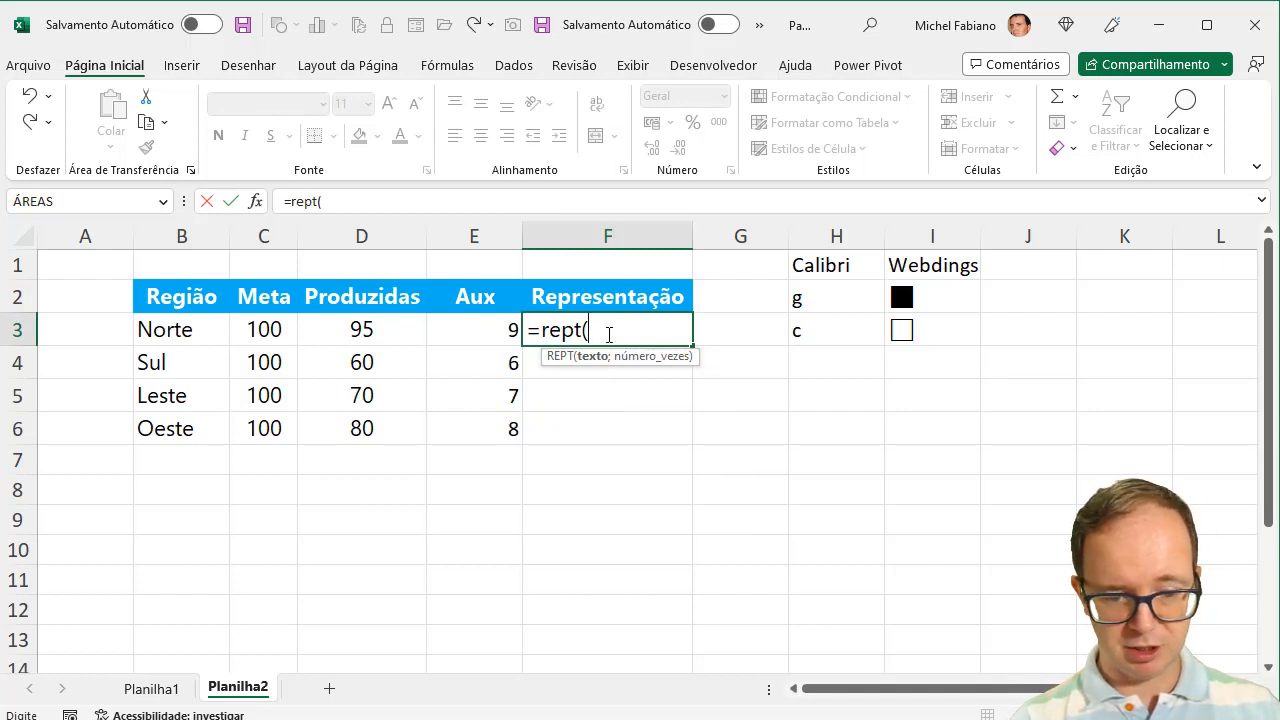
{"action": "type", "text": "\"g"}
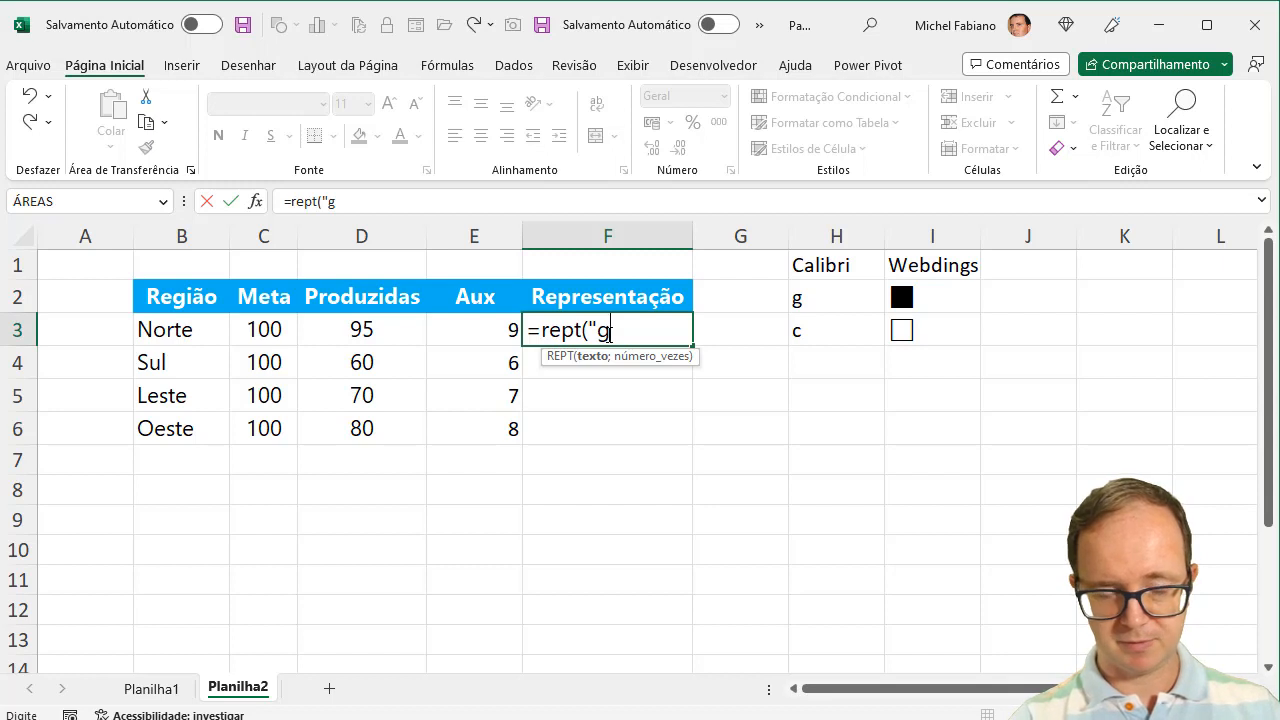
{"action": "type", "text": "\";"}
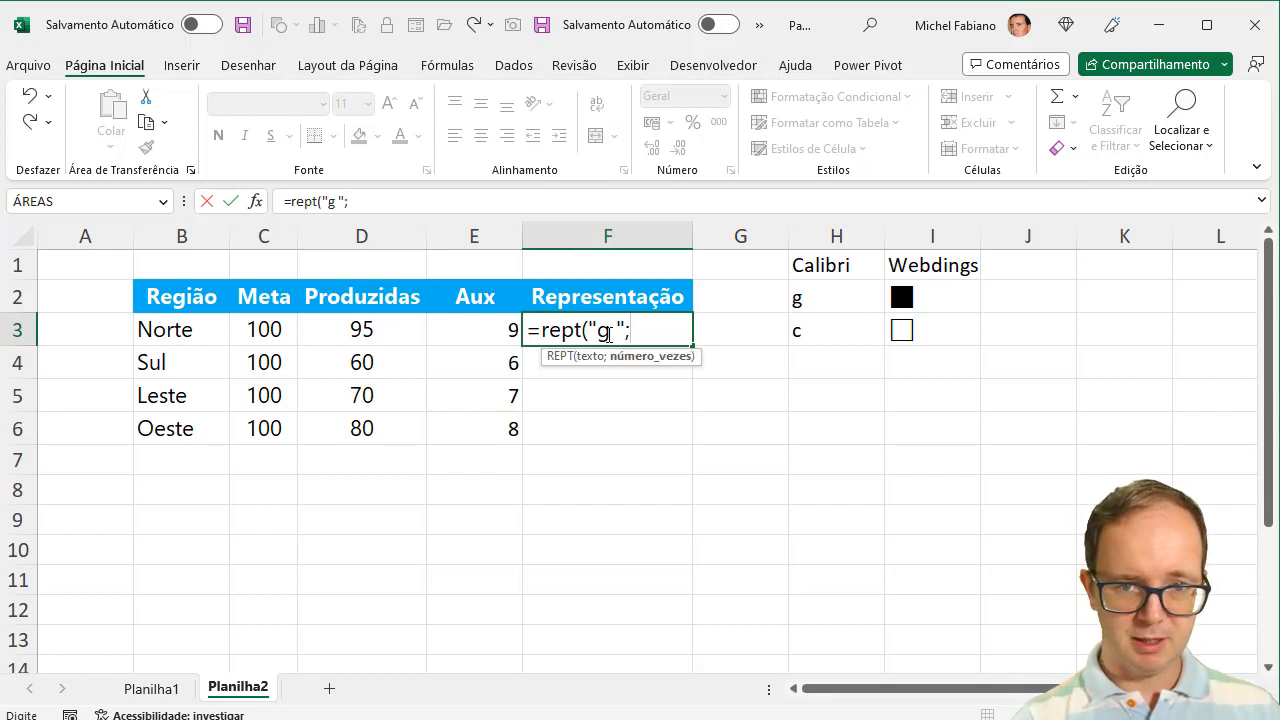
{"action": "left_click", "coordinate": [471, 333]}
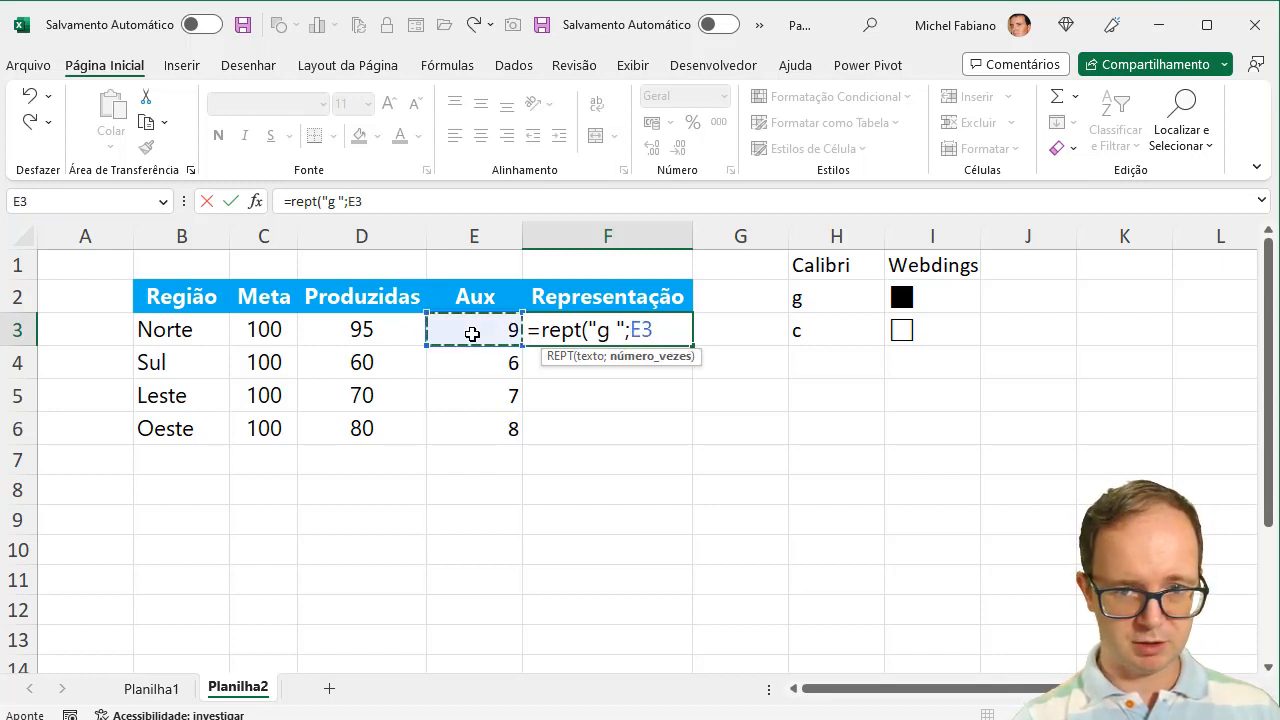
{"action": "type", "text": ")"}
{"action": "key", "text": "Return"}
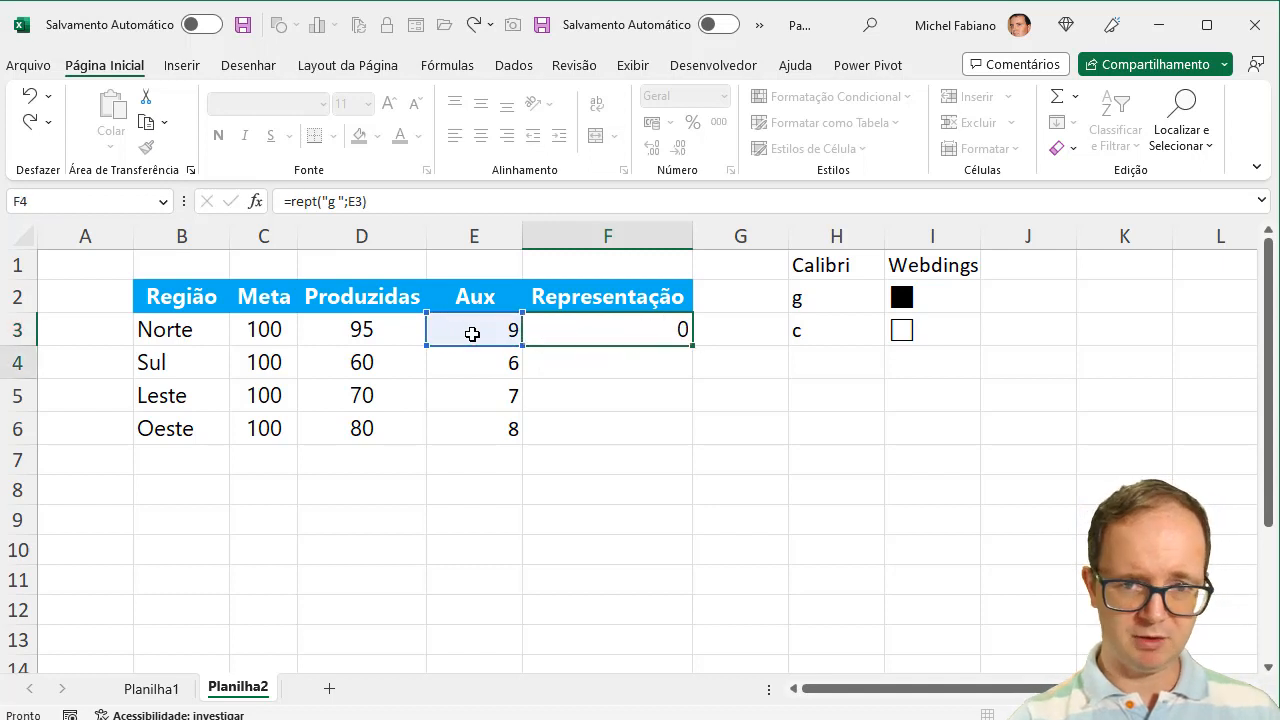
{"action": "left_click", "coordinate": [617, 330]}
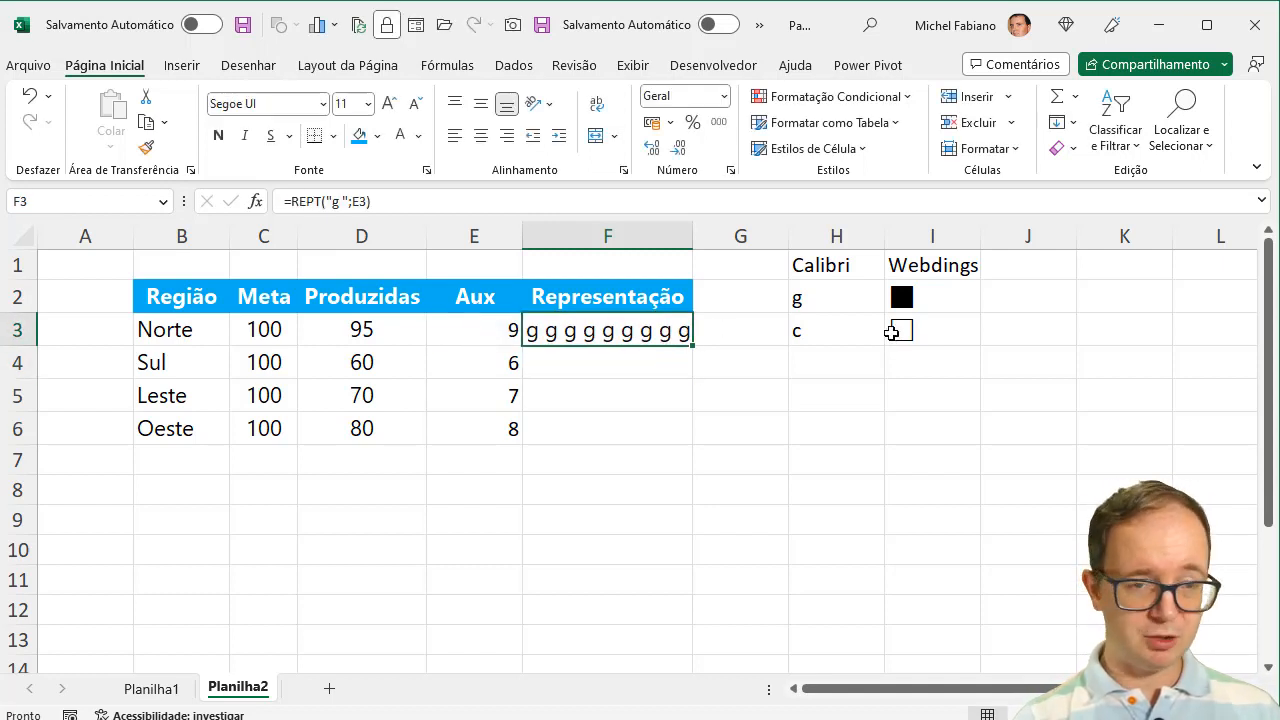
Examine how the formula in F6 on sheet Planilha1 joins its two REPT functions, and return to Planilha2
{"action": "left_click", "coordinate": [151, 688]}
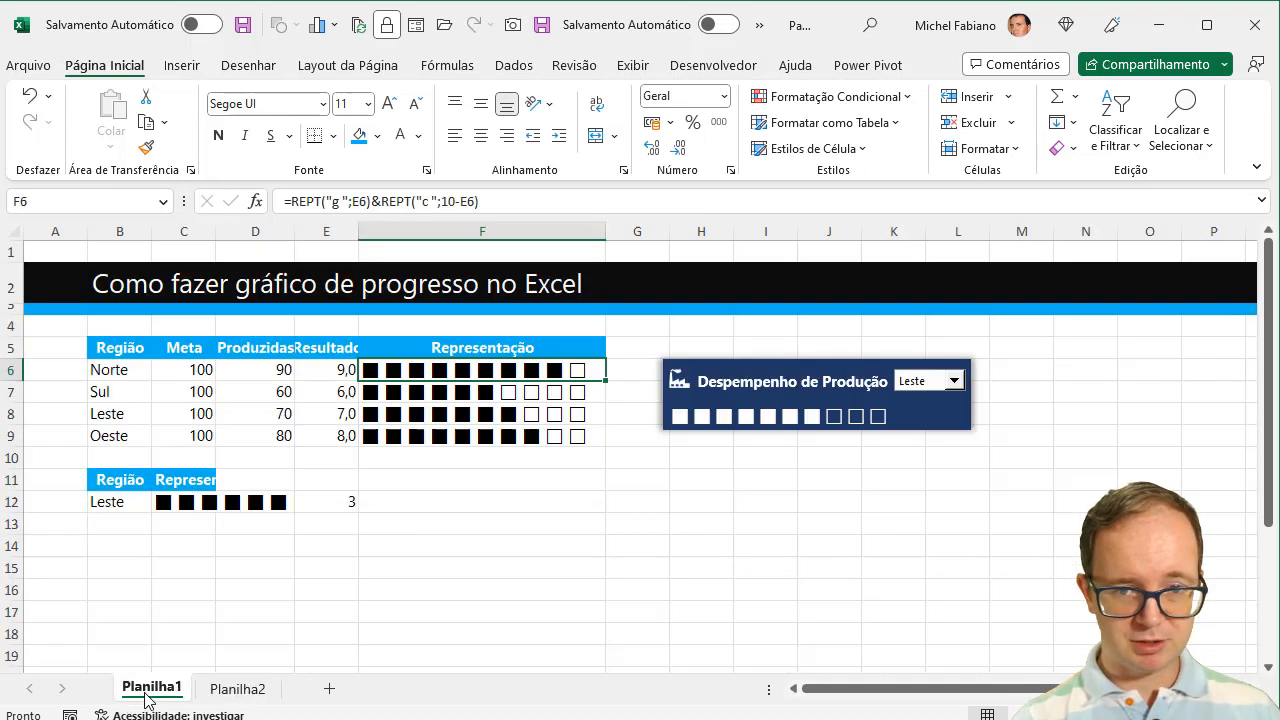
{"action": "double_click", "coordinate": [549, 366]}
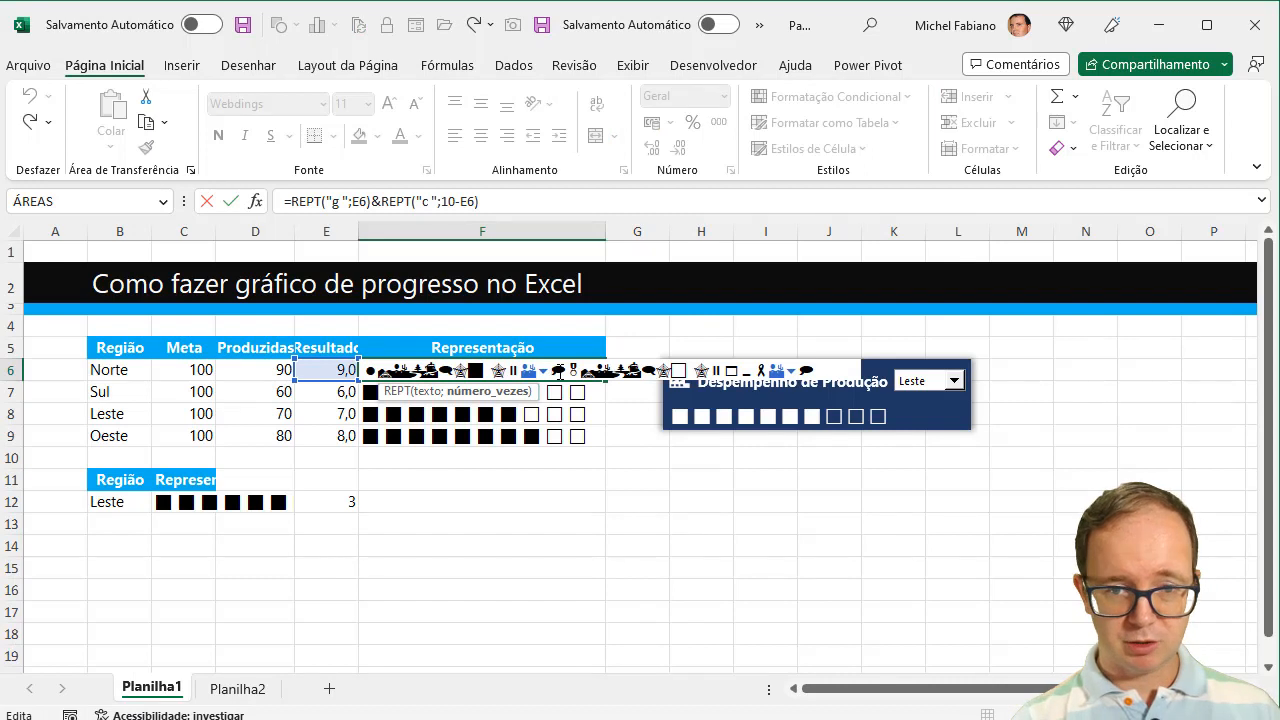
{"action": "key", "text": "Escape"}
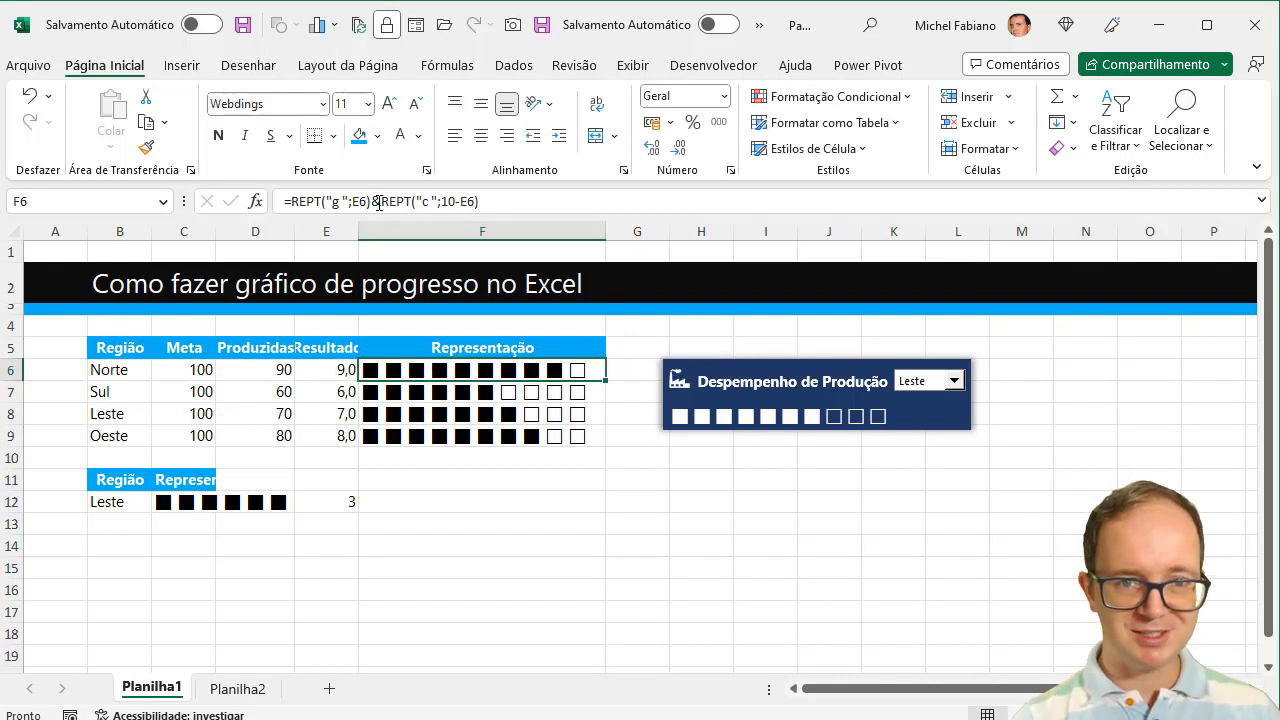
{"action": "left_click", "coordinate": [379, 202]}
{"action": "double_click", "coordinate": [378, 202]}
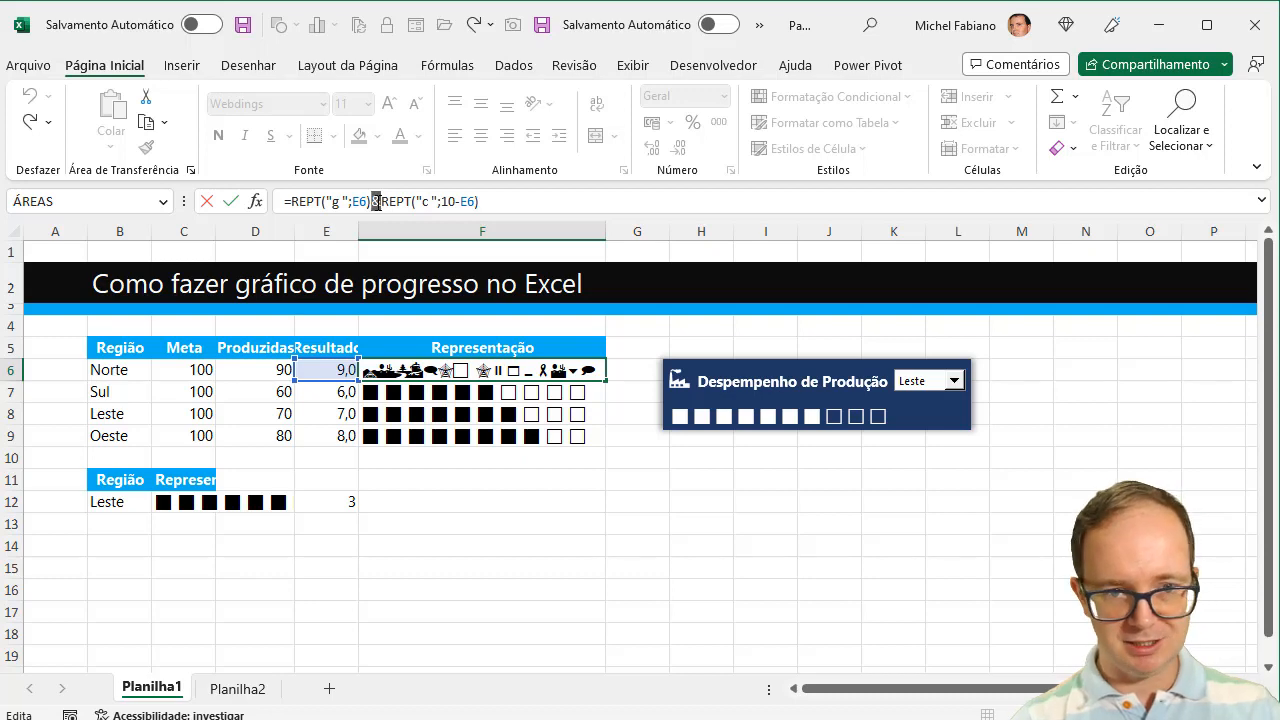
{"action": "key", "text": "Escape"}
{"action": "left_click", "coordinate": [245, 688]}
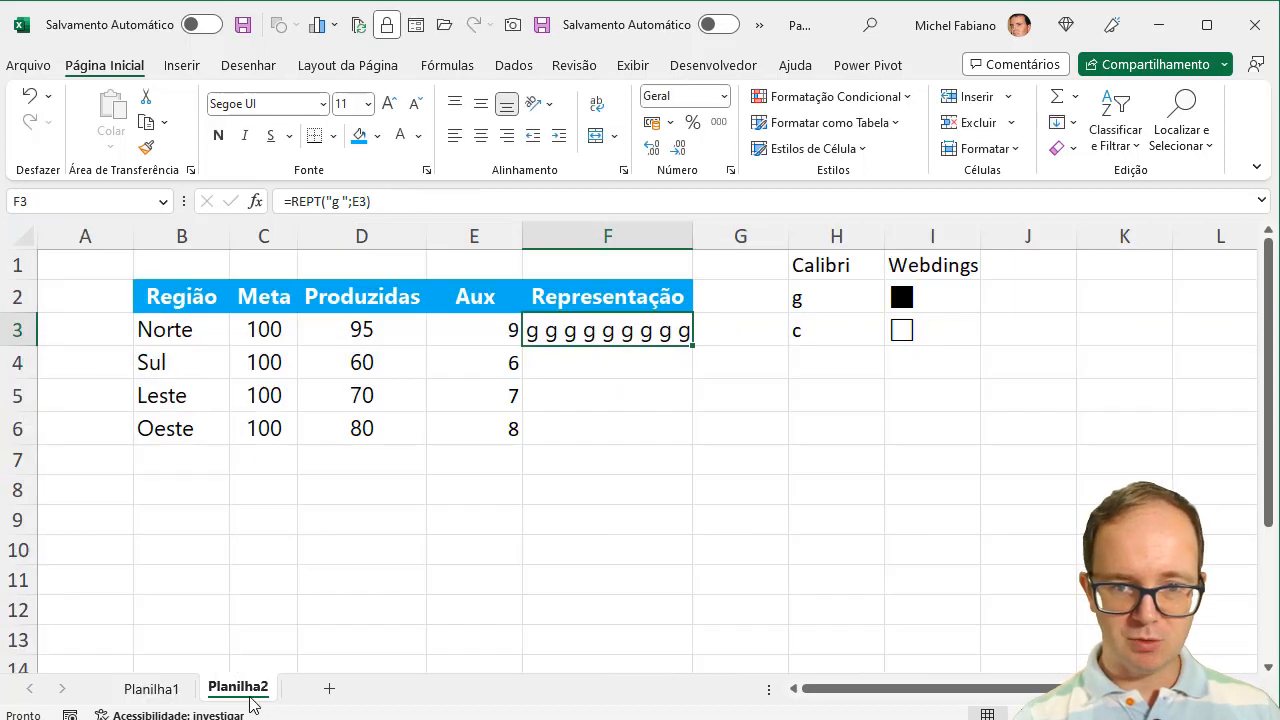
Extend the F3 formula with the empty squares so it reads =REPT("g ";E3)&REPT("c ";10-E3)
{"action": "left_click", "coordinate": [454, 211]}
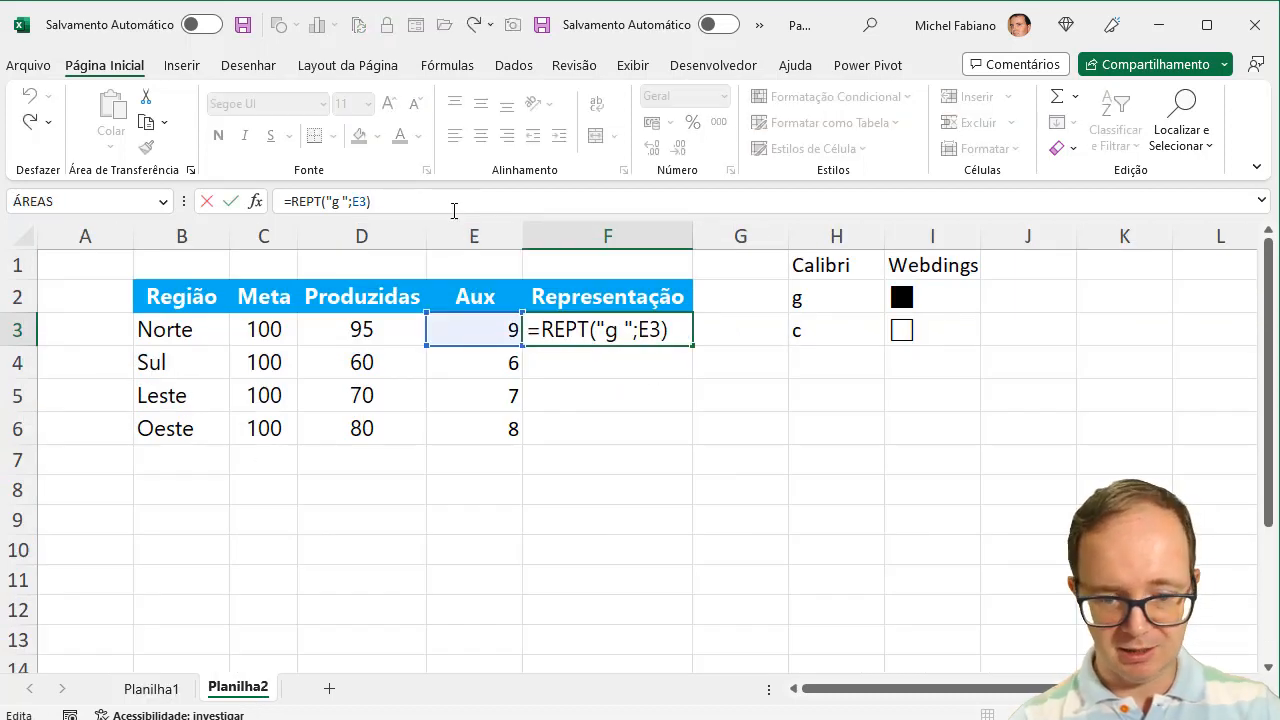
{"action": "type", "text": "&"}
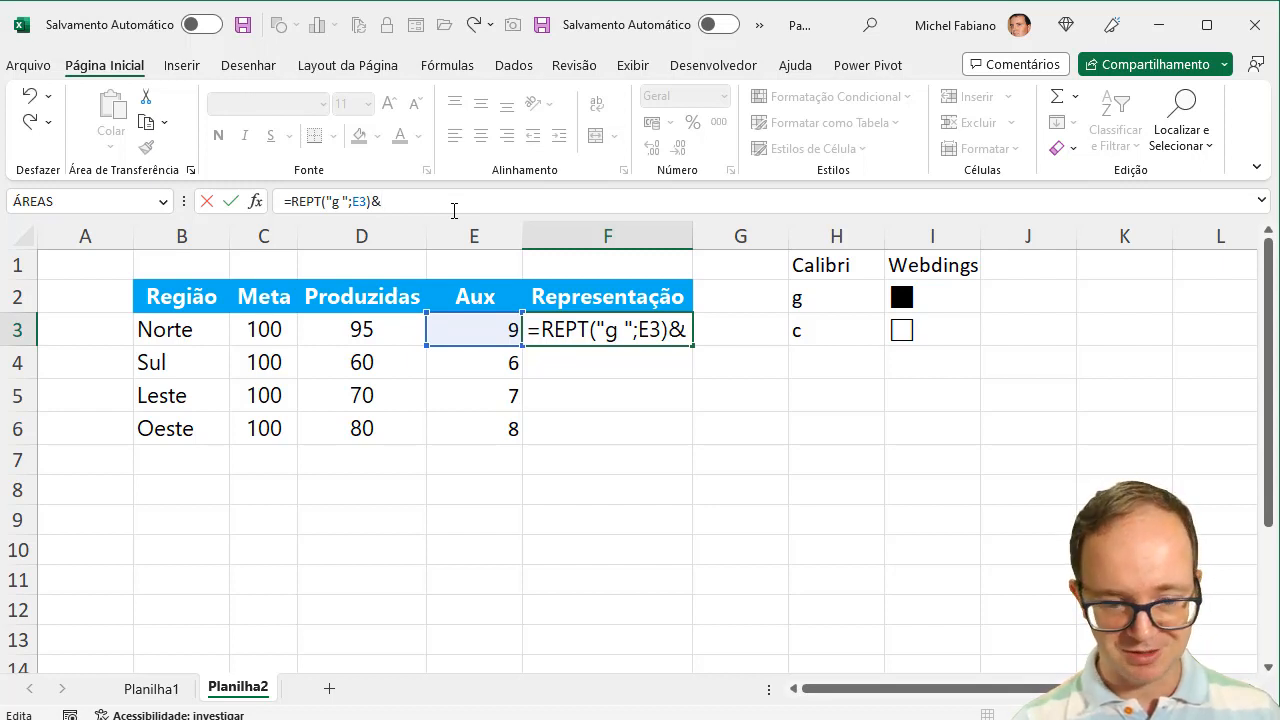
{"action": "type", "text": "rept"}
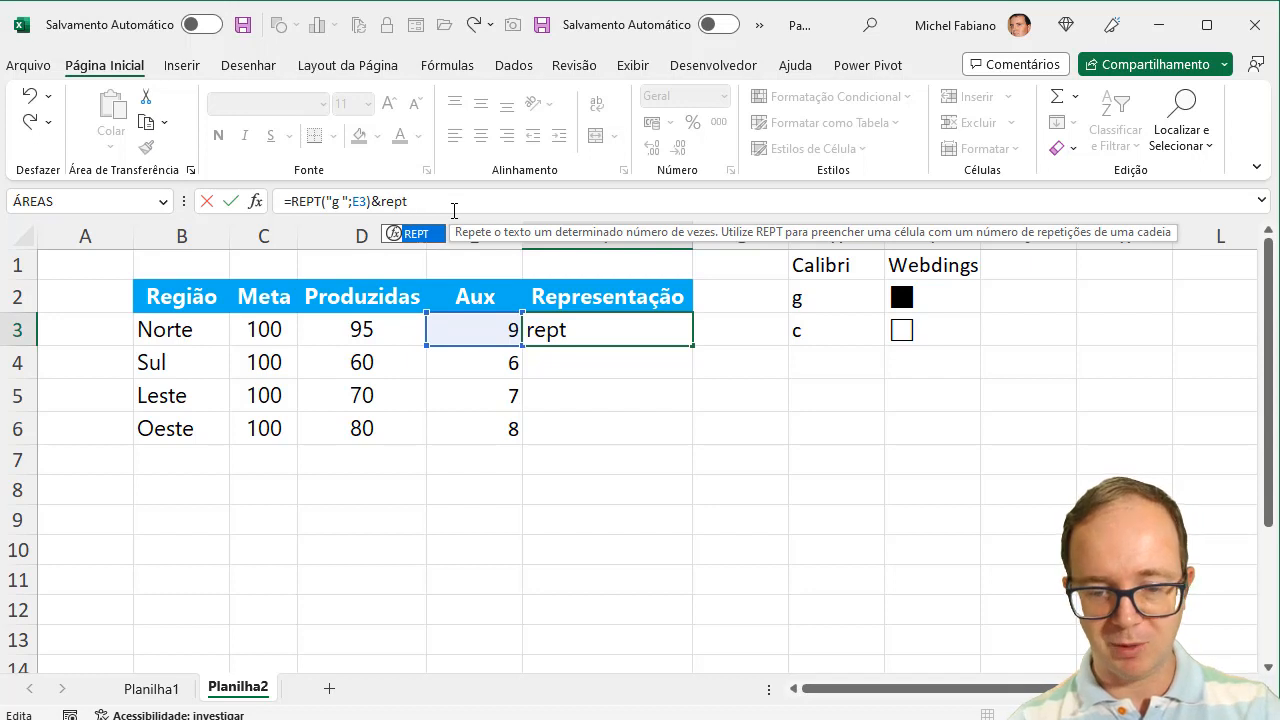
{"action": "type", "text": "("}
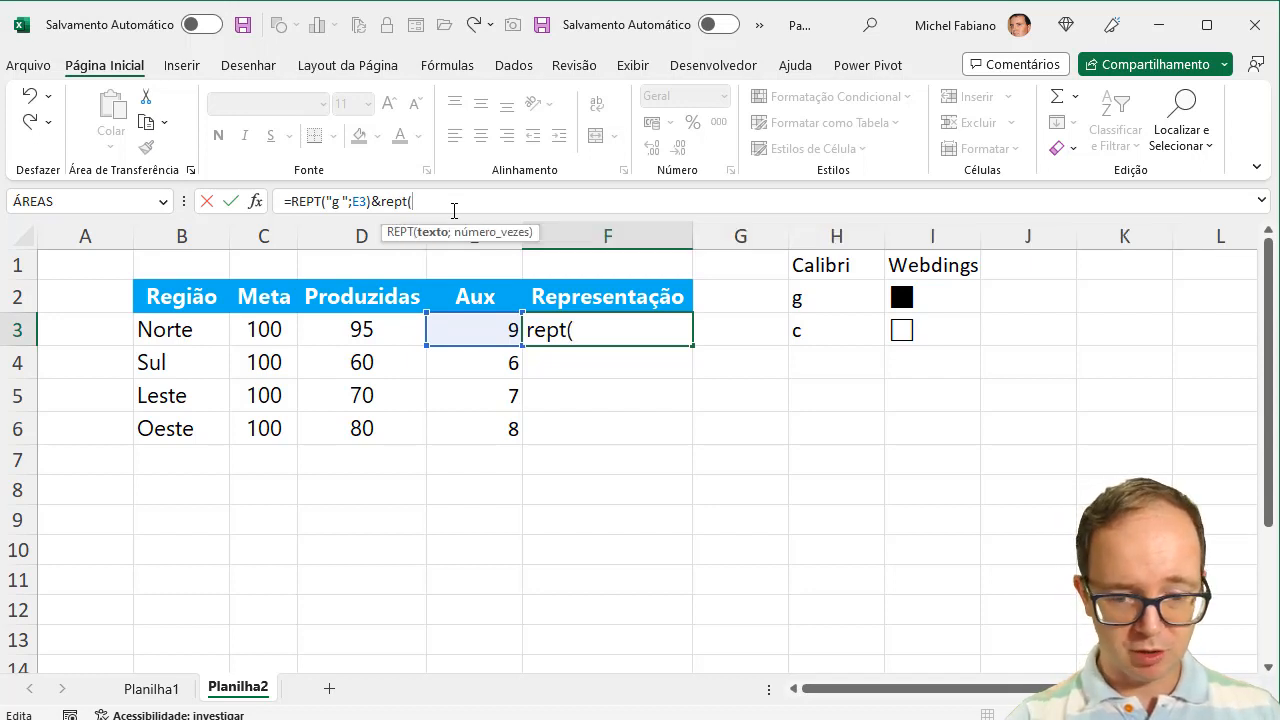
{"action": "type", "text": "10"}
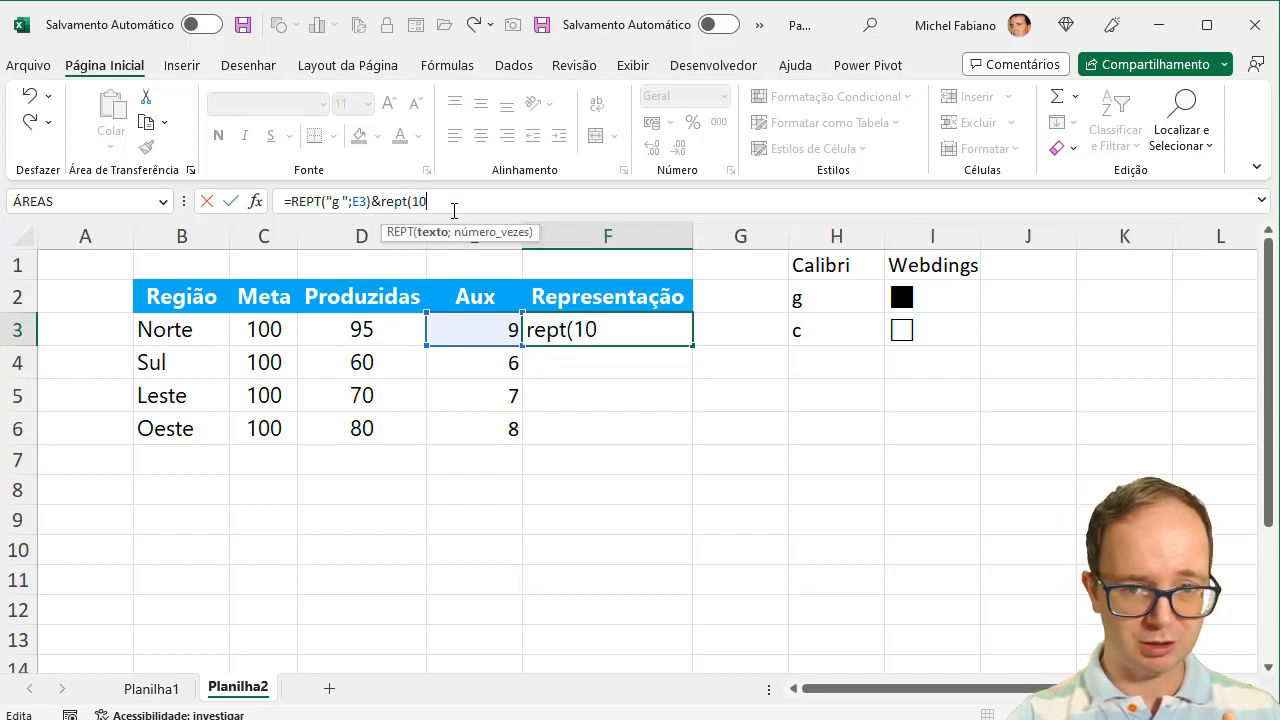
{"action": "key", "text": "BackSpace"}
{"action": "key", "text": "BackSpace"}
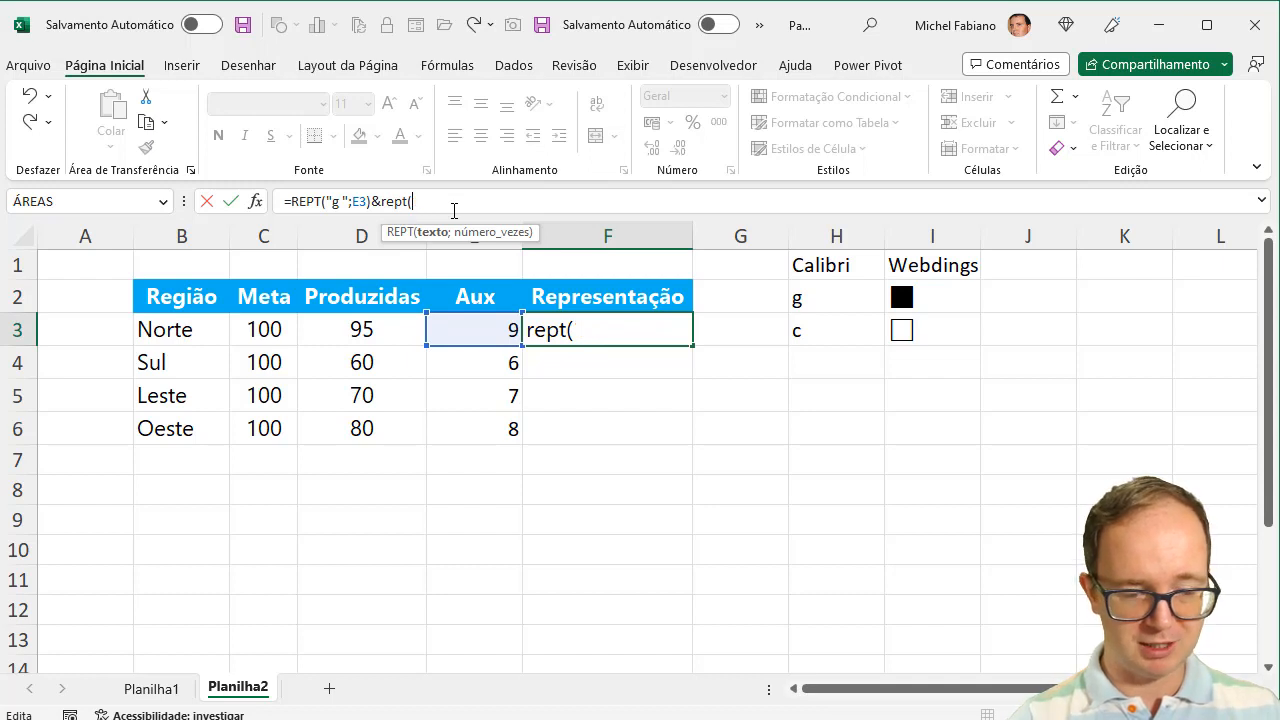
{"action": "type", "text": "\"c \""}
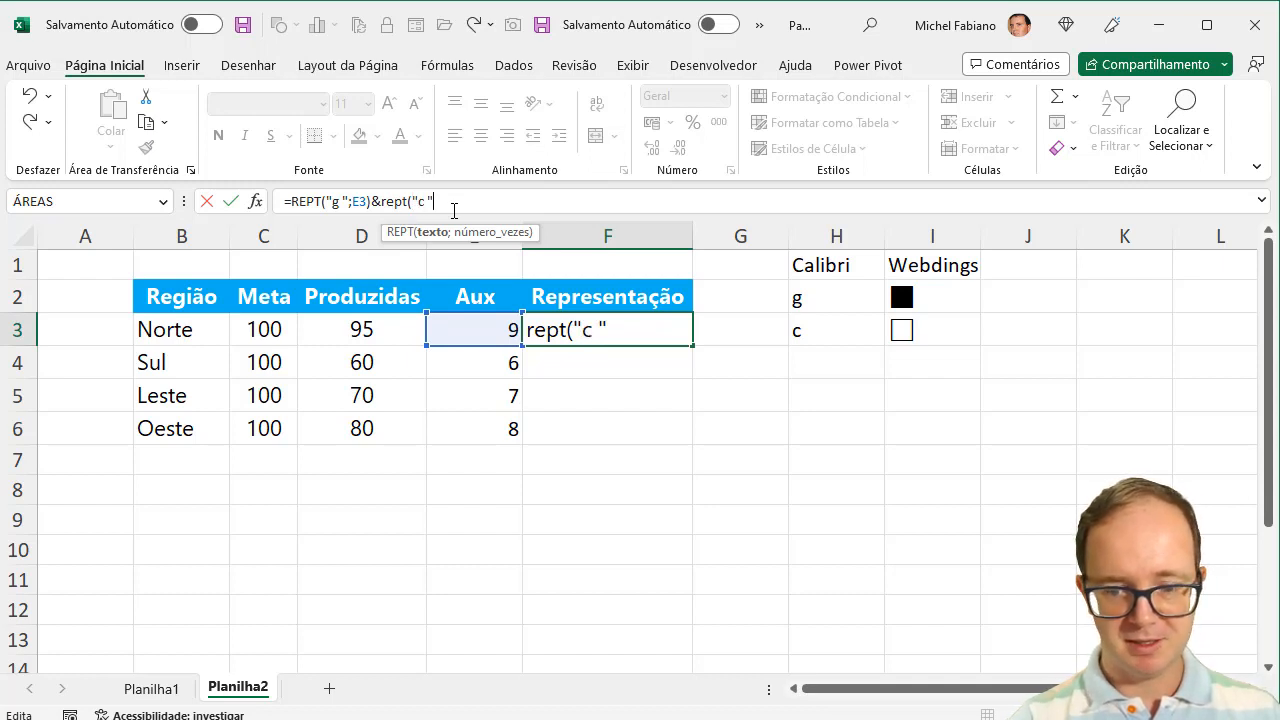
{"action": "type", "text": "-10"}
{"action": "key", "text": "BackSpace"}
{"action": "key", "text": "BackSpace"}
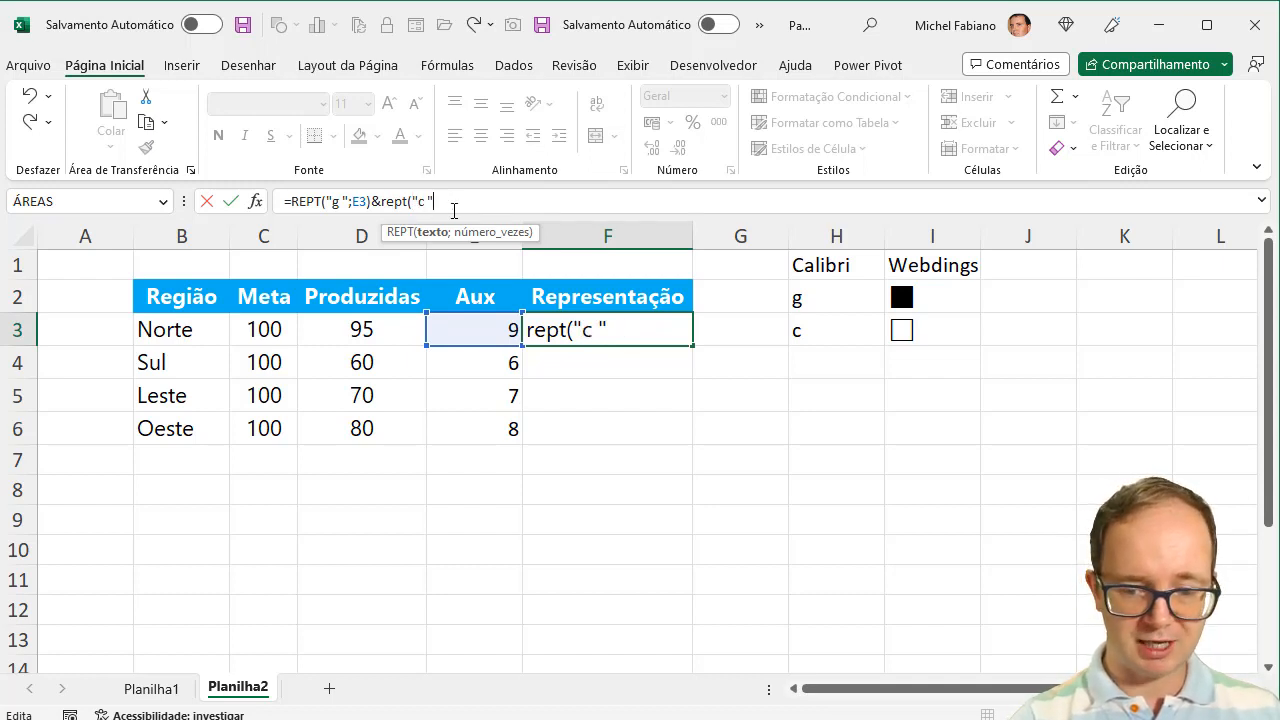
{"action": "type", "text": ";10-"}
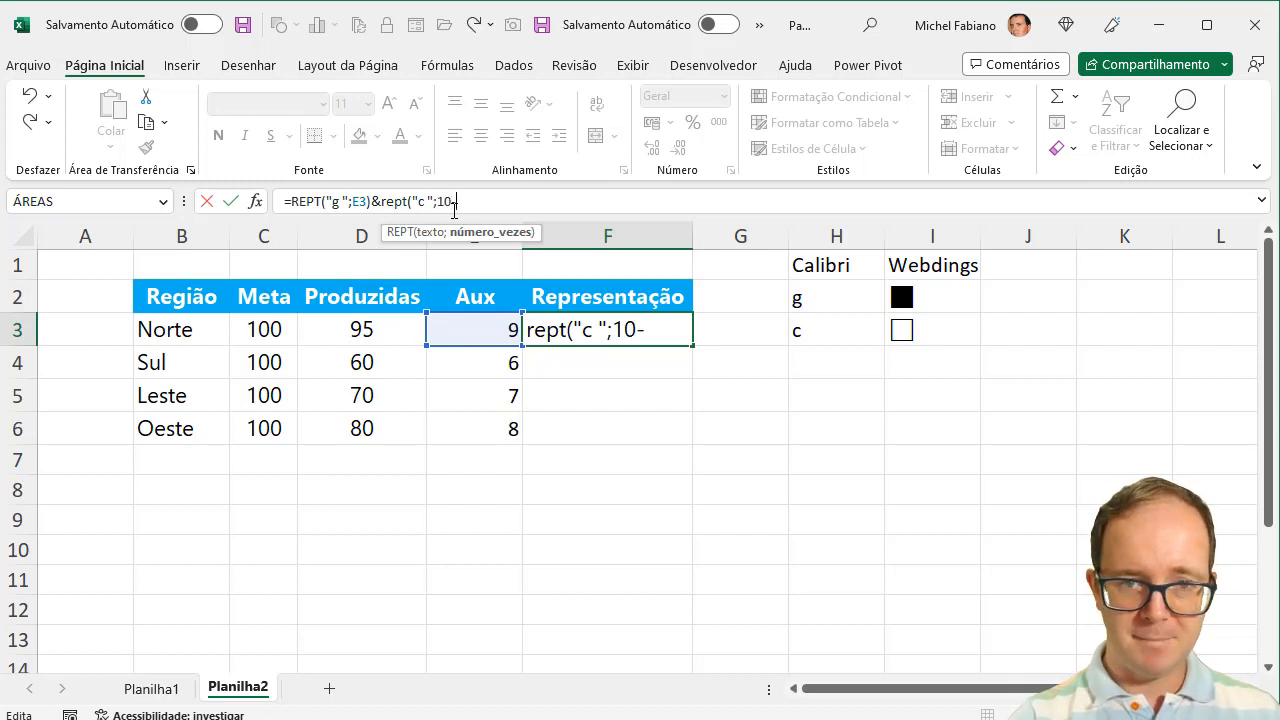
{"action": "left_click", "coordinate": [500, 330]}
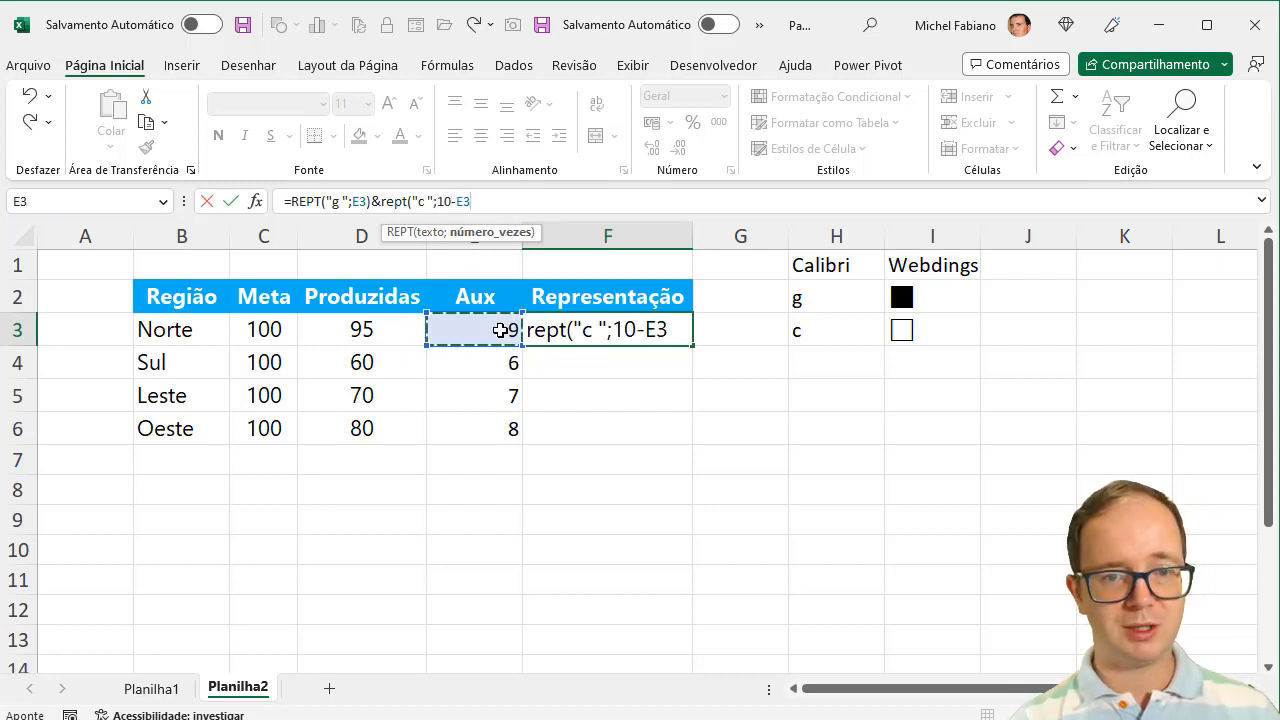
{"action": "type", "text": ")"}
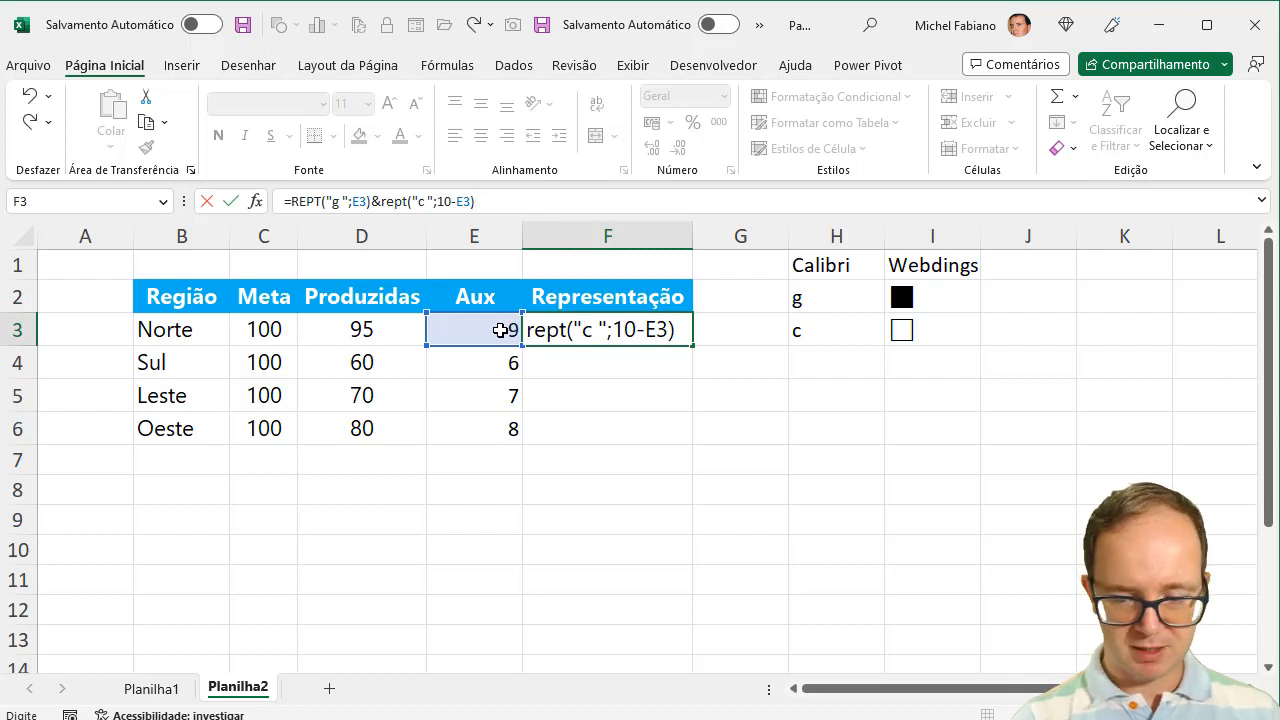
{"action": "key", "text": "Return"}
Fill the F3 formula down to F6 and widen column F to fit the whole repeated text
{"action": "left_click", "coordinate": [630, 333]}
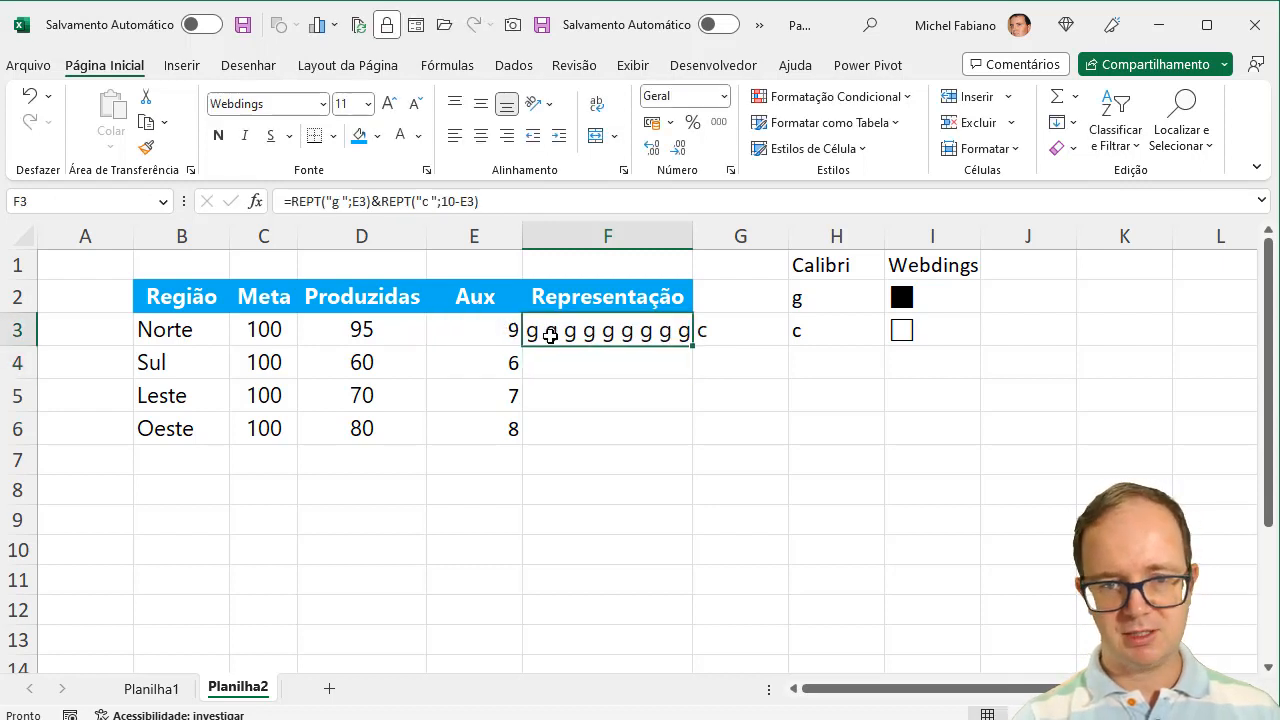
{"action": "double_click", "coordinate": [692, 345]}
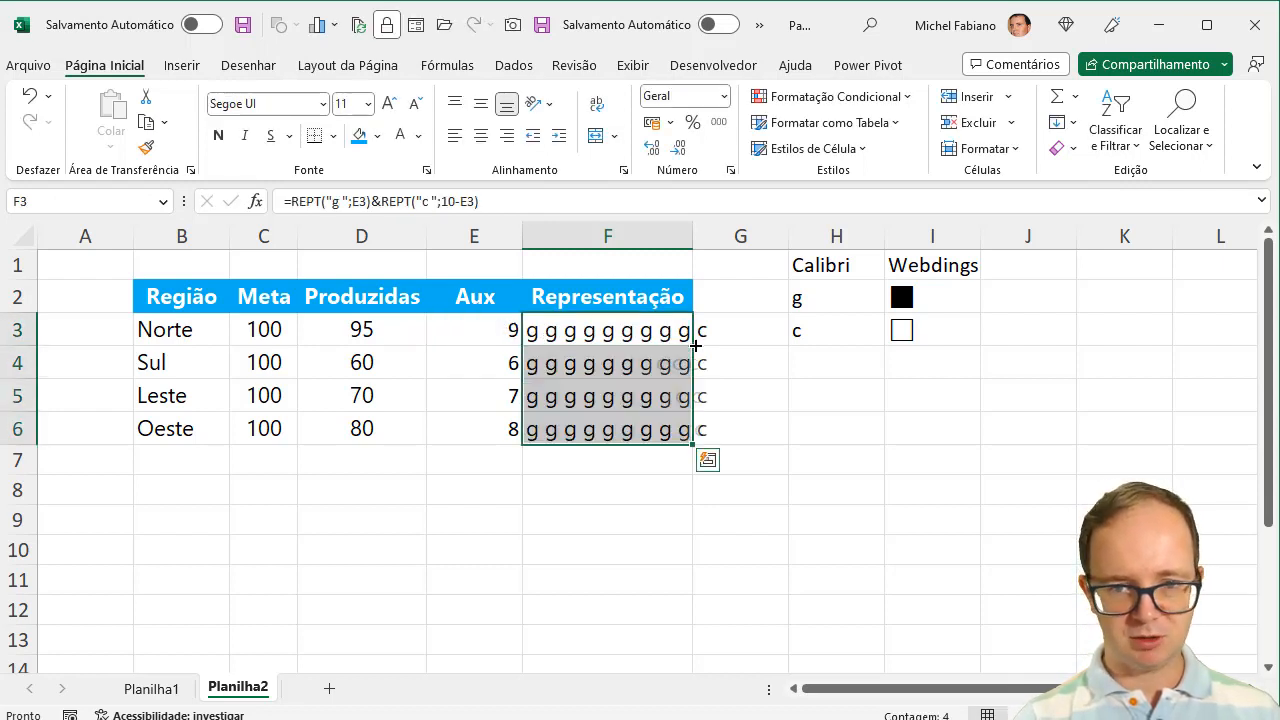
{"action": "left_click_drag", "start_coordinate": [693, 236], "coordinate": [762, 236]}
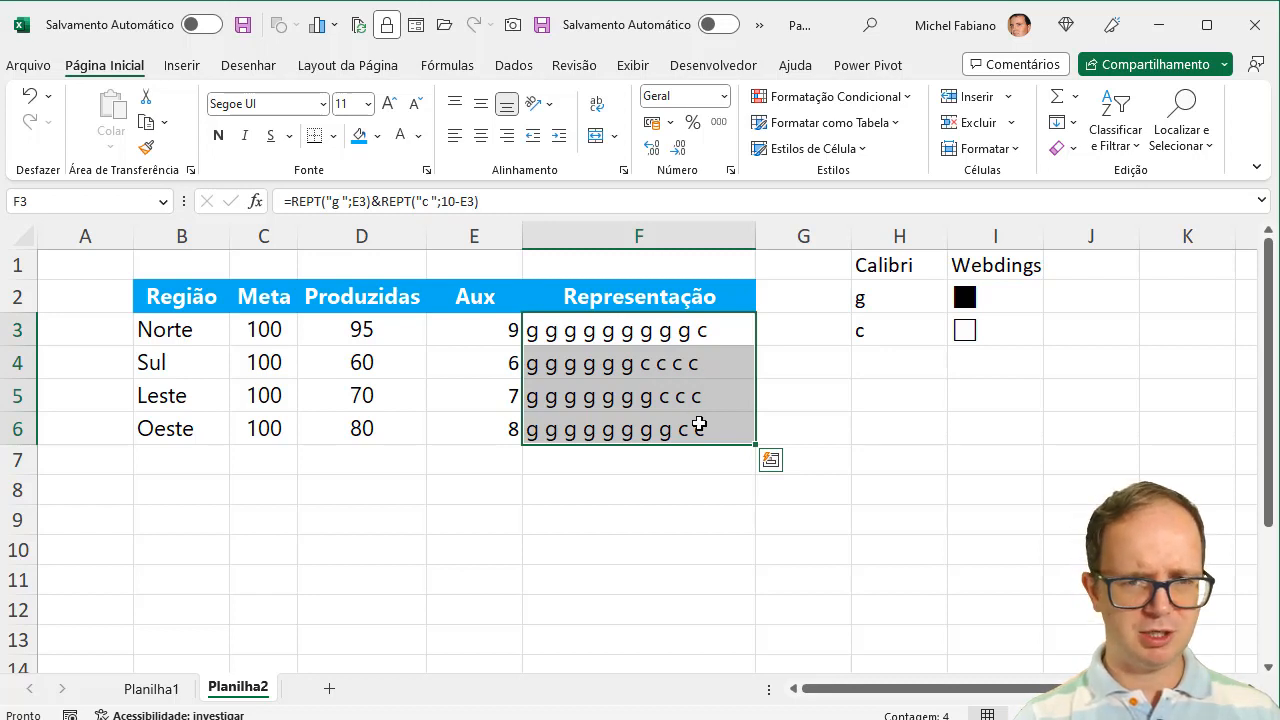
Apply the Webdings font to F3:F6 and autofit column F to the row of squares
{"action": "left_click", "coordinate": [268, 102]}
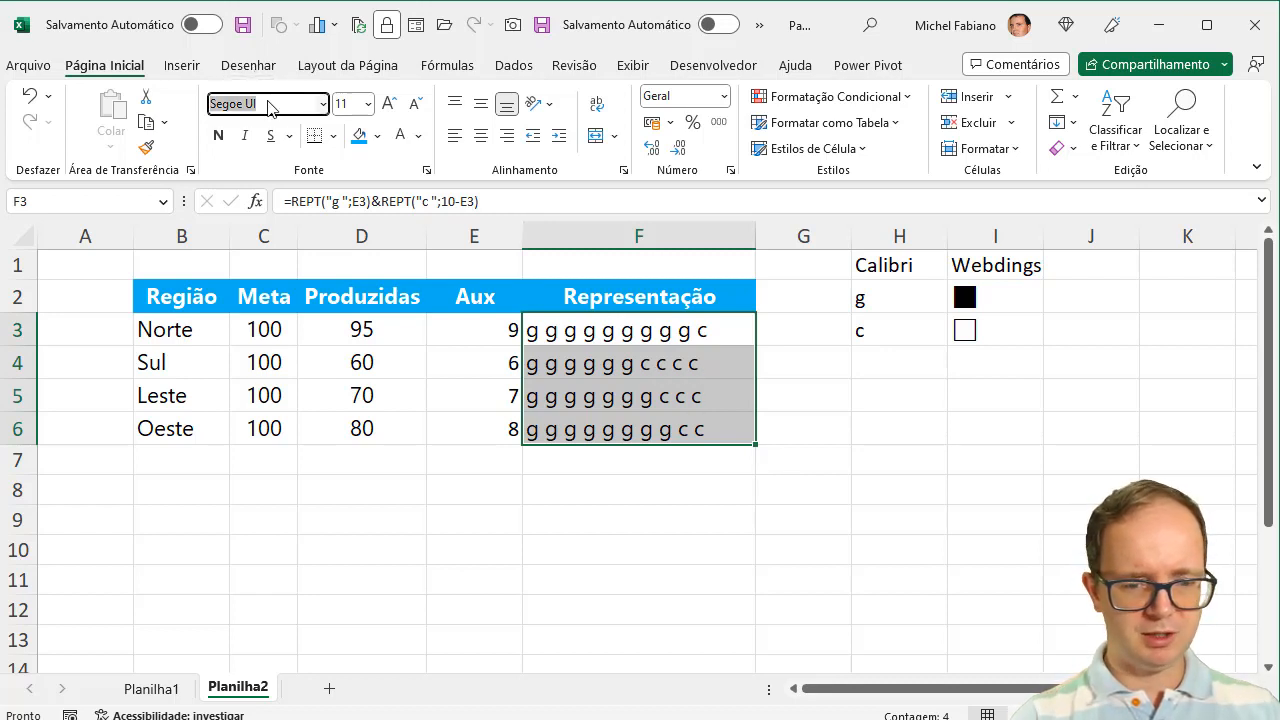
{"action": "type", "text": "Webdings"}
{"action": "key", "text": "Return"}
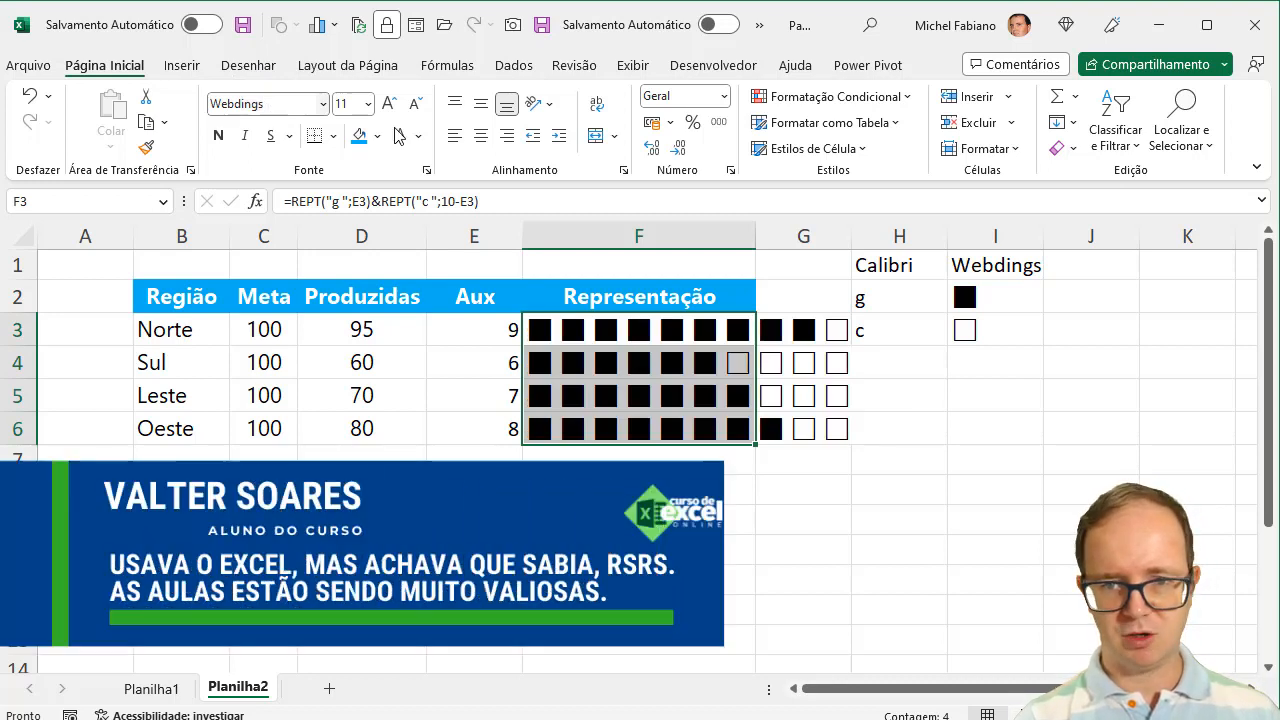
{"action": "double_click", "coordinate": [753, 231]}
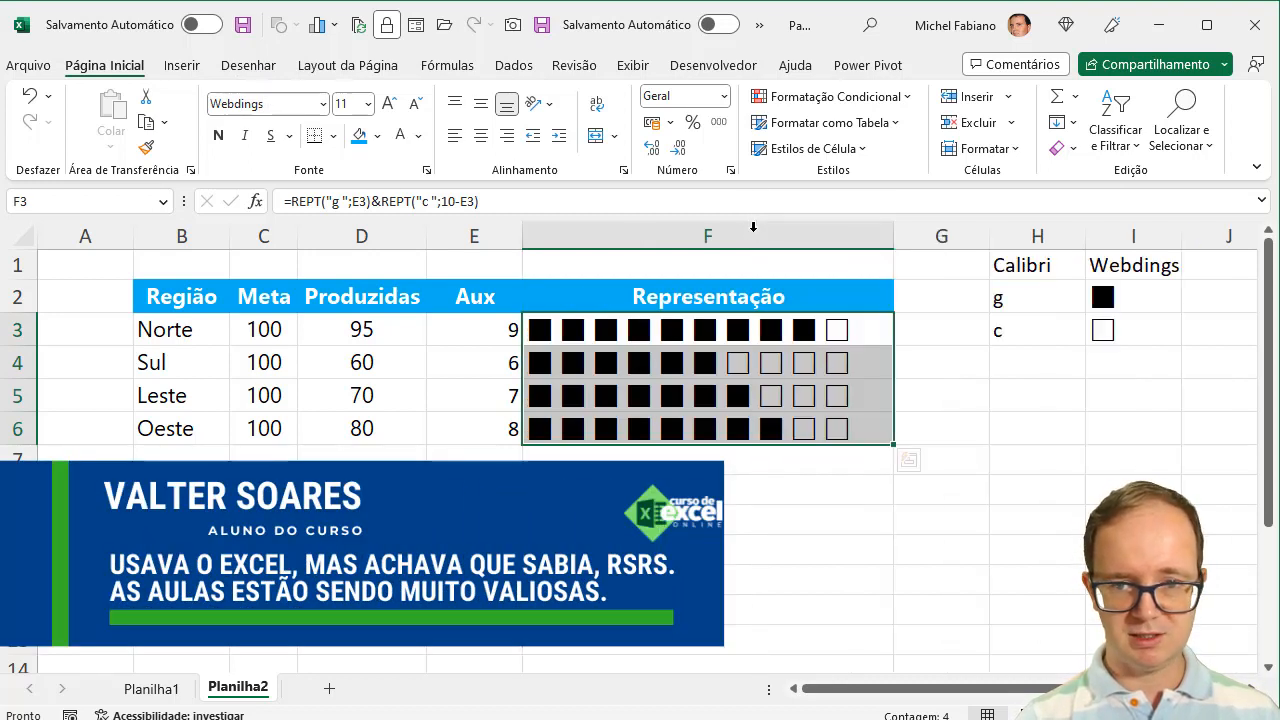
{"action": "left_click", "coordinate": [665, 490]}
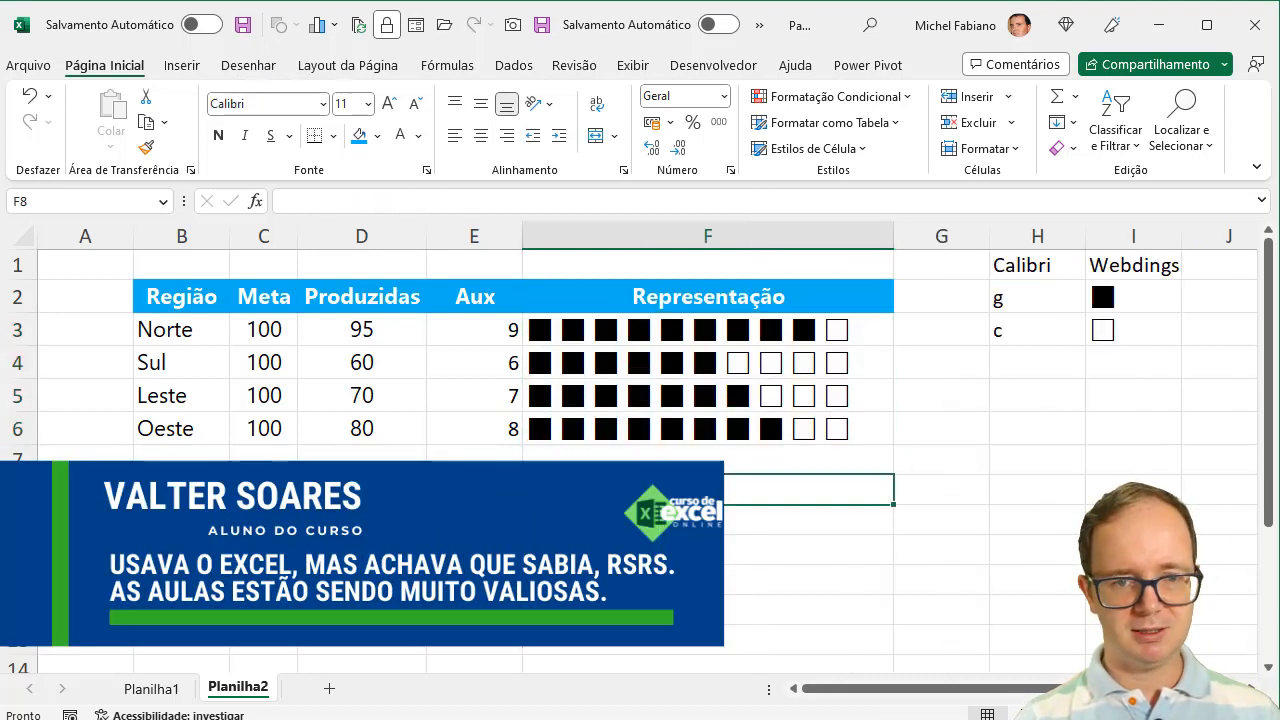
Set the Produzidas value of the Norte row to 55
{"action": "left_click", "coordinate": [388, 328]}
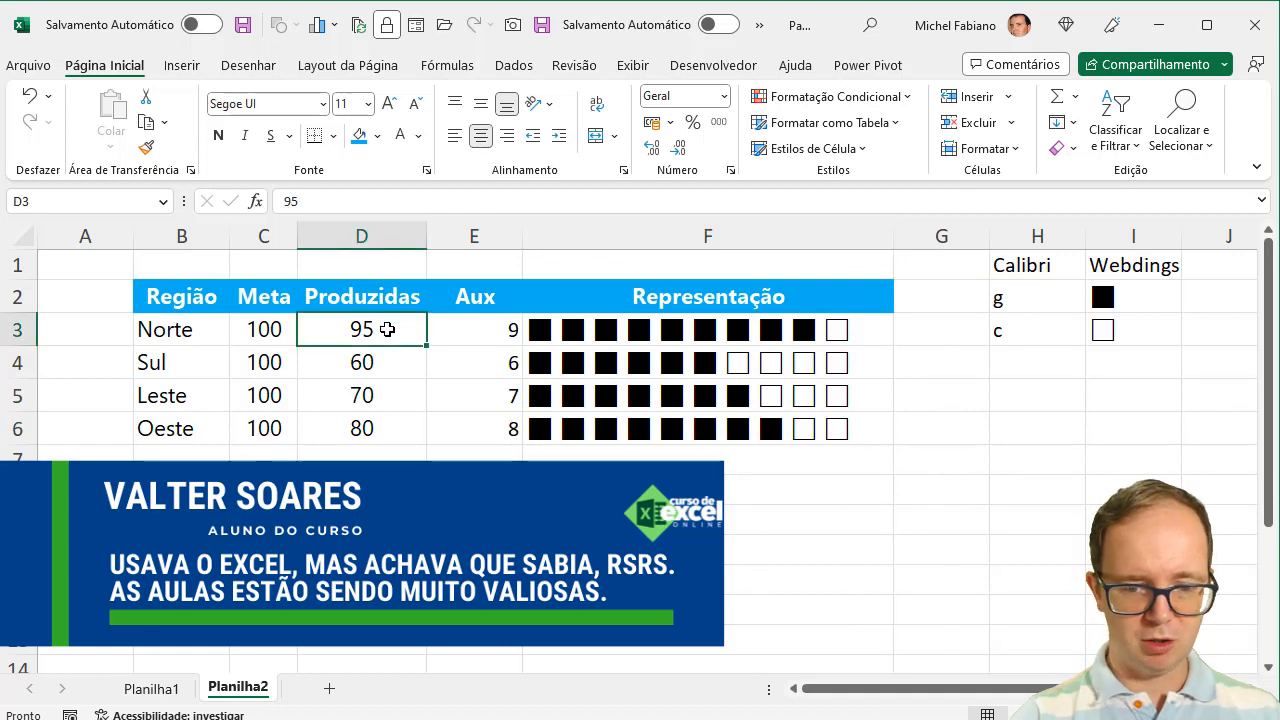
{"action": "type", "text": "55"}
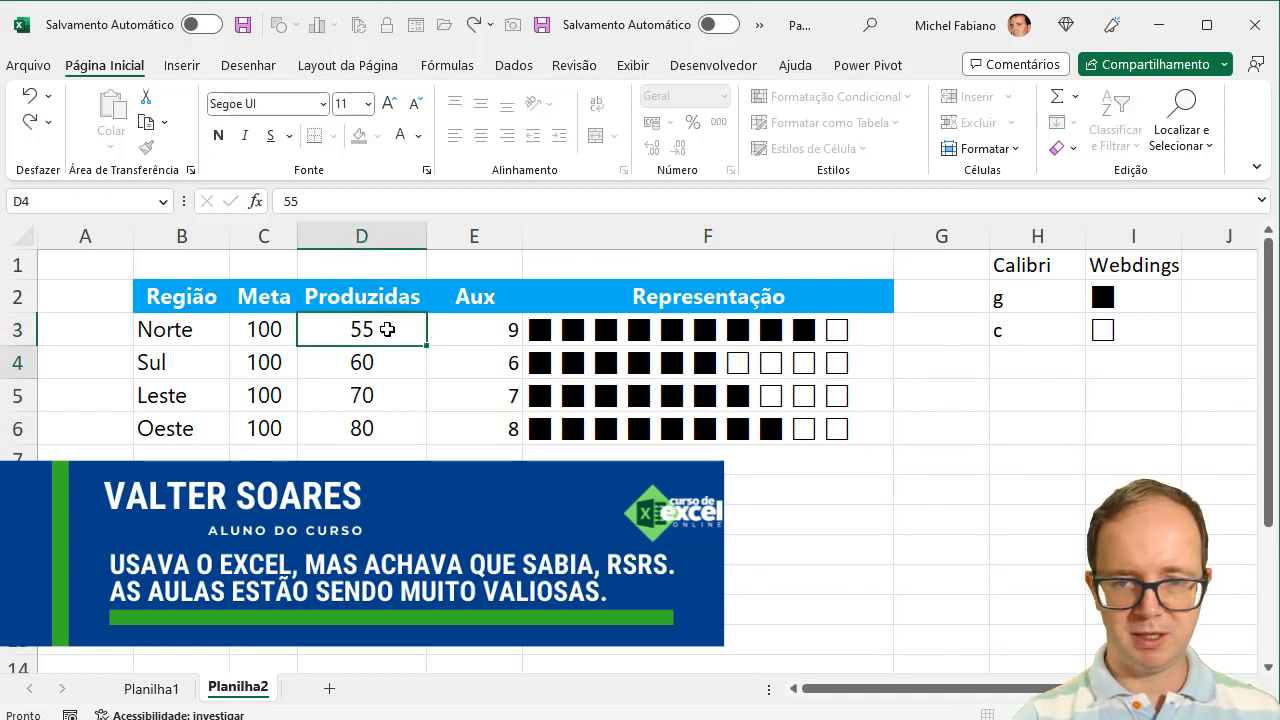
{"action": "key", "text": "Return"}
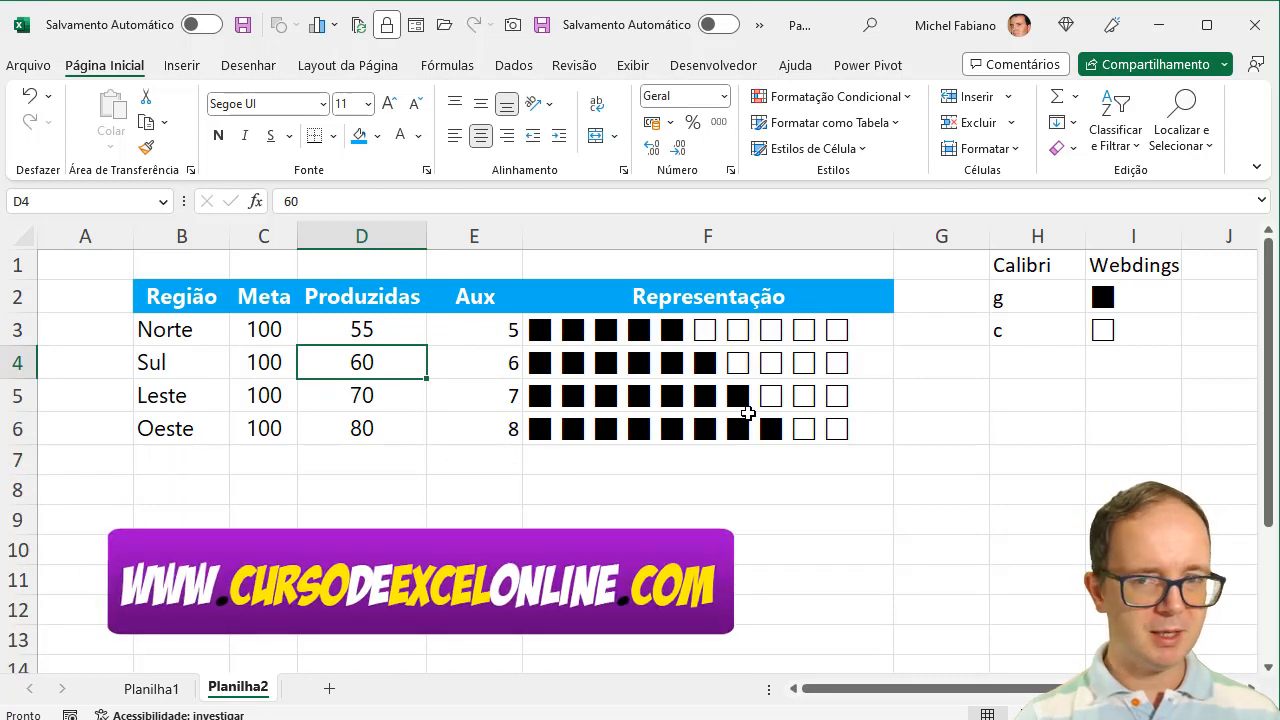
On sheet Planilha1, switch the production panel's region selector between Sul, Norte and Leste to examine its progress squares, and return to Planilha2
{"action": "left_click", "coordinate": [151, 688]}
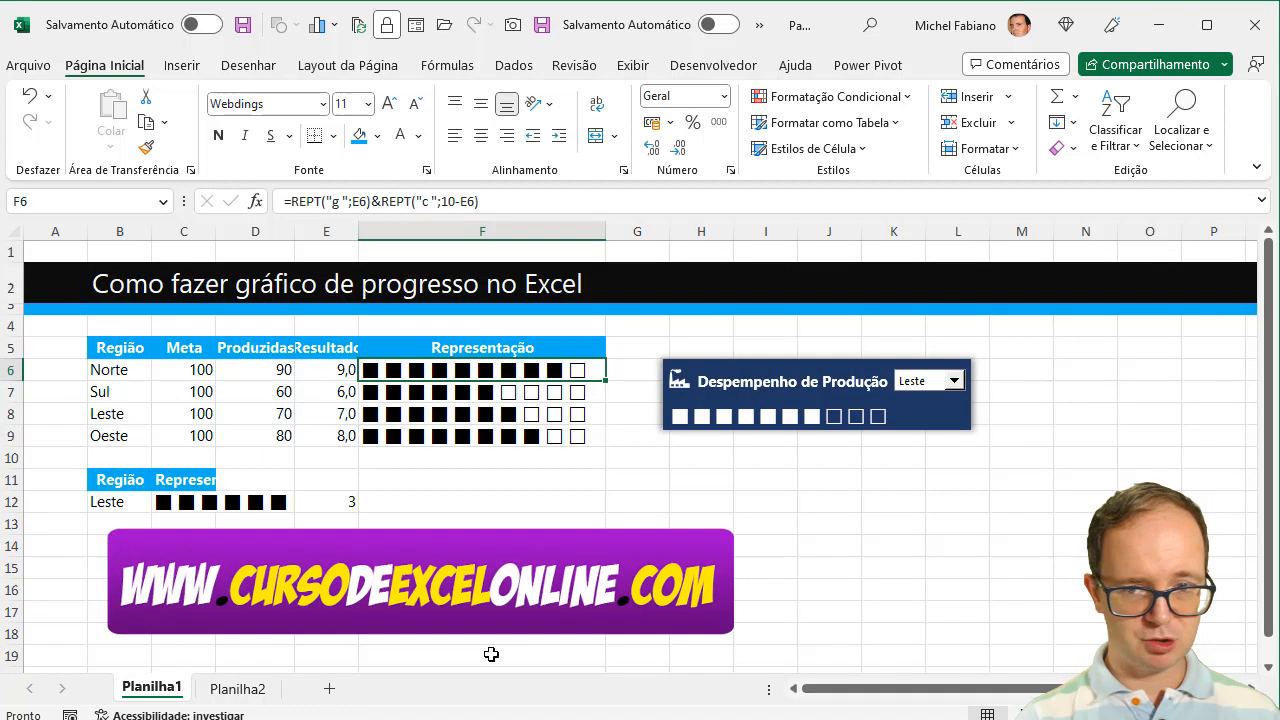
{"action": "left_click", "coordinate": [954, 380]}
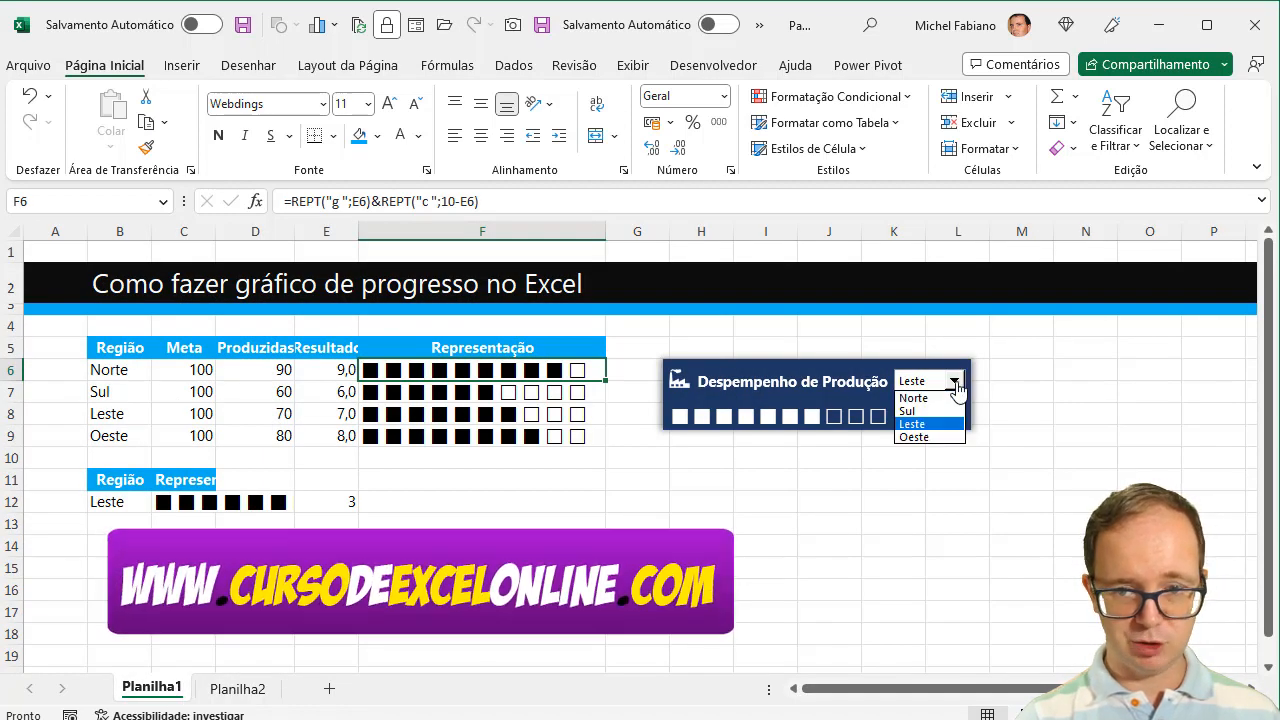
{"action": "left_click", "coordinate": [925, 411]}
{"action": "left_click", "coordinate": [954, 380]}
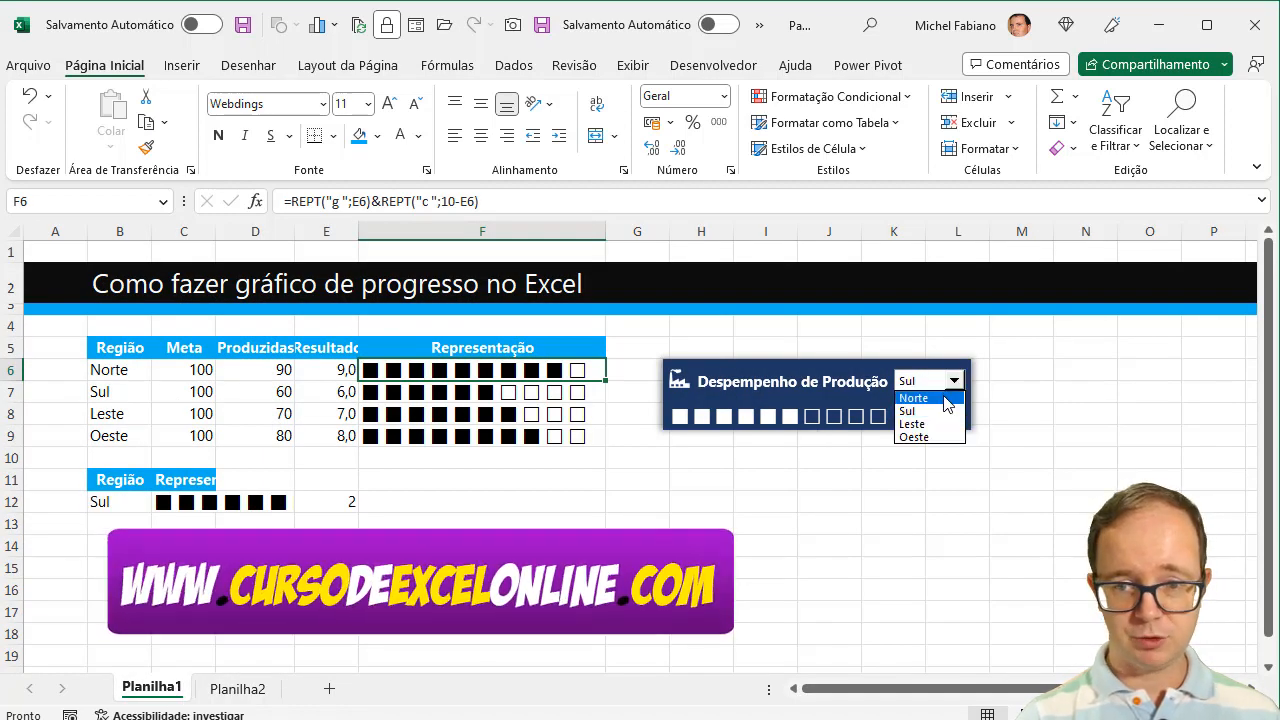
{"action": "left_click", "coordinate": [945, 398]}
{"action": "left_click", "coordinate": [954, 380]}
{"action": "left_click", "coordinate": [925, 411]}
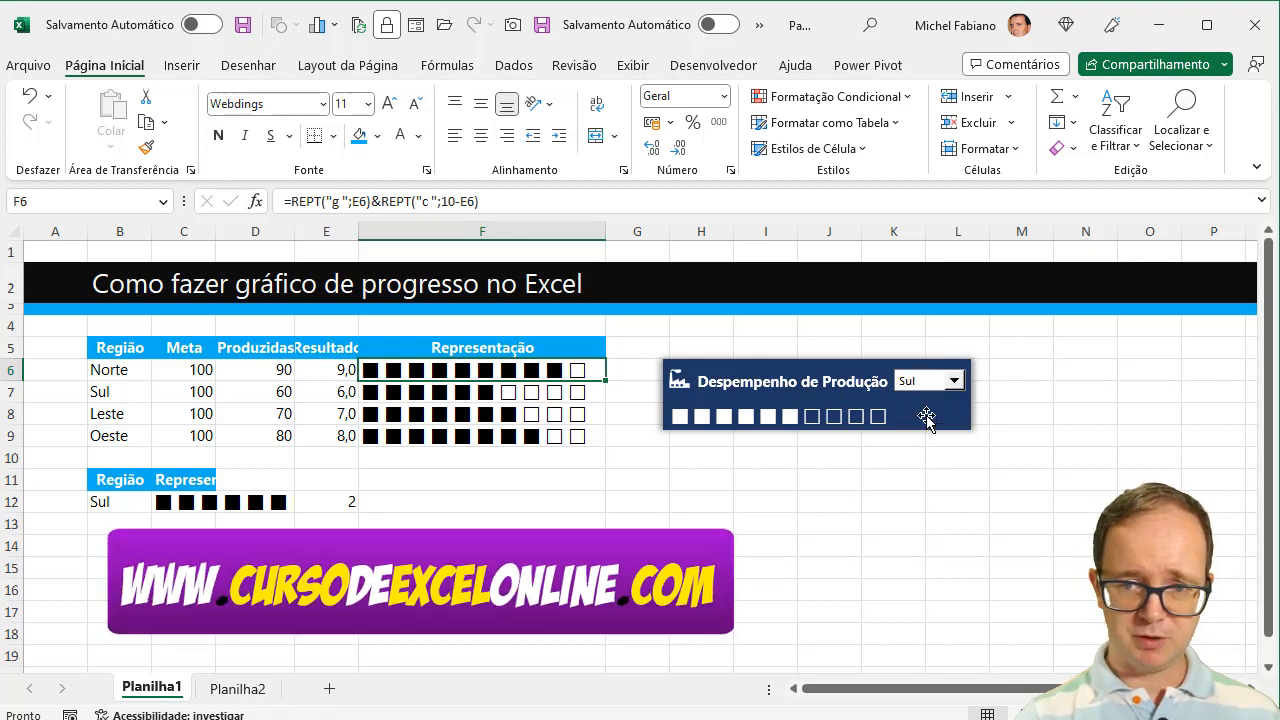
{"action": "left_click", "coordinate": [954, 380]}
{"action": "left_click", "coordinate": [926, 424]}
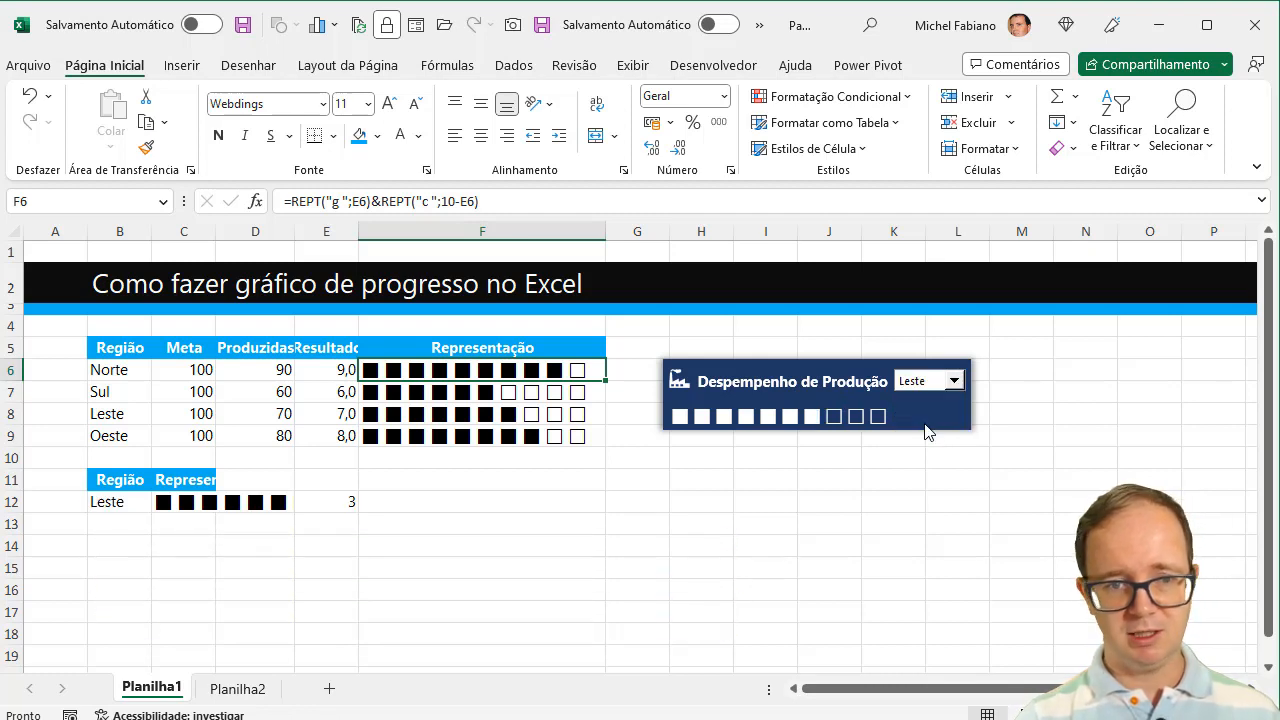
{"action": "left_click", "coordinate": [242, 689]}
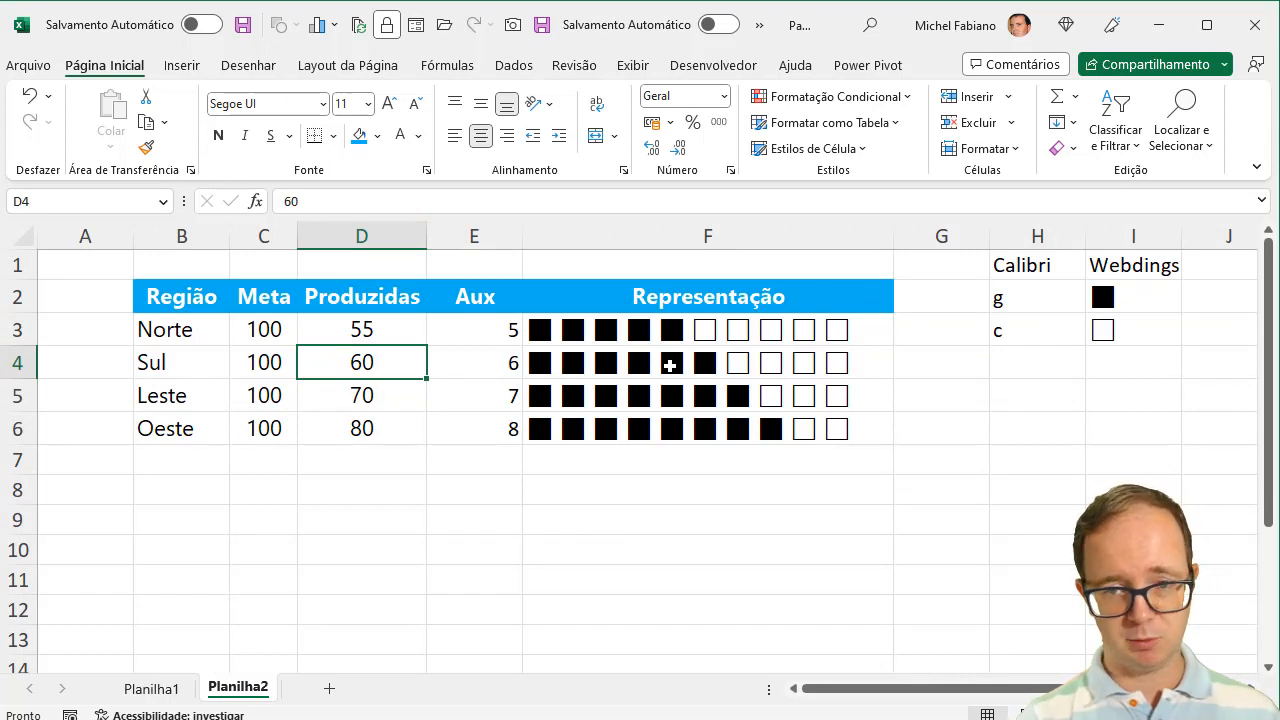
Hide the Aux helper column E
{"action": "left_click", "coordinate": [464, 236]}
{"action": "right_click", "coordinate": [470, 238]}
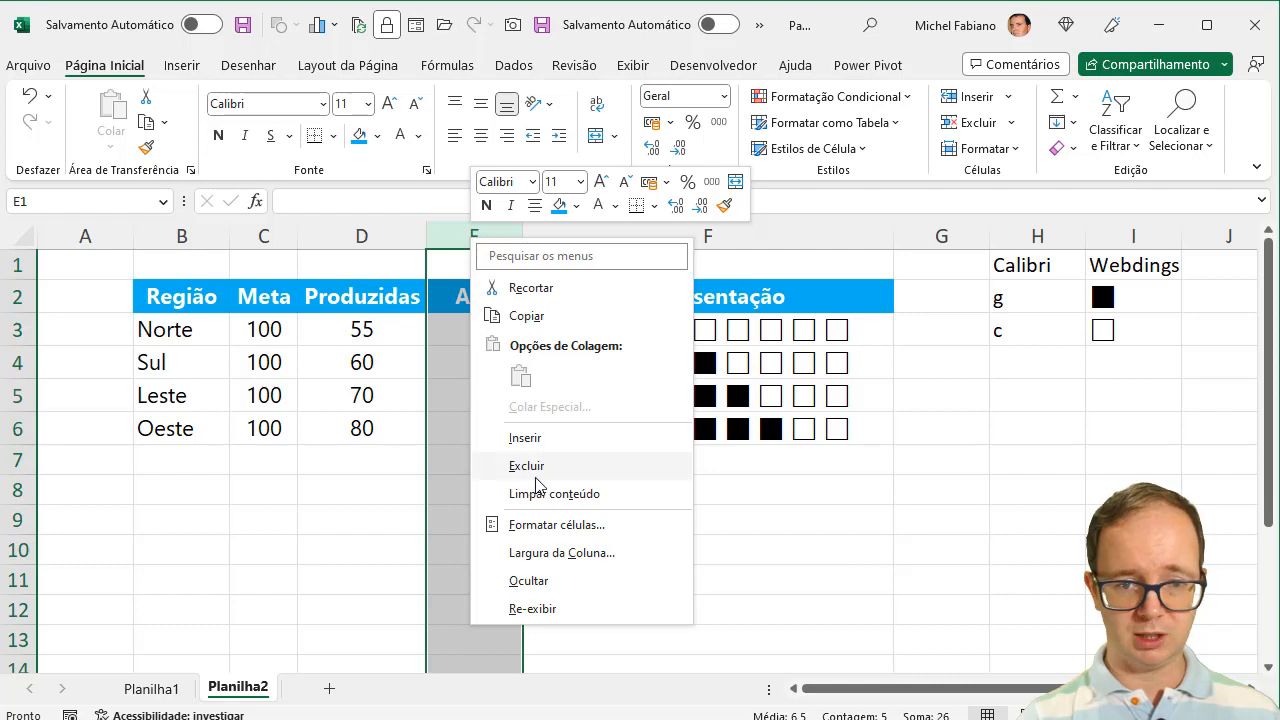
{"action": "left_click", "coordinate": [532, 580]}
{"action": "left_click", "coordinate": [735, 554]}
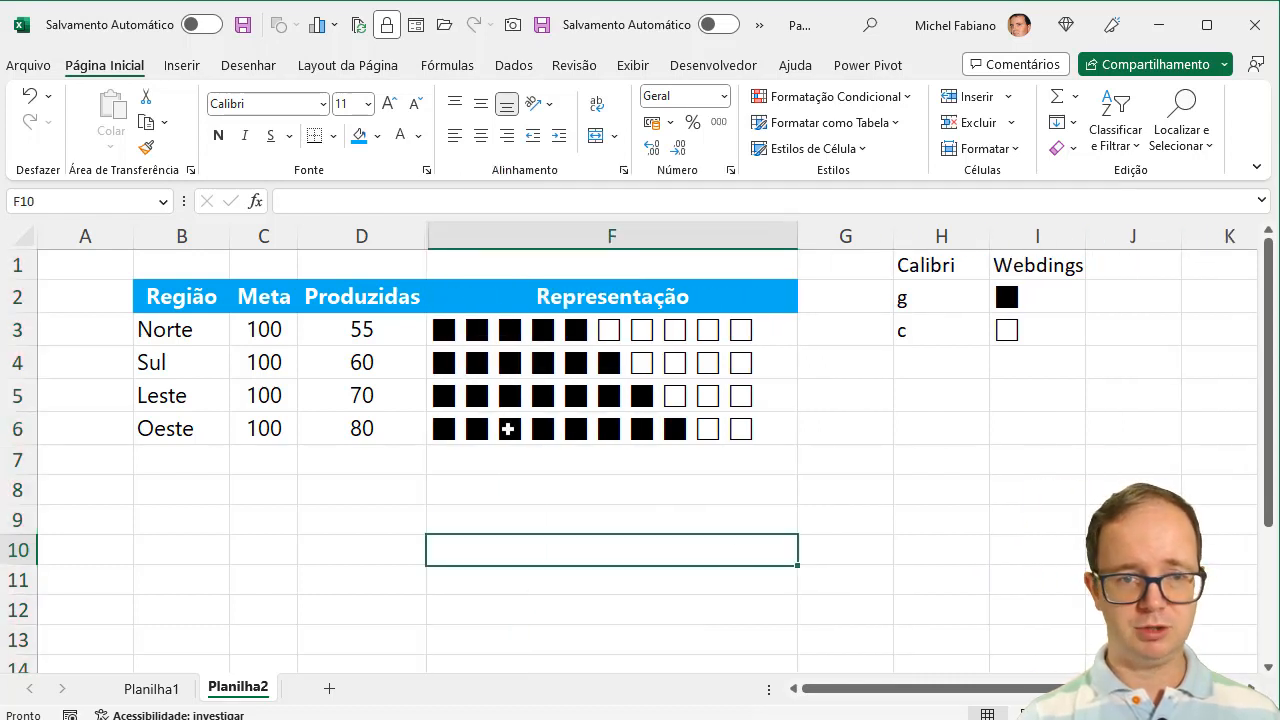
Apply all borders to the region table from B2 to F6
{"action": "mouse_move", "coordinate": [206, 291]}
{"action": "left_mouse_down"}
{"action": "mouse_move", "coordinate": [477, 408]}
{"action": "mouse_move", "coordinate": [632, 446]}
{"action": "mouse_move", "coordinate": [634, 423]}
{"action": "left_mouse_up"}
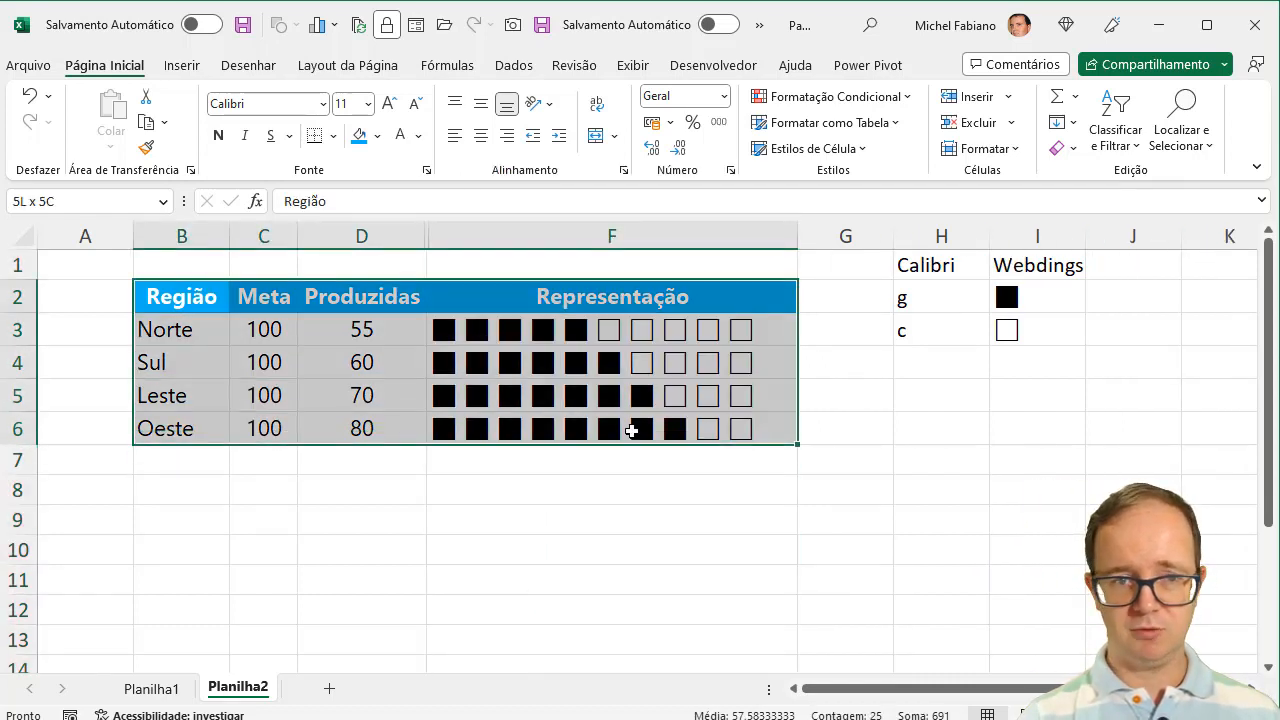
{"action": "left_click", "coordinate": [333, 135]}
{"action": "left_click", "coordinate": [362, 335]}
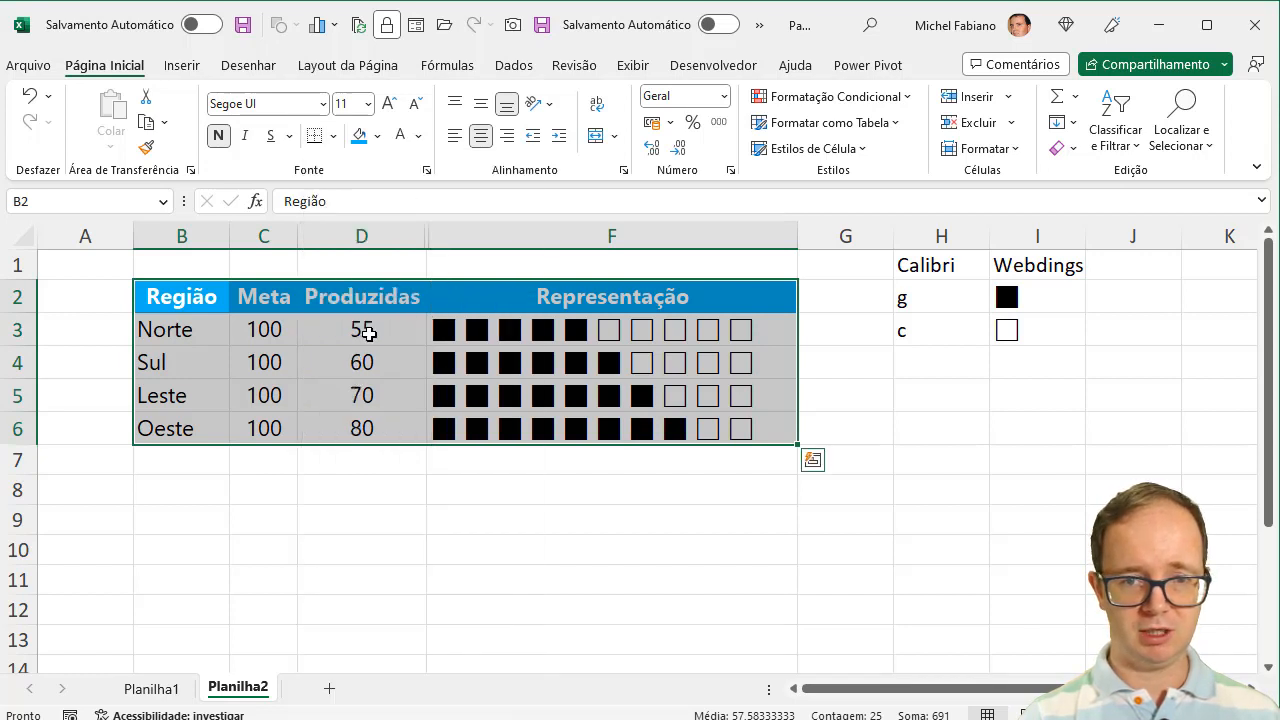
{"action": "left_click", "coordinate": [368, 333]}
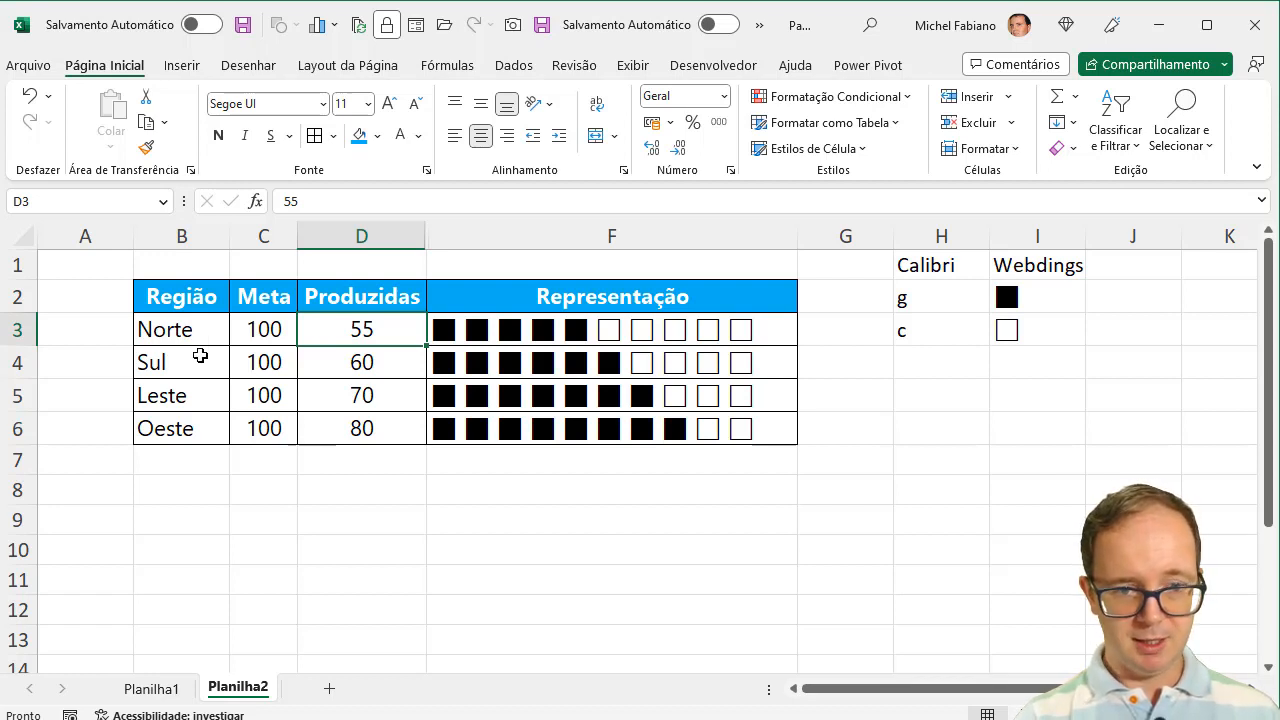
Enter the headings Região in B8 and Representação in C8 below the table
{"action": "left_click", "coordinate": [184, 493]}
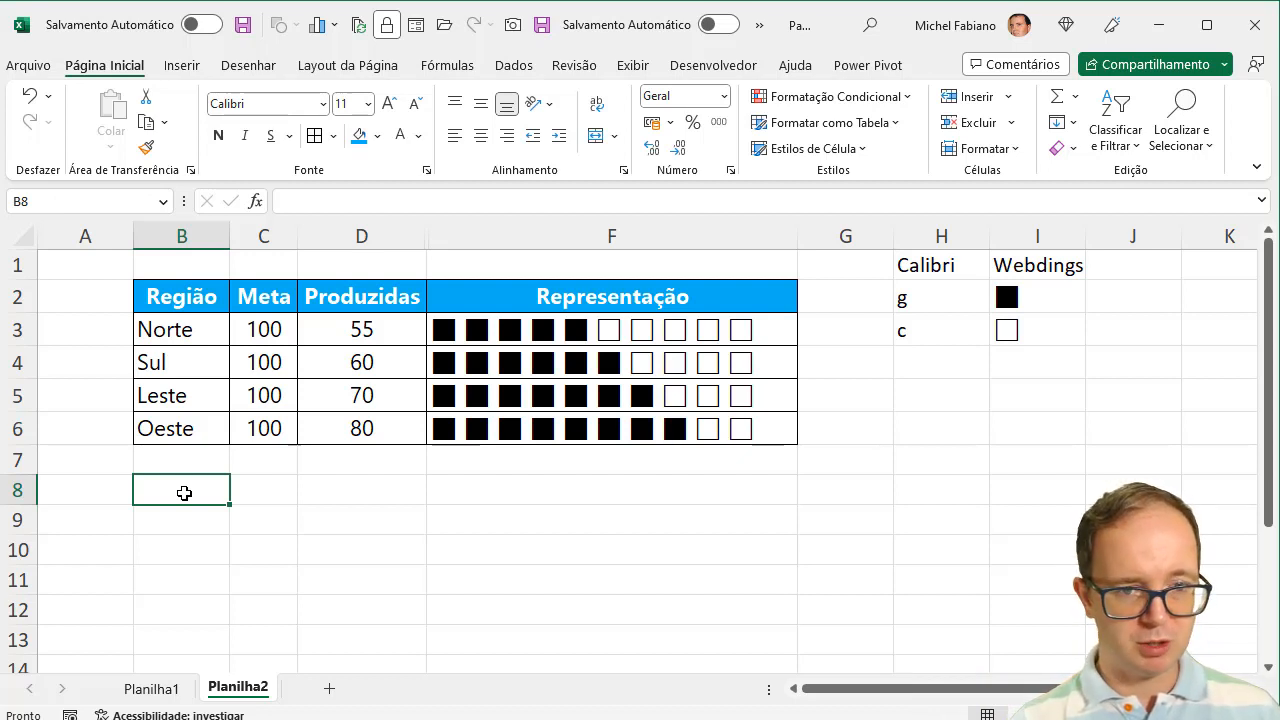
{"action": "left_click", "coordinate": [197, 300]}
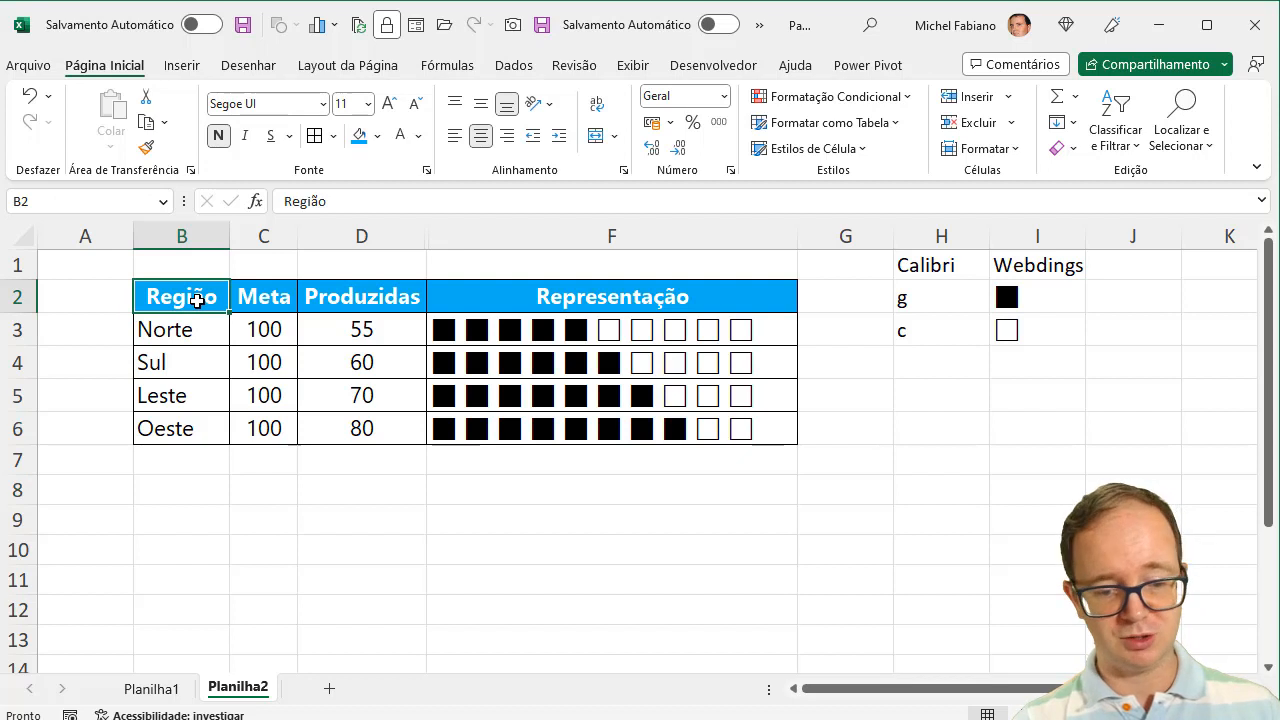
{"action": "left_click", "coordinate": [168, 487]}
{"action": "type", "text": "Região"}
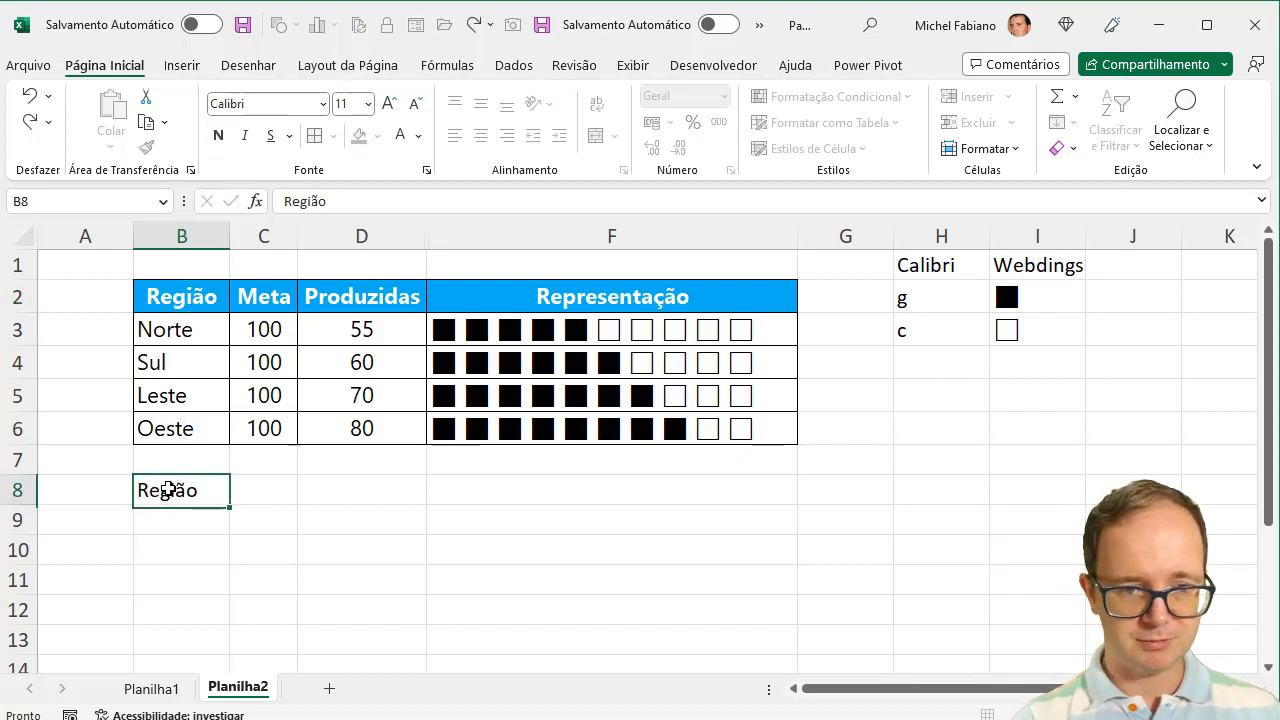
{"action": "key", "text": "Tab"}
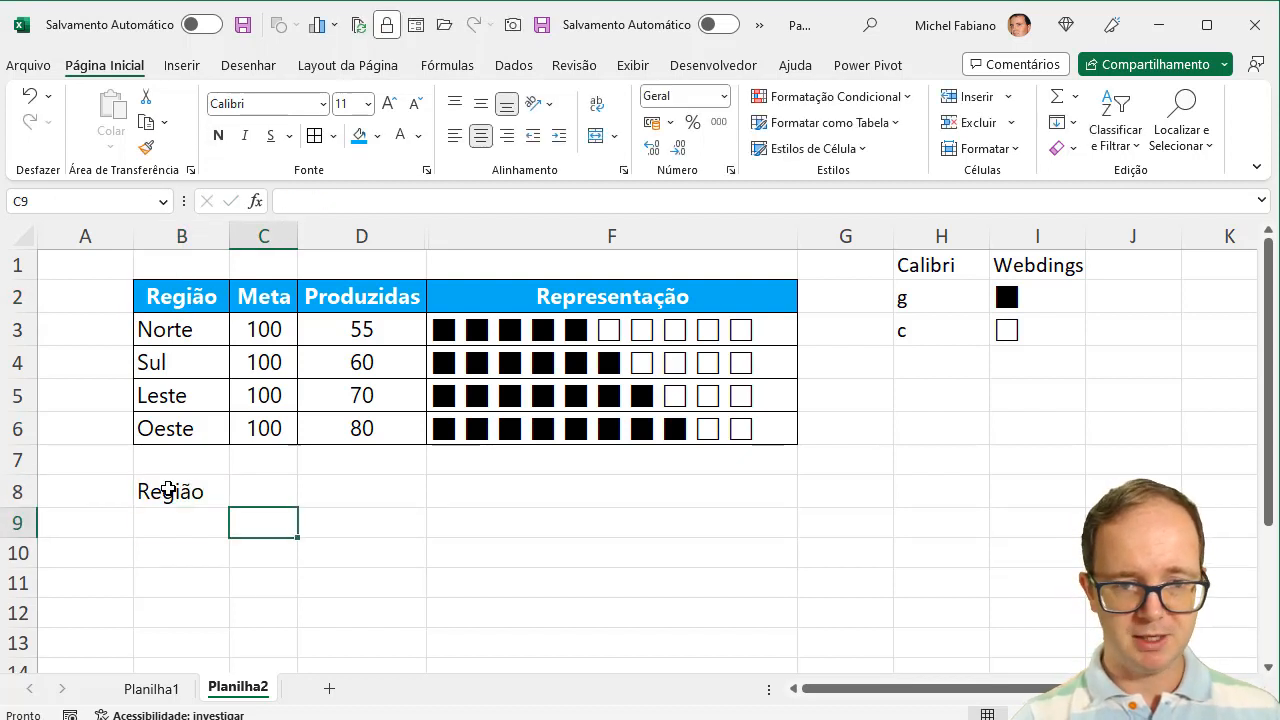
{"action": "type", "text": "Repre"}
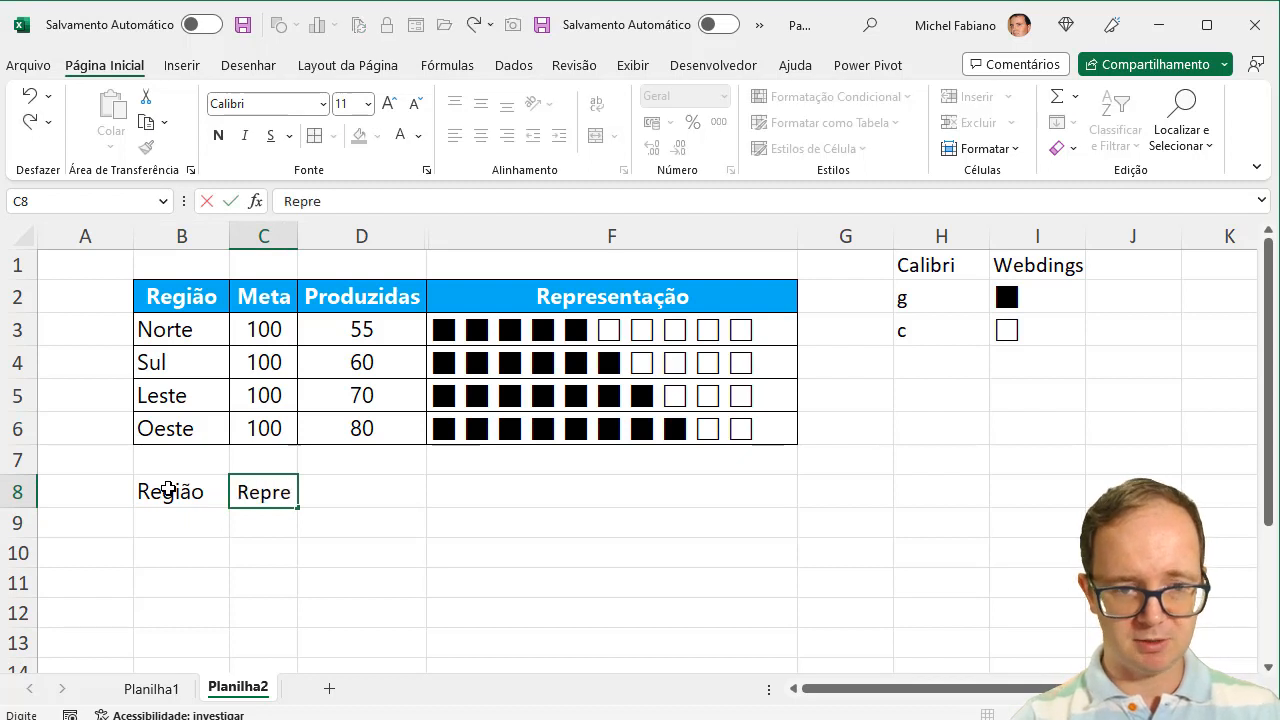
{"action": "type", "text": "sentação"}
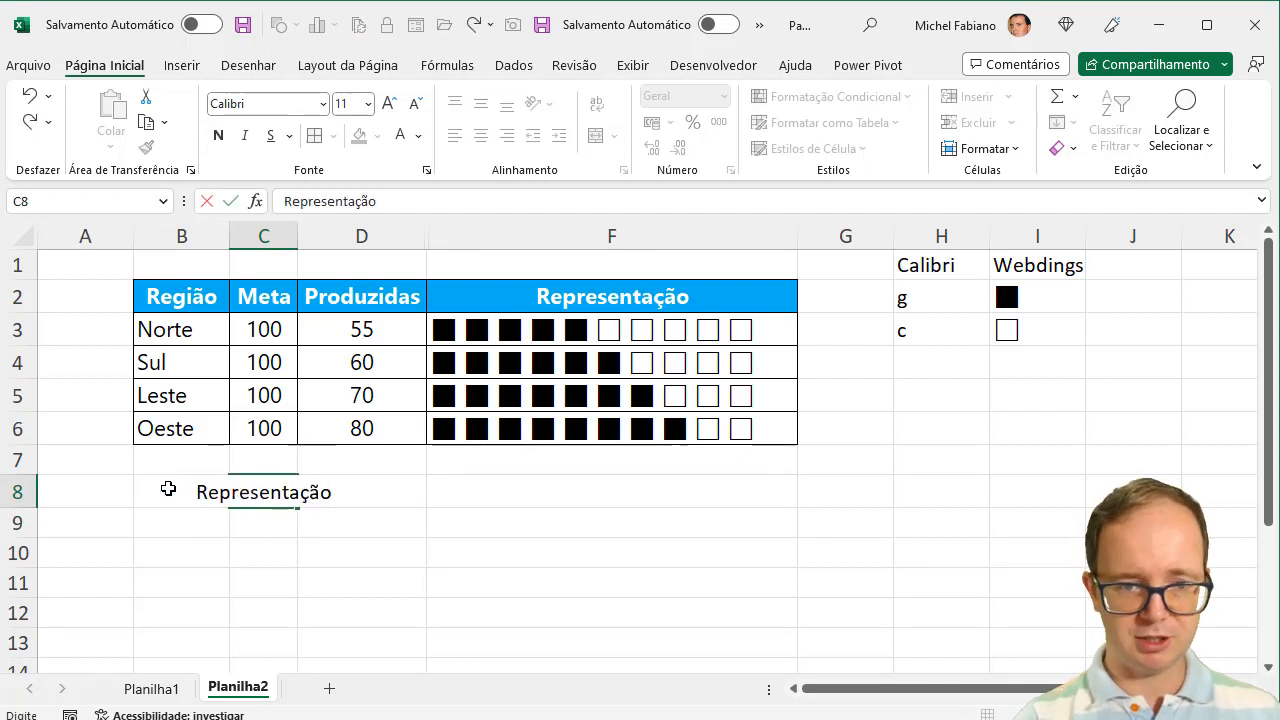
{"action": "key", "text": "Return"}
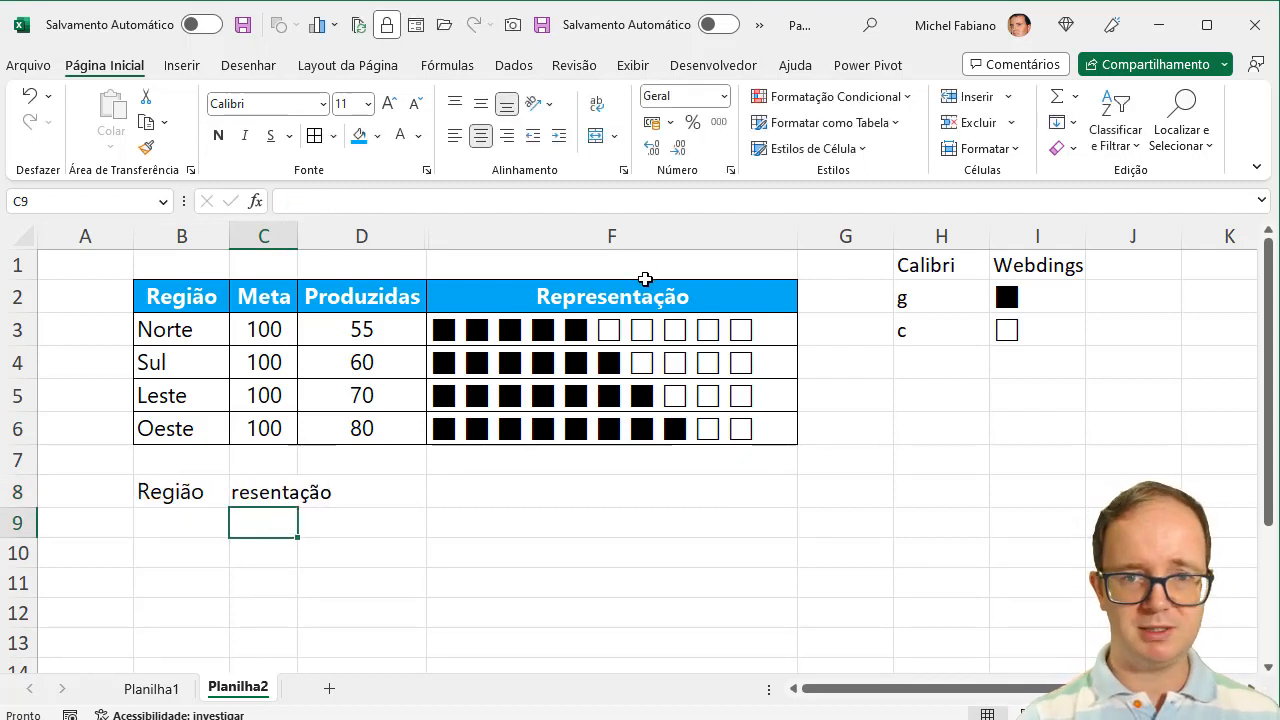
Left-align cell C9 and the Representação heading in C8
{"action": "left_click", "coordinate": [455, 135]}
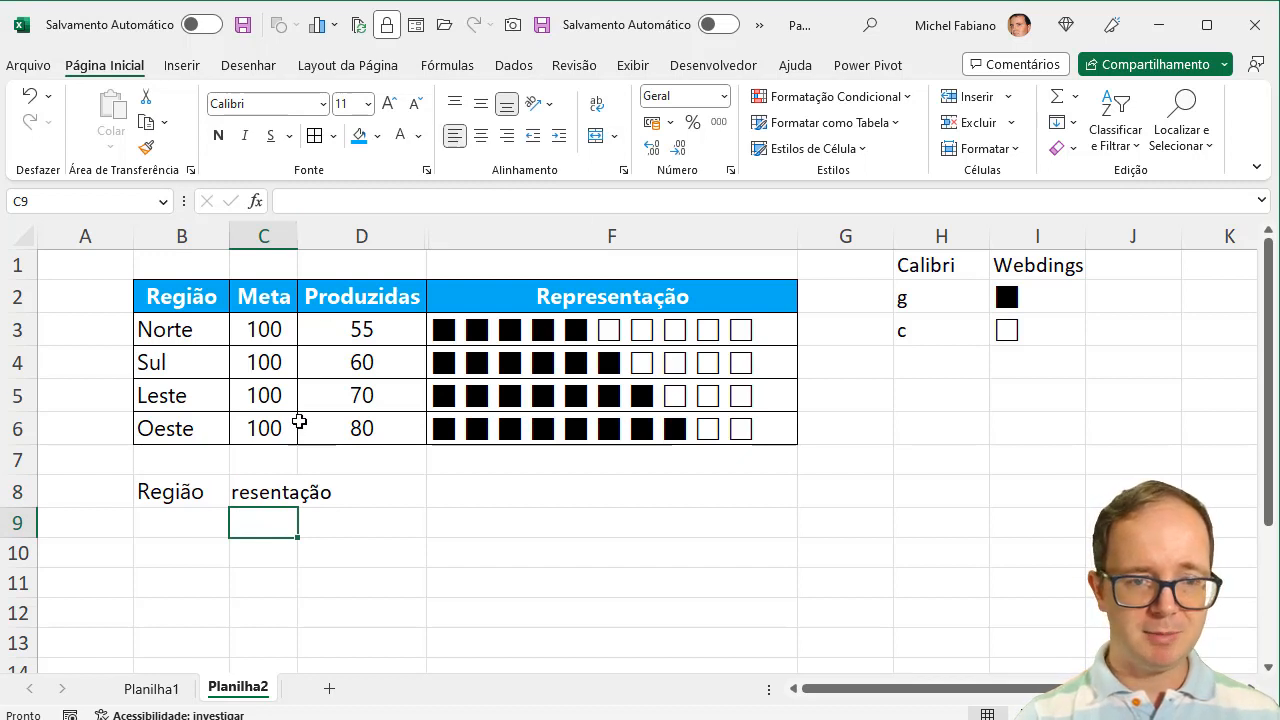
{"action": "left_click", "coordinate": [274, 491]}
{"action": "left_click", "coordinate": [455, 135]}
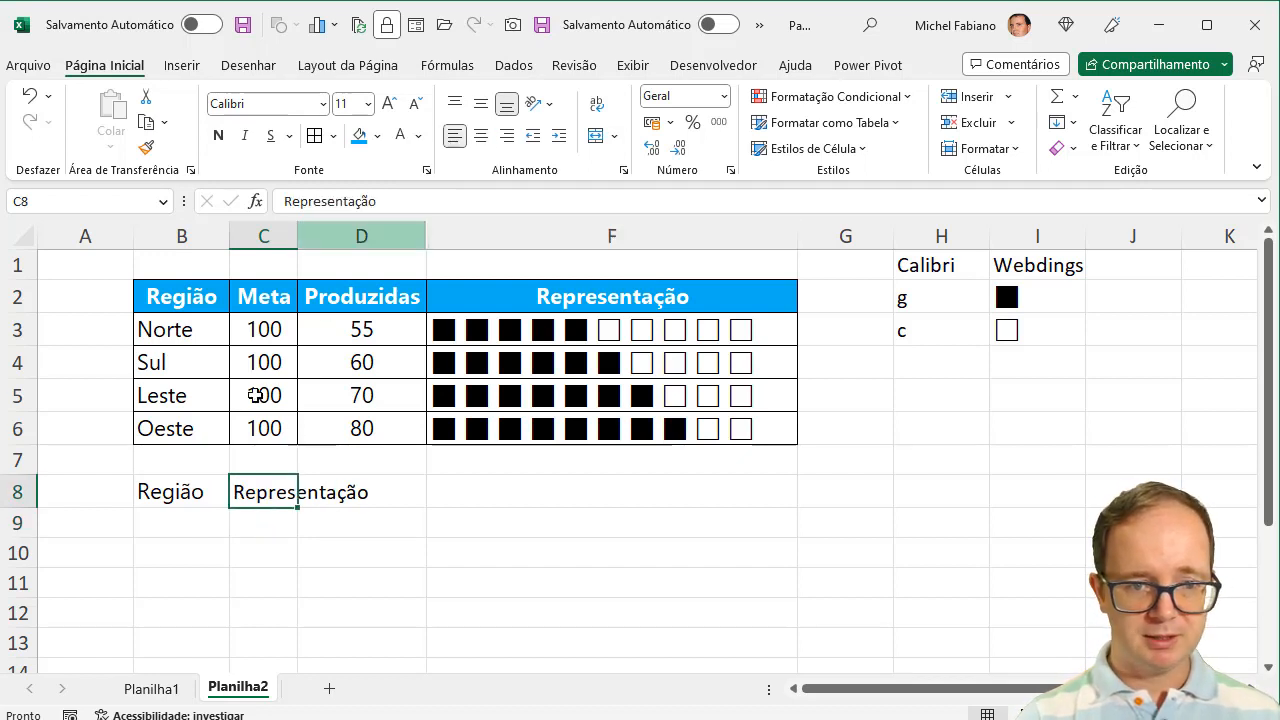
{"action": "left_click", "coordinate": [183, 522]}
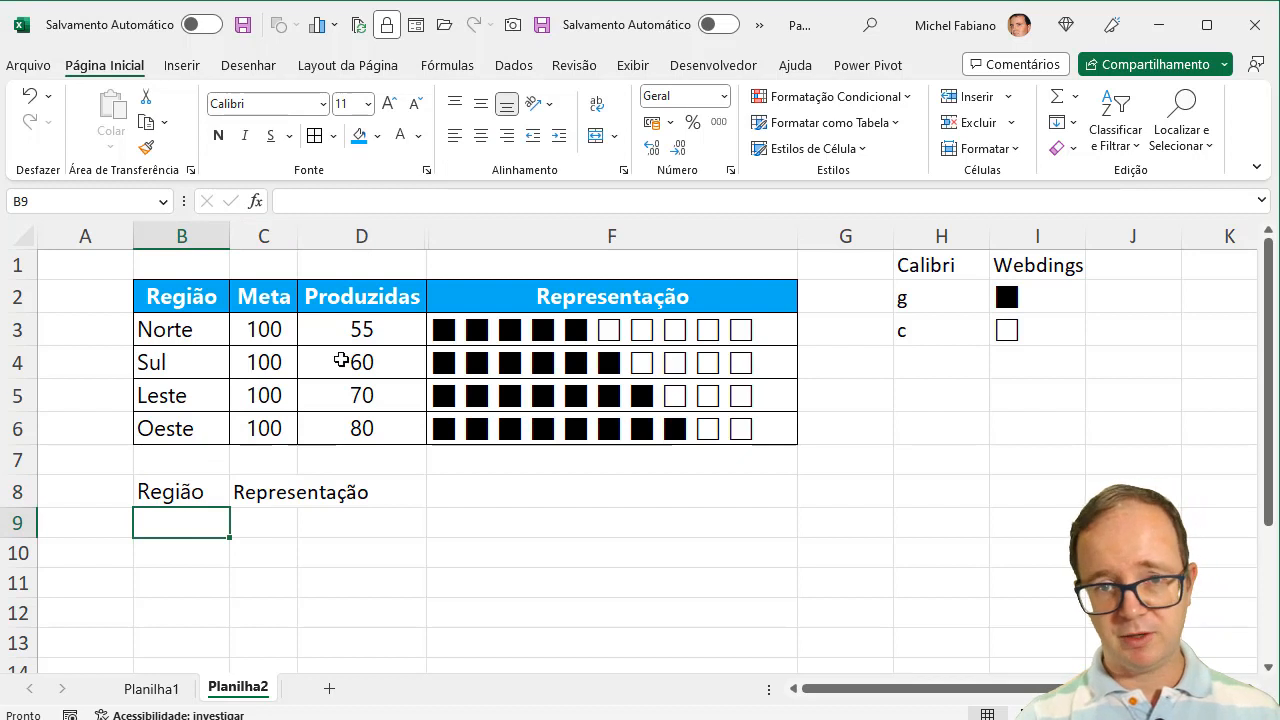
Insert a combo box form control just below the table in column F, spanning rows 7 and 8
{"action": "left_click", "coordinate": [727, 67]}
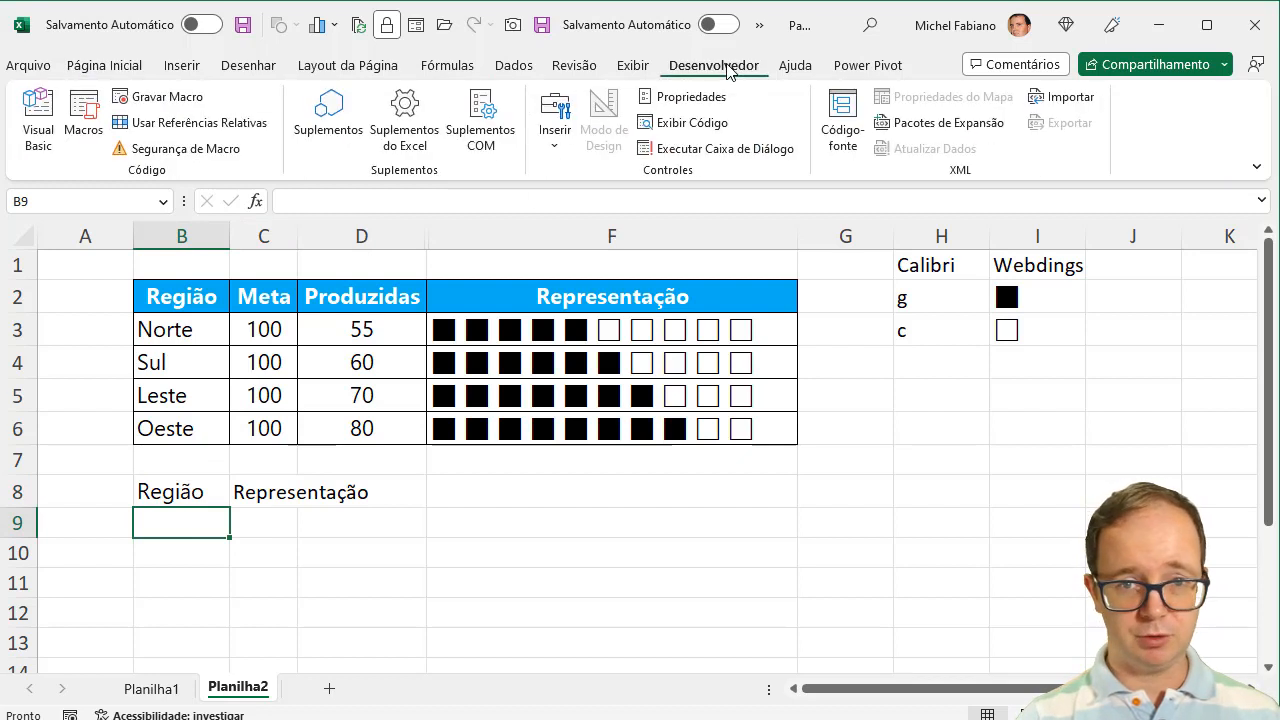
{"action": "left_click", "coordinate": [554, 128]}
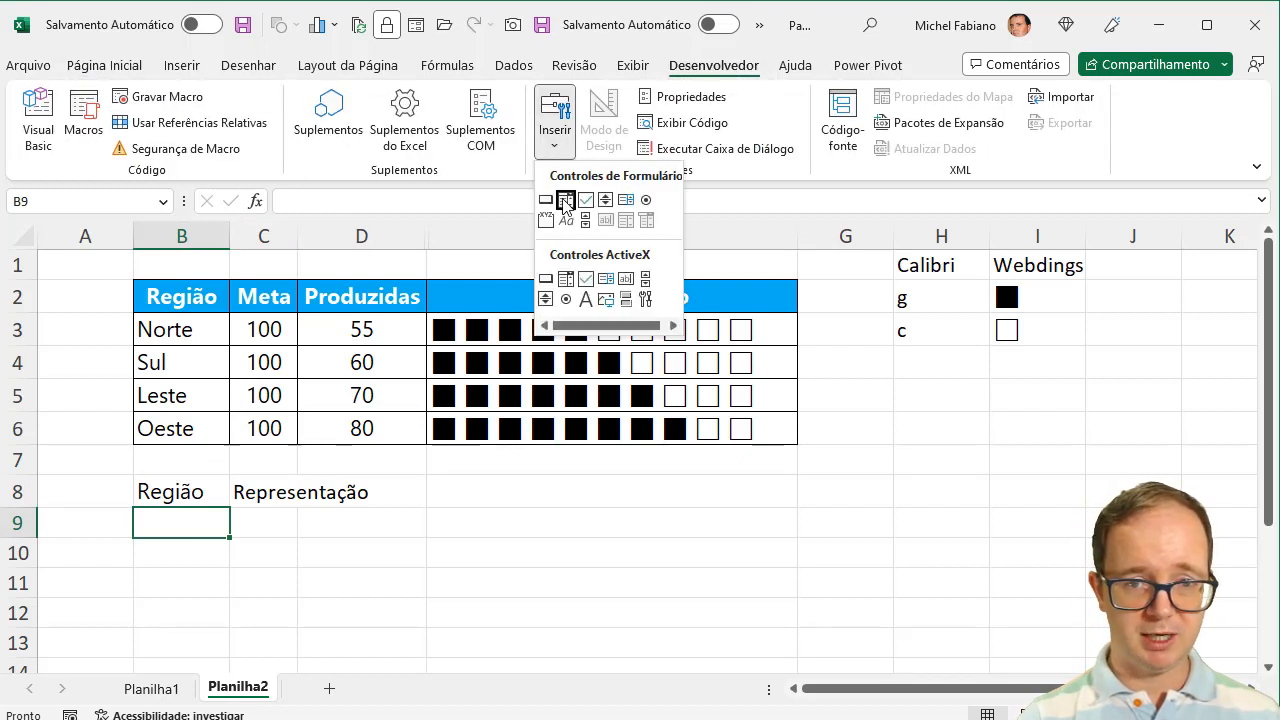
{"action": "left_click", "coordinate": [565, 201]}
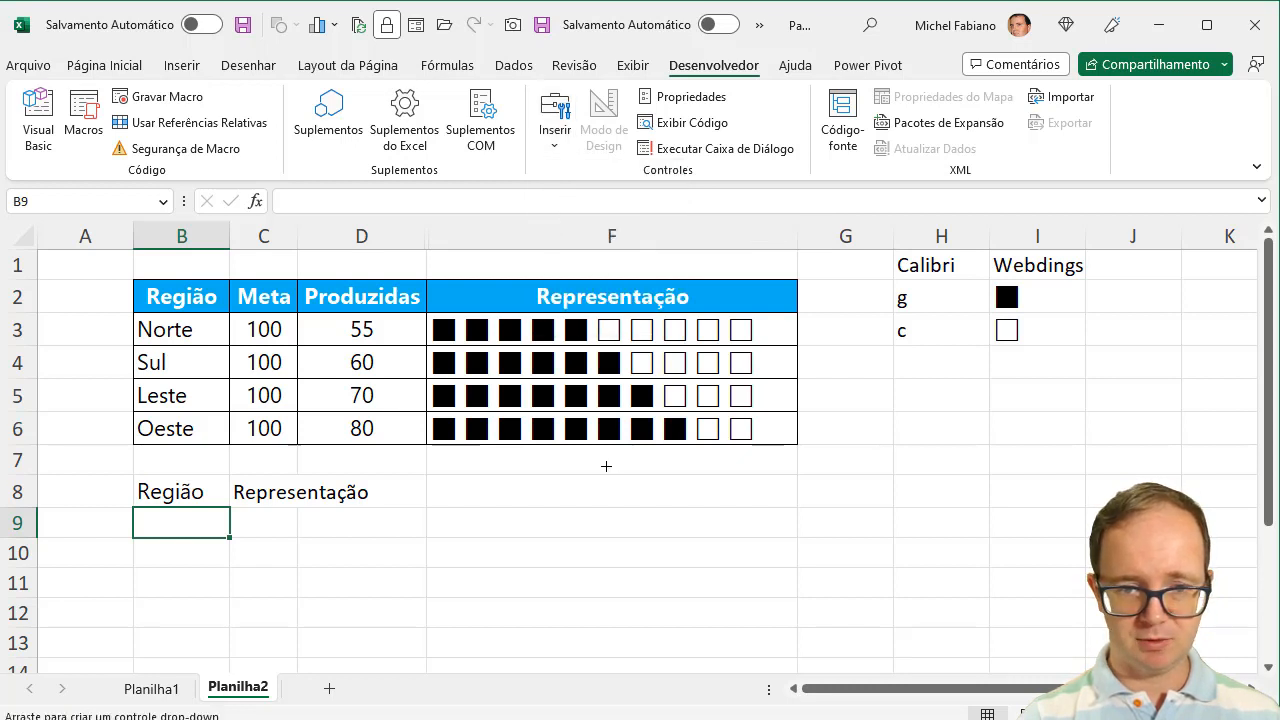
{"action": "left_click_drag", "start_coordinate": [601, 456], "coordinate": [720, 484]}
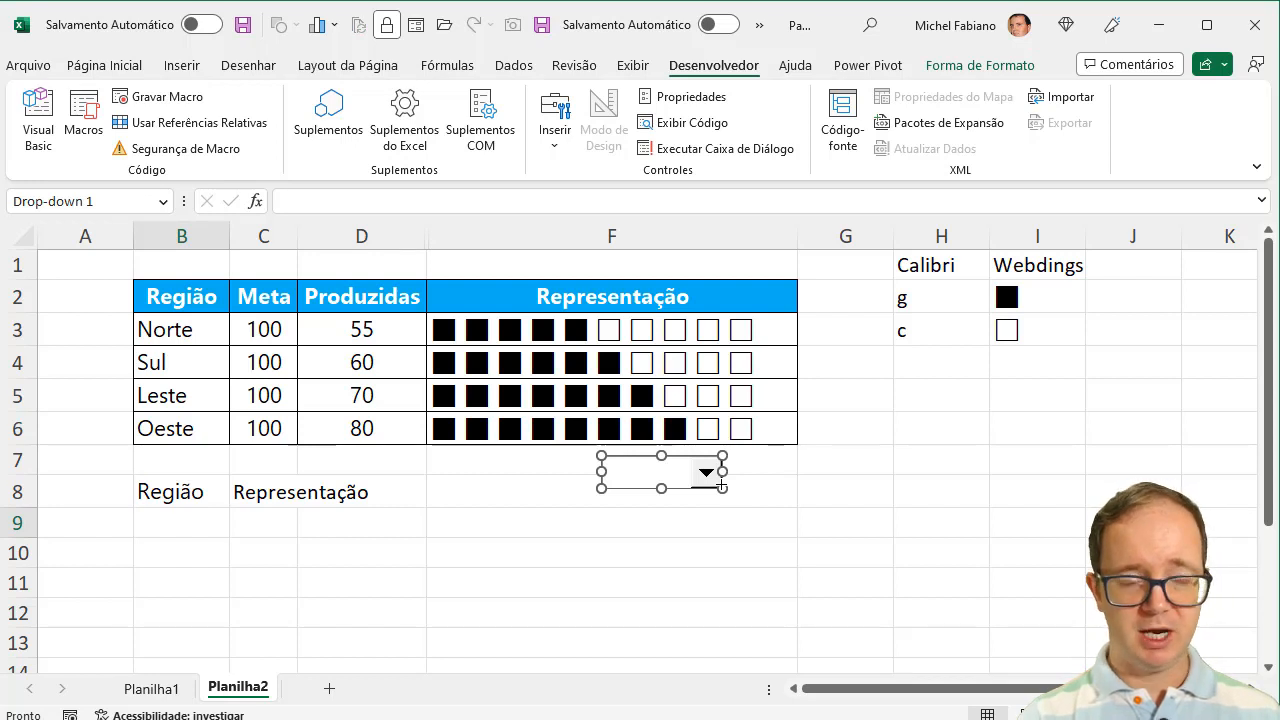
Set the combo box's input range to B3:B6 and its cell link to B11, and choose Norte in it
{"action": "left_click", "coordinate": [720, 97]}
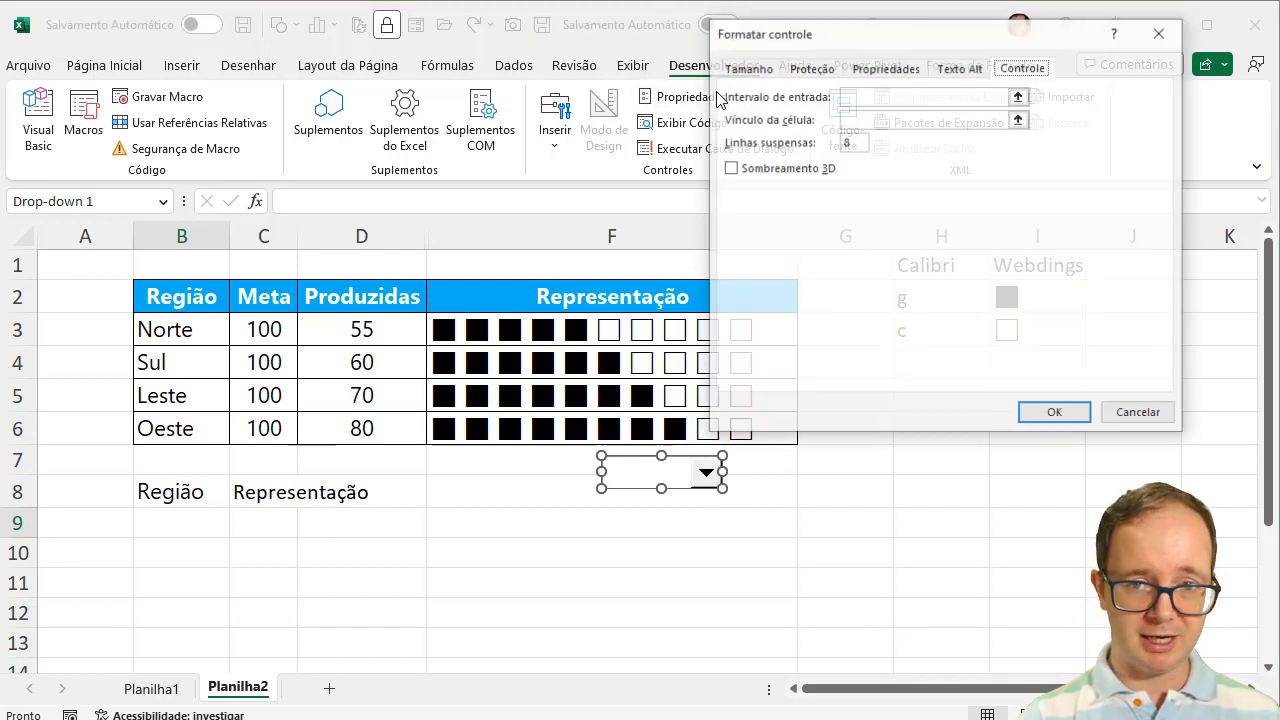
{"action": "left_click", "coordinate": [922, 95]}
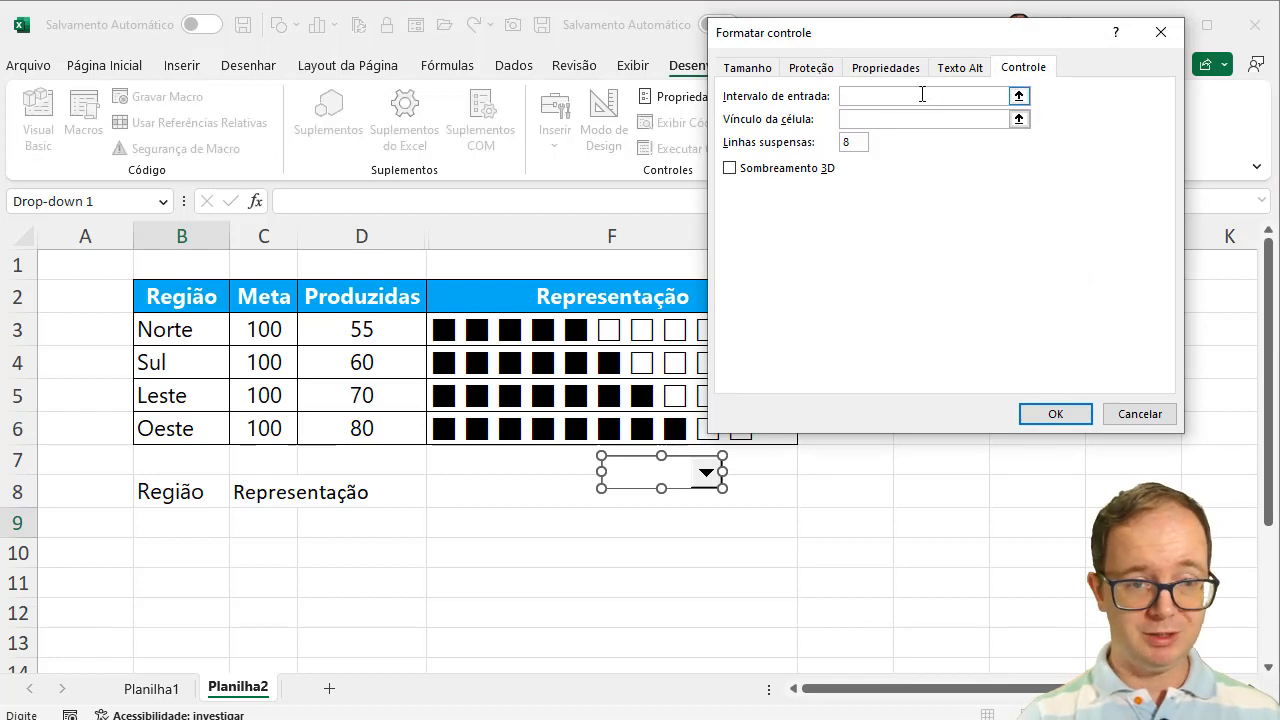
{"action": "left_click_drag", "start_coordinate": [185, 325], "coordinate": [183, 420]}
{"action": "left_click", "coordinate": [890, 119]}
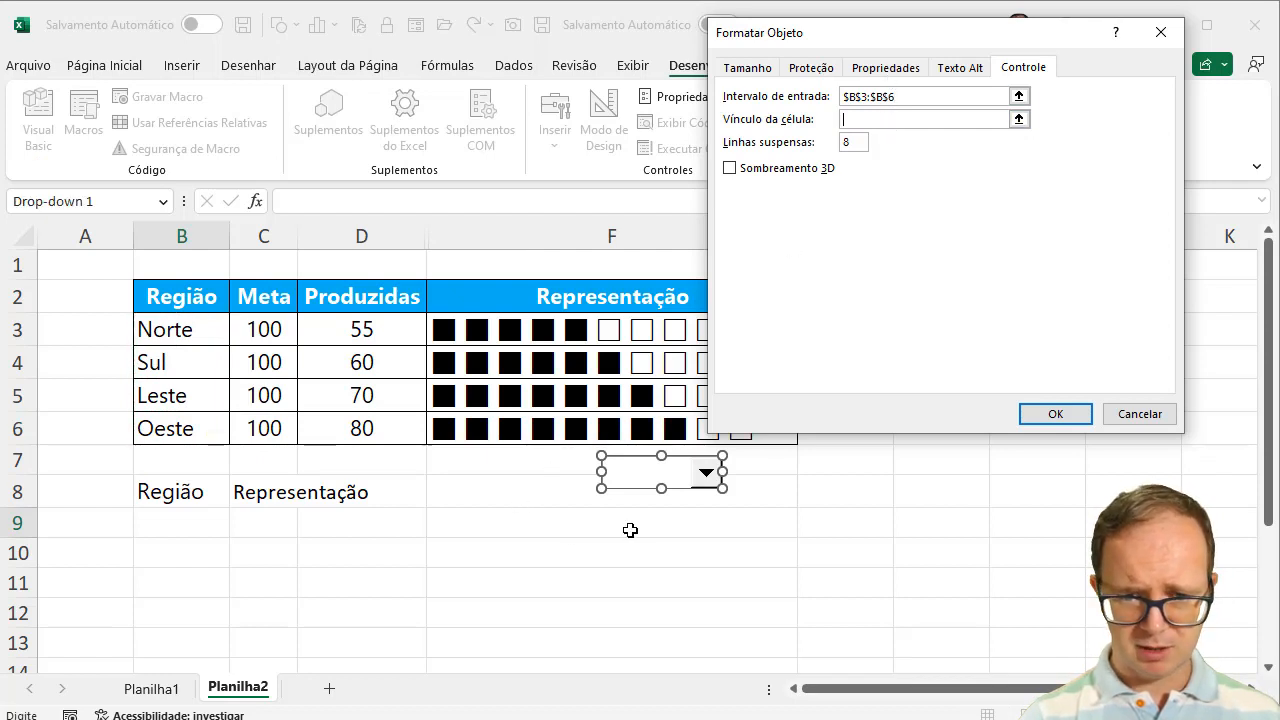
{"action": "left_click", "coordinate": [196, 582]}
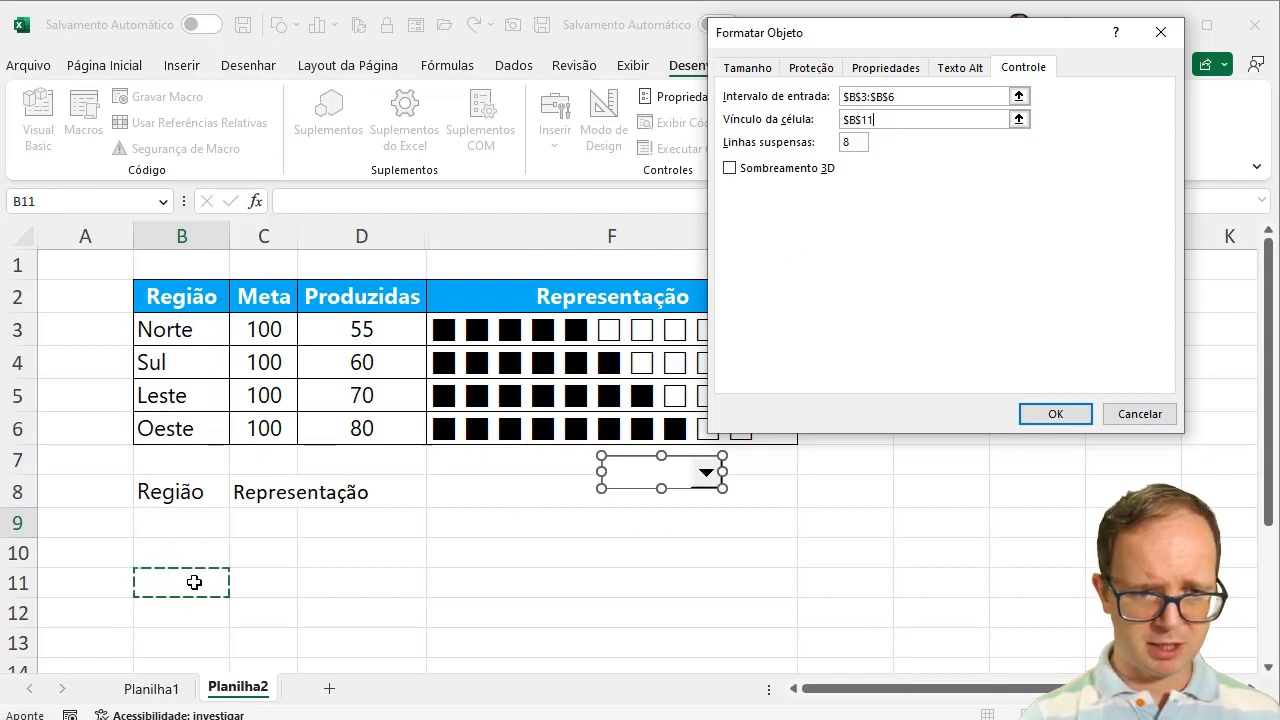
{"action": "left_click", "coordinate": [1055, 414]}
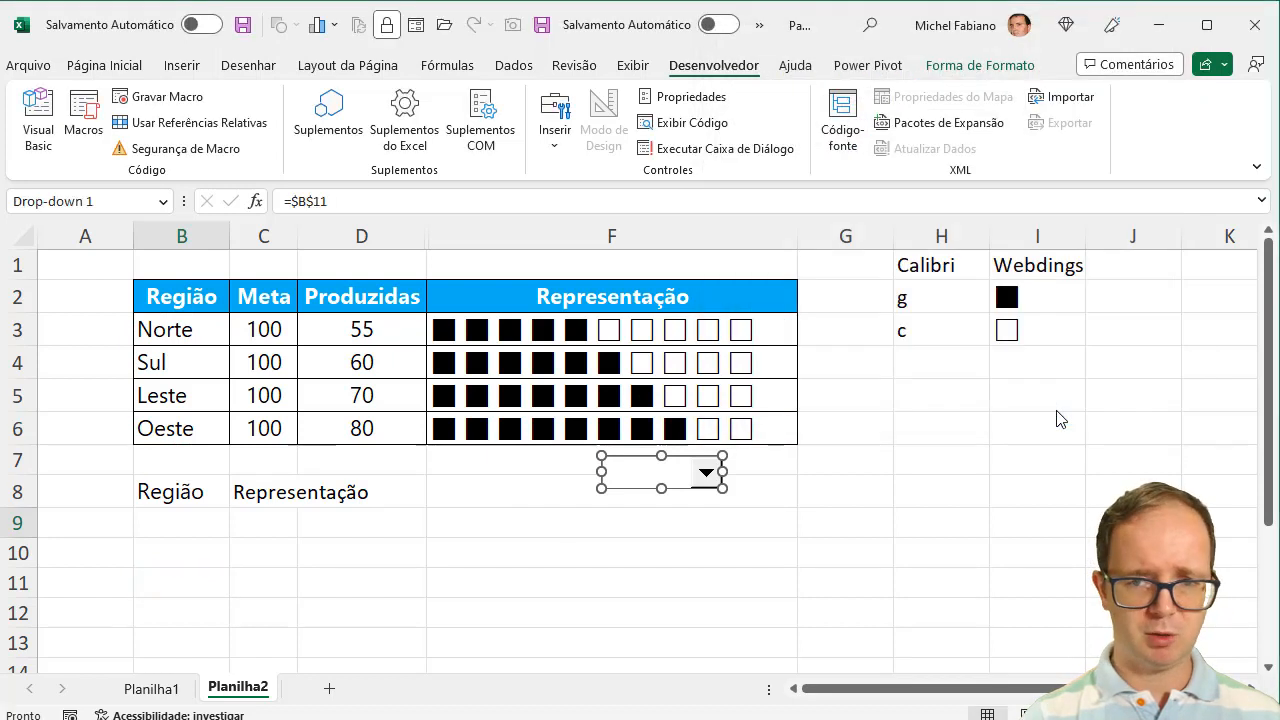
{"action": "left_click", "coordinate": [770, 488]}
{"action": "left_click", "coordinate": [705, 473]}
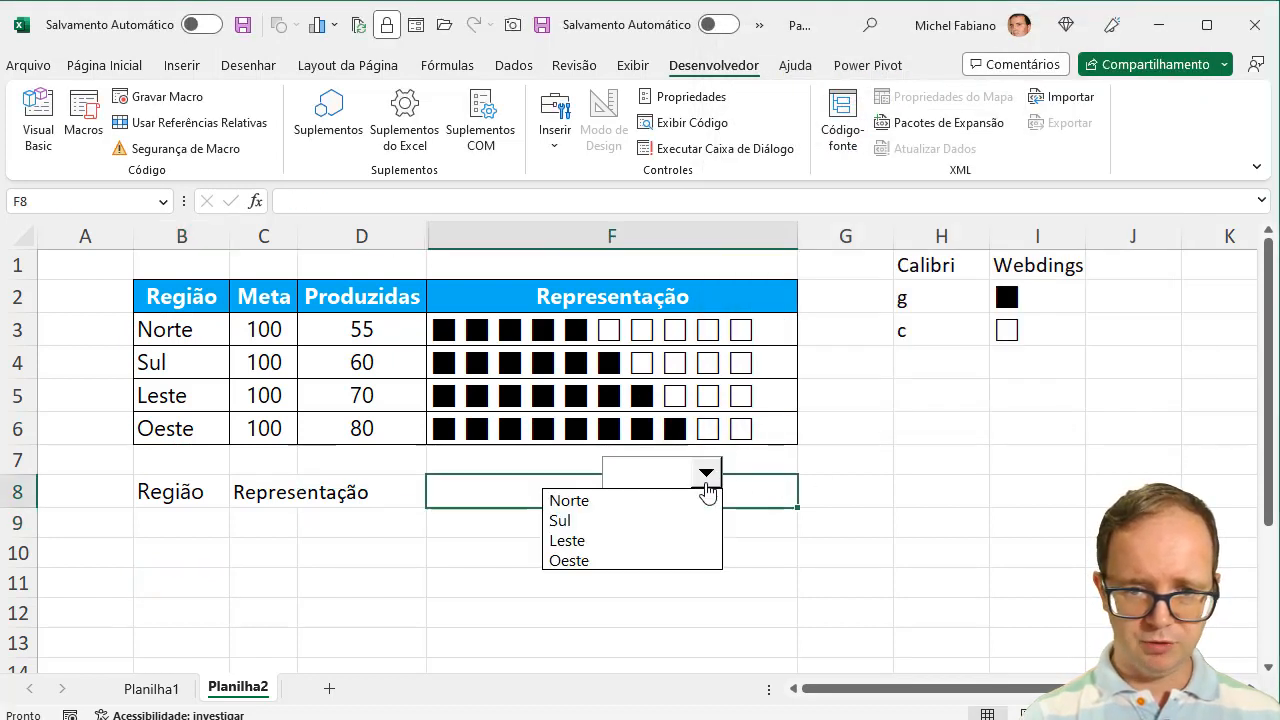
{"action": "left_click", "coordinate": [697, 500]}
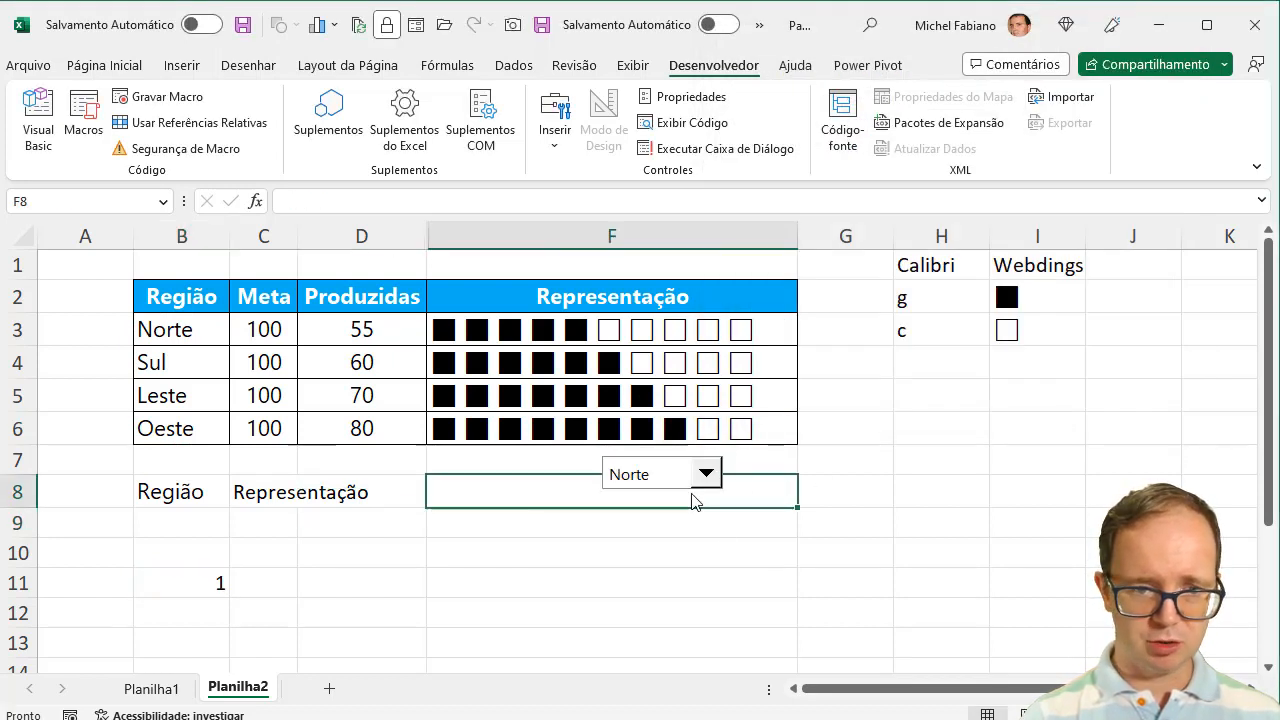
Enter the formula =ÍNDICE(B3:B6;B11) in B9 to return the chosen region's name
{"action": "left_click", "coordinate": [176, 520]}
{"action": "type", "text": "=índice("}
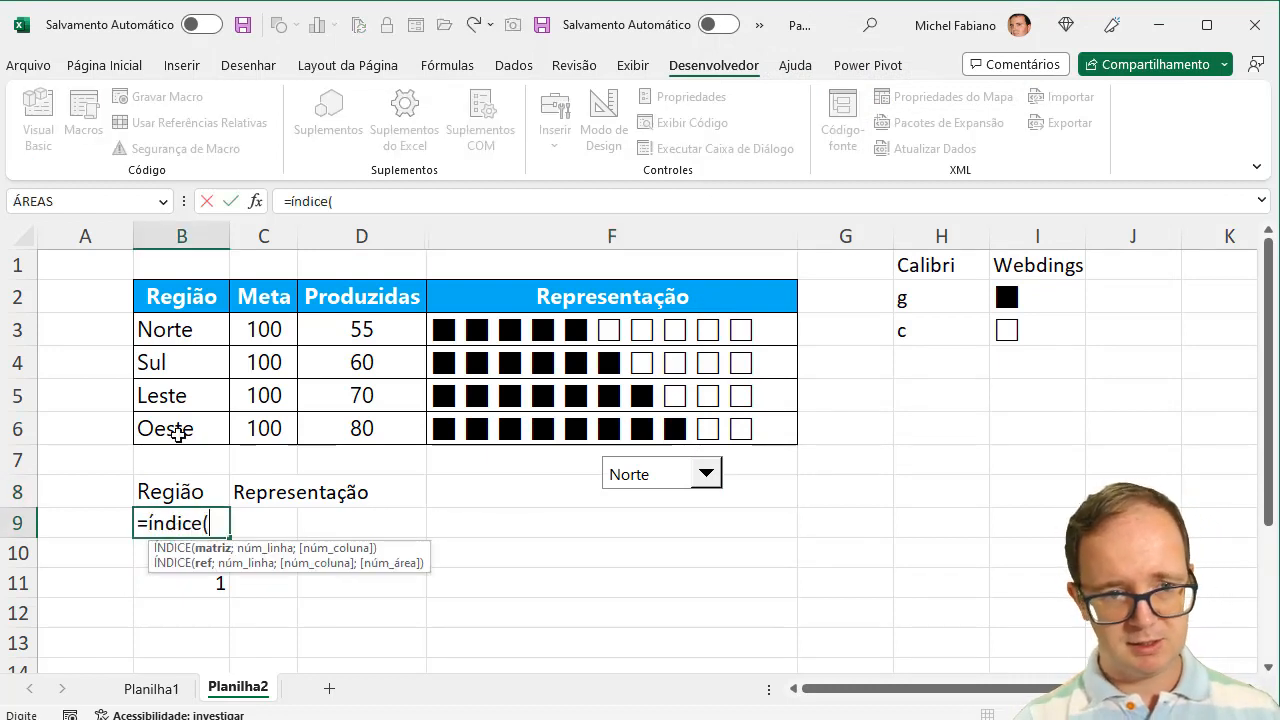
{"action": "left_click_drag", "start_coordinate": [171, 325], "coordinate": [176, 418]}
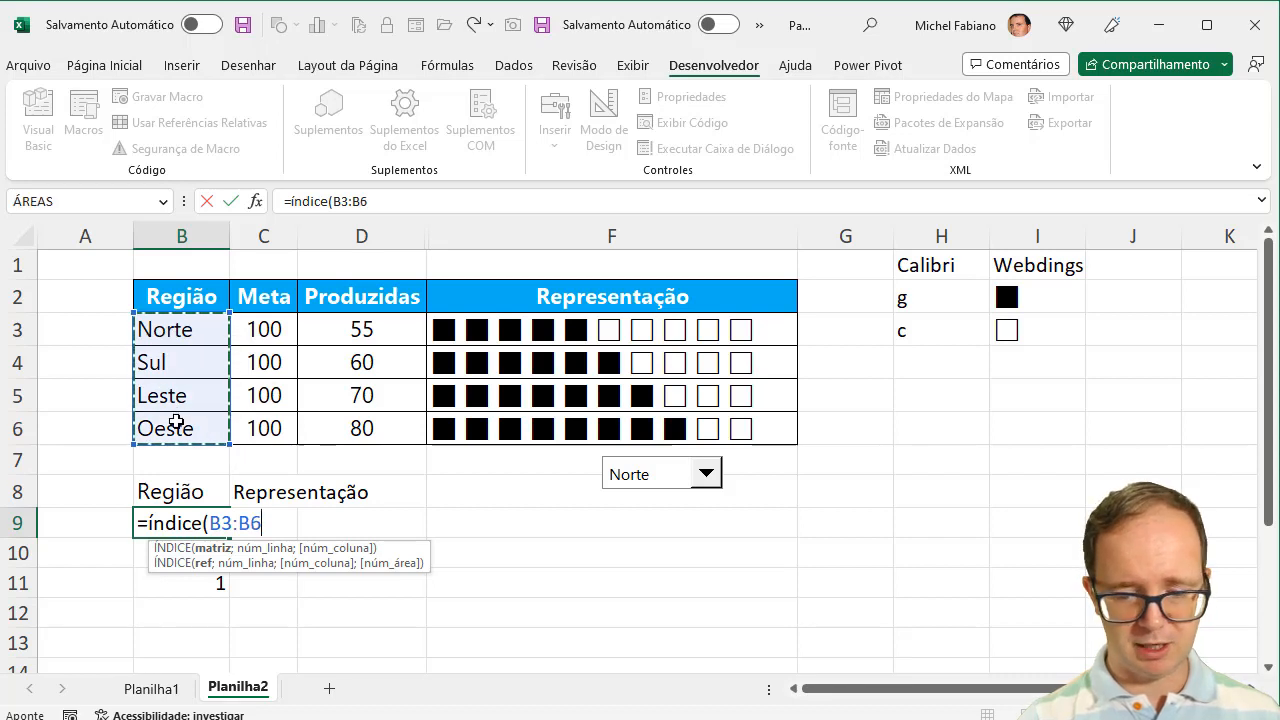
{"action": "type", "text": ";"}
{"action": "left_click", "coordinate": [177, 589]}
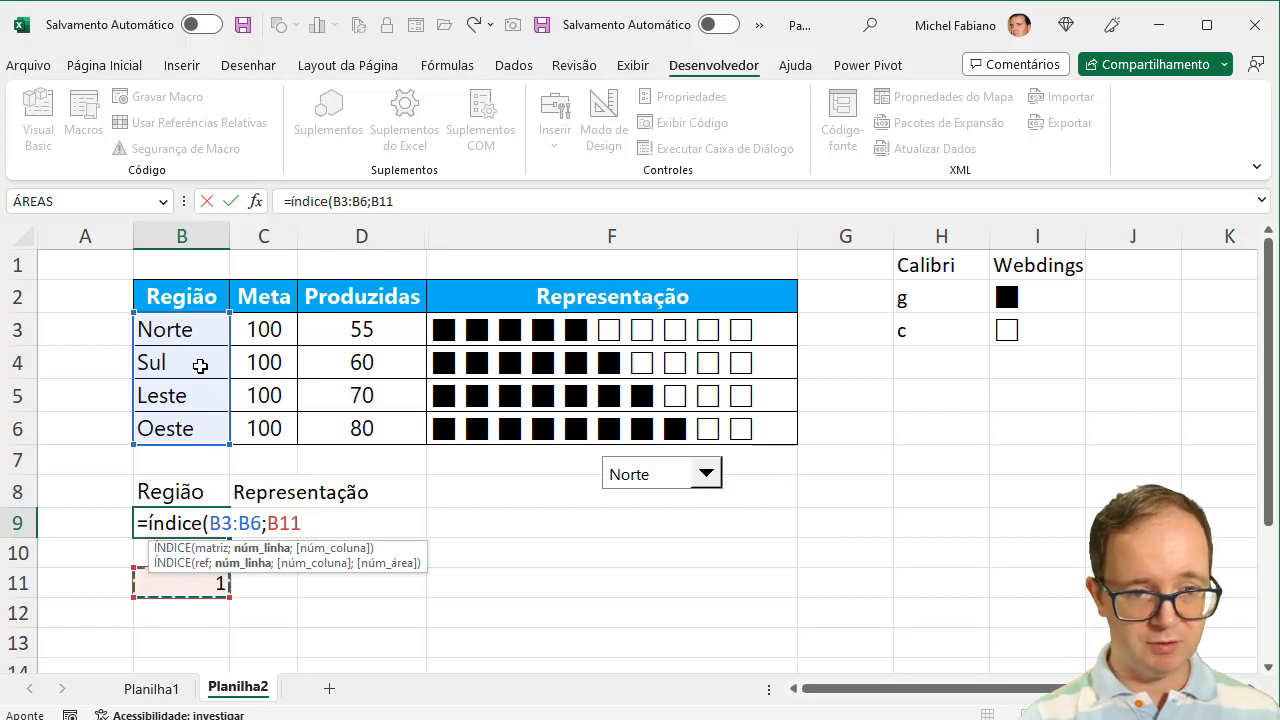
{"action": "type", "text": ")"}
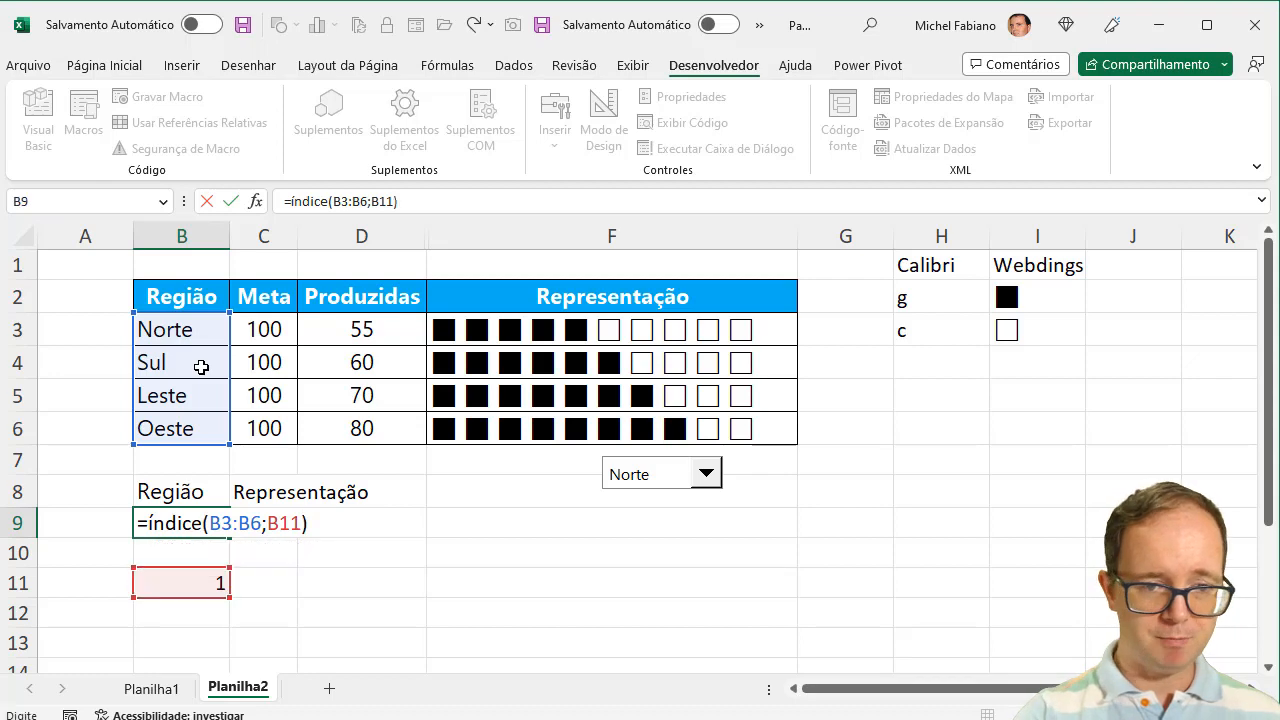
{"action": "key", "text": "Return"}
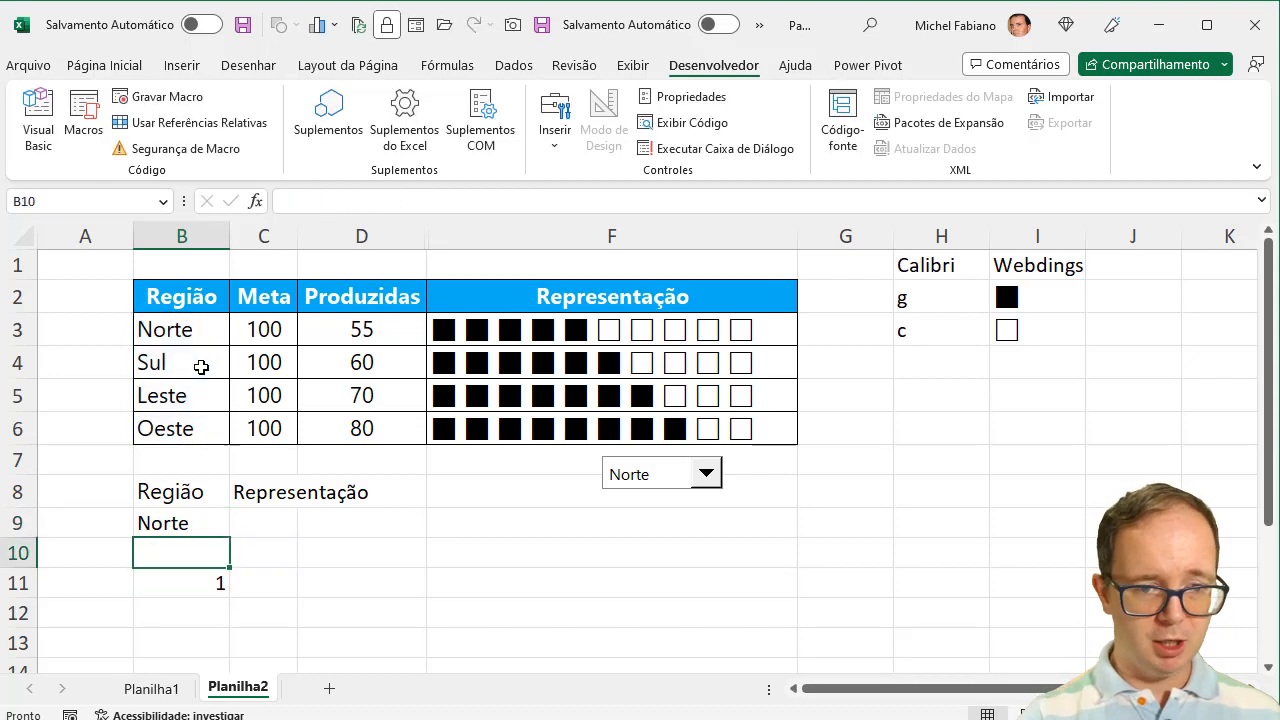
Enter the lookup formula =PROCV(B9;B2:F6;5;0) in C9 for the region's Representação
{"action": "left_click", "coordinate": [261, 524]}
{"action": "type", "text": "=proc"}
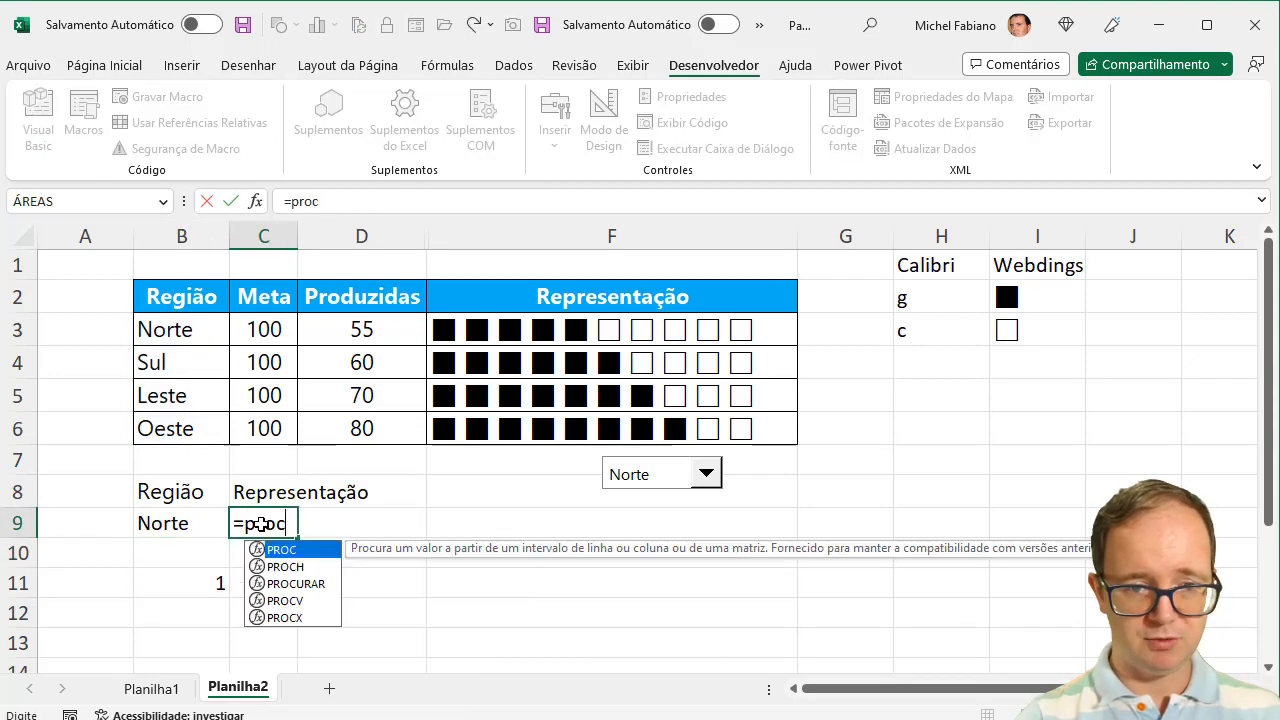
{"action": "type", "text": "v("}
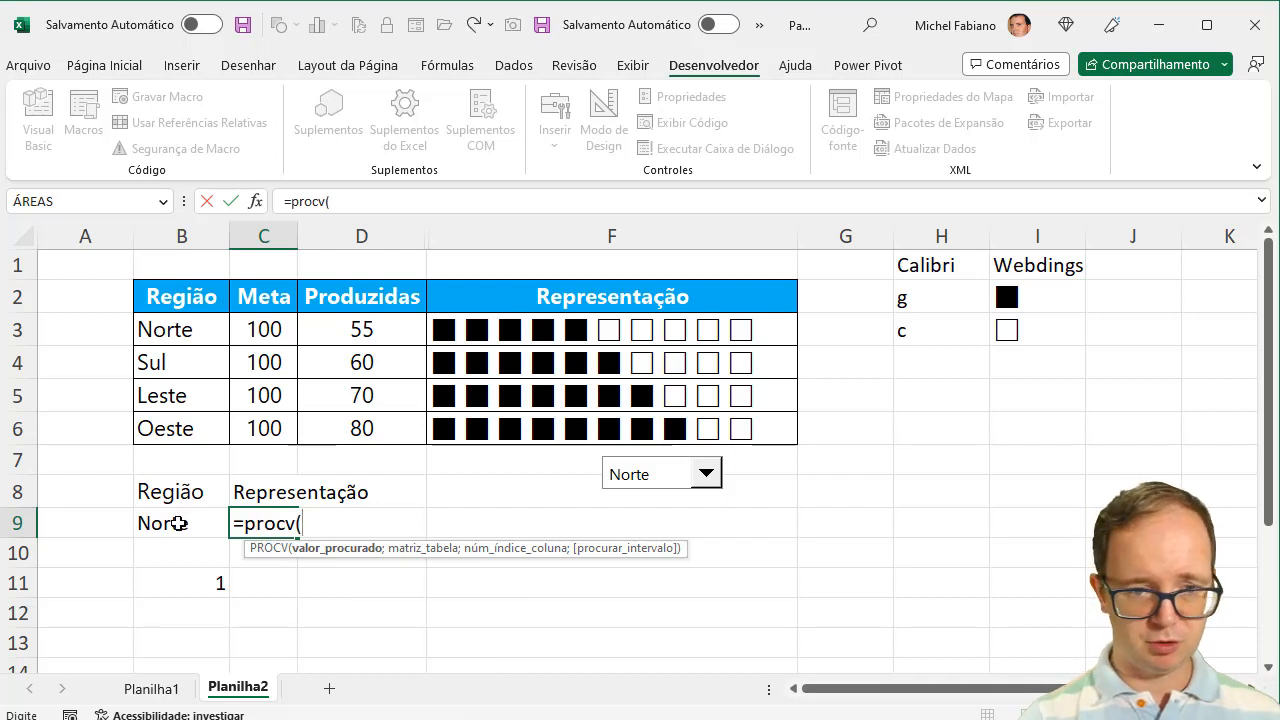
{"action": "left_click", "coordinate": [178, 523]}
{"action": "type", "text": ";"}
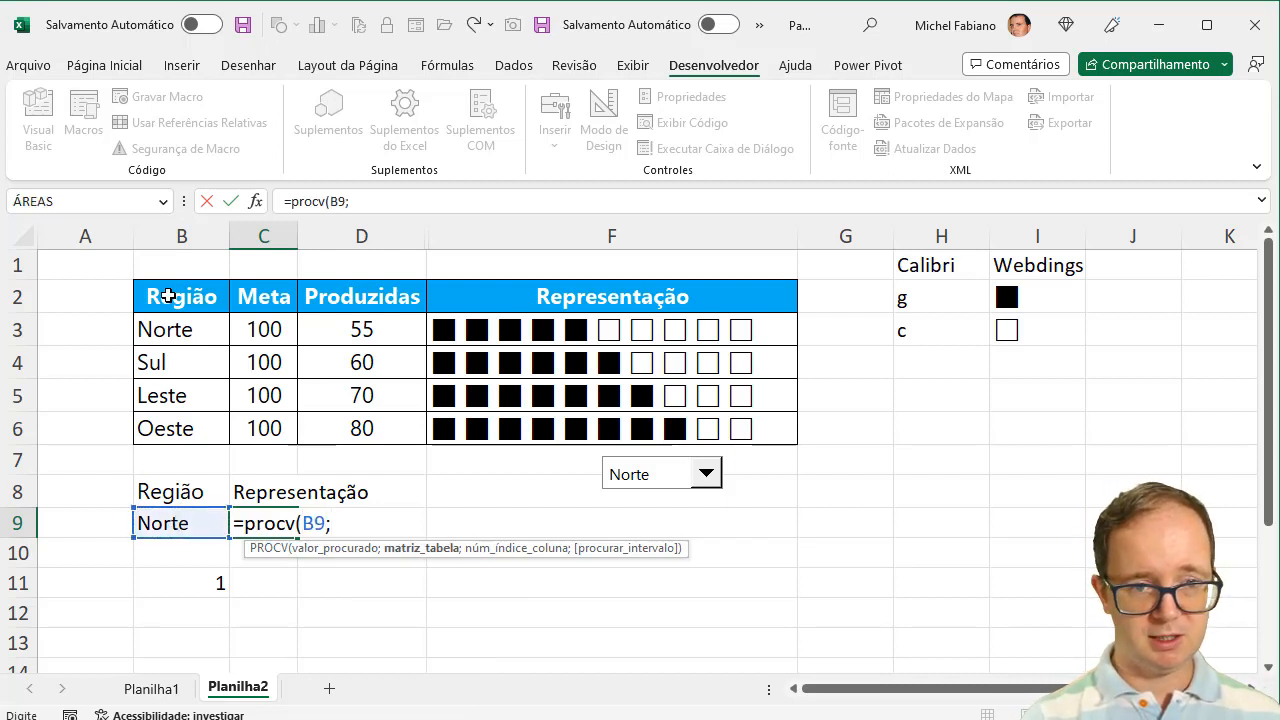
{"action": "left_click_drag", "start_coordinate": [168, 296], "coordinate": [651, 428]}
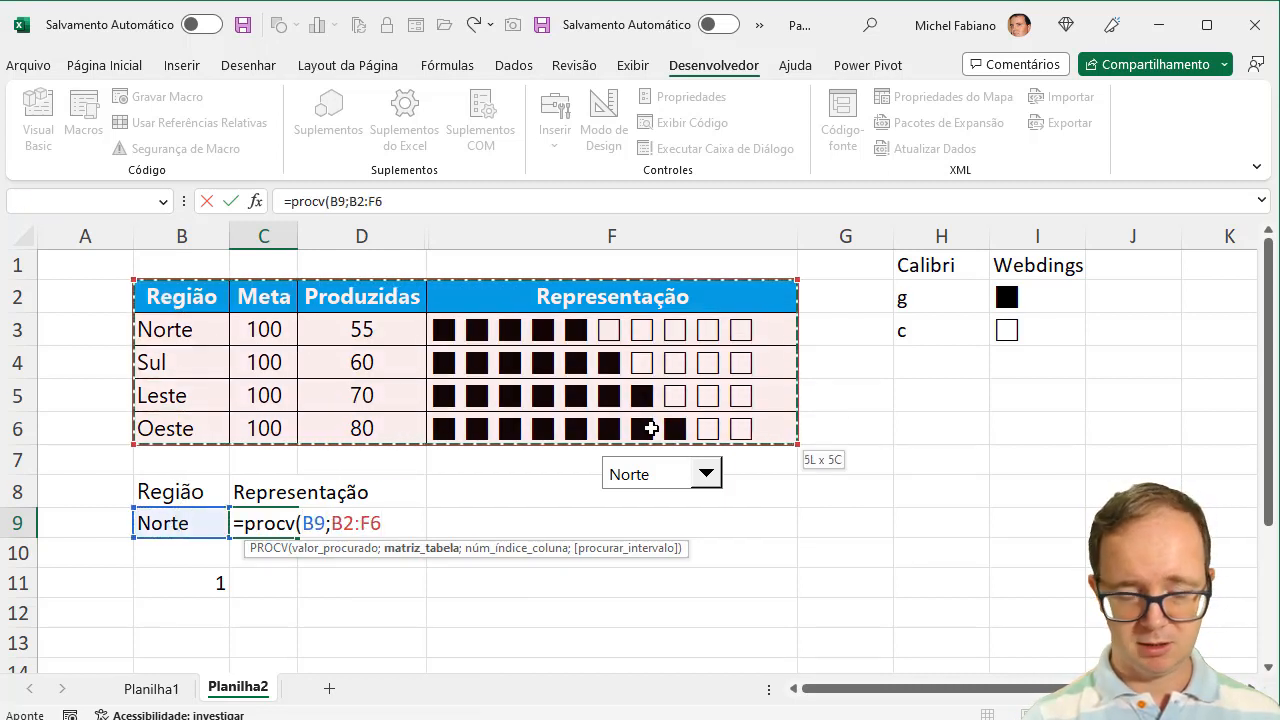
{"action": "type", "text": ";"}
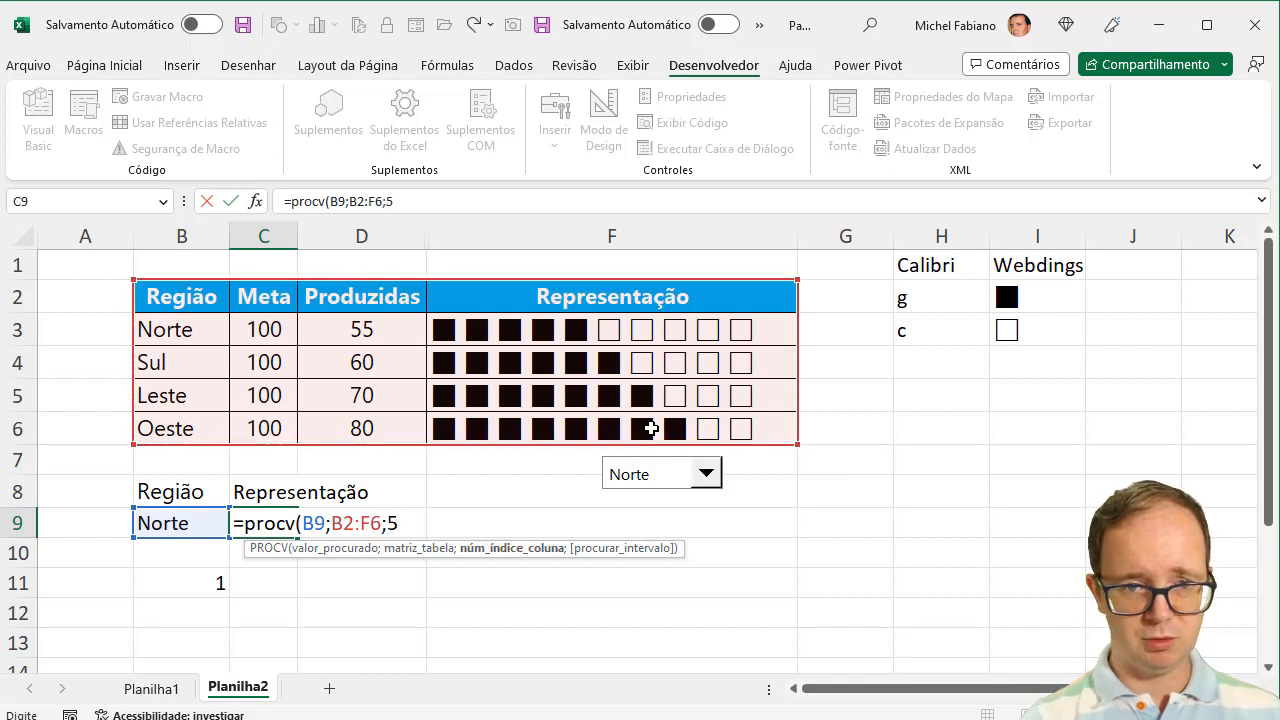
{"action": "type", "text": "5;0)"}
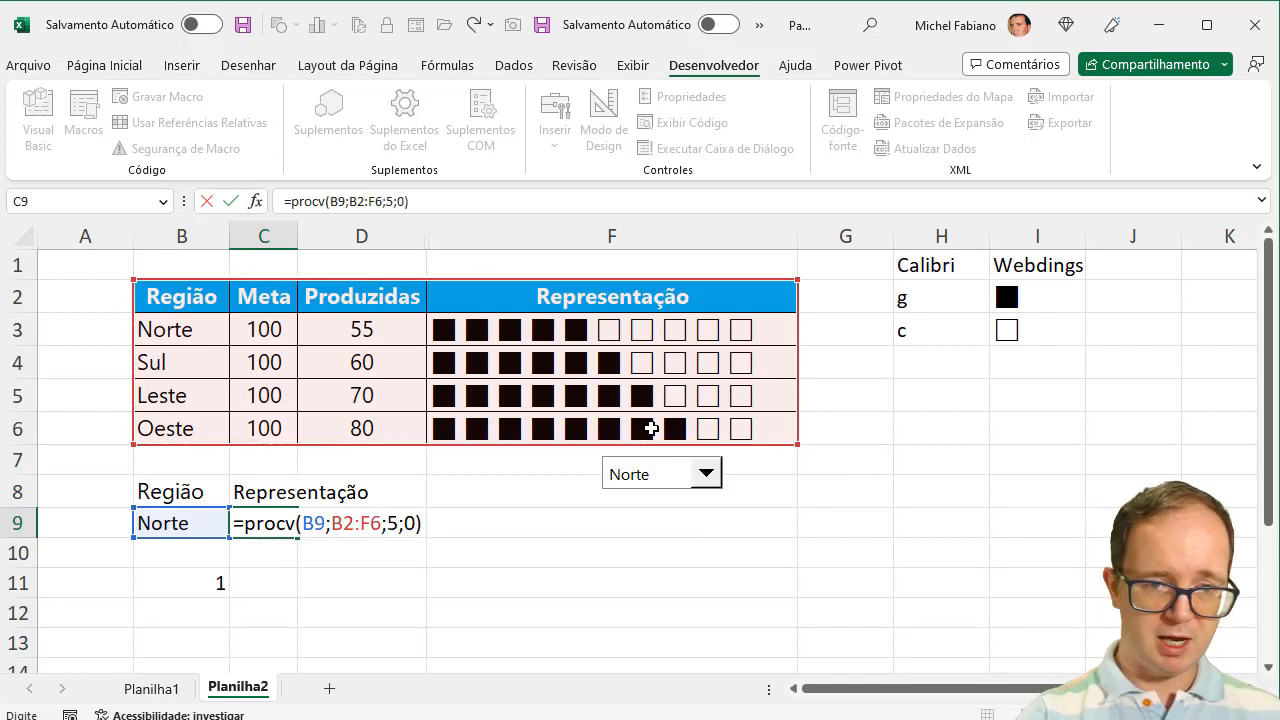
{"action": "key", "text": "Return"}
Replace the formula in C9 with =ÍNDICE(F3:F6;B11)
{"action": "key", "text": "Up"}
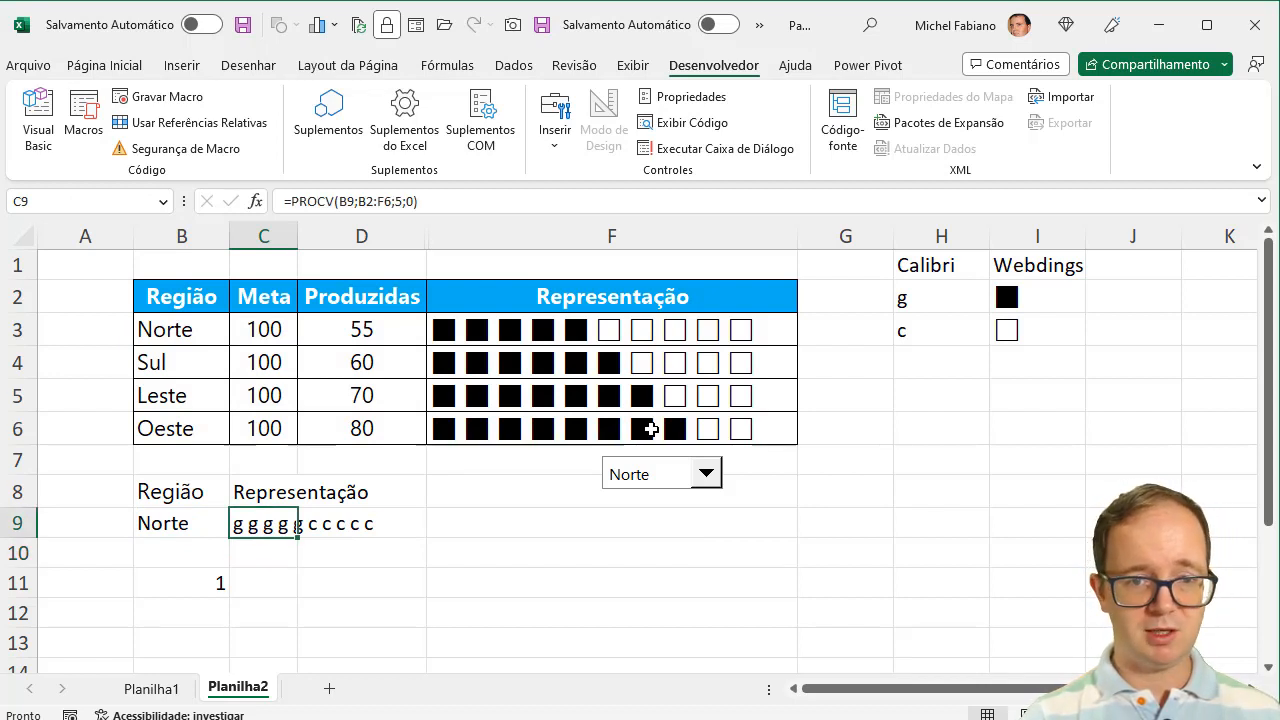
{"action": "type", "text": "="}
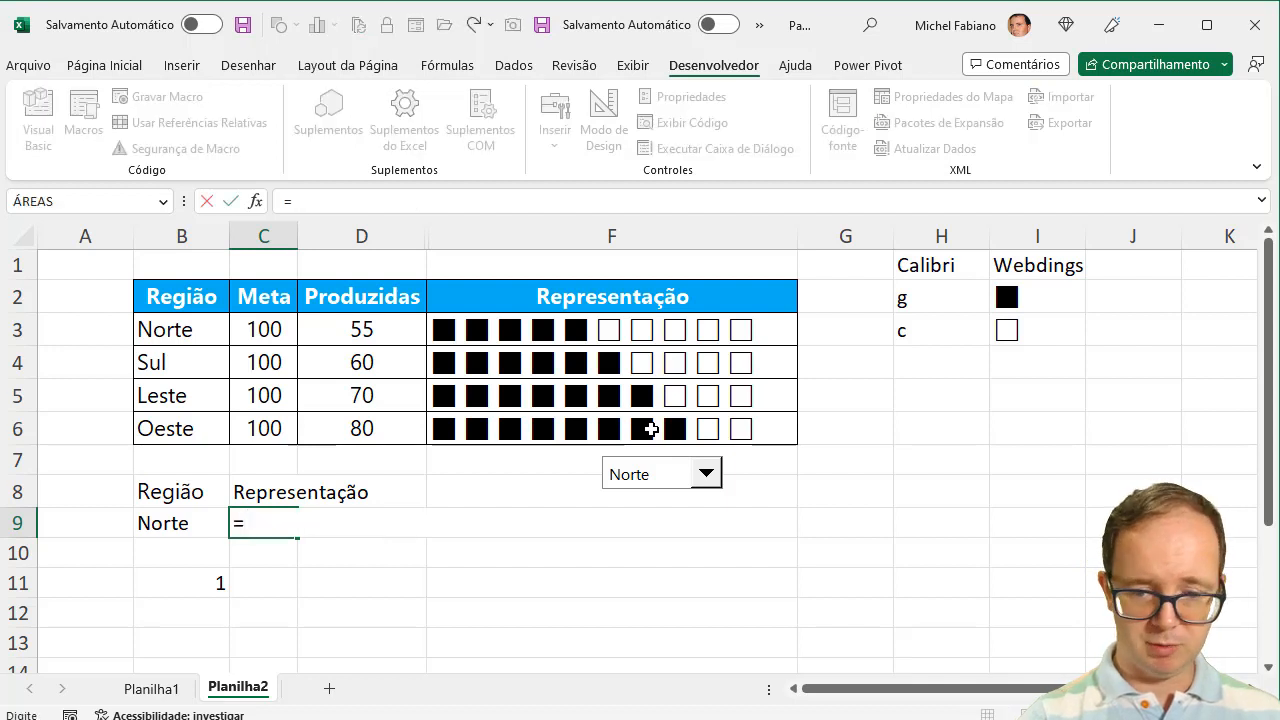
{"action": "type", "text": "índice"}
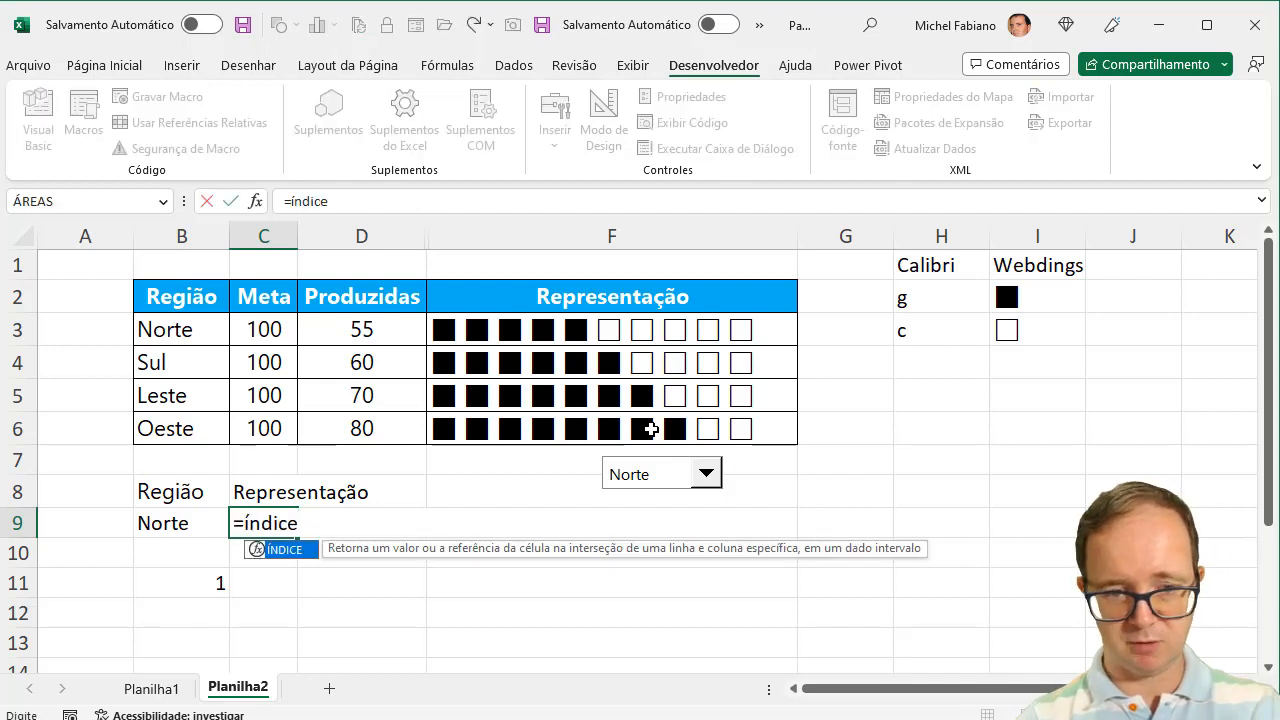
{"action": "type", "text": "("}
{"action": "left_click", "coordinate": [788, 336]}
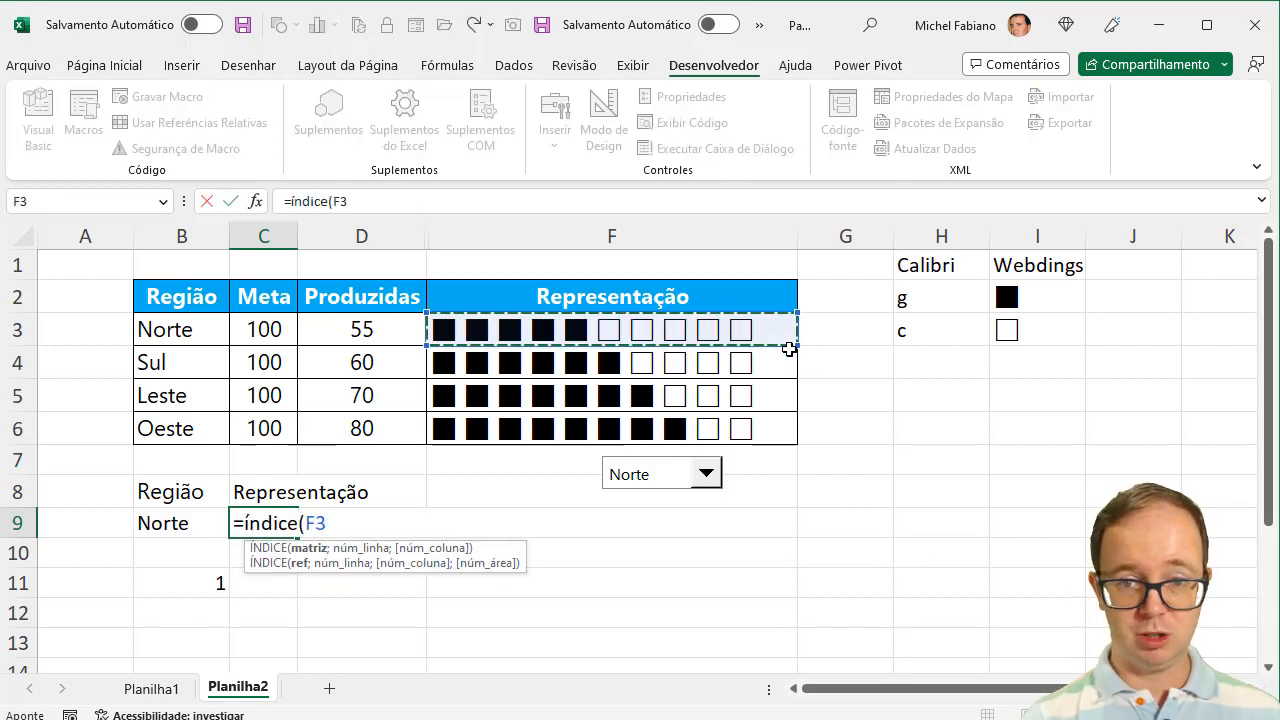
{"action": "left_click_drag", "start_coordinate": [788, 348], "coordinate": [783, 430]}
{"action": "type", "text": ";"}
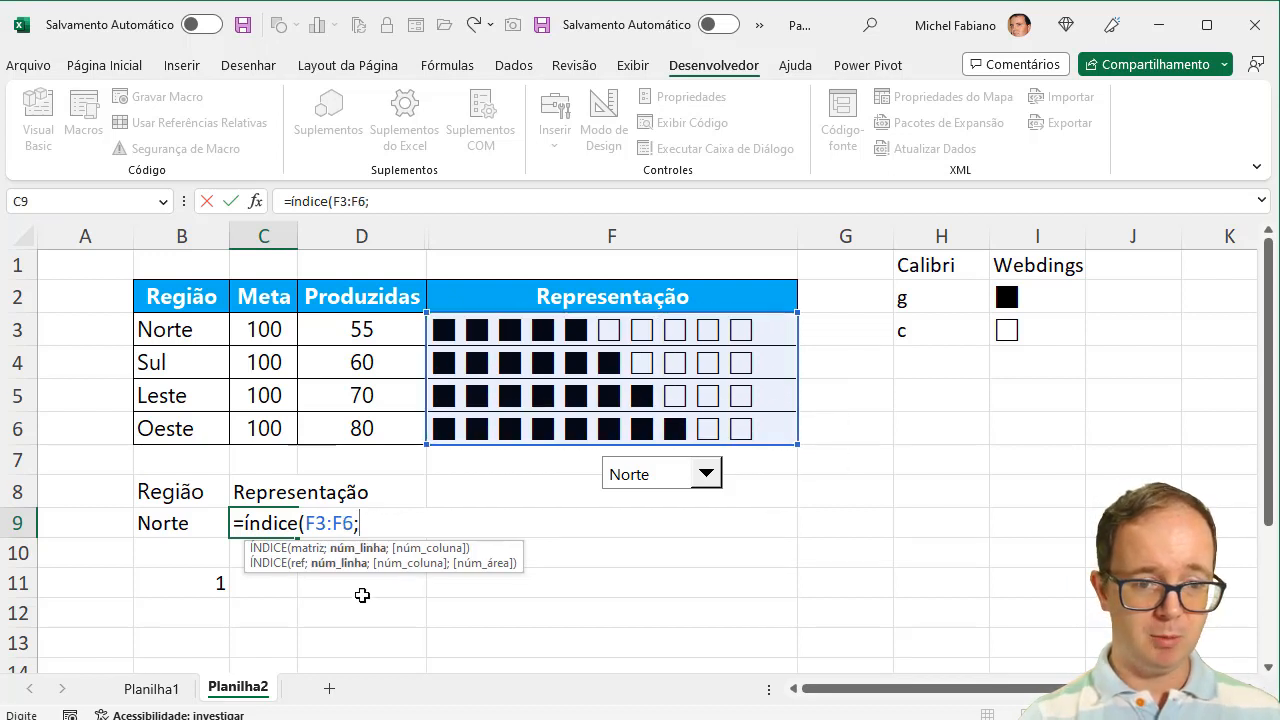
{"action": "left_click", "coordinate": [214, 585]}
{"action": "type", "text": ")"}
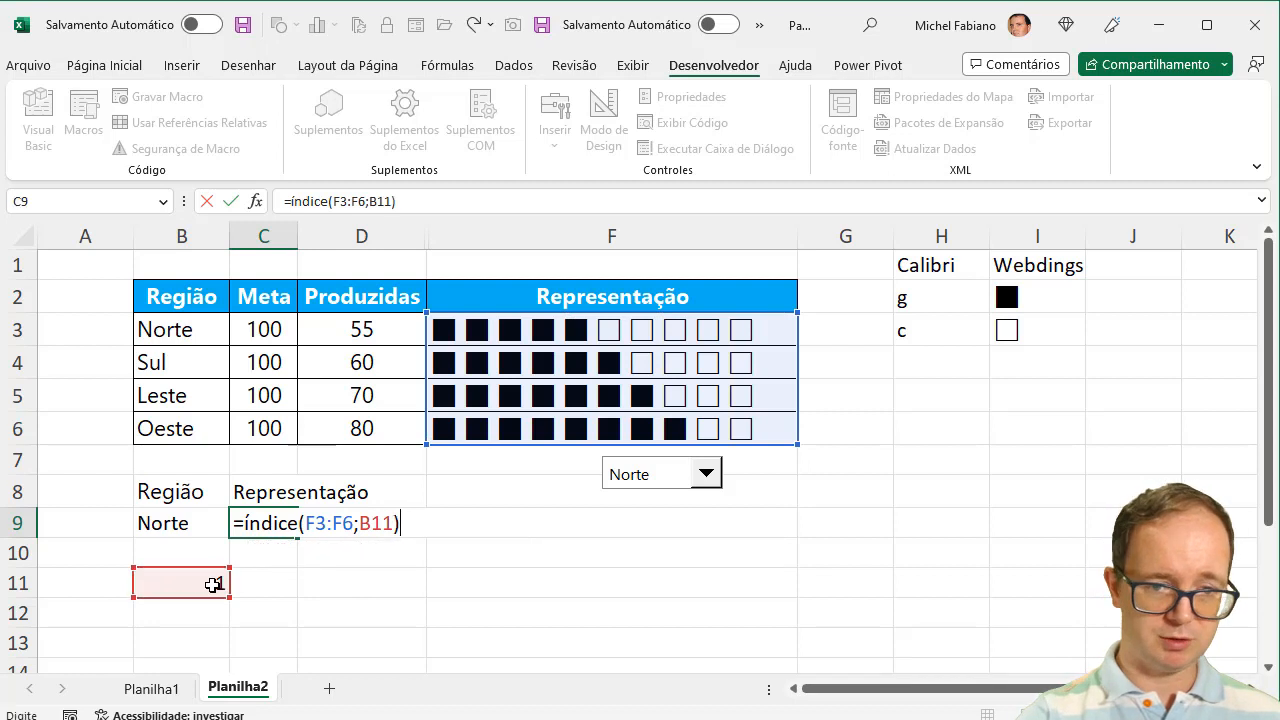
{"action": "key", "text": "Return"}
Test the combo box by choosing Sul and then Leste
{"action": "left_click", "coordinate": [706, 476]}
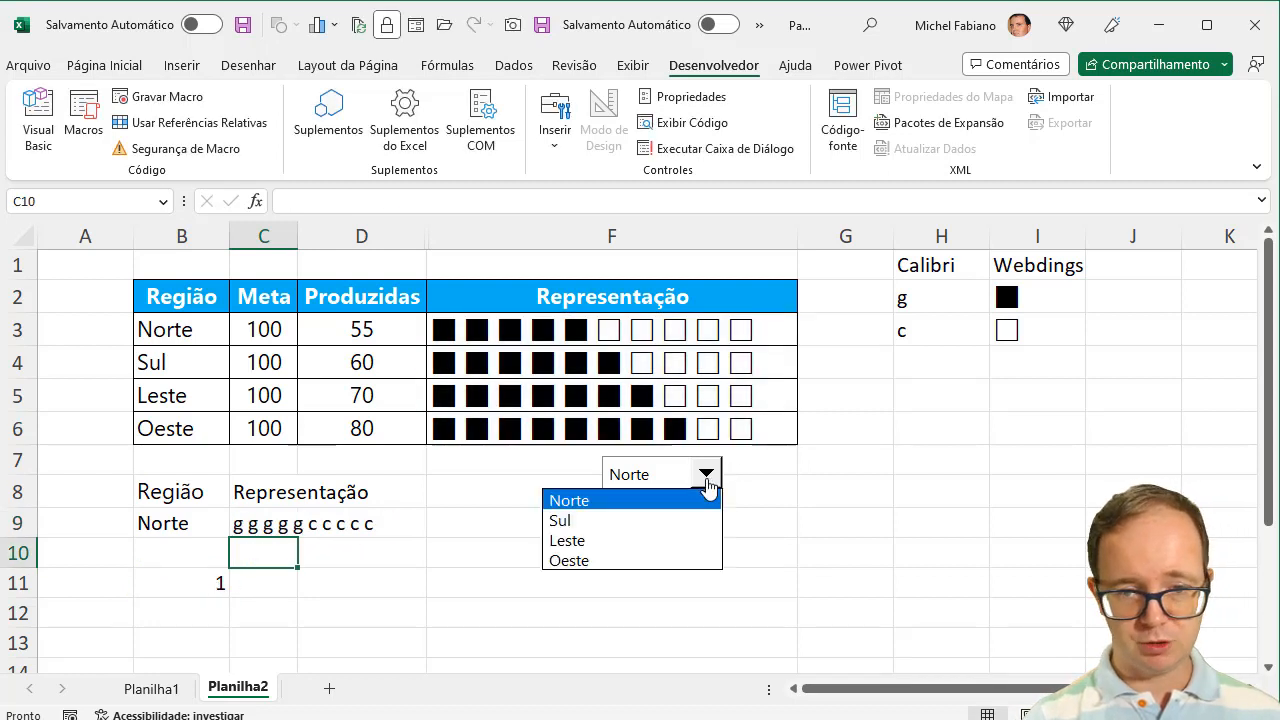
{"action": "left_click", "coordinate": [666, 520]}
{"action": "left_click", "coordinate": [707, 488]}
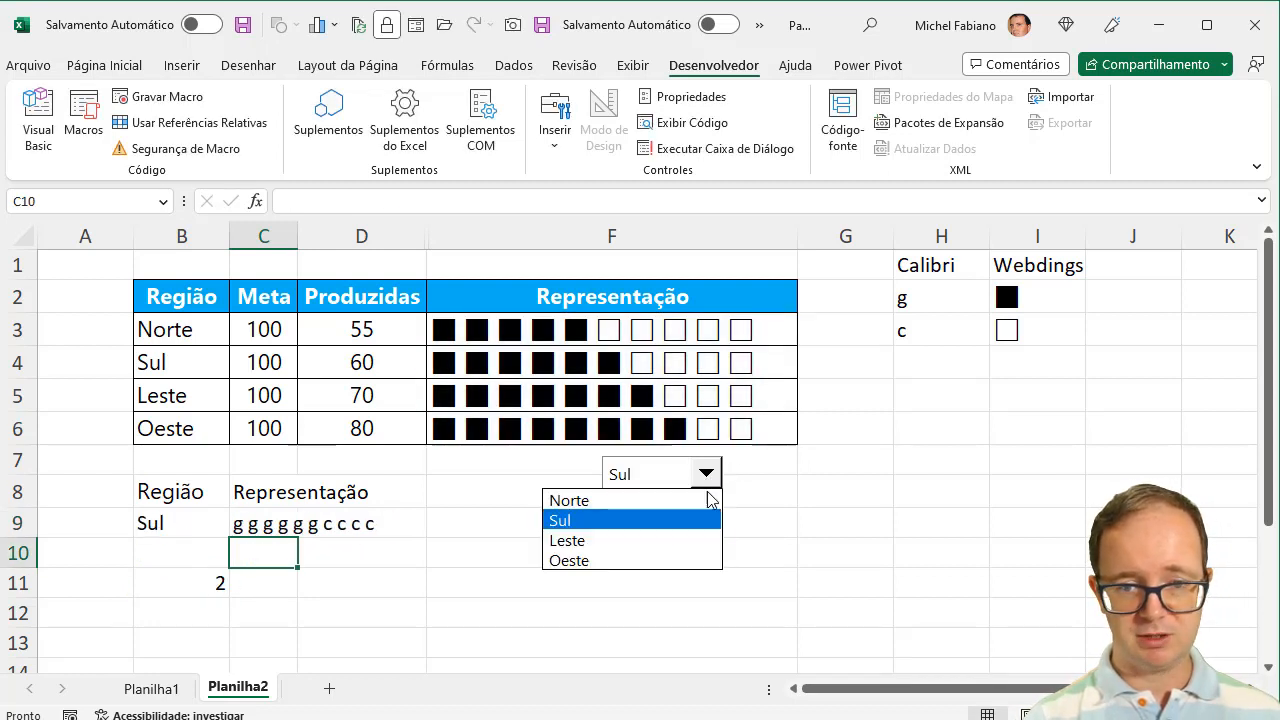
{"action": "left_click", "coordinate": [671, 541]}
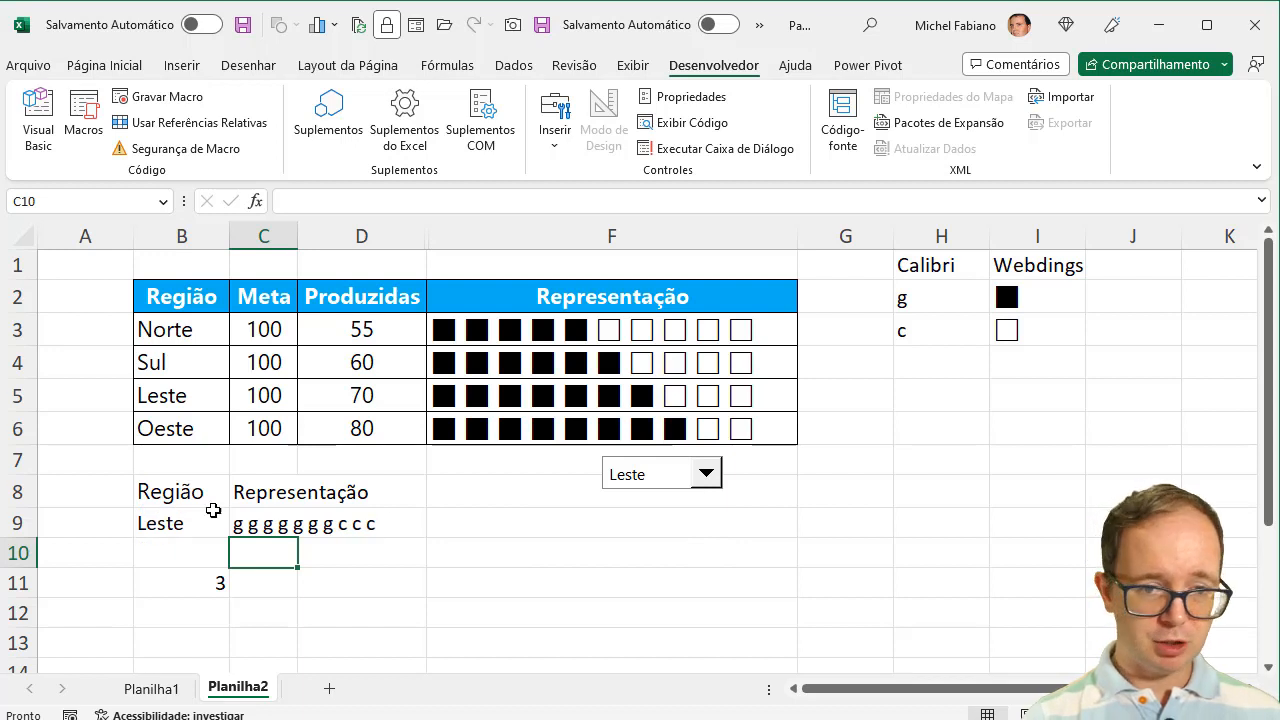
Change the font of cell C9 to Webdings
{"action": "left_click", "coordinate": [250, 522]}
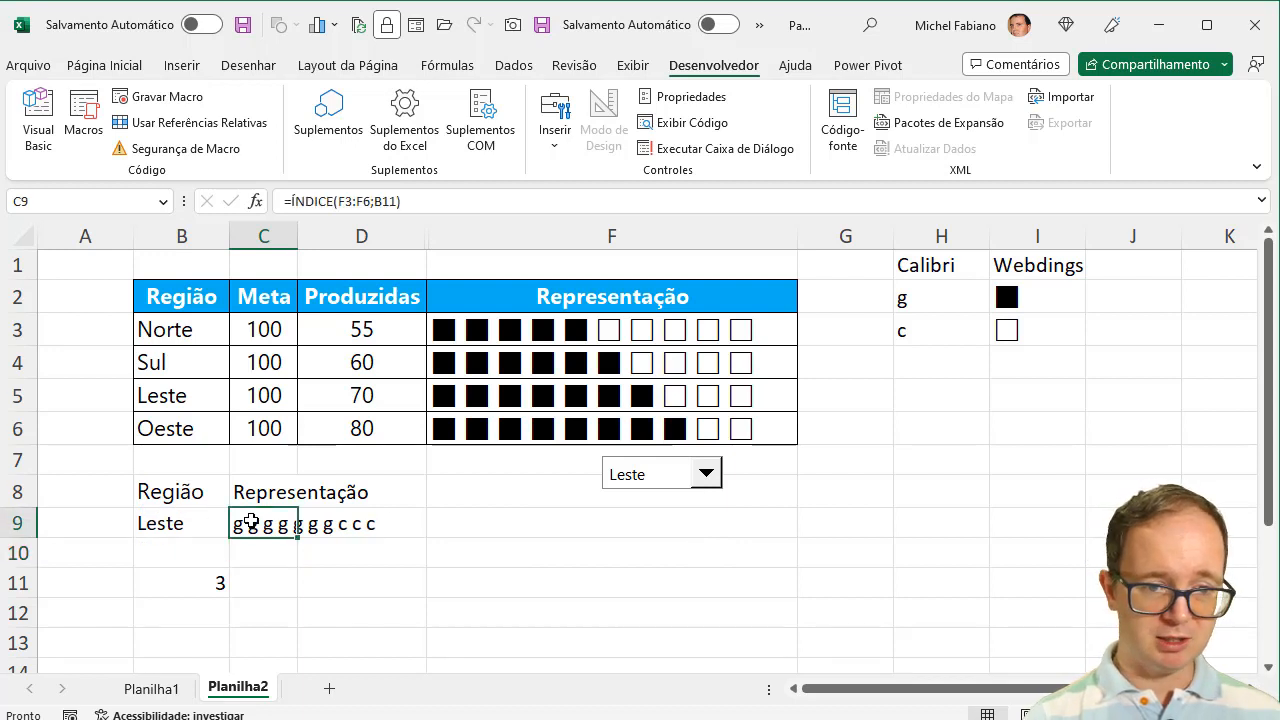
{"action": "left_click", "coordinate": [97, 74]}
{"action": "left_click", "coordinate": [255, 103]}
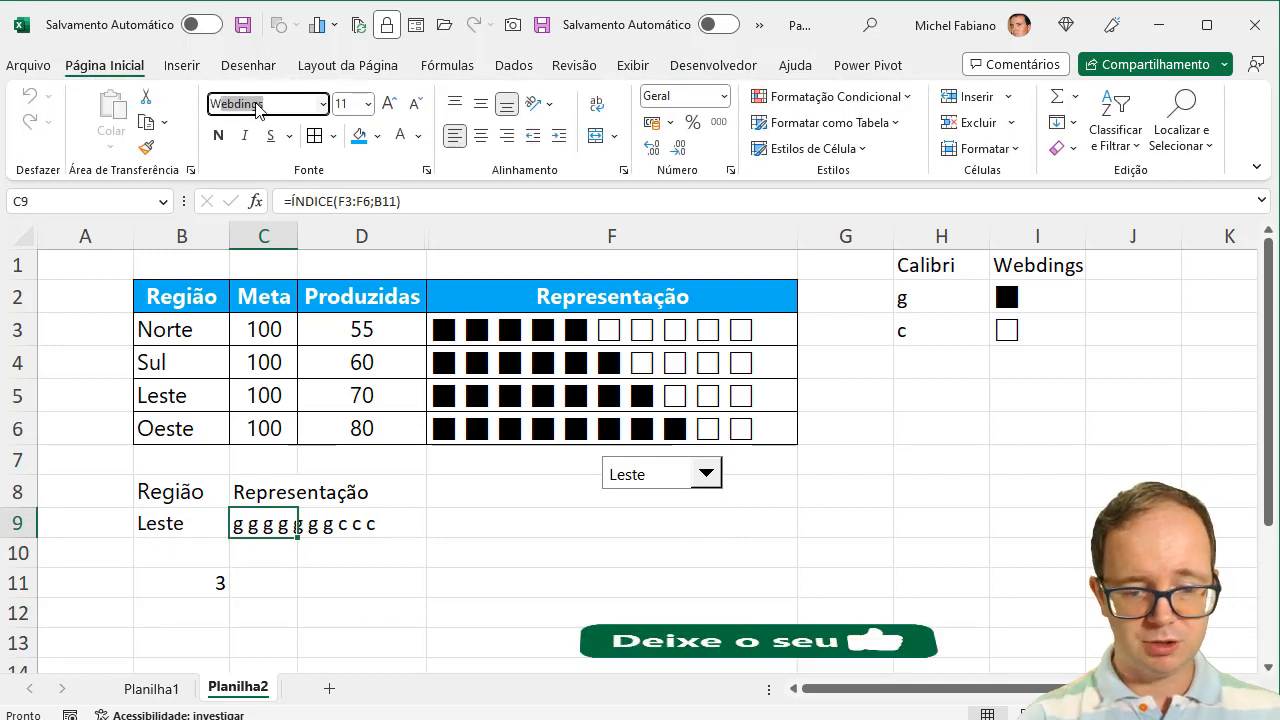
{"action": "type", "text": "Web"}
{"action": "key", "text": "Return"}
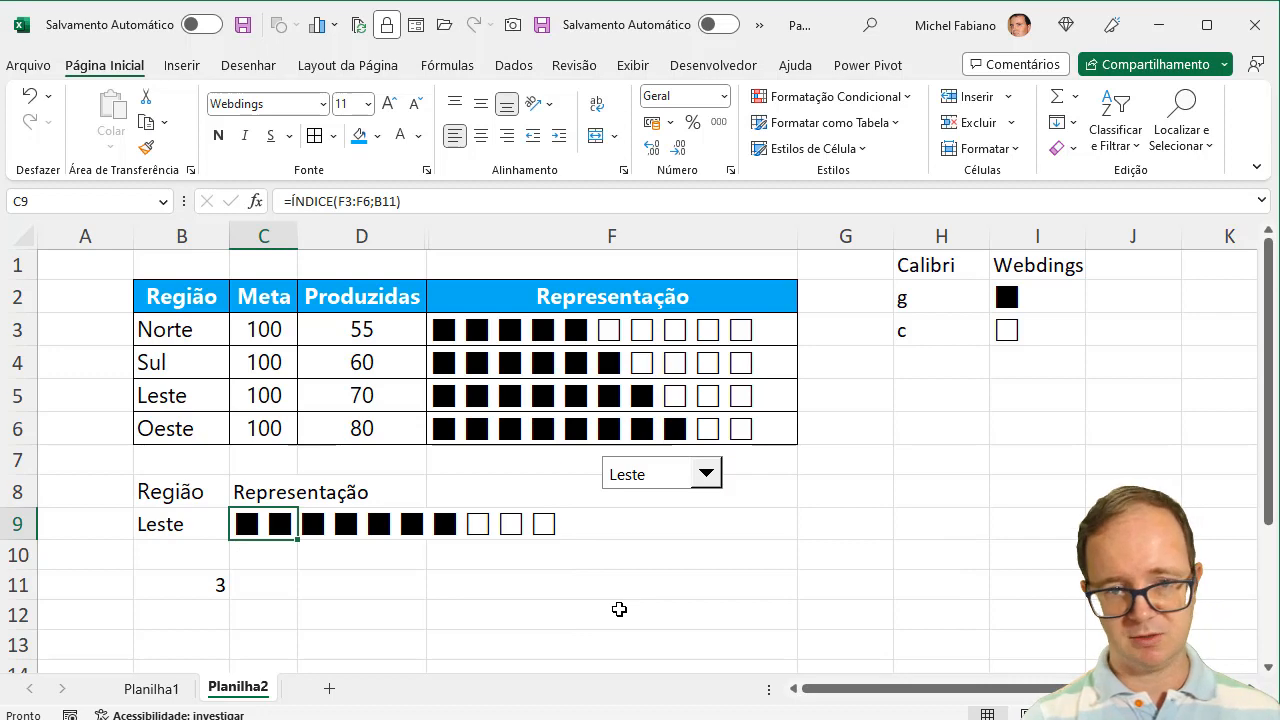
Draw a rectangle shape about 1.76 cm high and 7.7 cm wide across columns H to L, from row 5 to row 8
{"action": "scroll", "coordinate": [629, 447], "scroll_direction": "down", "scroll_amount": 4, "text": "ctrl"}
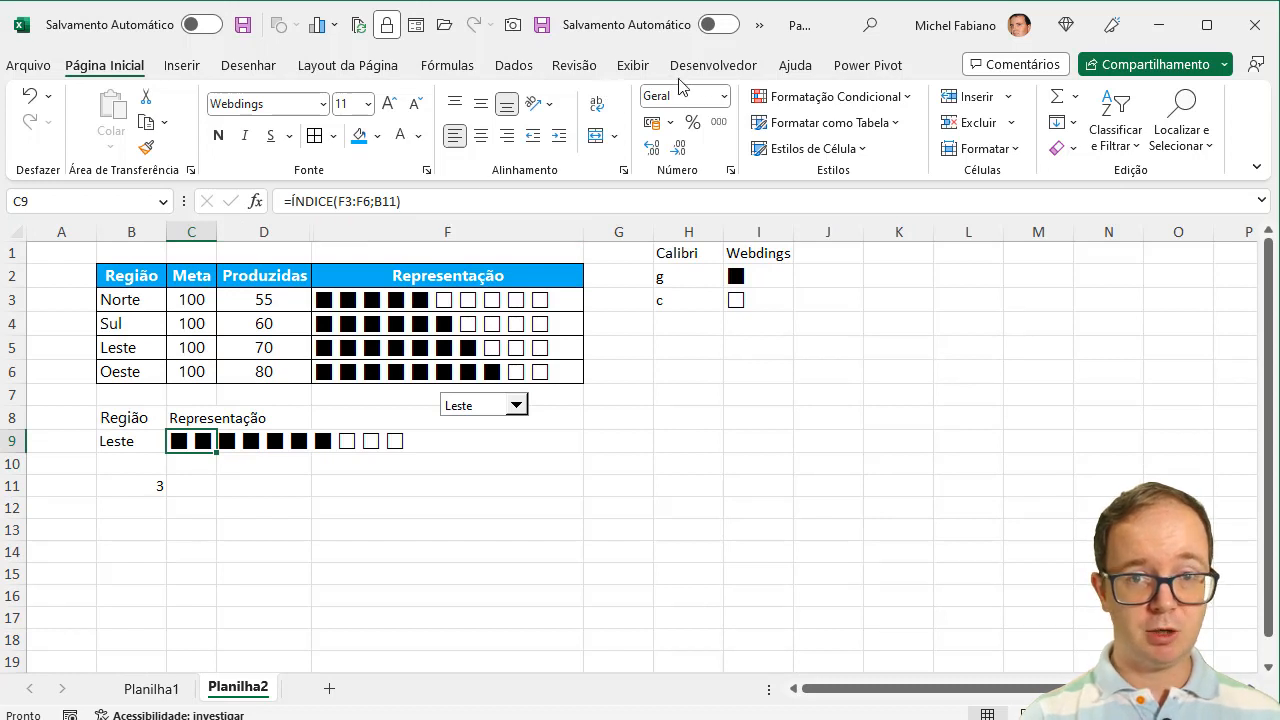
{"action": "left_click", "coordinate": [193, 70]}
{"action": "left_click", "coordinate": [277, 150]}
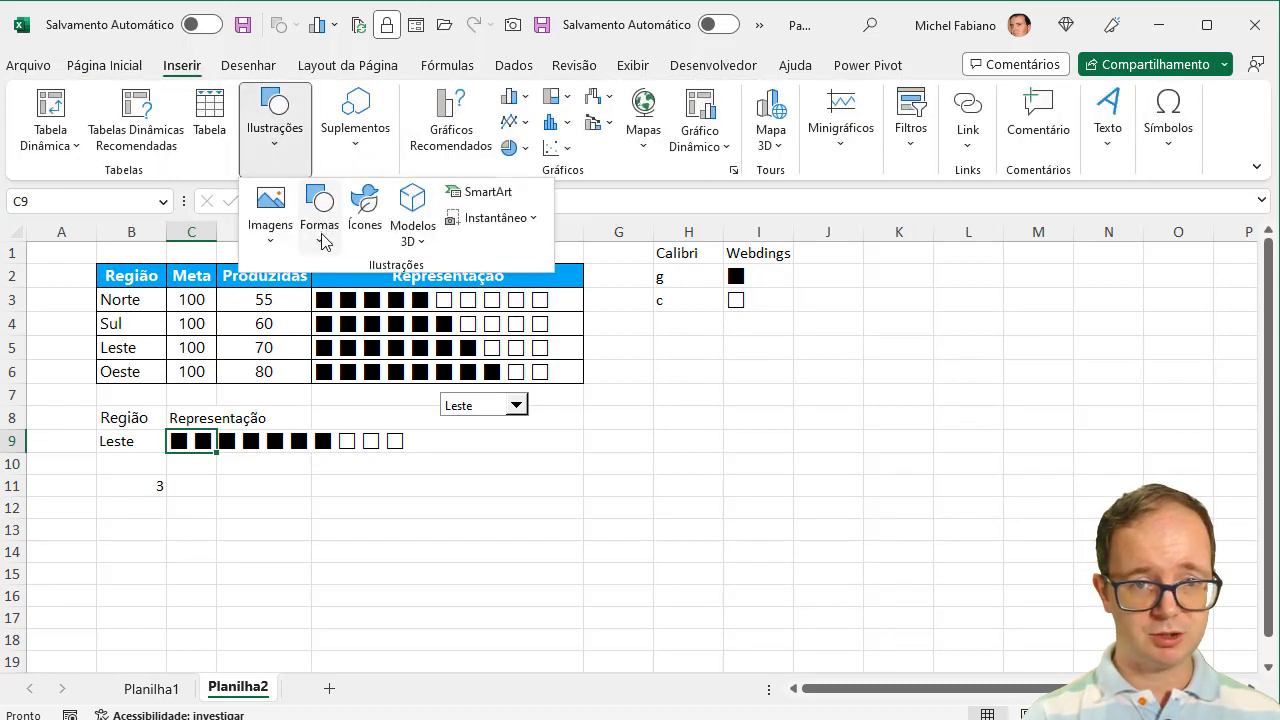
{"action": "left_click", "coordinate": [321, 228]}
{"action": "left_click", "coordinate": [372, 296]}
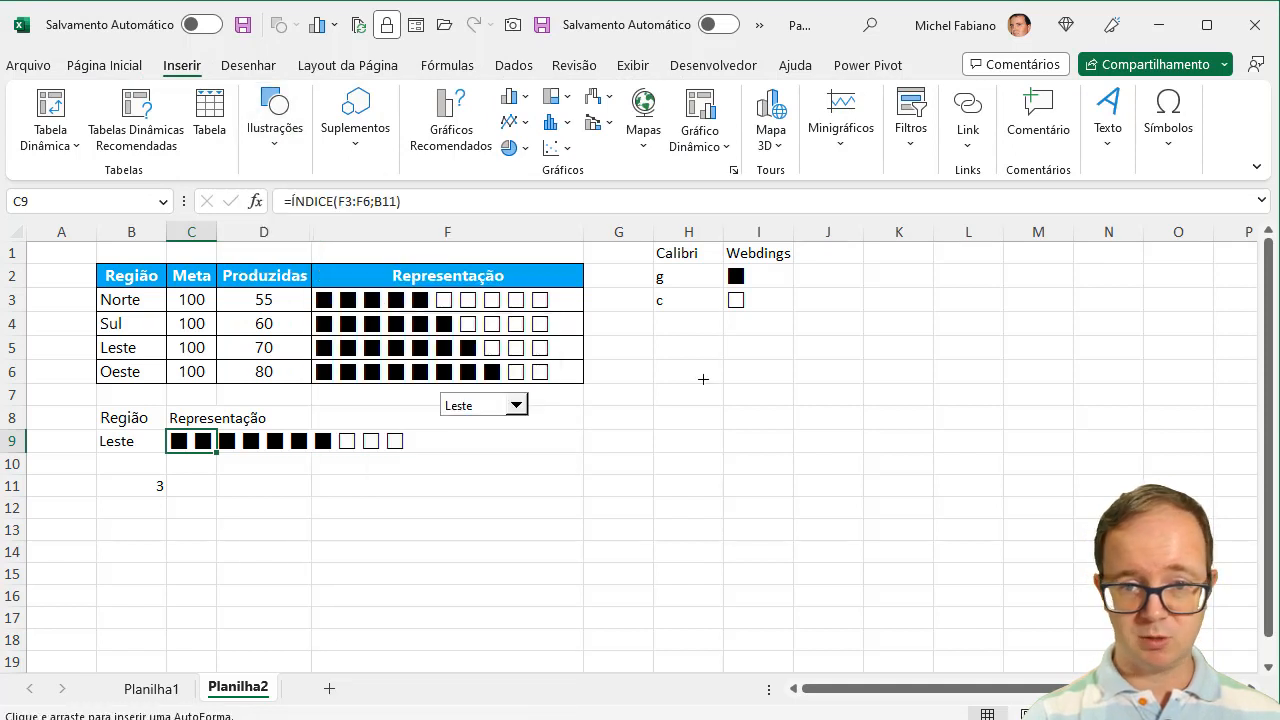
{"action": "left_click_drag", "start_coordinate": [682, 354], "coordinate": [1002, 427]}
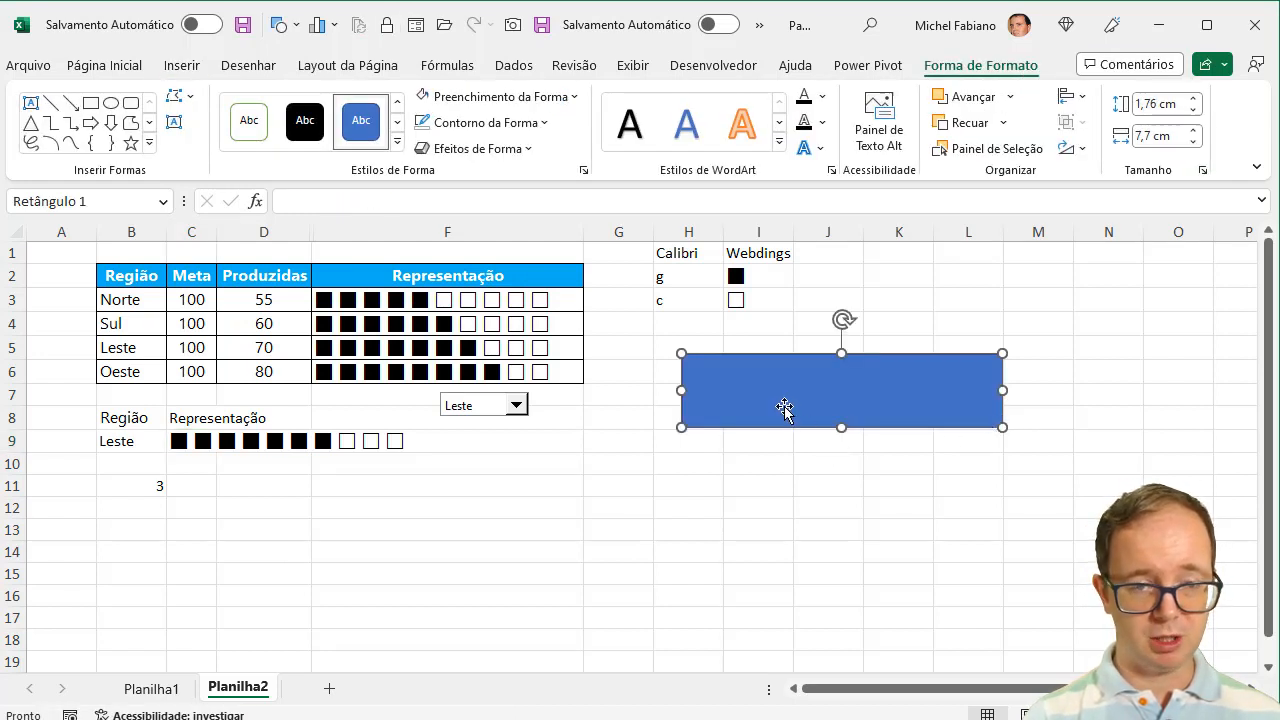
Link the blue rectangle's text to cell C9 with the formula =$C$9
{"action": "left_click", "coordinate": [334, 205]}
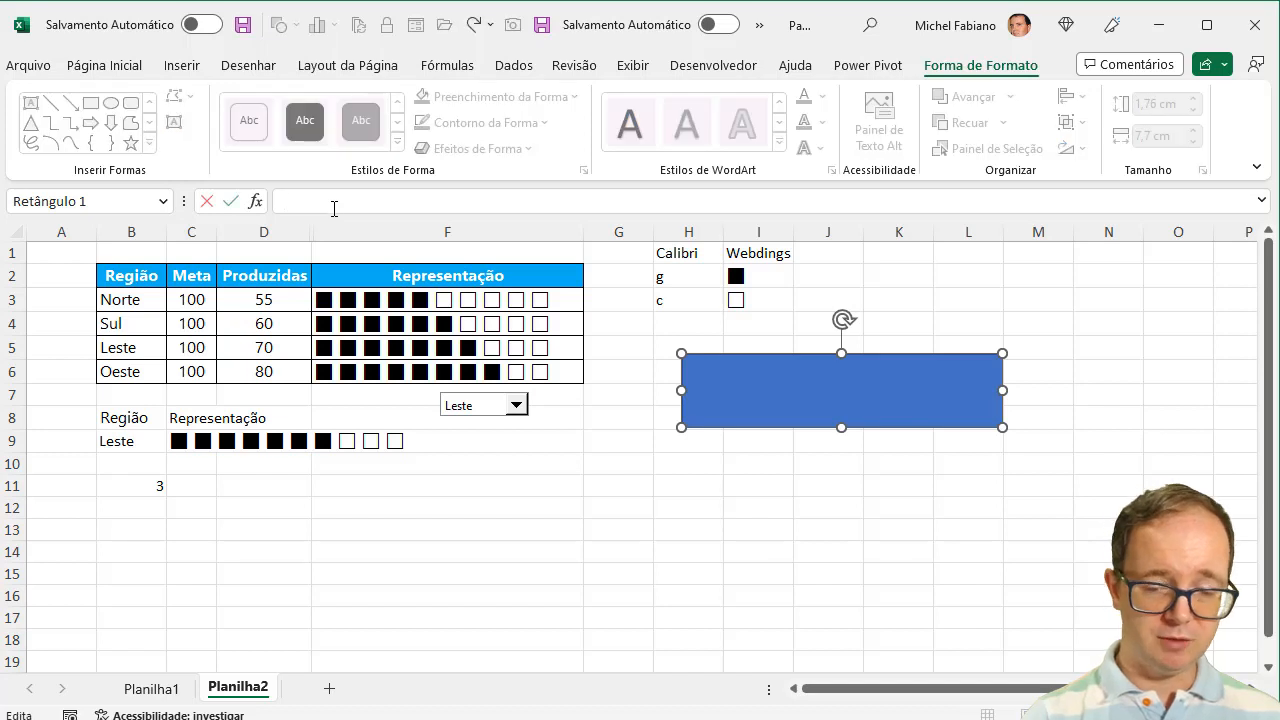
{"action": "type", "text": "="}
{"action": "left_click", "coordinate": [184, 443]}
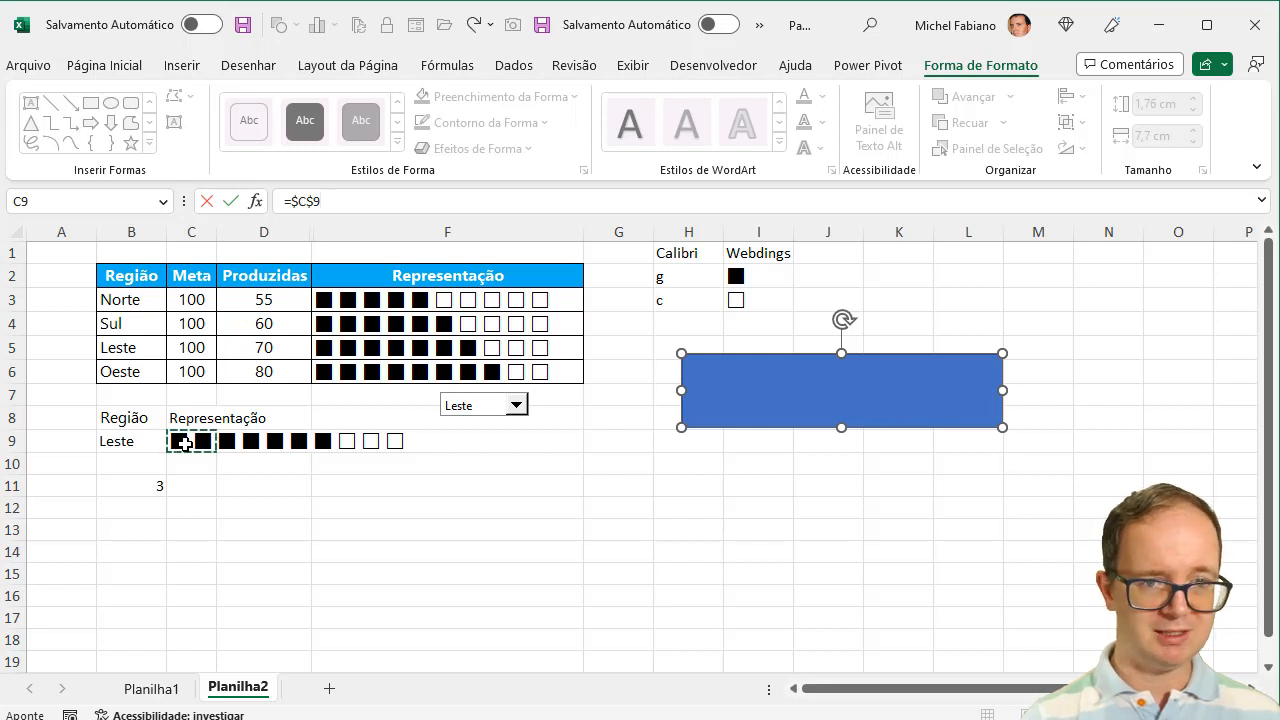
{"action": "key", "text": "Return"}
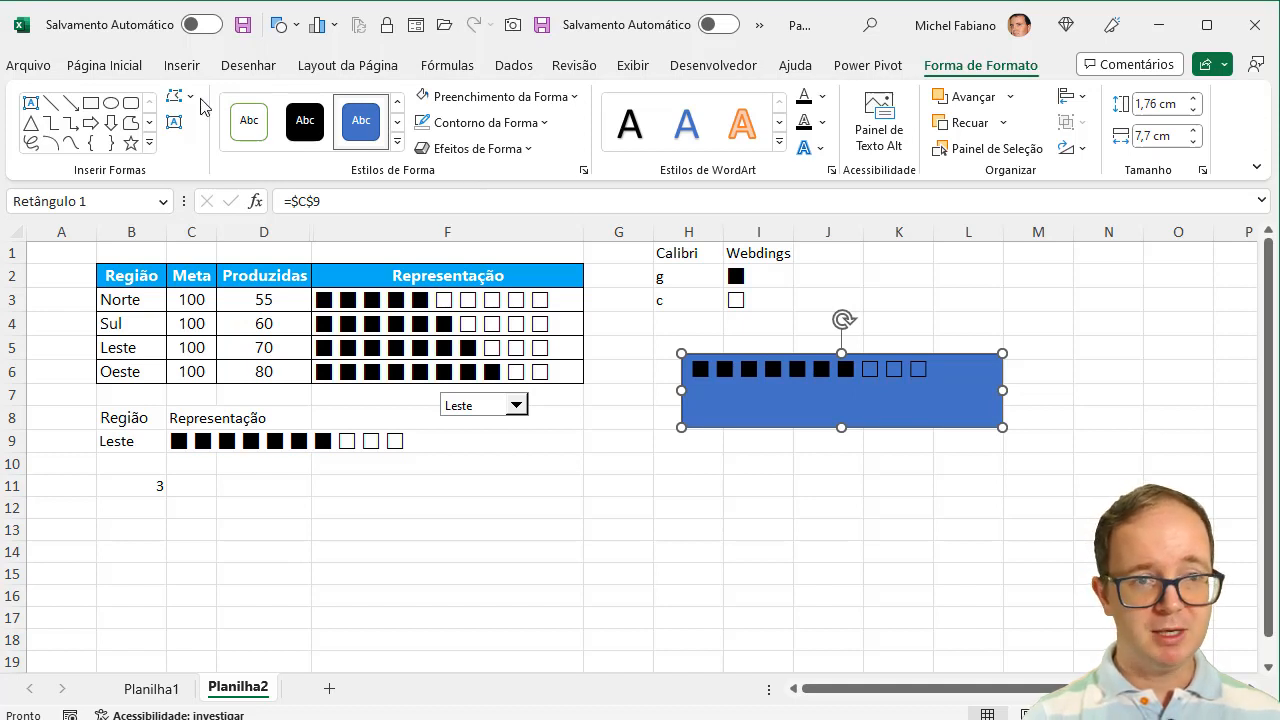
Align the linked squares inside the rectangle to the bottom and to the left
{"action": "left_click", "coordinate": [127, 66]}
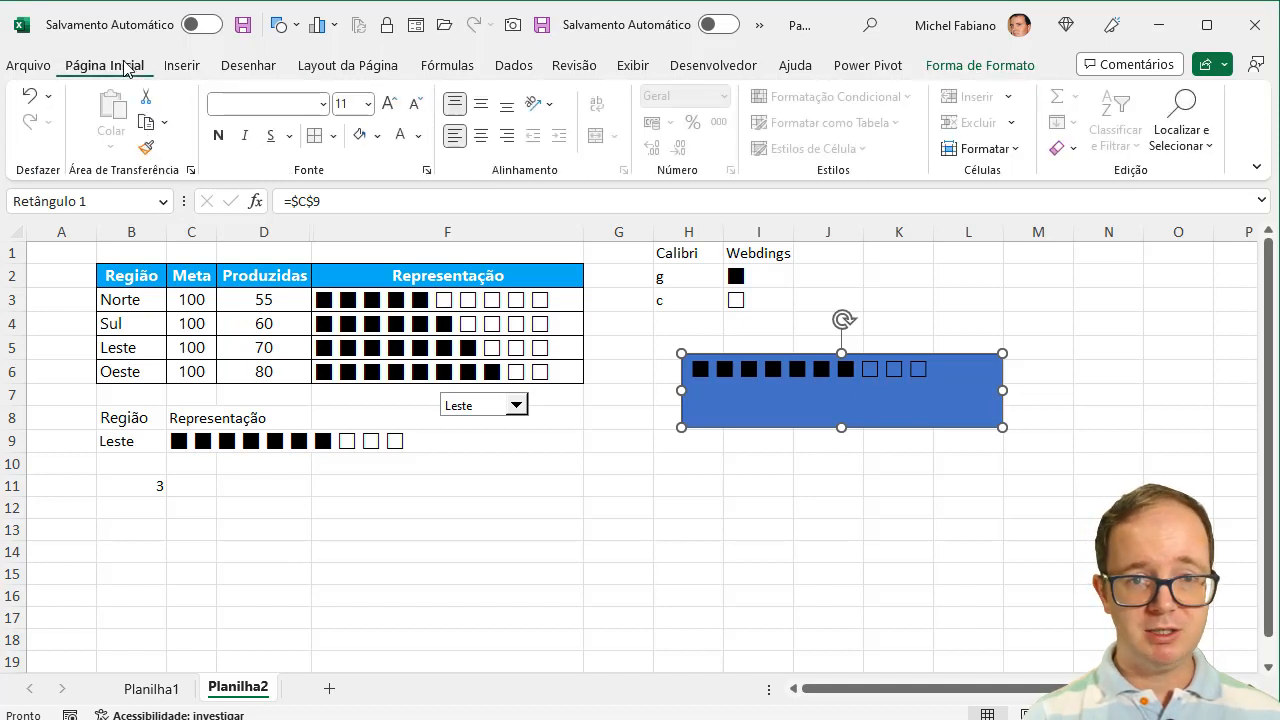
{"action": "left_click", "coordinate": [481, 106]}
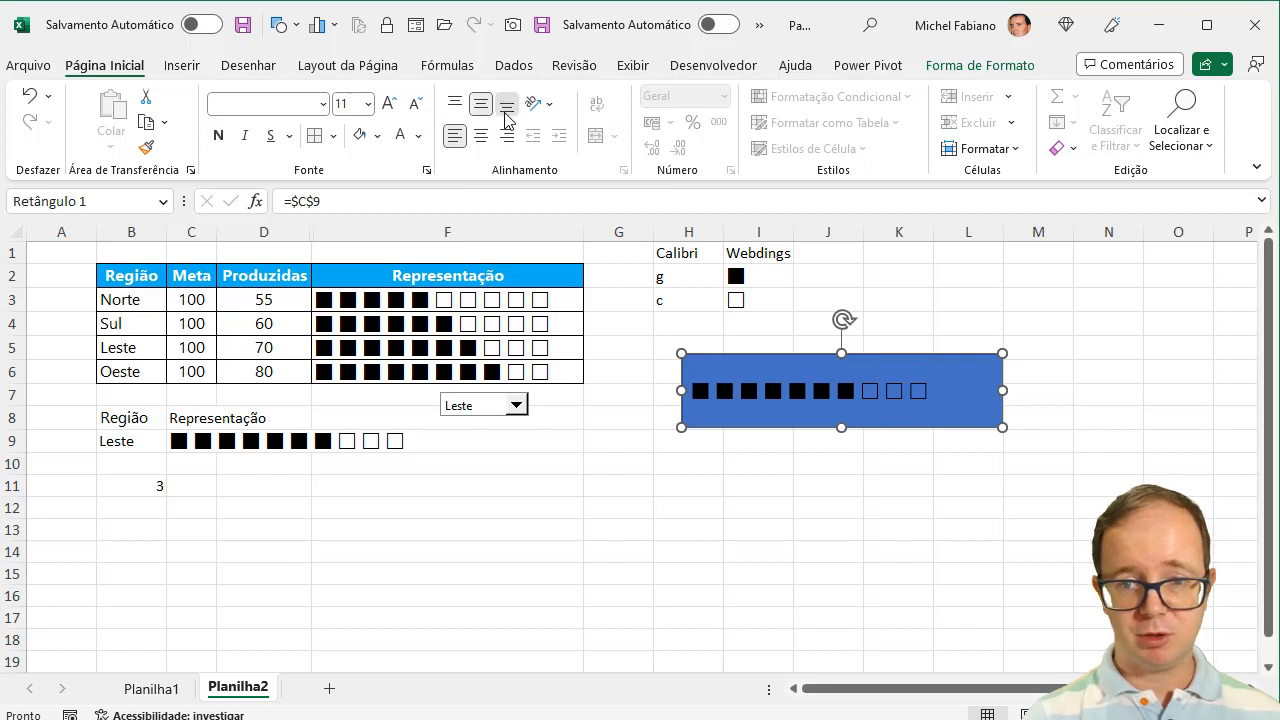
{"action": "left_click", "coordinate": [507, 106]}
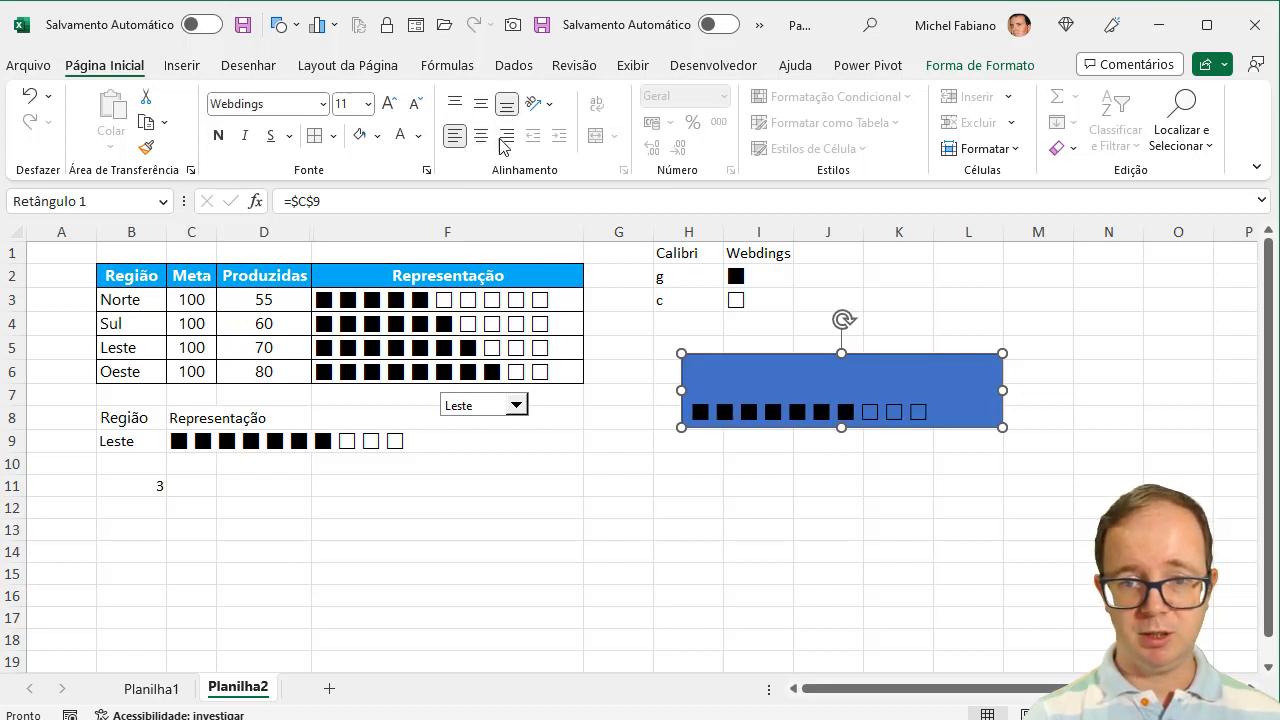
{"action": "left_click", "coordinate": [506, 137]}
{"action": "left_click", "coordinate": [481, 137]}
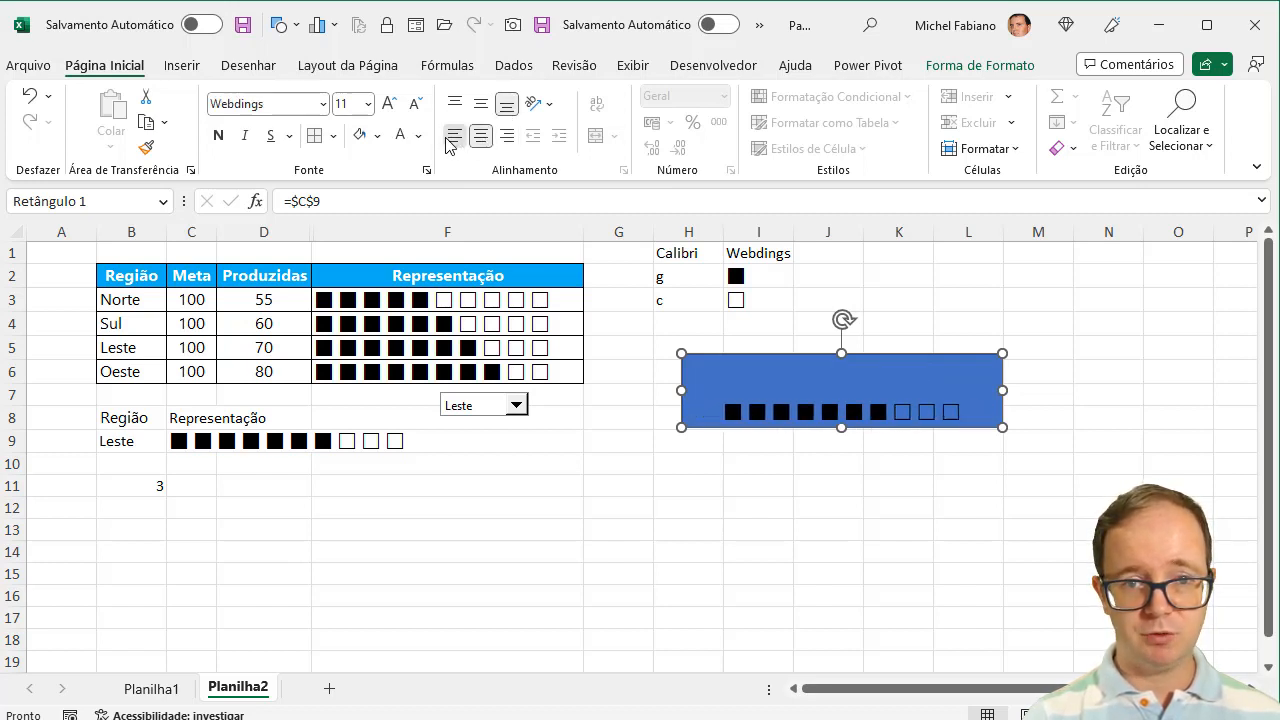
{"action": "left_click", "coordinate": [452, 137]}
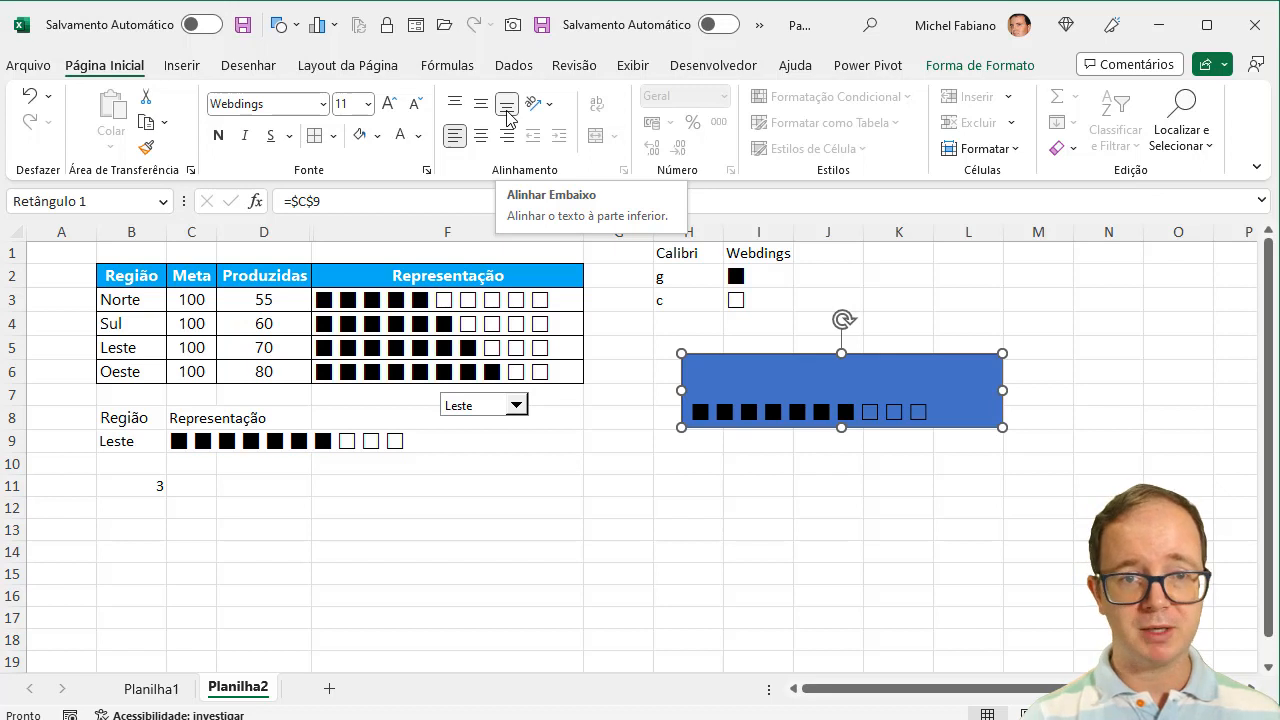
Fill the rectangle with the darkest theme blue and make its squares white
{"action": "left_click", "coordinate": [377, 136]}
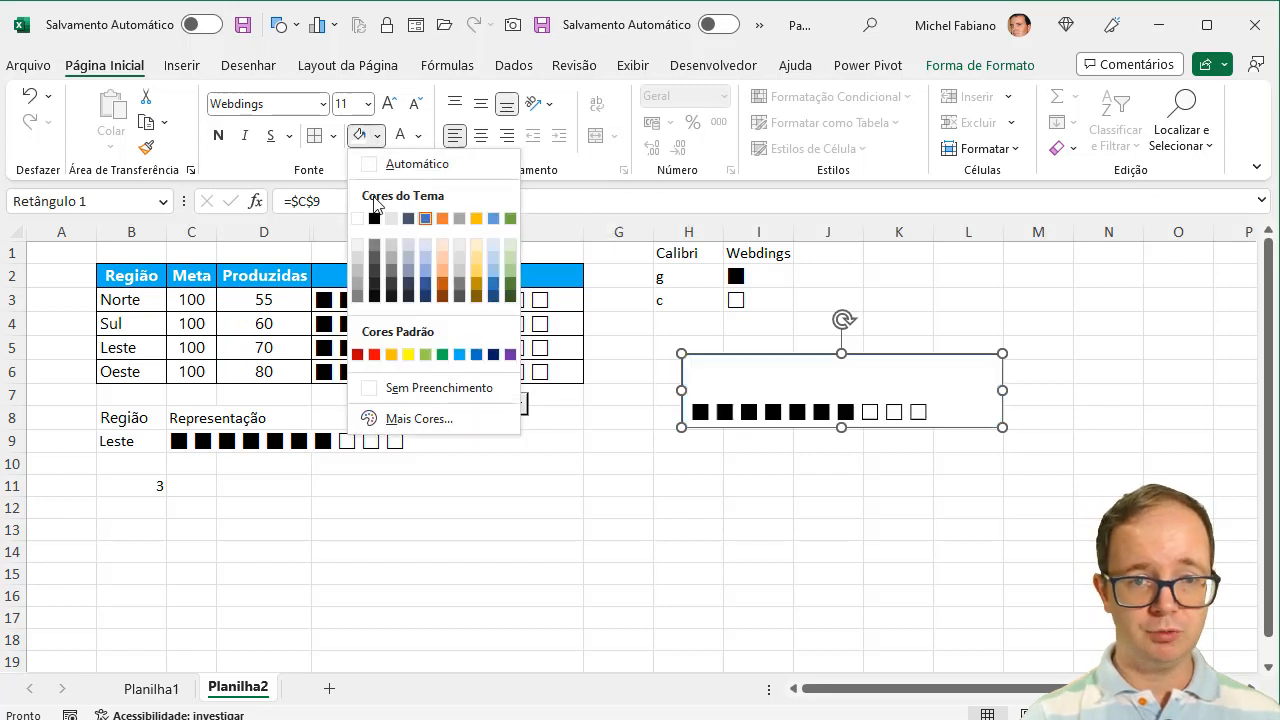
{"action": "left_click", "coordinate": [425, 298]}
{"action": "left_click", "coordinate": [404, 140]}
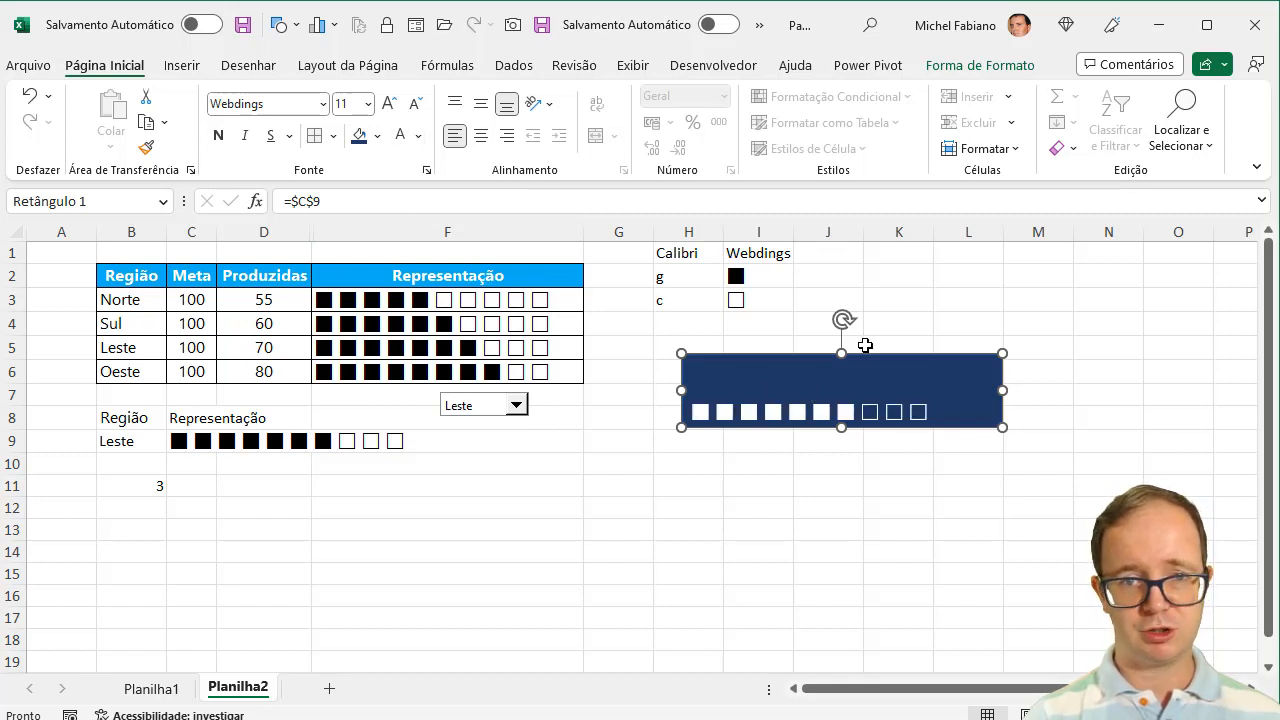
Remove the rectangle's outline and apply a centred outer shadow to it
{"action": "left_click", "coordinate": [968, 72]}
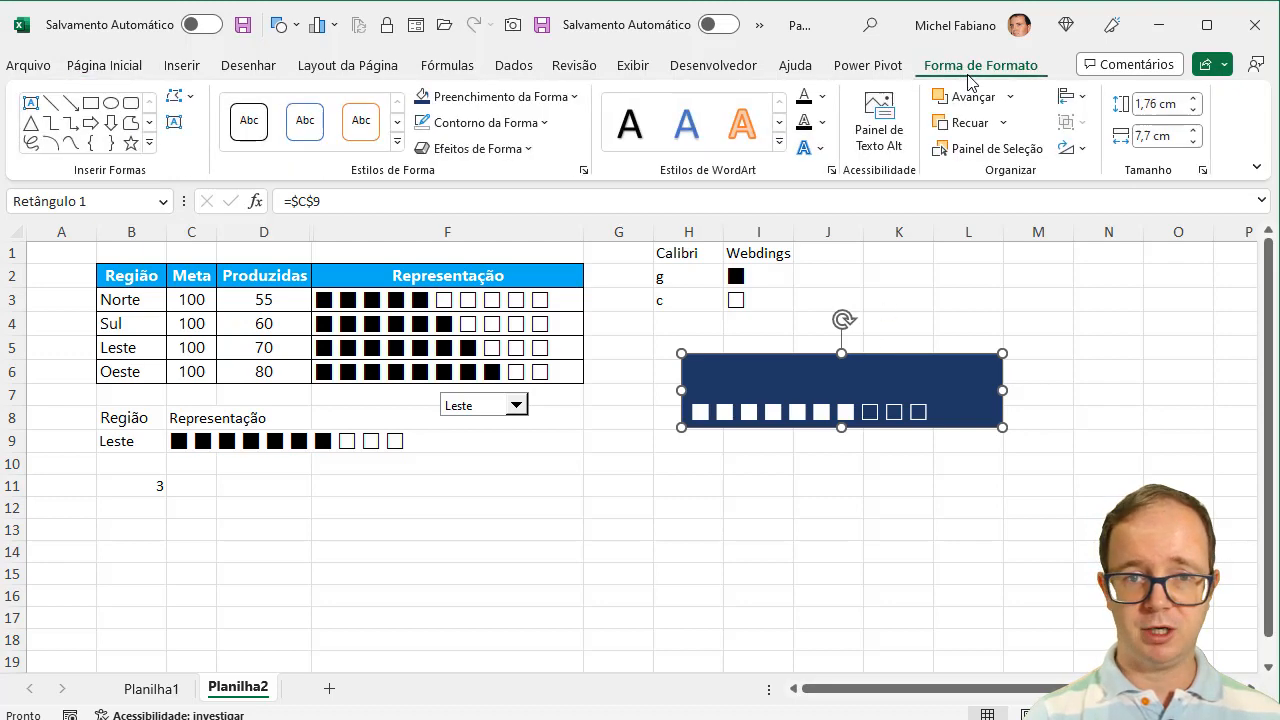
{"action": "left_click", "coordinate": [540, 122]}
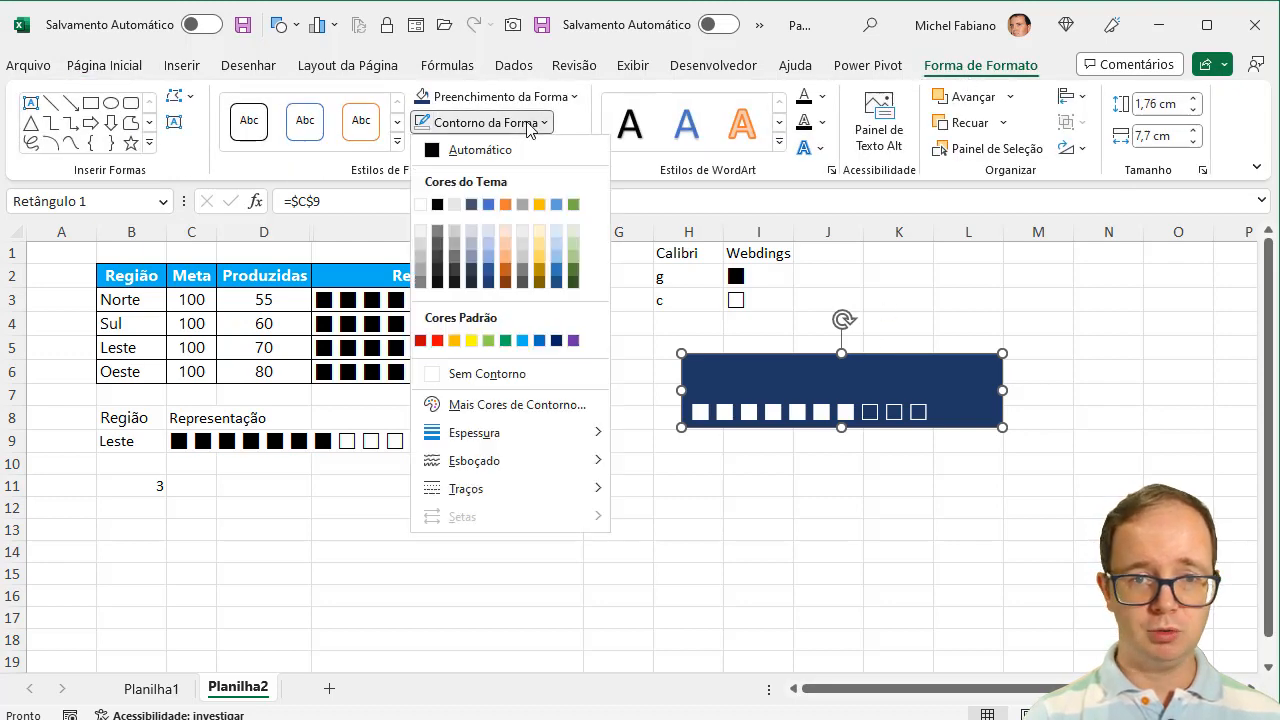
{"action": "left_click", "coordinate": [466, 375]}
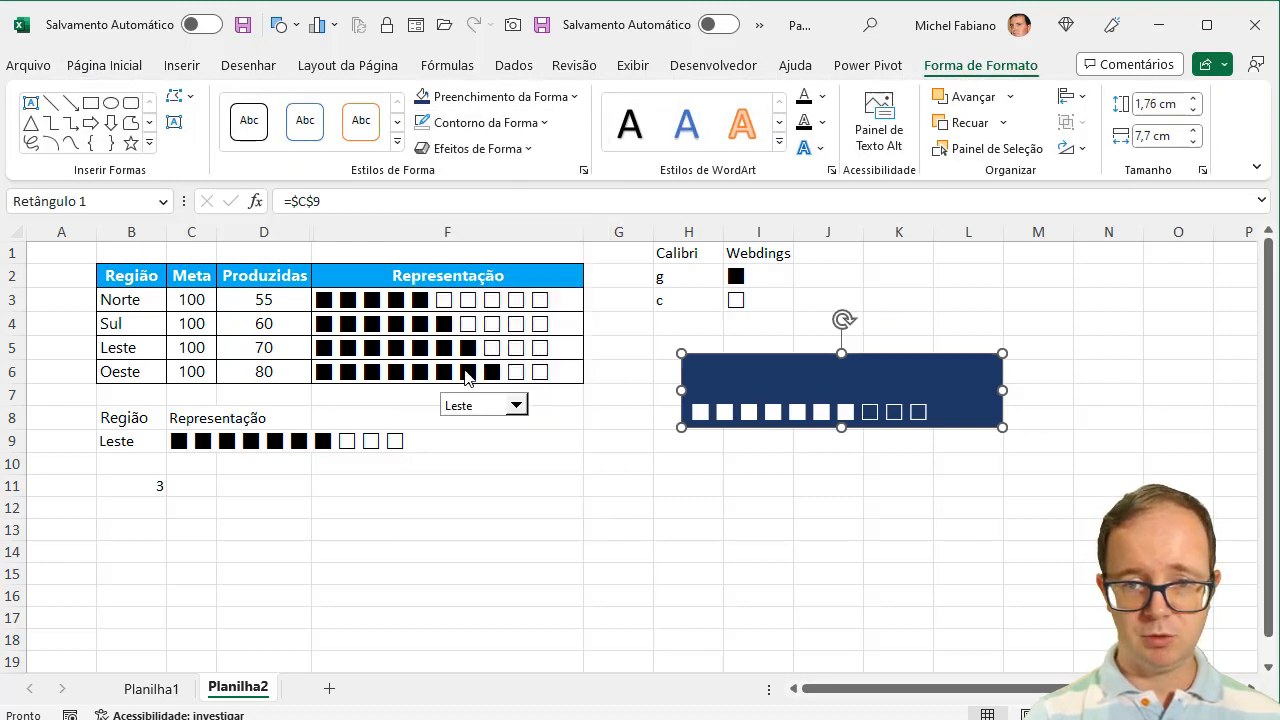
{"action": "left_click", "coordinate": [512, 150]}
{"action": "mouse_move", "coordinate": [552, 260]}
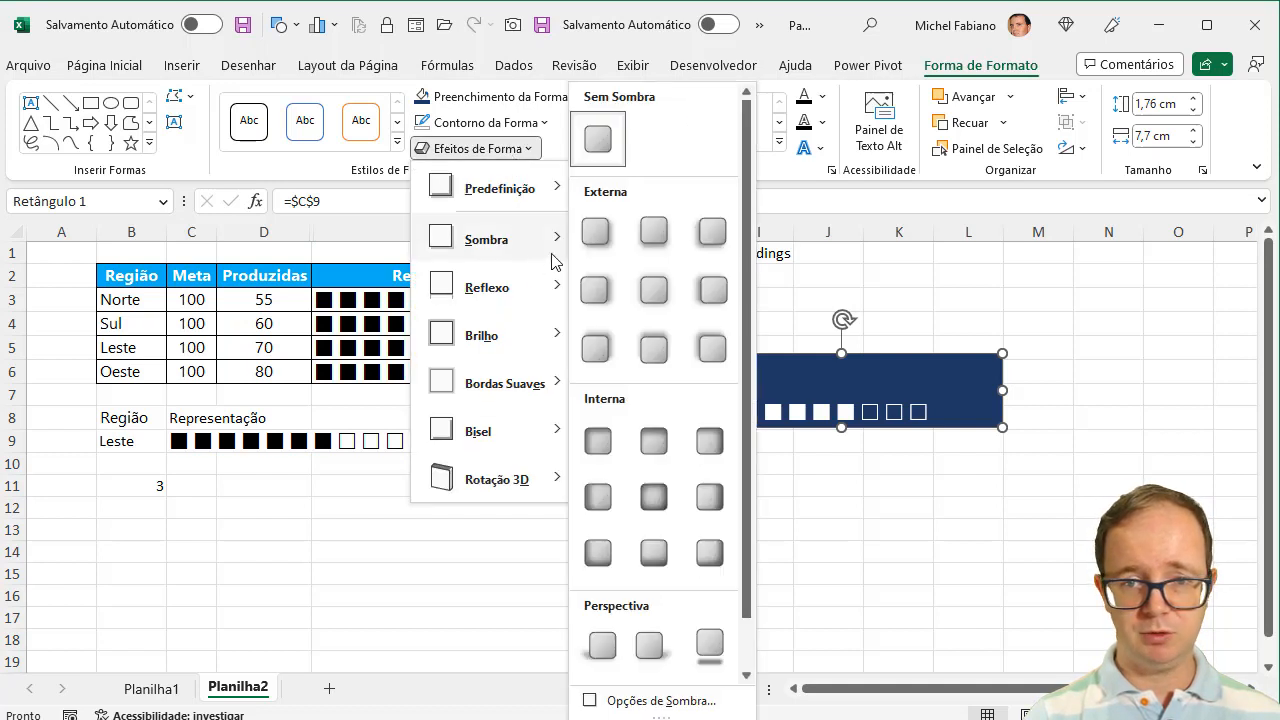
{"action": "left_click", "coordinate": [641, 286]}
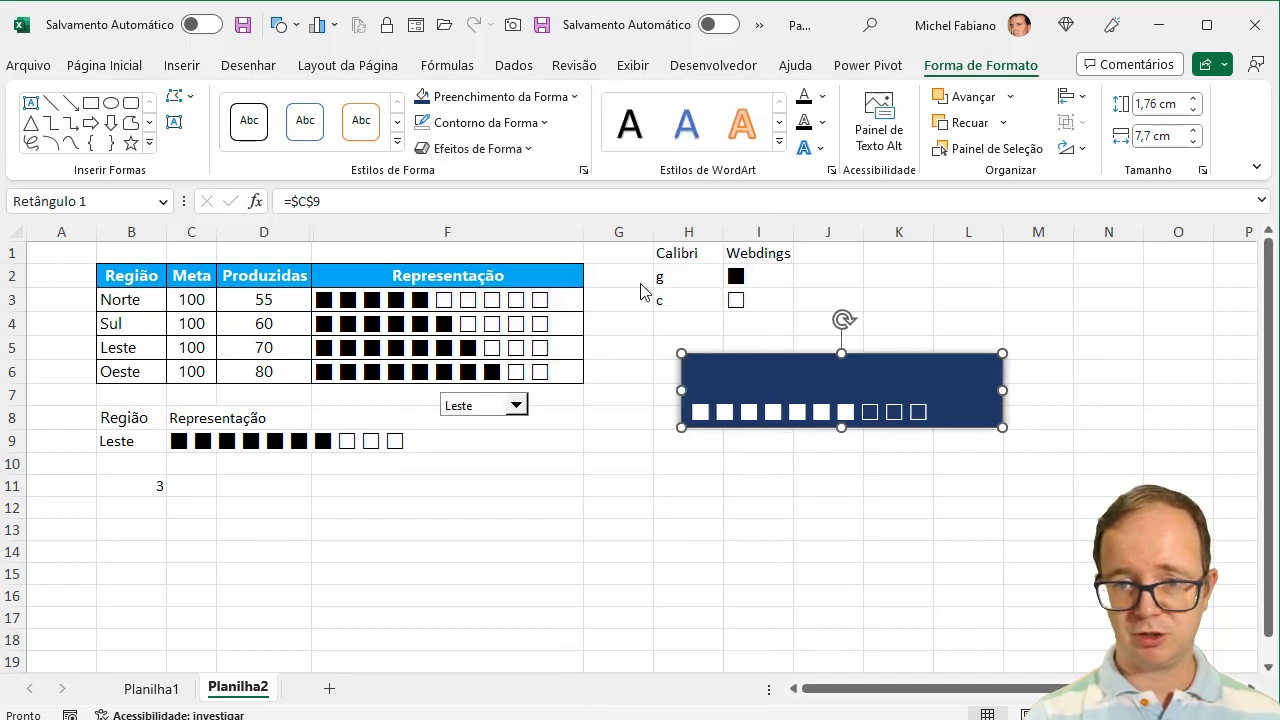
{"action": "left_click", "coordinate": [671, 488]}
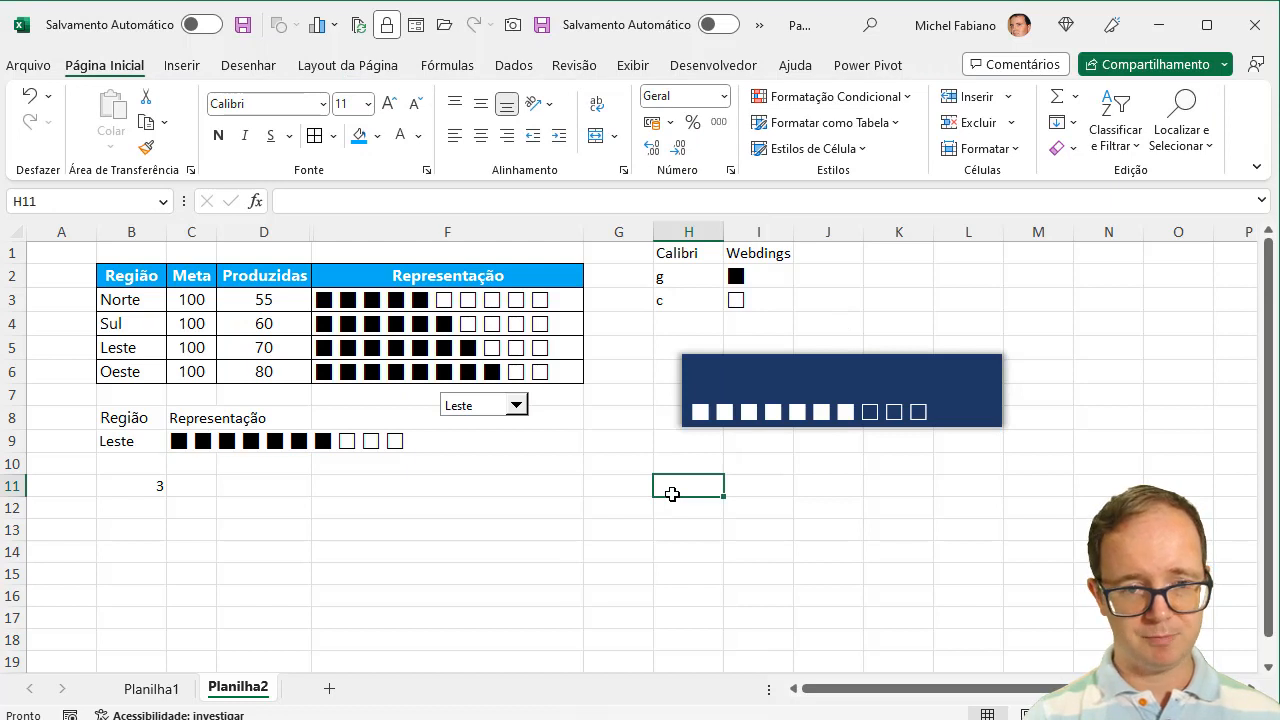
Insert a text box in the blank area below the combo box, around row 11 of column F
{"action": "left_click", "coordinate": [178, 66]}
{"action": "left_click", "coordinate": [298, 150]}
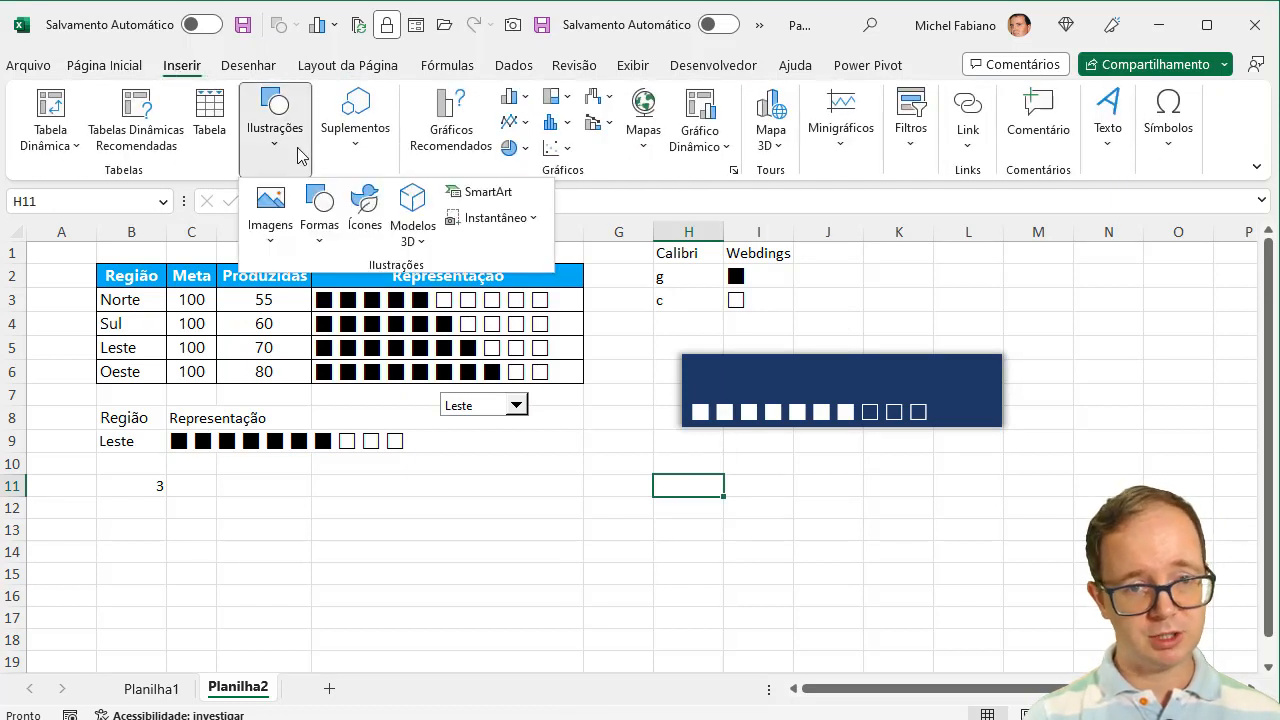
{"action": "left_click", "coordinate": [315, 245]}
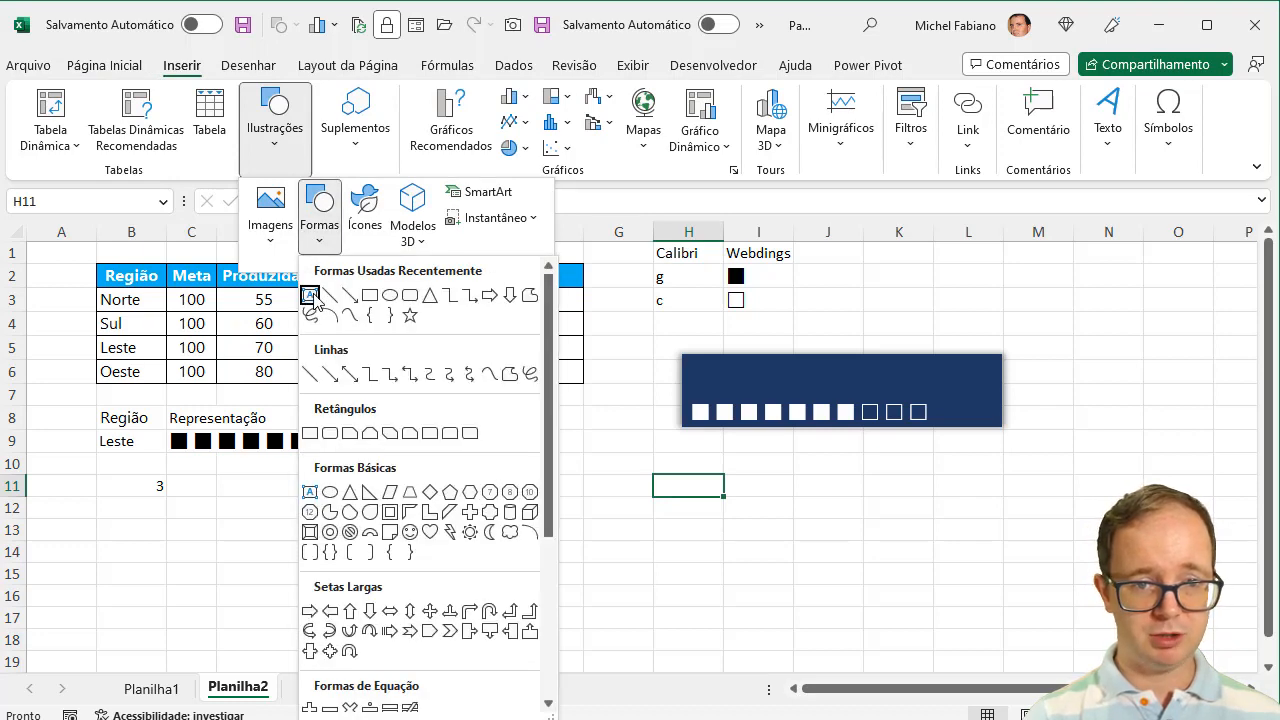
{"action": "left_click", "coordinate": [310, 295]}
{"action": "left_click", "coordinate": [503, 463]}
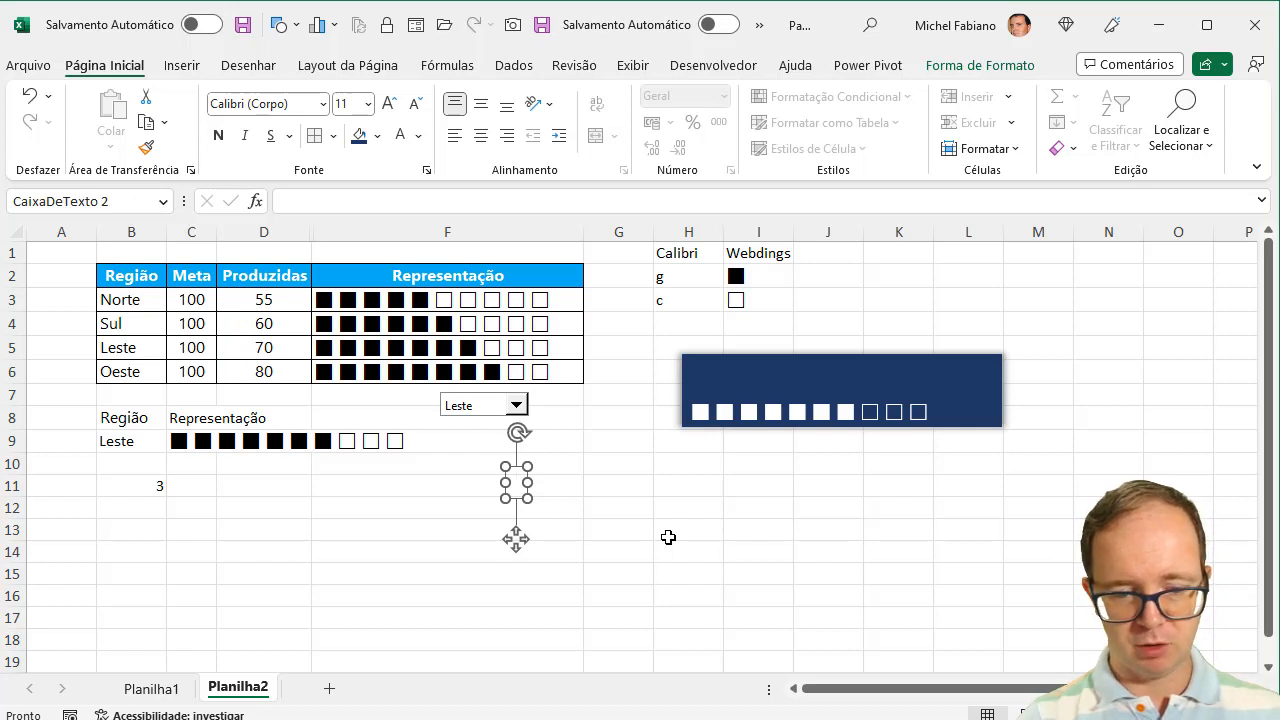
Enter "Progresso da Produção" as the text of the new text box
{"action": "type", "text": "Desem"}
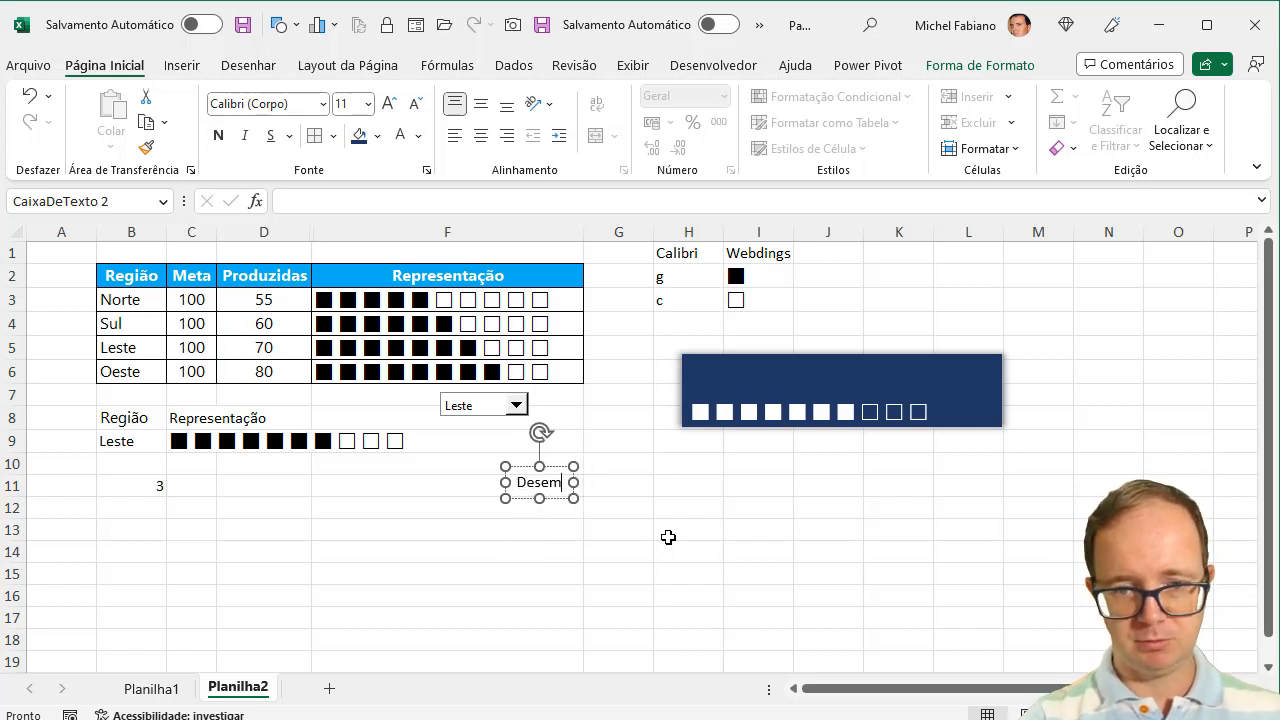
{"action": "key", "text": "BackSpace"}
{"action": "key", "text": "BackSpace"}
{"action": "key", "text": "BackSpace"}
{"action": "key", "text": "BackSpace"}
{"action": "key", "text": "BackSpace"}
{"action": "type", "text": "Pro"}
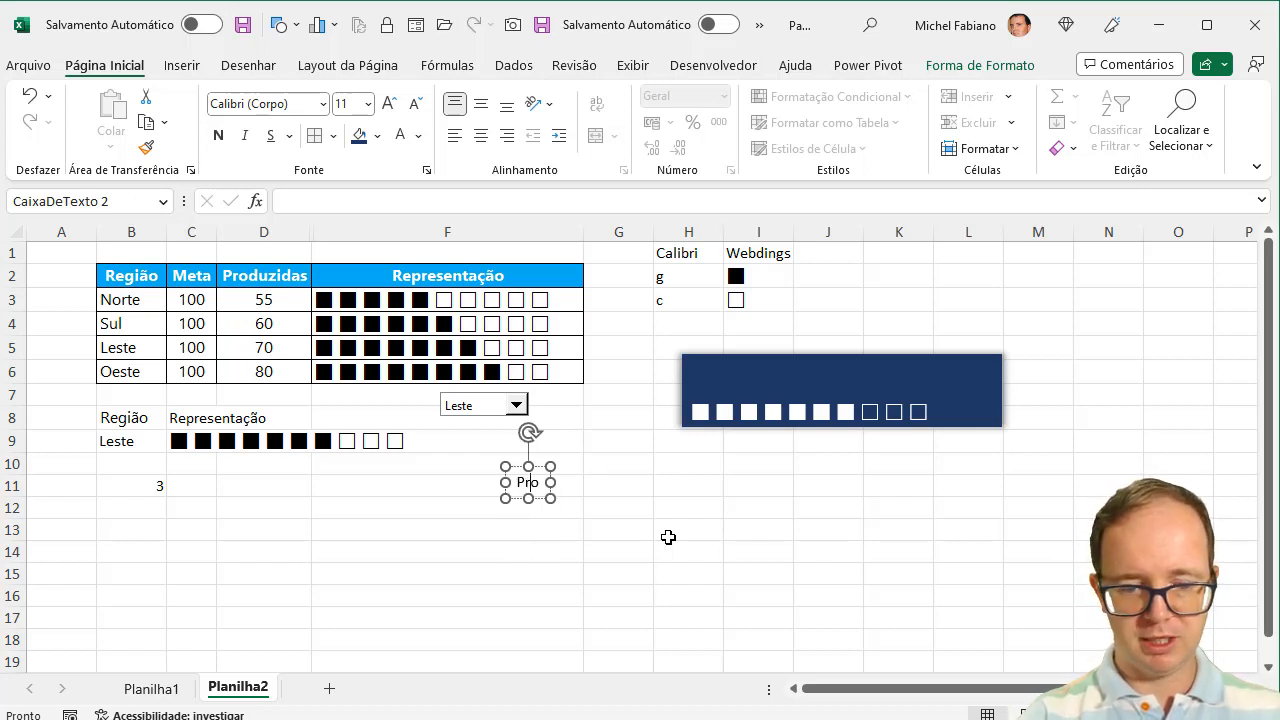
{"action": "type", "text": "gresso da Pro"}
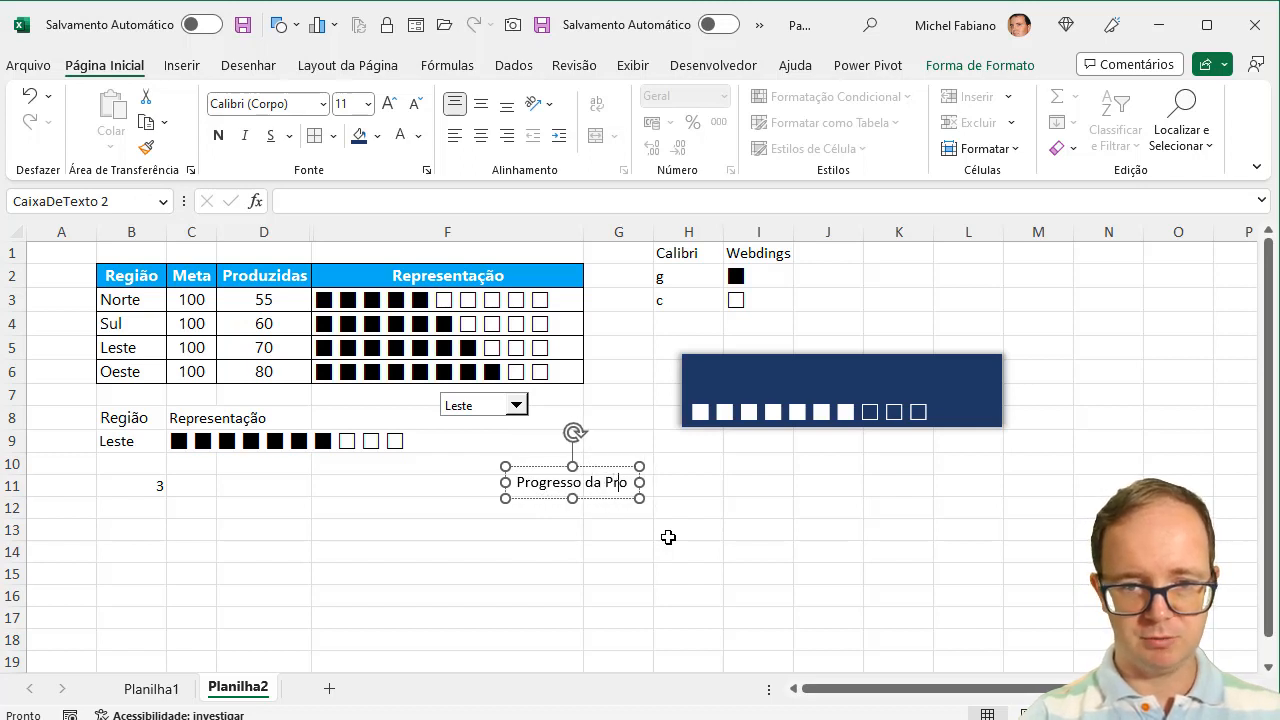
{"action": "type", "text": "dução"}
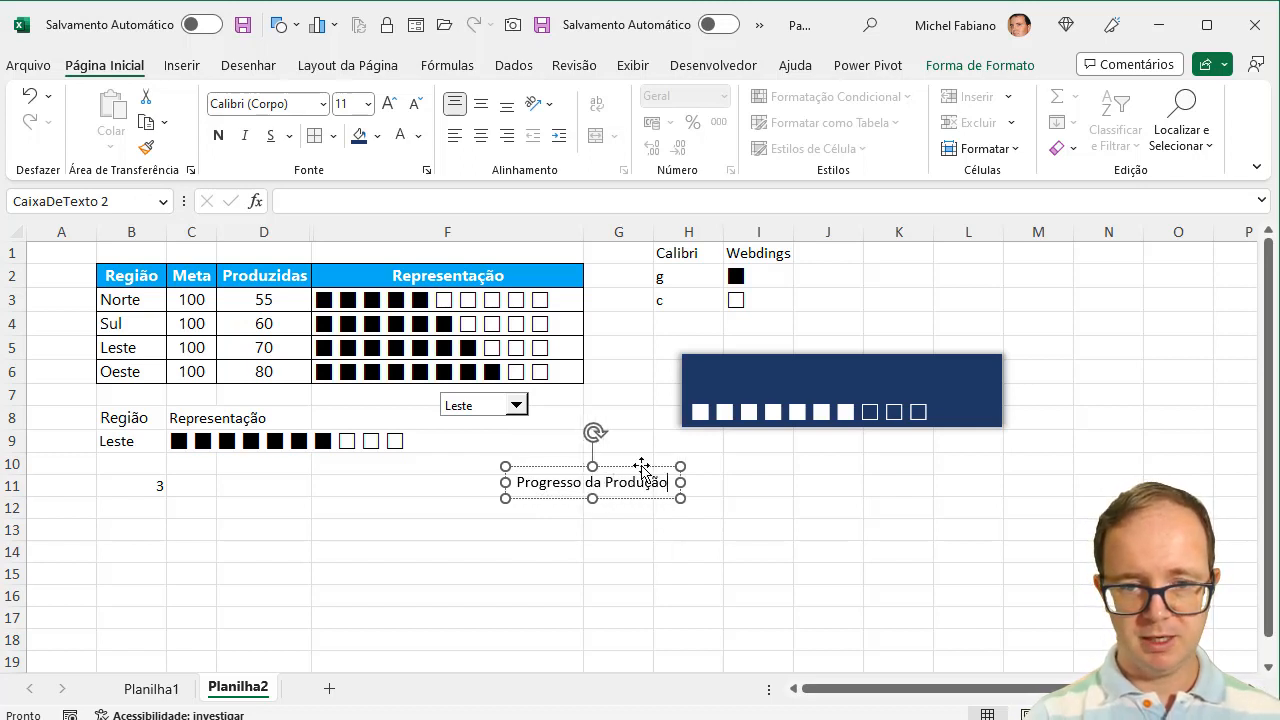
Place the title text box above the squares on the dark blue rectangle and format it in white, bold Segoe UI
{"action": "left_click_drag", "start_coordinate": [642, 466], "coordinate": [840, 357]}
{"action": "left_click", "coordinate": [403, 140]}
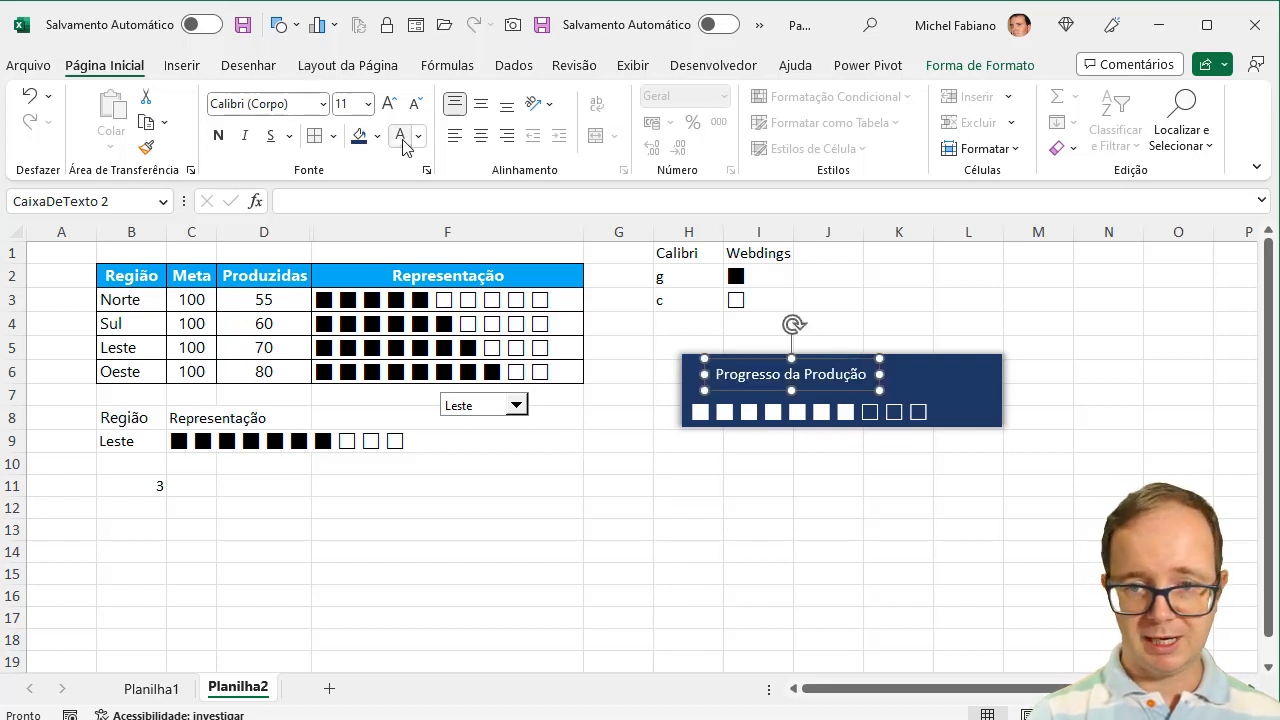
{"action": "left_click", "coordinate": [243, 105]}
{"action": "type", "text": "Segoe UI"}
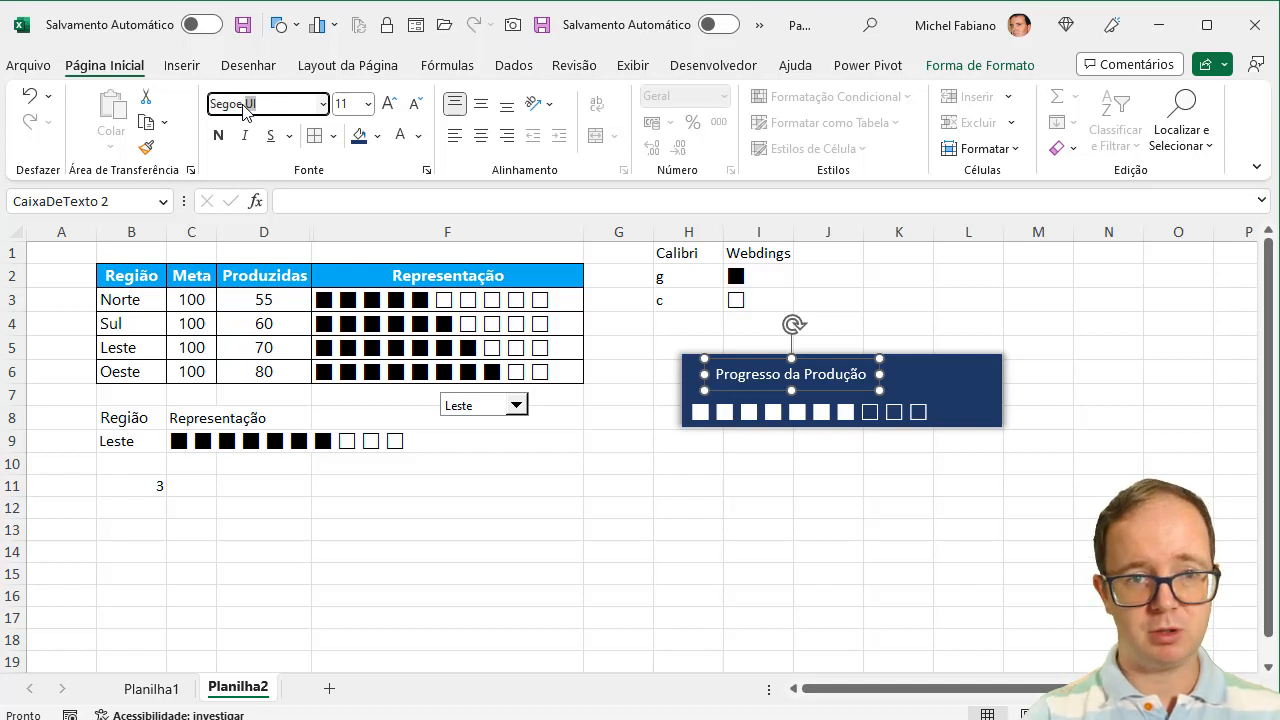
{"action": "key", "text": "Return"}
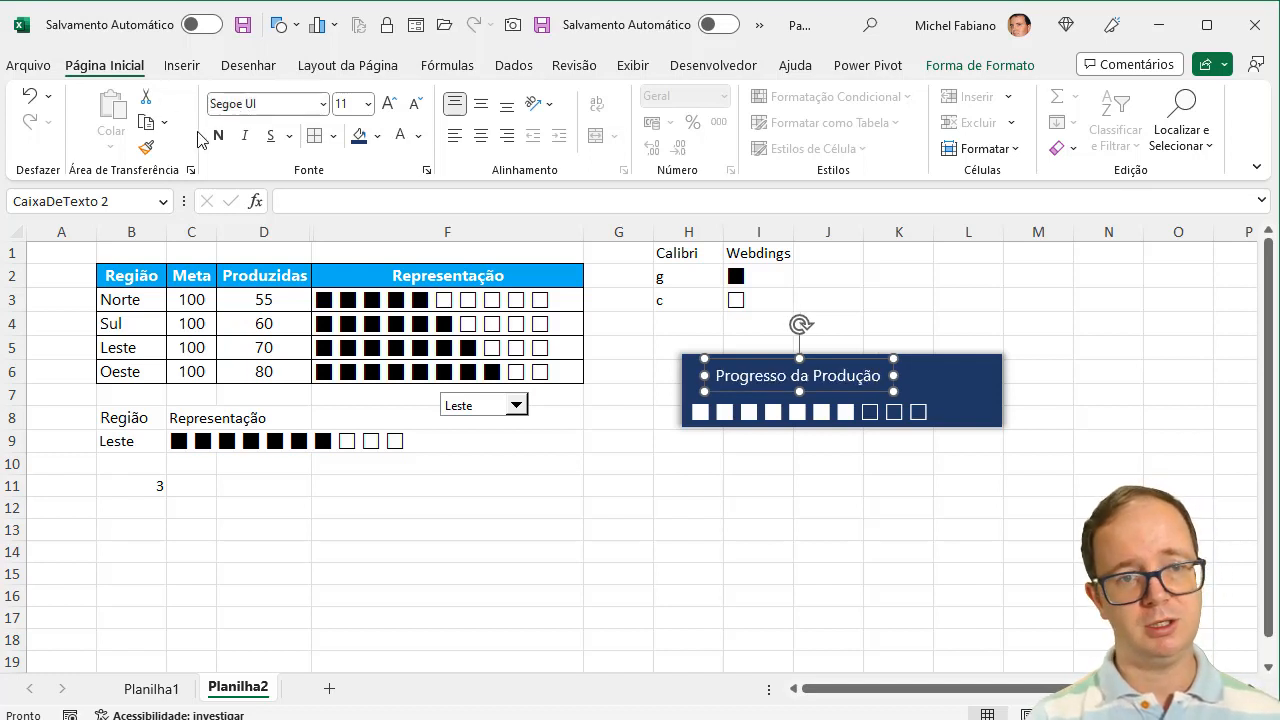
{"action": "left_click", "coordinate": [218, 139]}
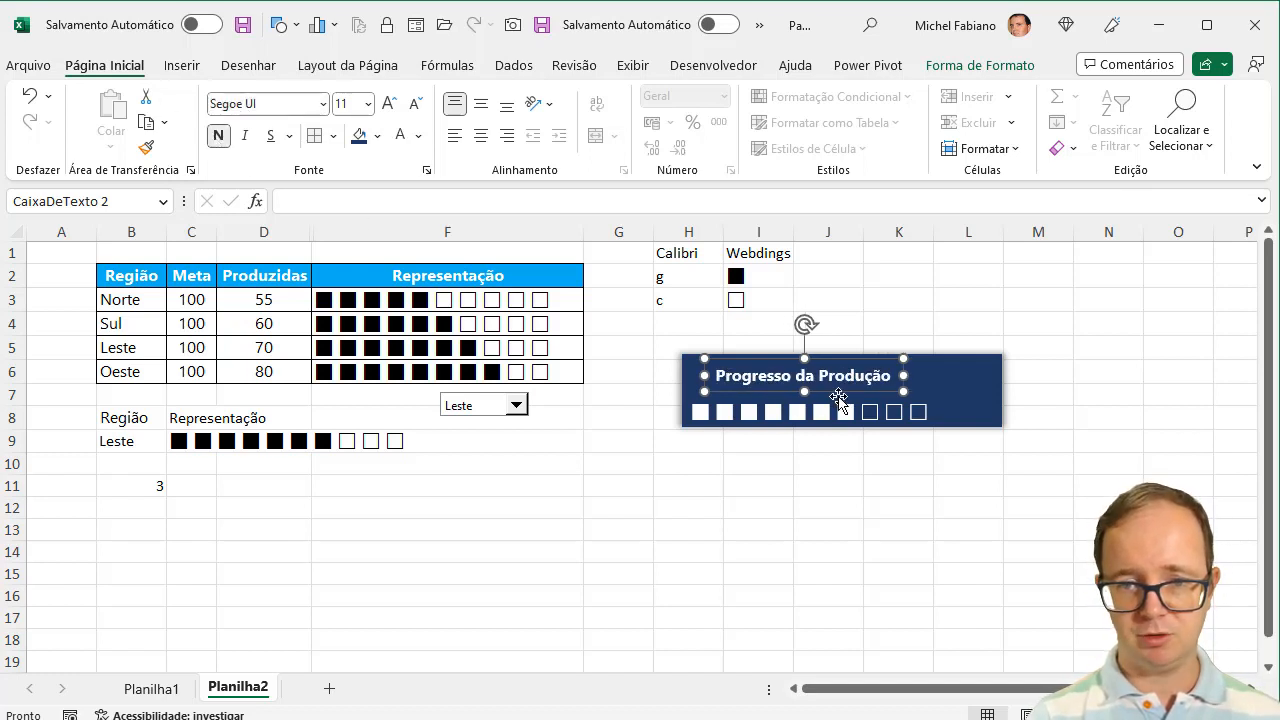
{"action": "left_click_drag", "start_coordinate": [839, 393], "coordinate": [839, 396]}
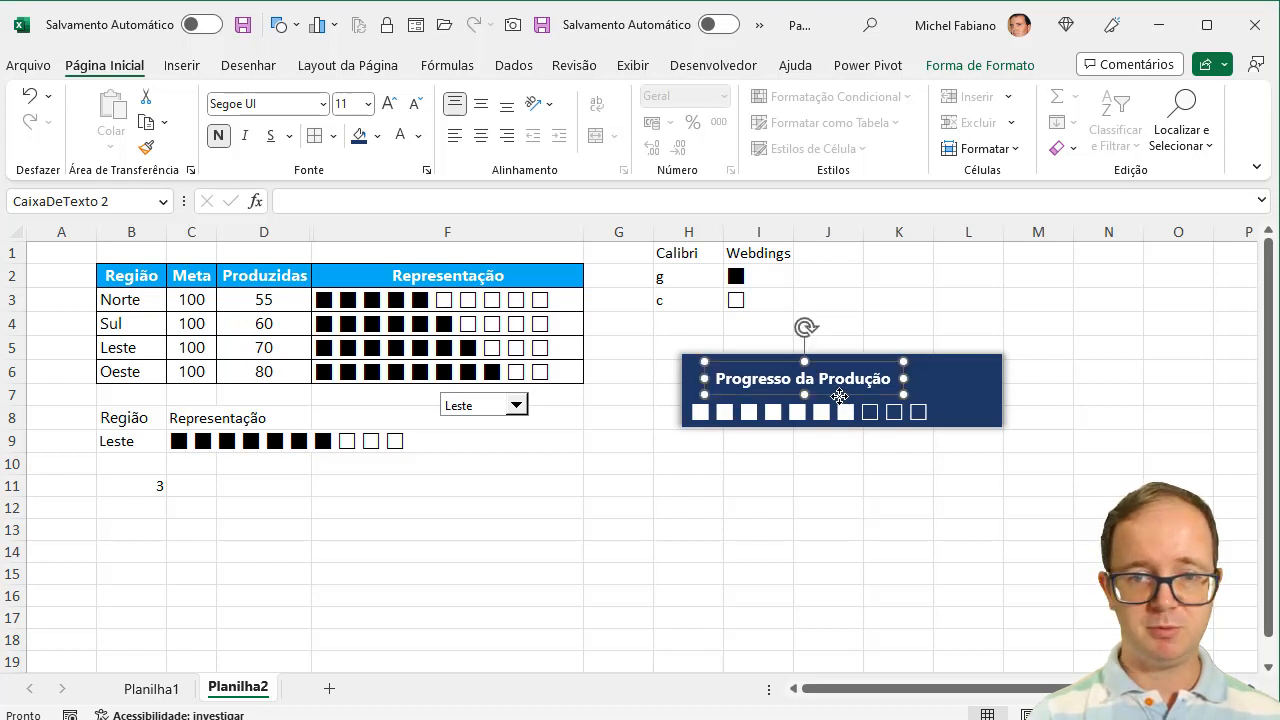
Check the finished example on Planilha1, then insert the solid factory icon on Planilha2 by searching the stock icons for "produção"
{"action": "left_click", "coordinate": [182, 66]}
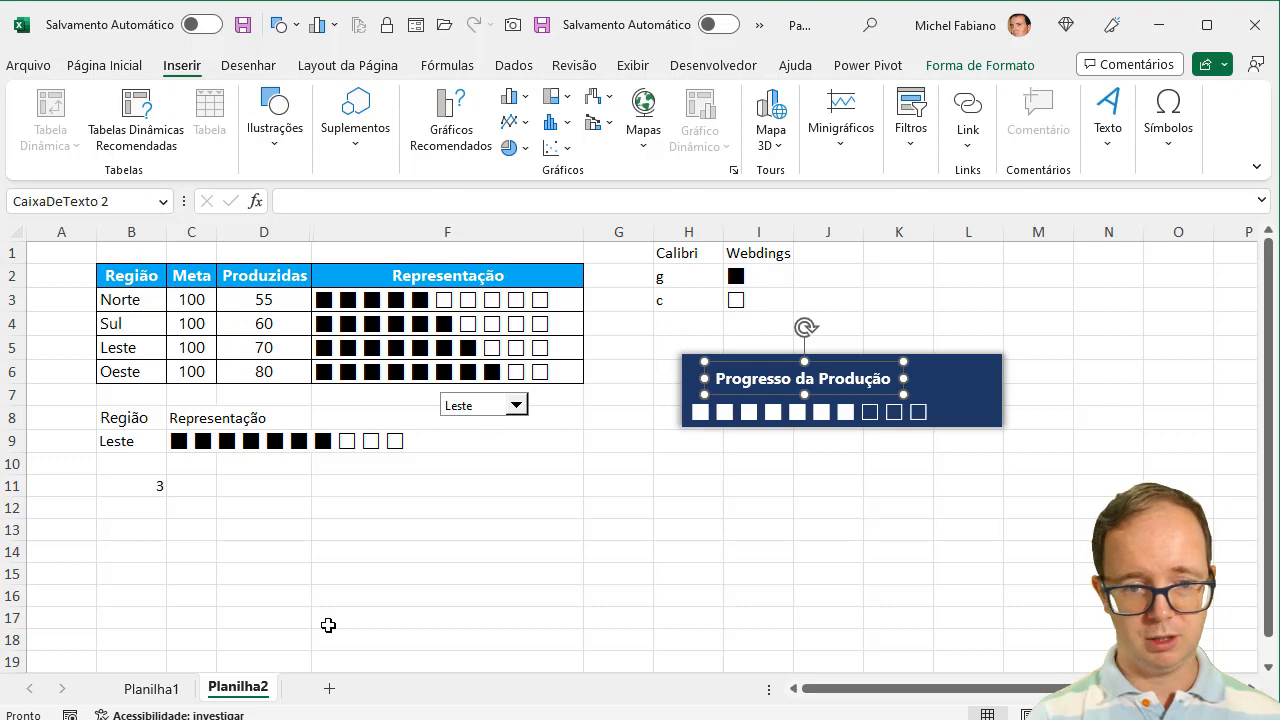
{"action": "left_click", "coordinate": [168, 689]}
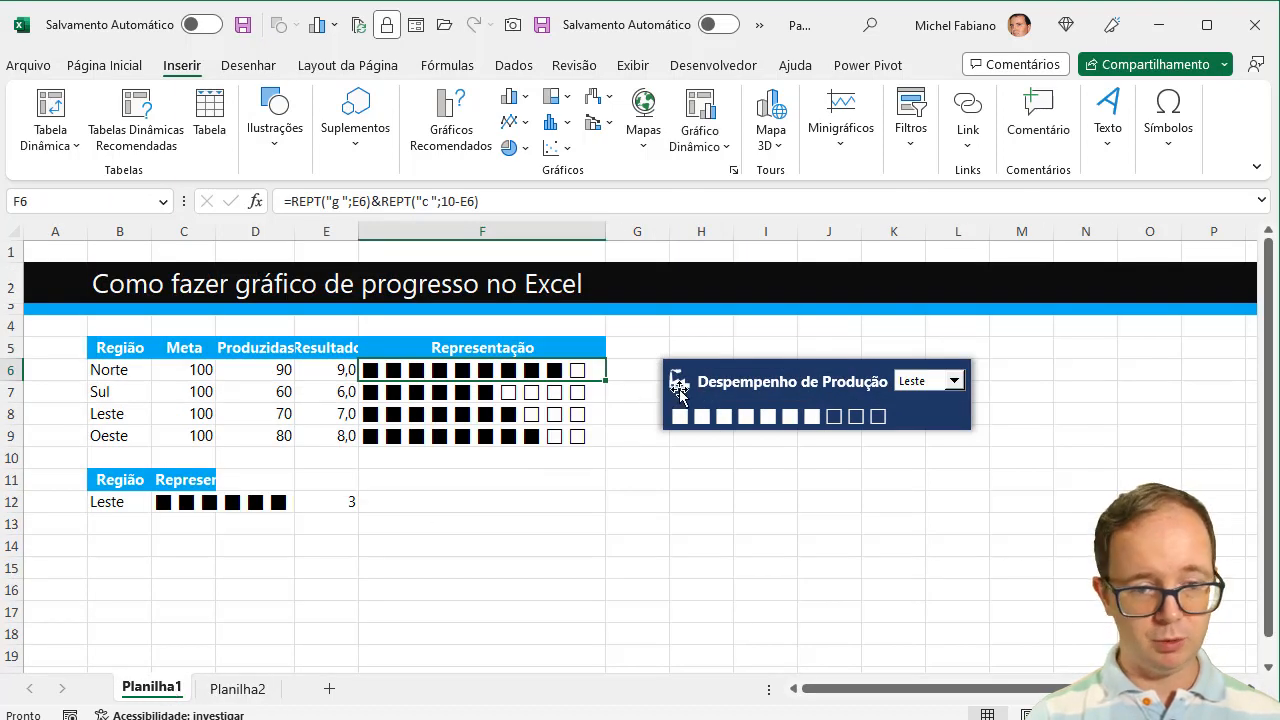
{"action": "left_click", "coordinate": [252, 689]}
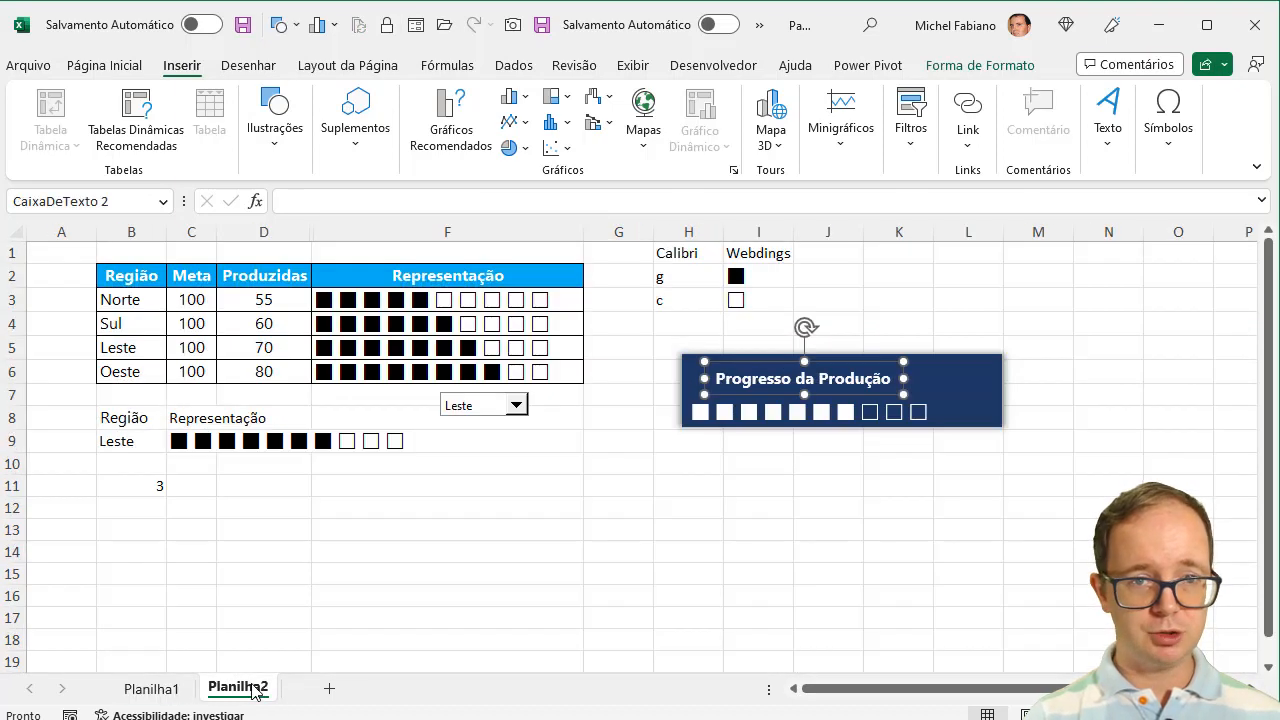
{"action": "left_click", "coordinate": [281, 151]}
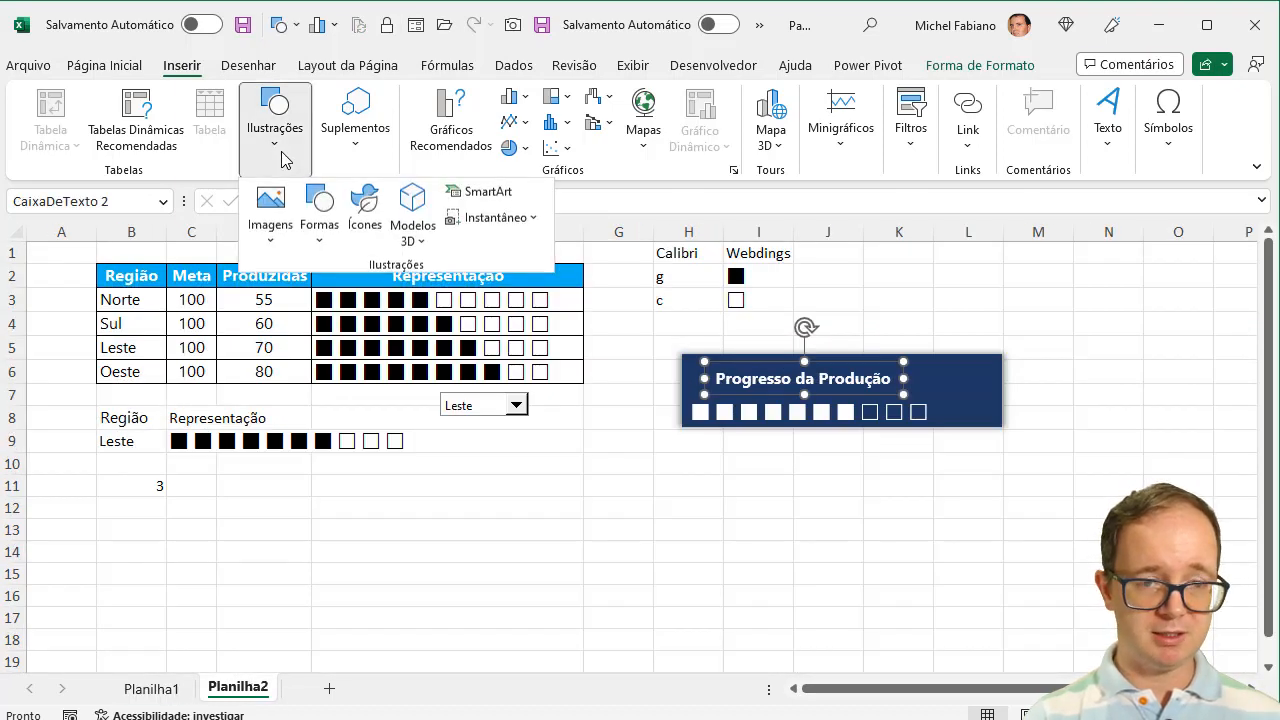
{"action": "left_click", "coordinate": [366, 222]}
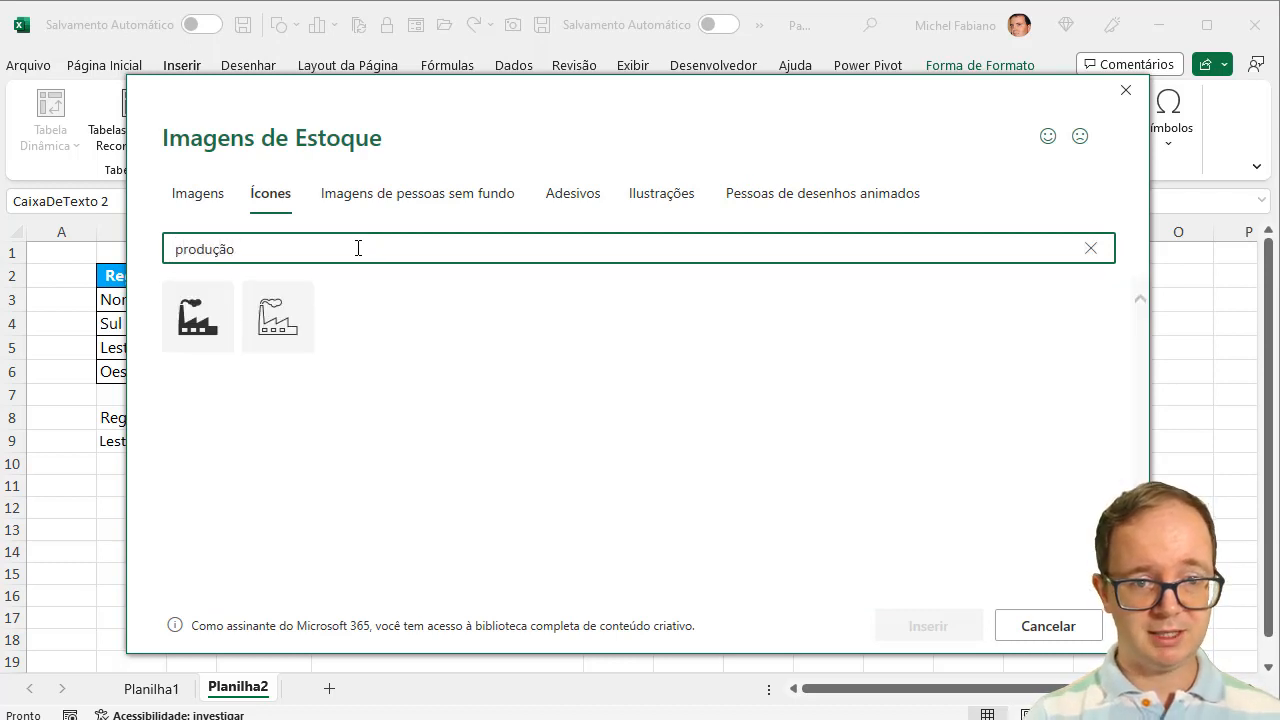
{"action": "left_click", "coordinate": [198, 318]}
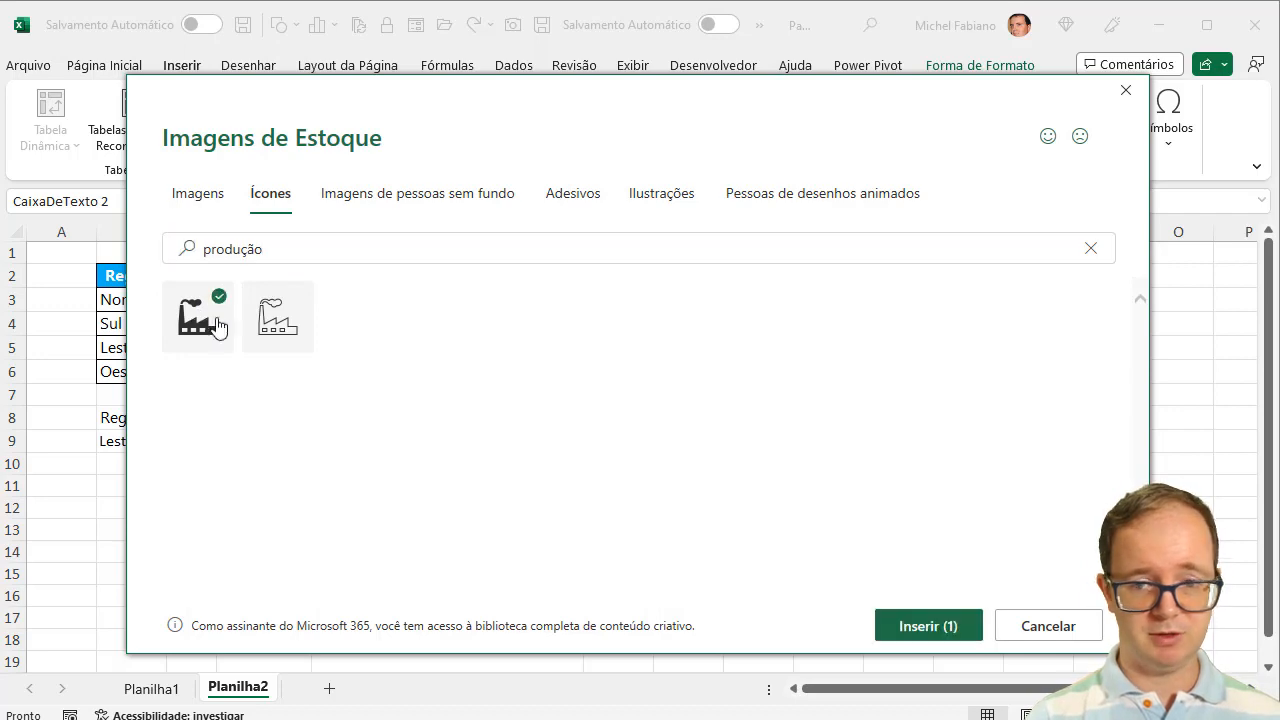
{"action": "left_click", "coordinate": [957, 632]}
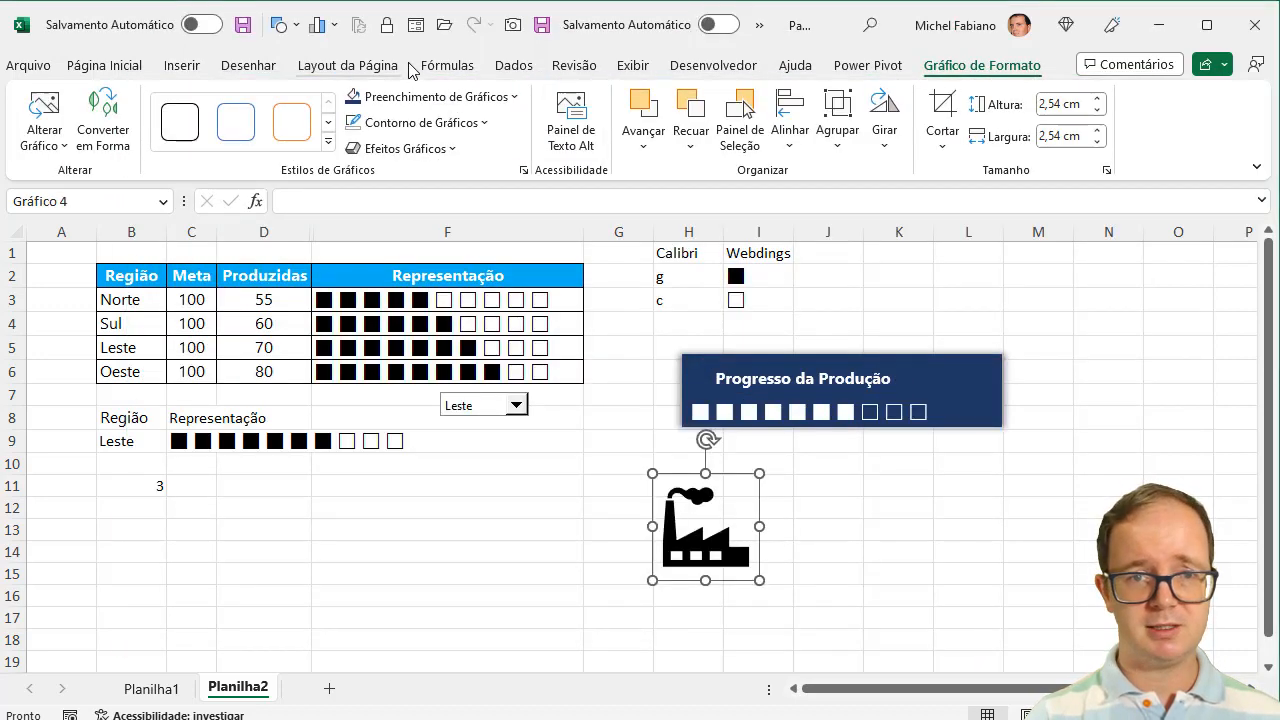
Fill the factory icon in white, shrink it, and place it on the blue card in front of the title
{"action": "left_click", "coordinate": [414, 96]}
{"action": "left_click", "coordinate": [351, 179]}
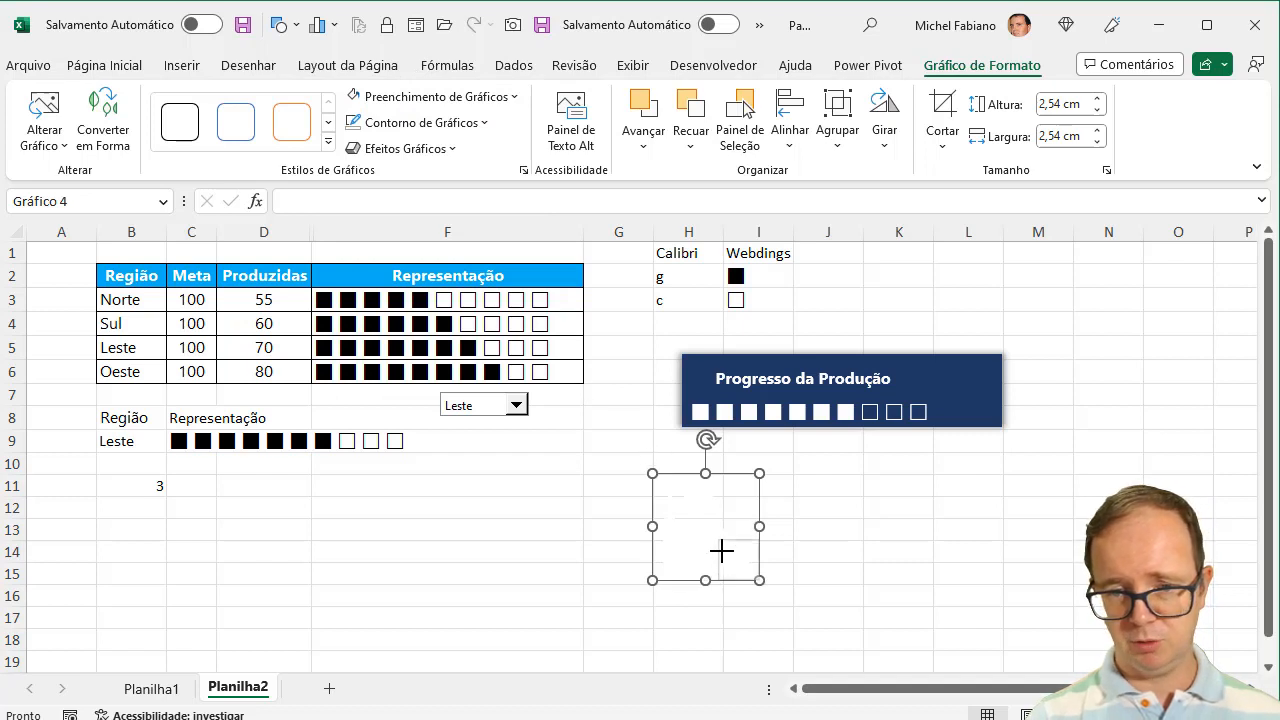
{"action": "left_click_drag", "start_coordinate": [723, 553], "coordinate": [723, 546]}
{"action": "left_click_drag", "start_coordinate": [742, 620], "coordinate": [704, 425]}
Search the online images for "produção png" without the Creative Commons restriction and browse the results for a suitable icon
{"action": "left_click", "coordinate": [185, 66]}
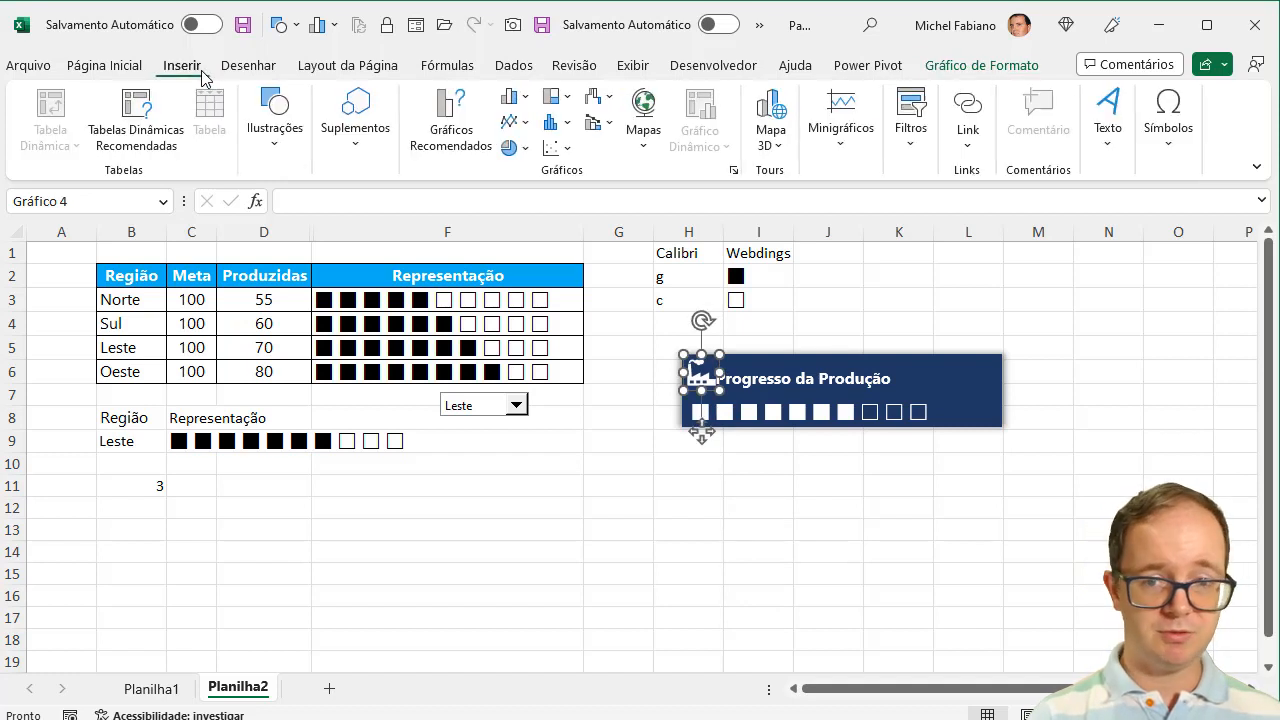
{"action": "left_click", "coordinate": [274, 125]}
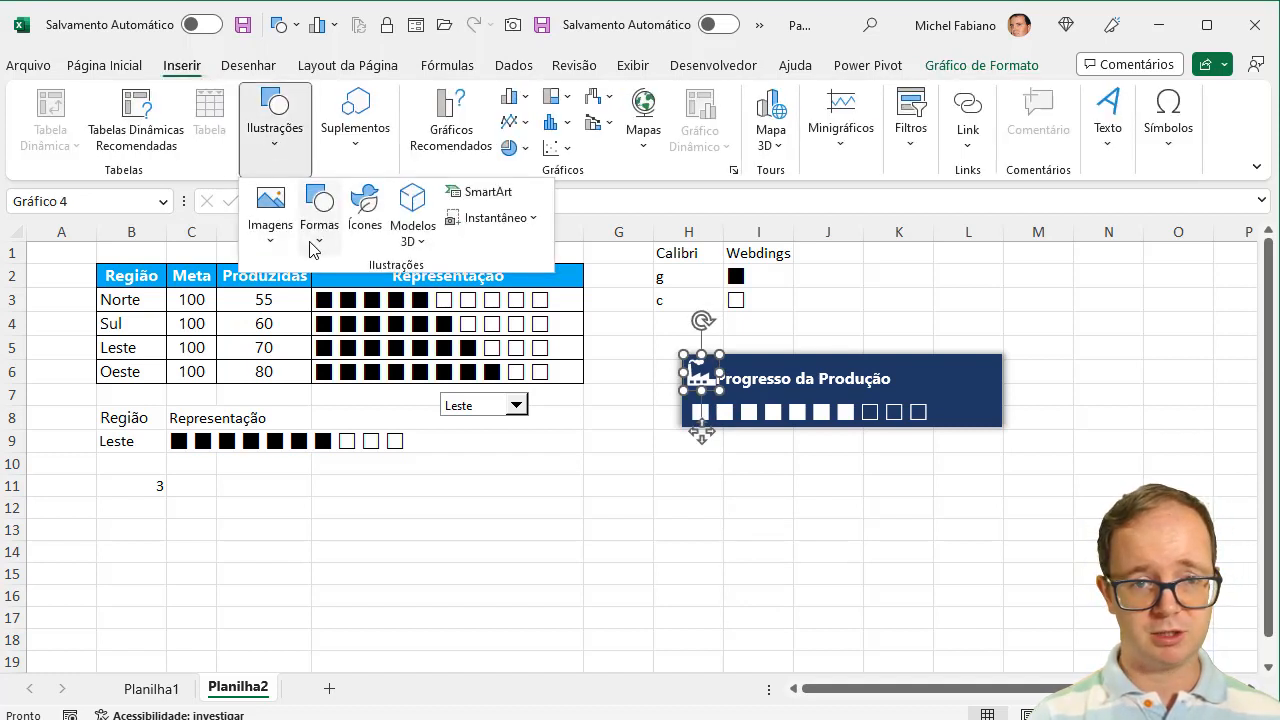
{"action": "left_click", "coordinate": [270, 240]}
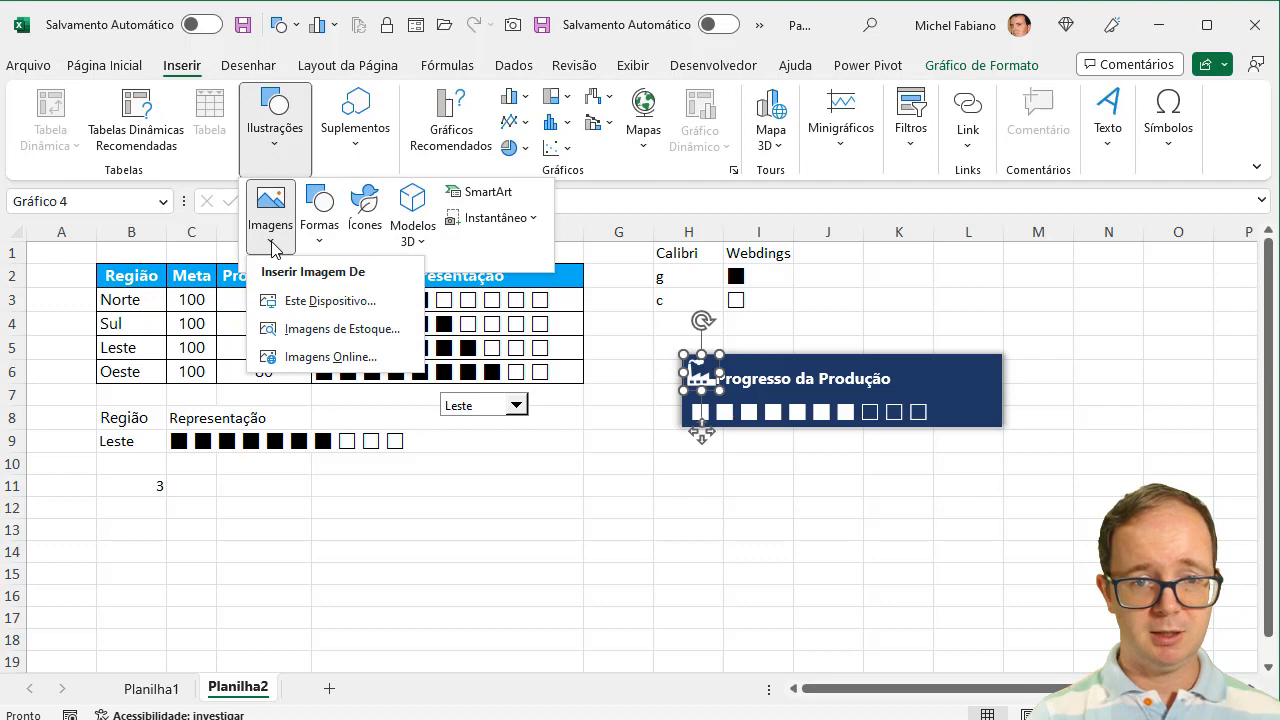
{"action": "left_click", "coordinate": [311, 366]}
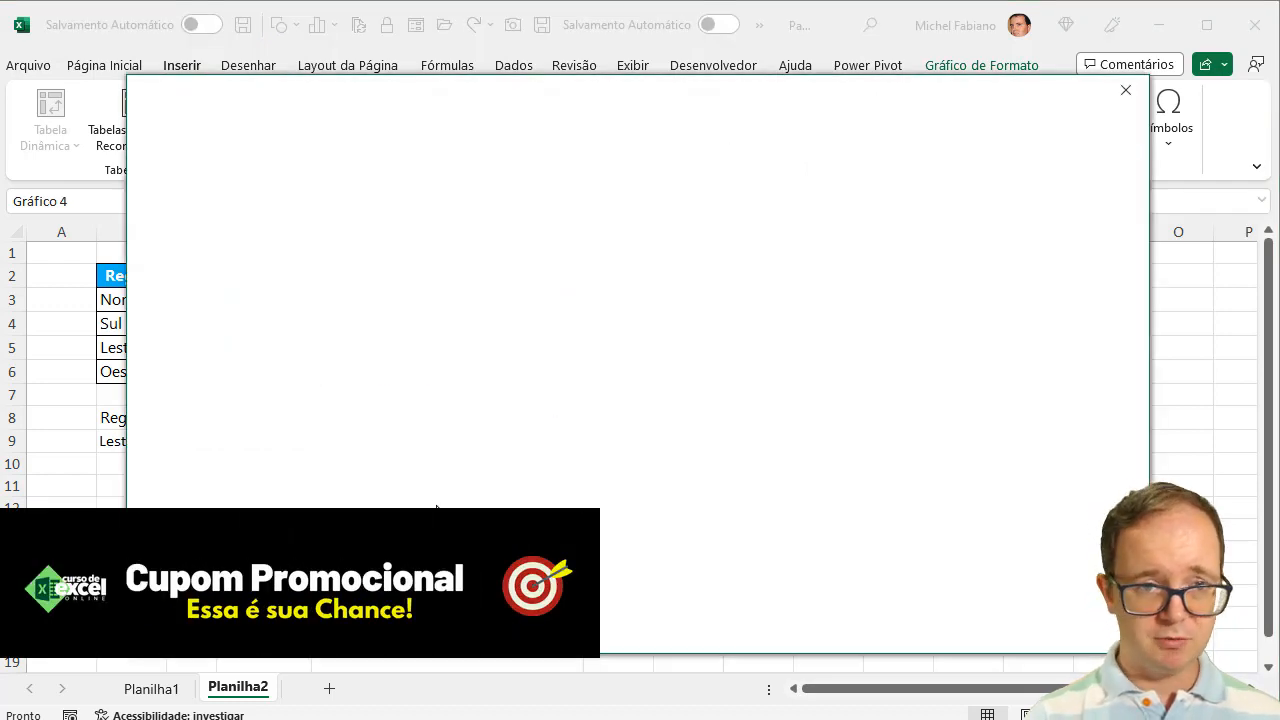
{"action": "type", "text": "produção"}
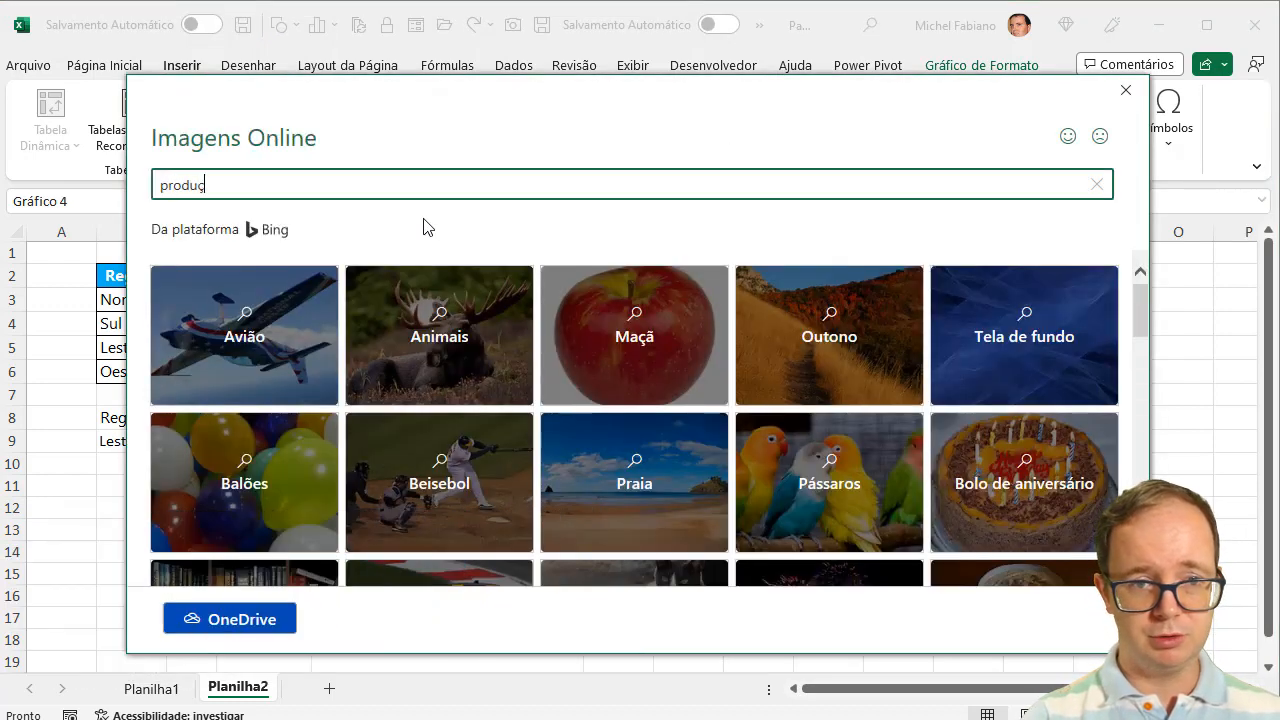
{"action": "type", "text": " png"}
{"action": "key", "text": "Return"}
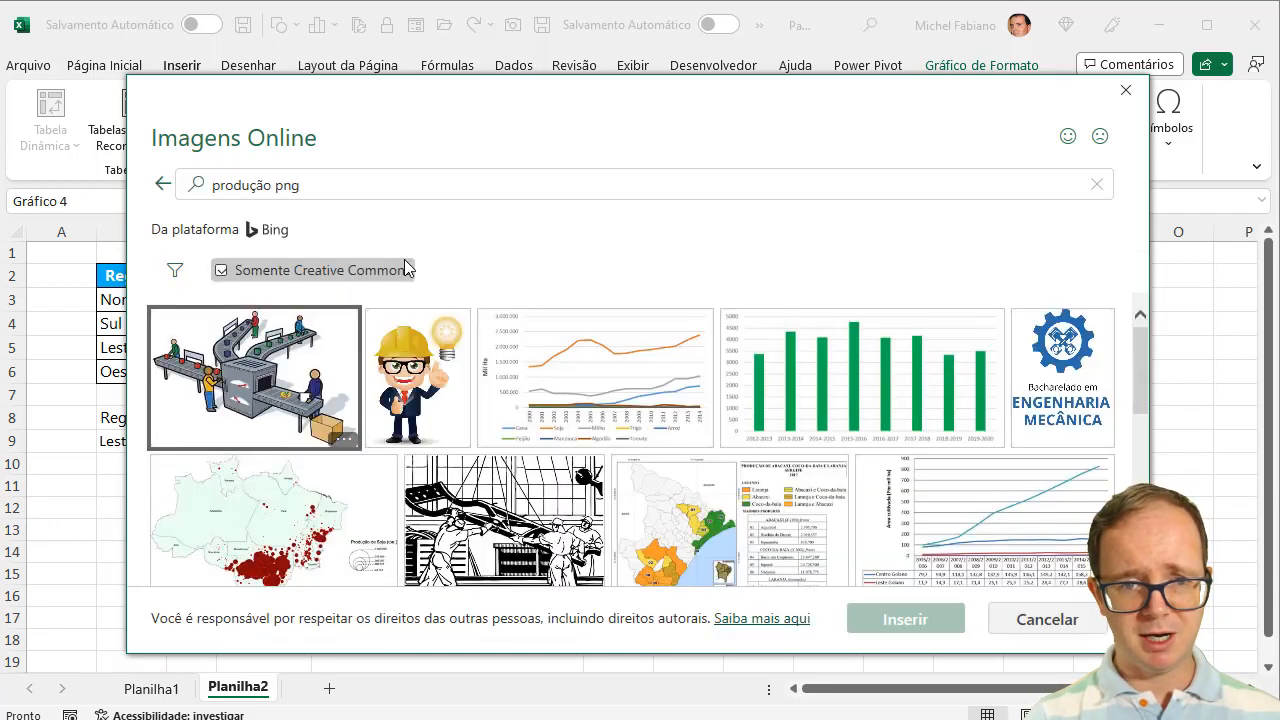
{"action": "left_click", "coordinate": [221, 273]}
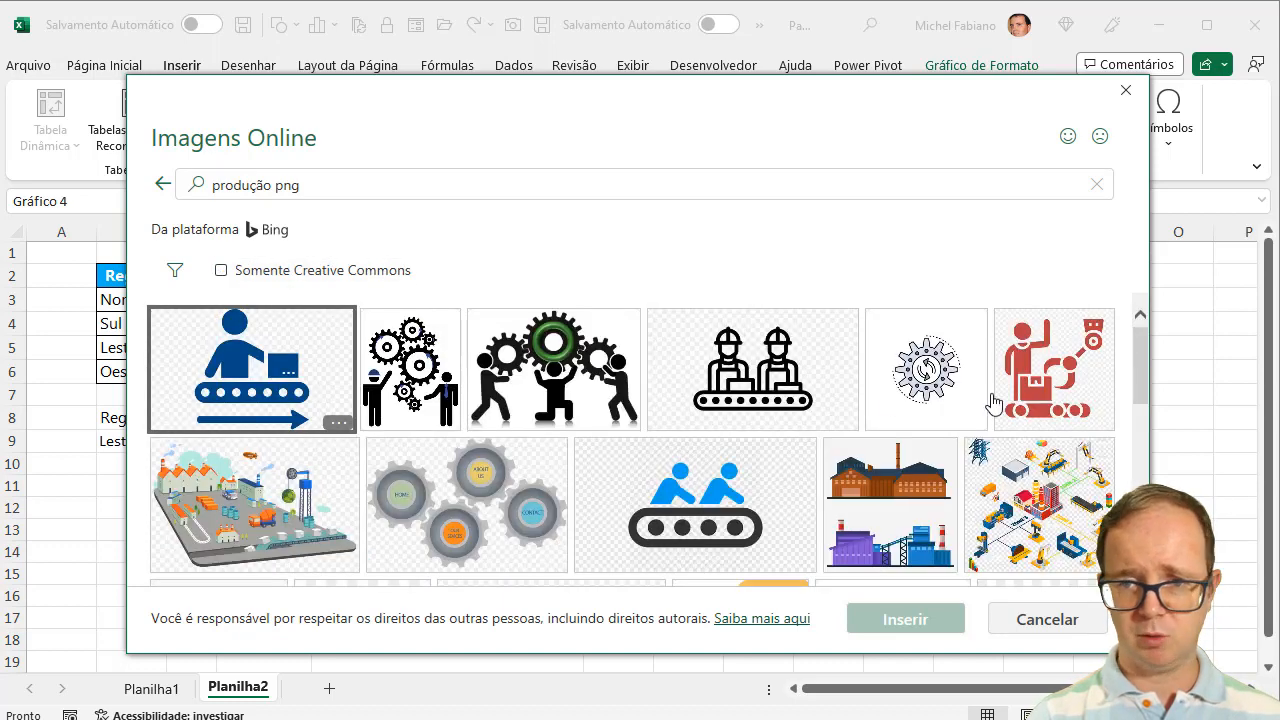
{"action": "left_click_drag", "start_coordinate": [1139, 362], "coordinate": [1145, 424]}
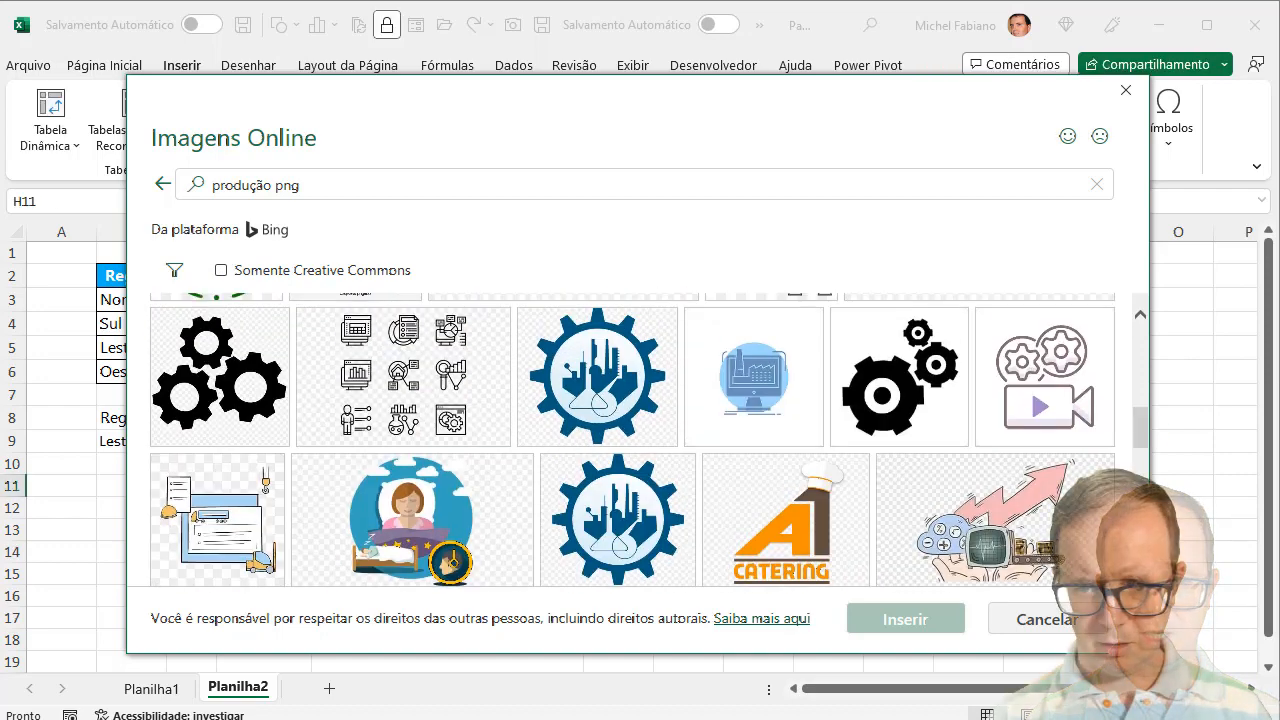
{"action": "scroll", "coordinate": [632, 440], "scroll_direction": "down", "scroll_amount": 3}
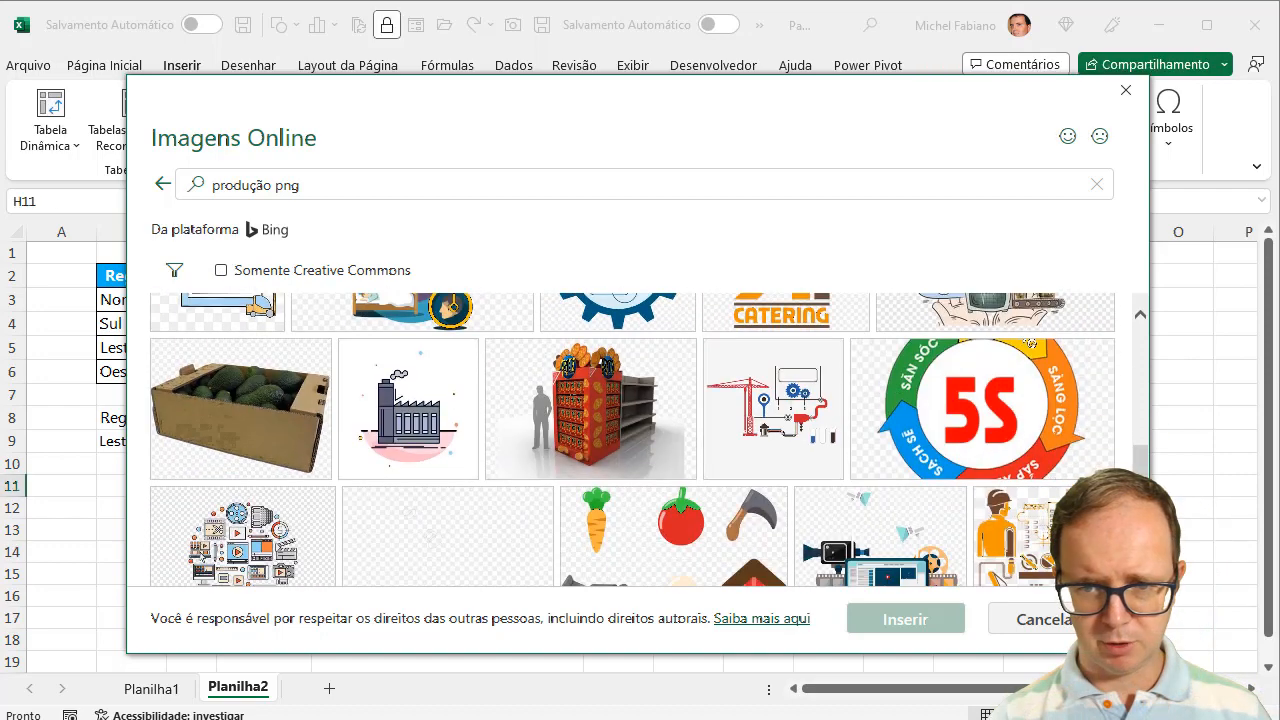
{"action": "scroll", "coordinate": [632, 440], "scroll_direction": "down", "scroll_amount": 5}
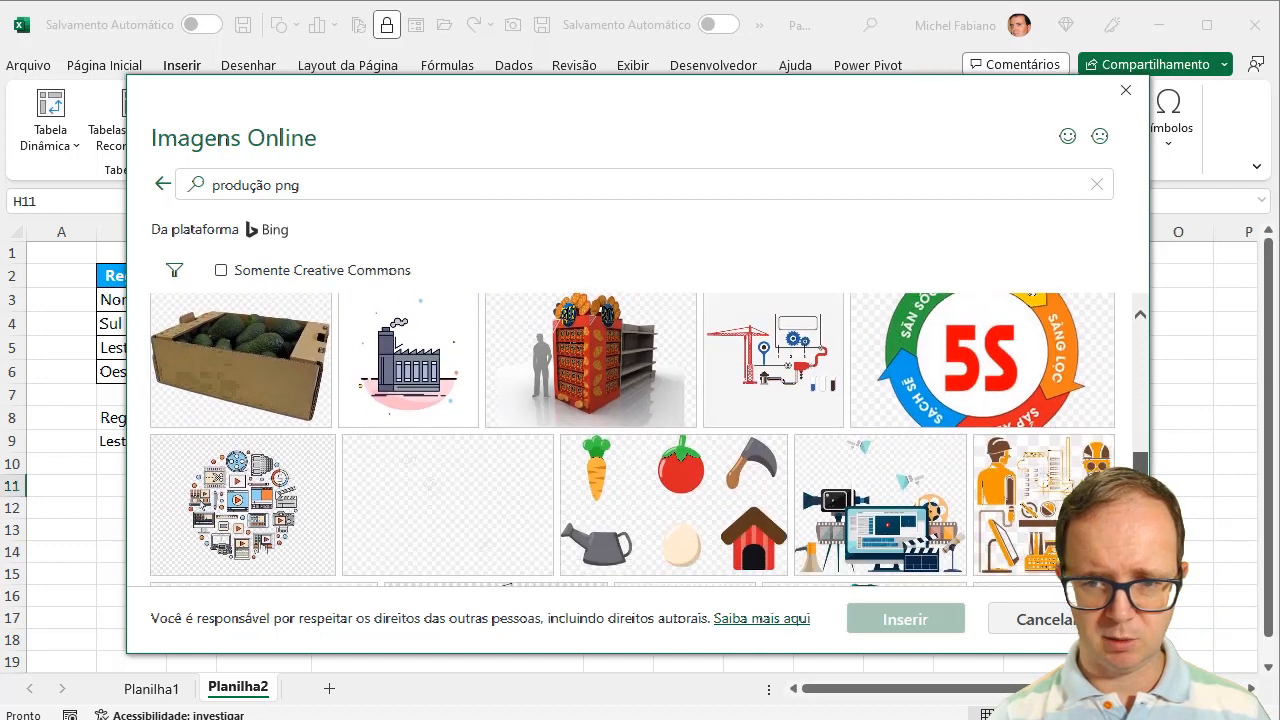
{"action": "scroll", "coordinate": [632, 440], "scroll_direction": "down", "scroll_amount": 7}
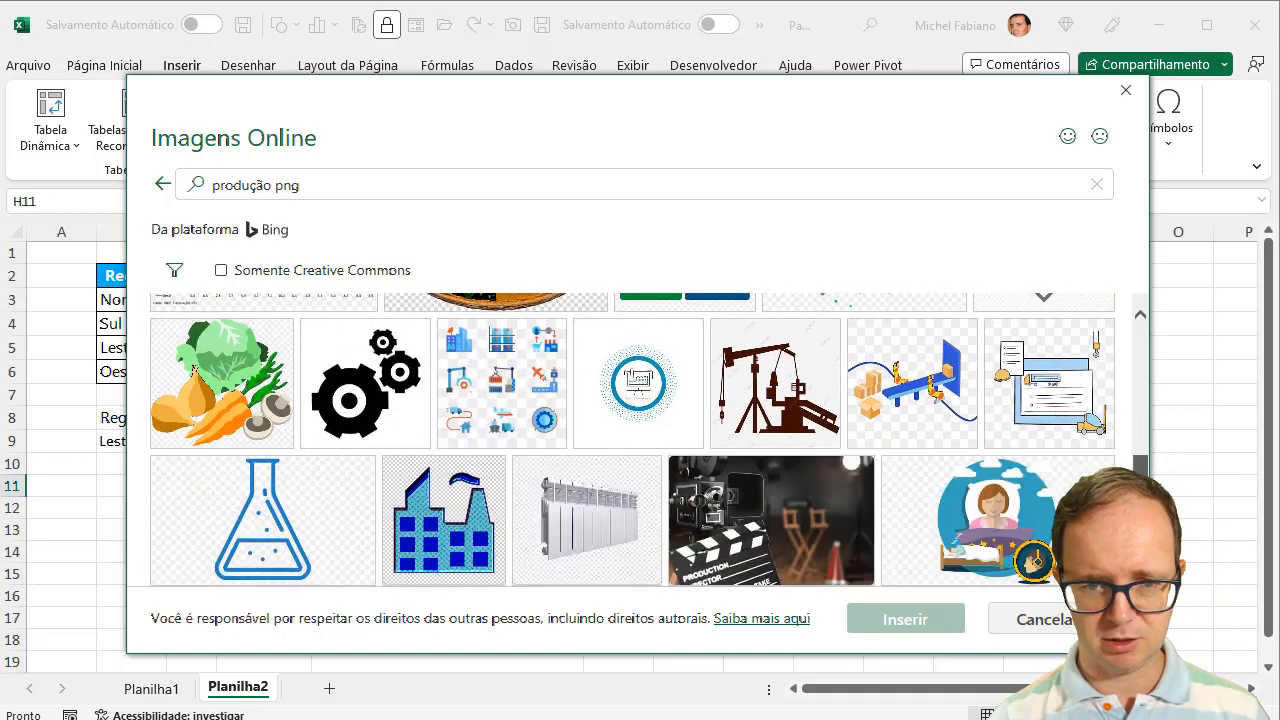
Refine the online image search to "produção png icone" and insert the purple gear icon with the yellow box
{"action": "left_click", "coordinate": [463, 189]}
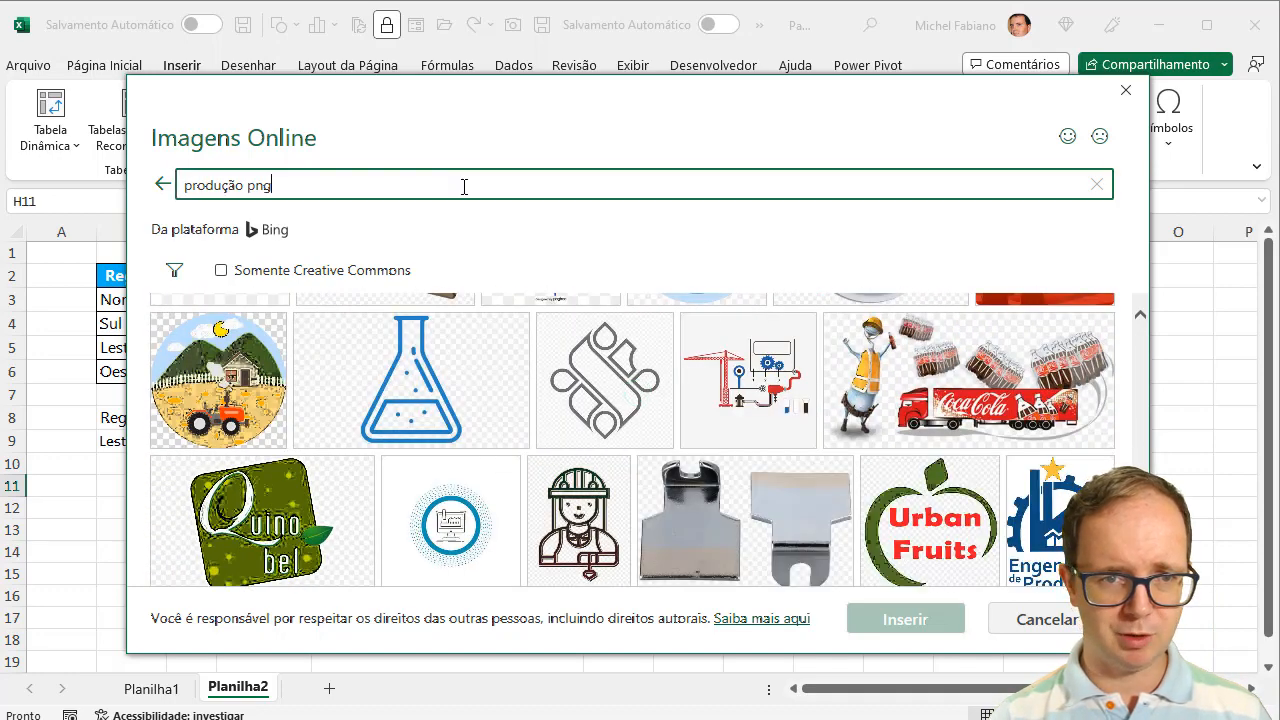
{"action": "type", "text": "ico"}
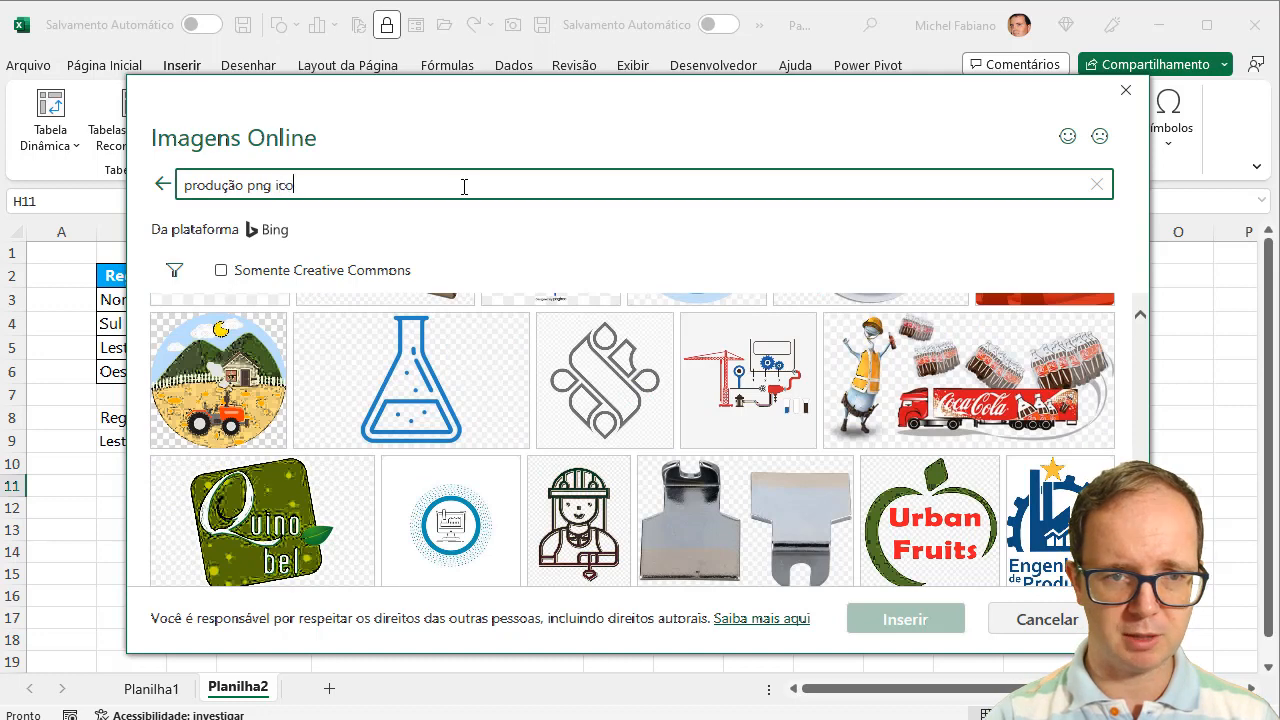
{"action": "type", "text": "ne"}
{"action": "key", "text": "Return"}
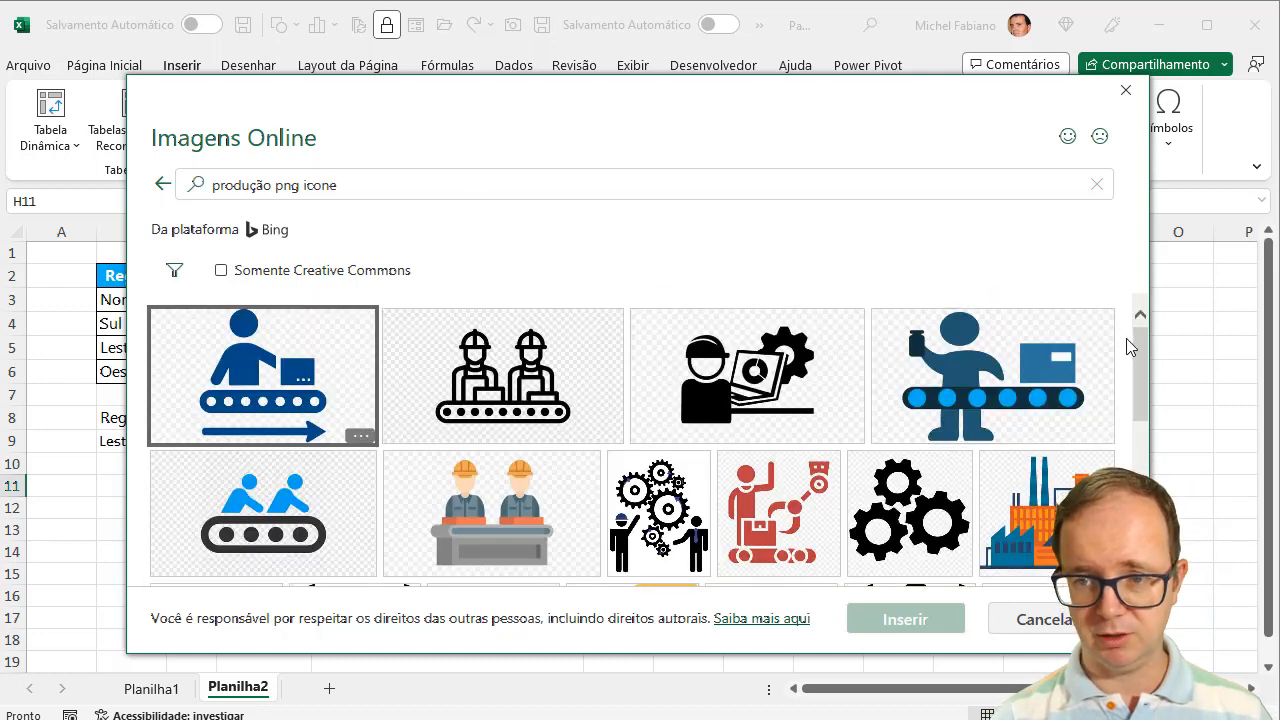
{"action": "left_click_drag", "start_coordinate": [1145, 355], "coordinate": [1145, 432]}
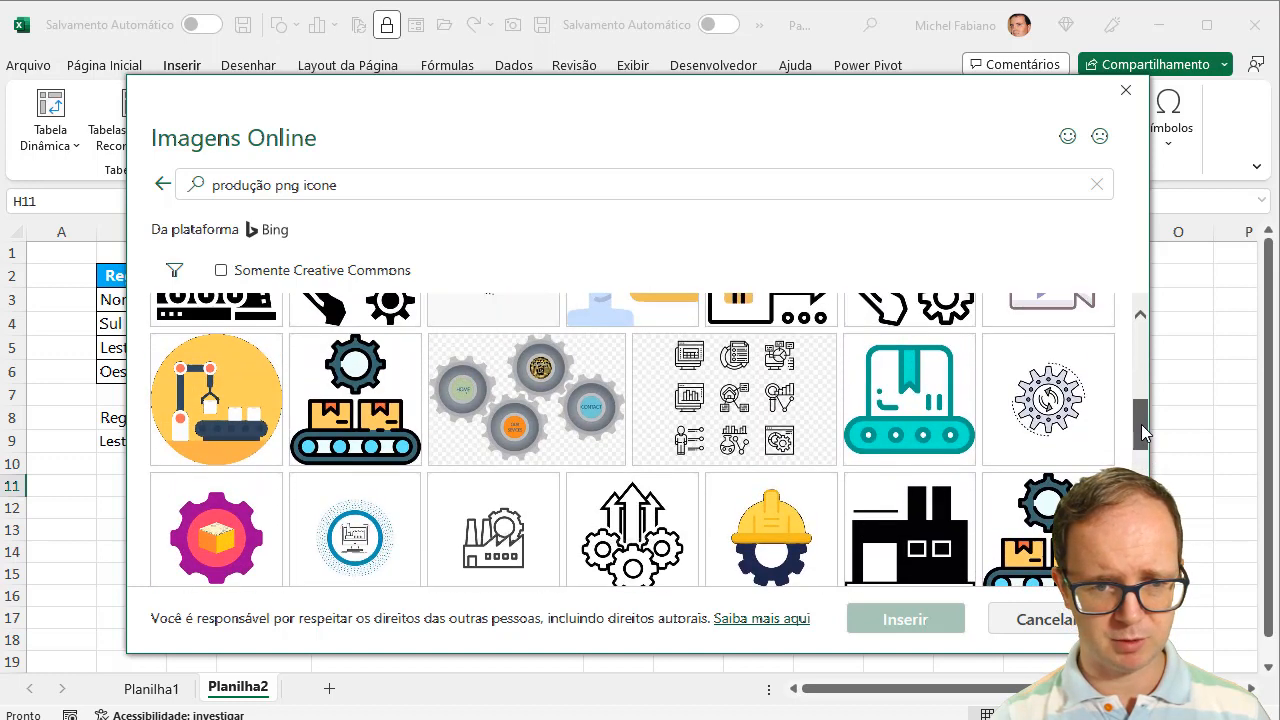
{"action": "left_click", "coordinate": [237, 541]}
{"action": "left_click", "coordinate": [922, 630]}
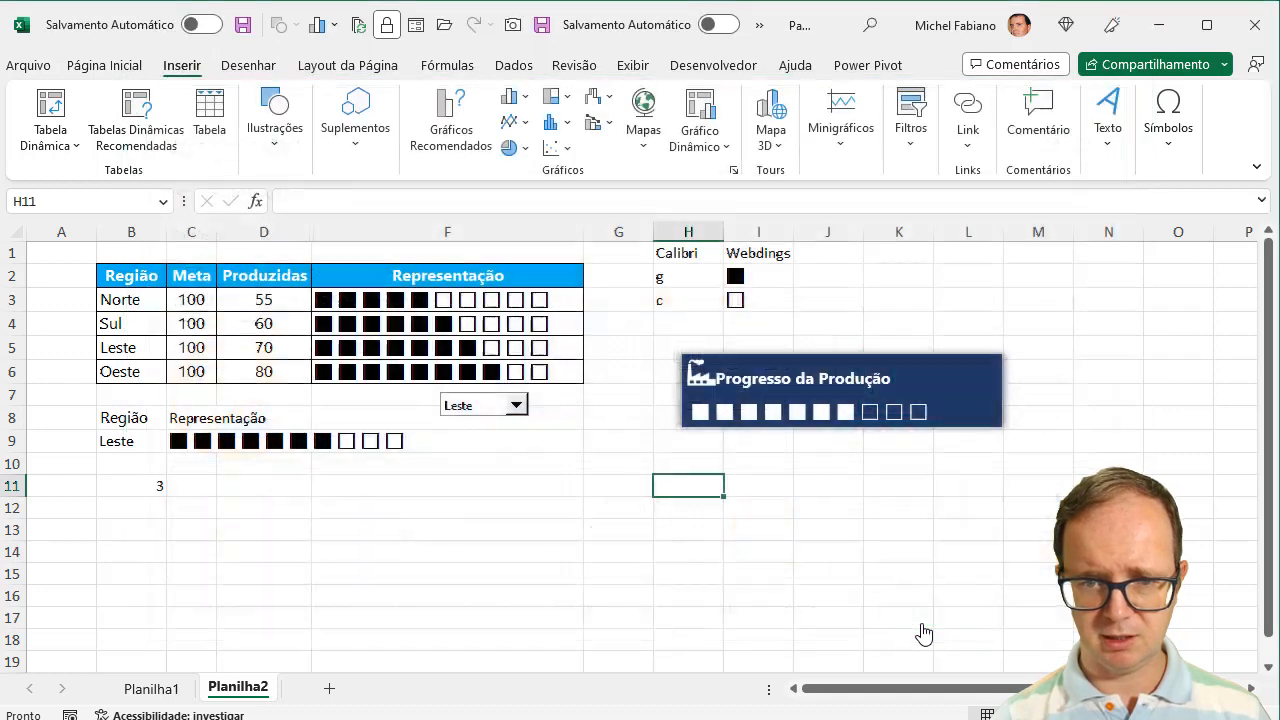
{"action": "left_click_drag", "start_coordinate": [903, 591], "coordinate": [403, 364]}
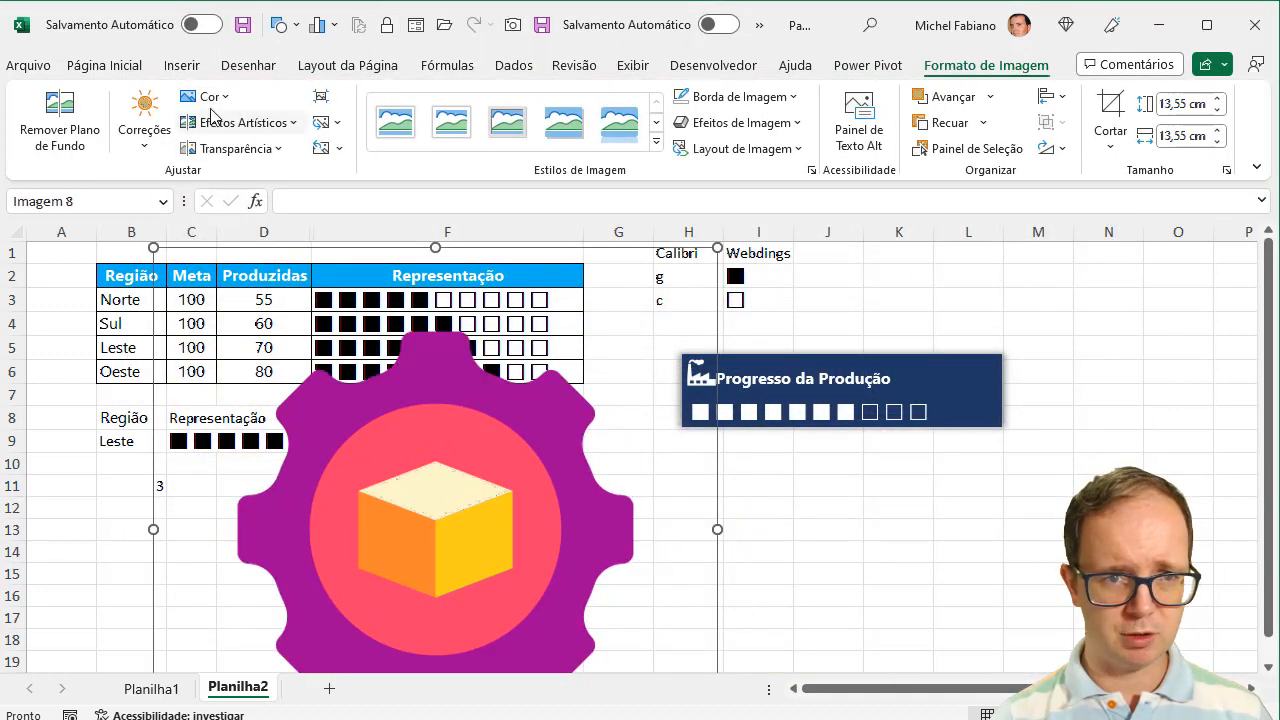
Recolor the gear picture in grayscale and apply the artistic effect that gives rough, marker-like edges
{"action": "left_click", "coordinate": [223, 104]}
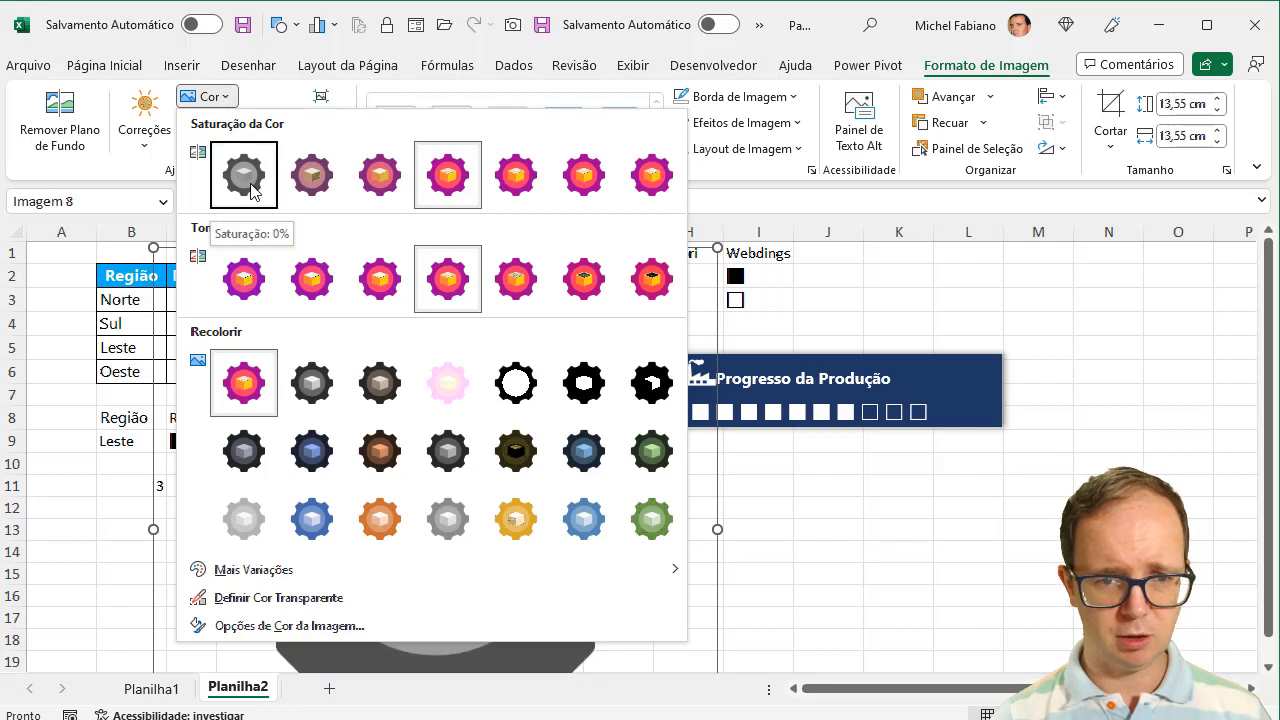
{"action": "left_click", "coordinate": [312, 397]}
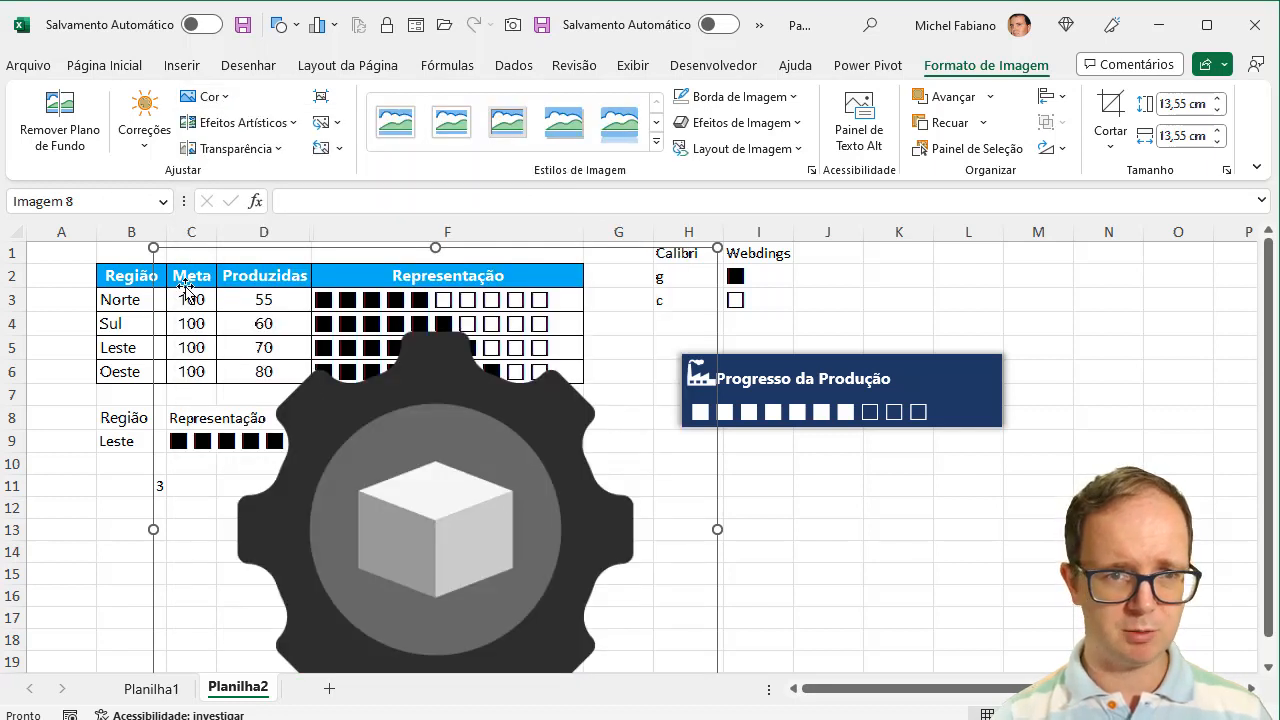
{"action": "left_click", "coordinate": [288, 129]}
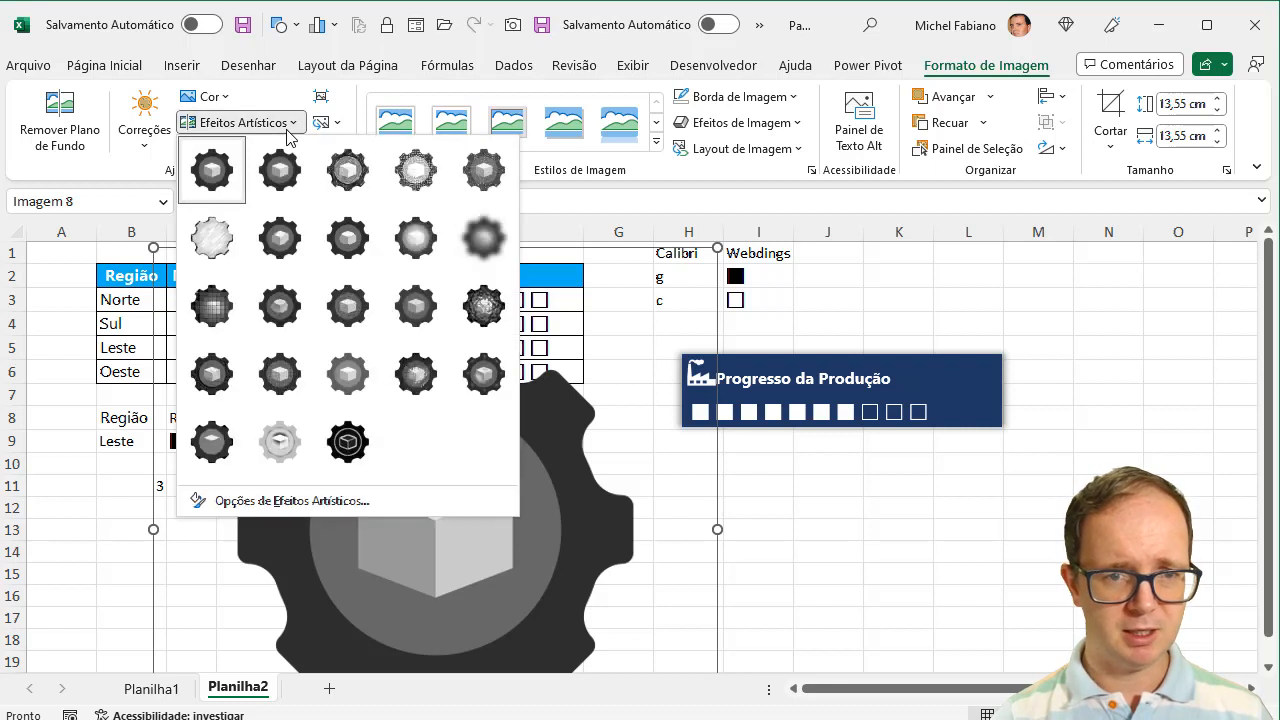
{"action": "left_click", "coordinate": [270, 180]}
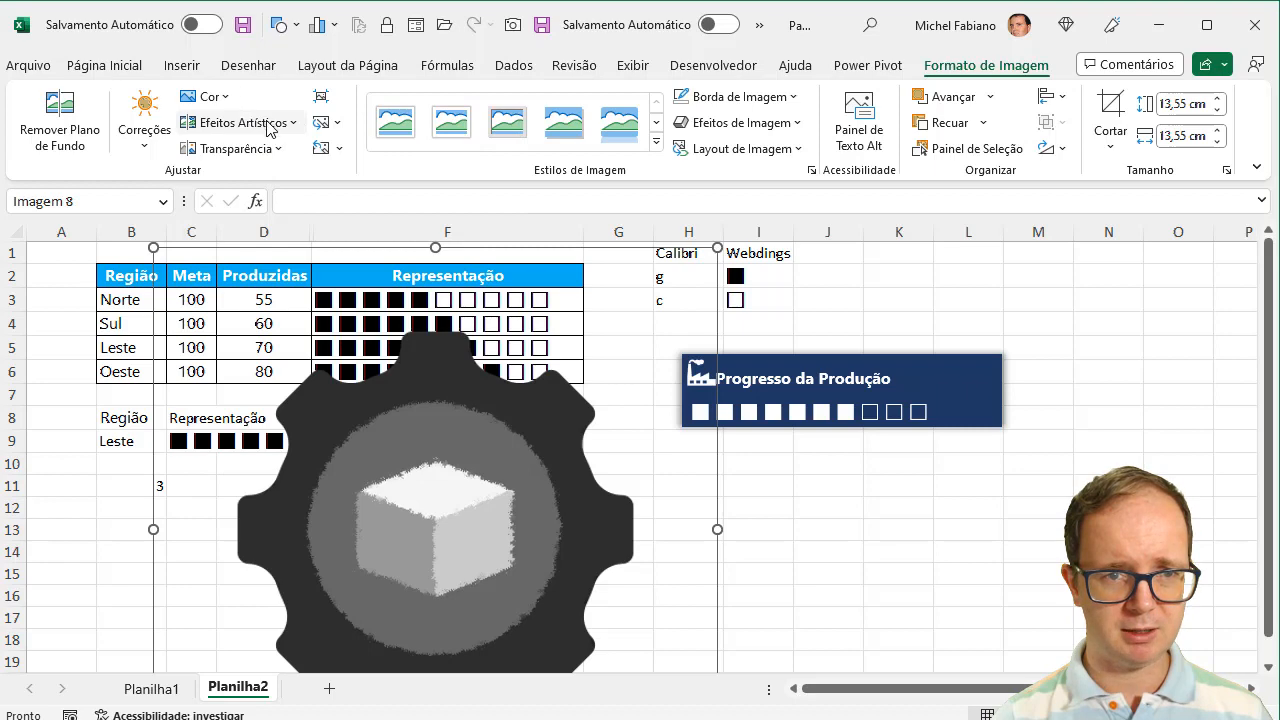
{"action": "left_click", "coordinate": [271, 155]}
{"action": "left_click", "coordinate": [271, 155]}
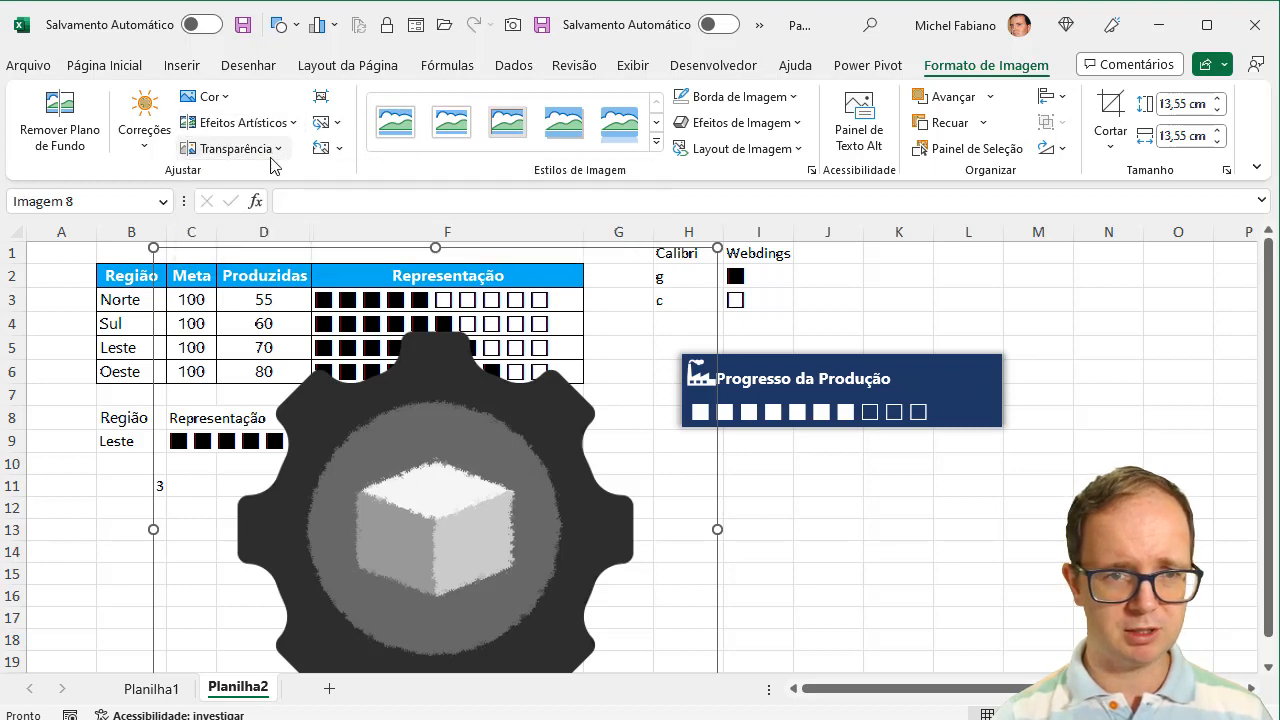
Recolor the gear picture with the light blue variation and shrink it to small icon size
{"action": "left_click", "coordinate": [207, 96]}
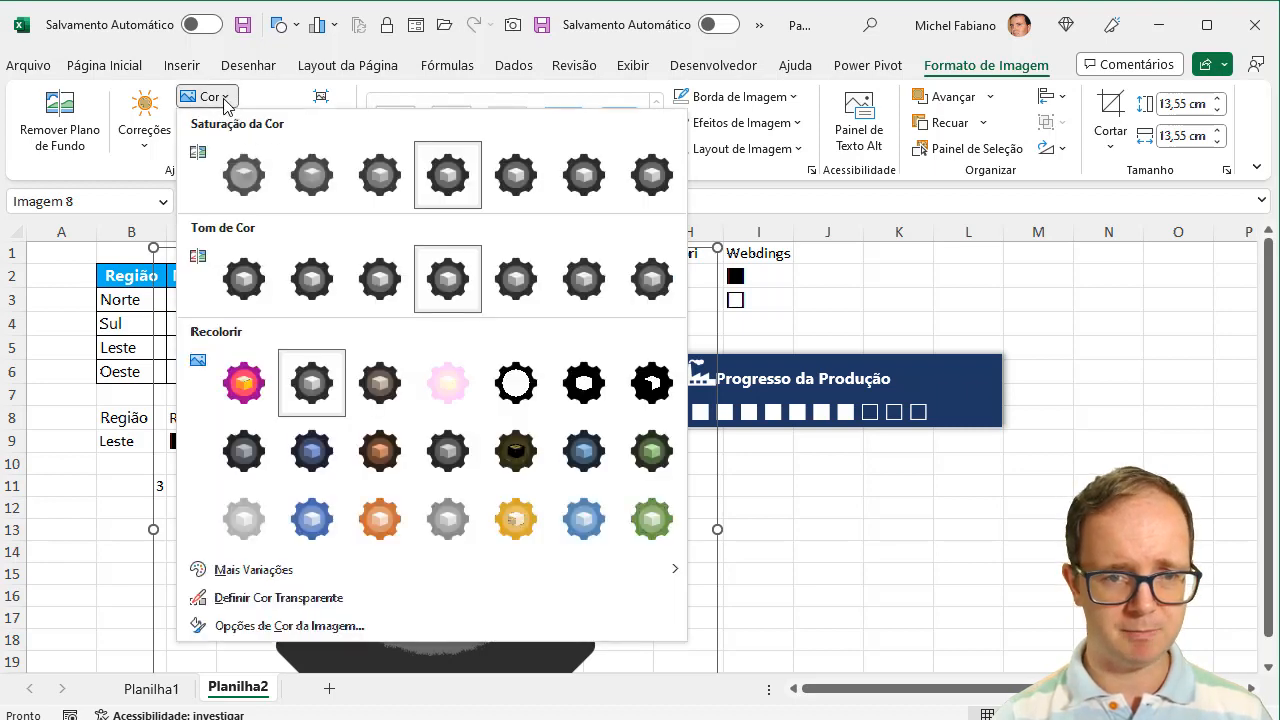
{"action": "left_click", "coordinate": [310, 517]}
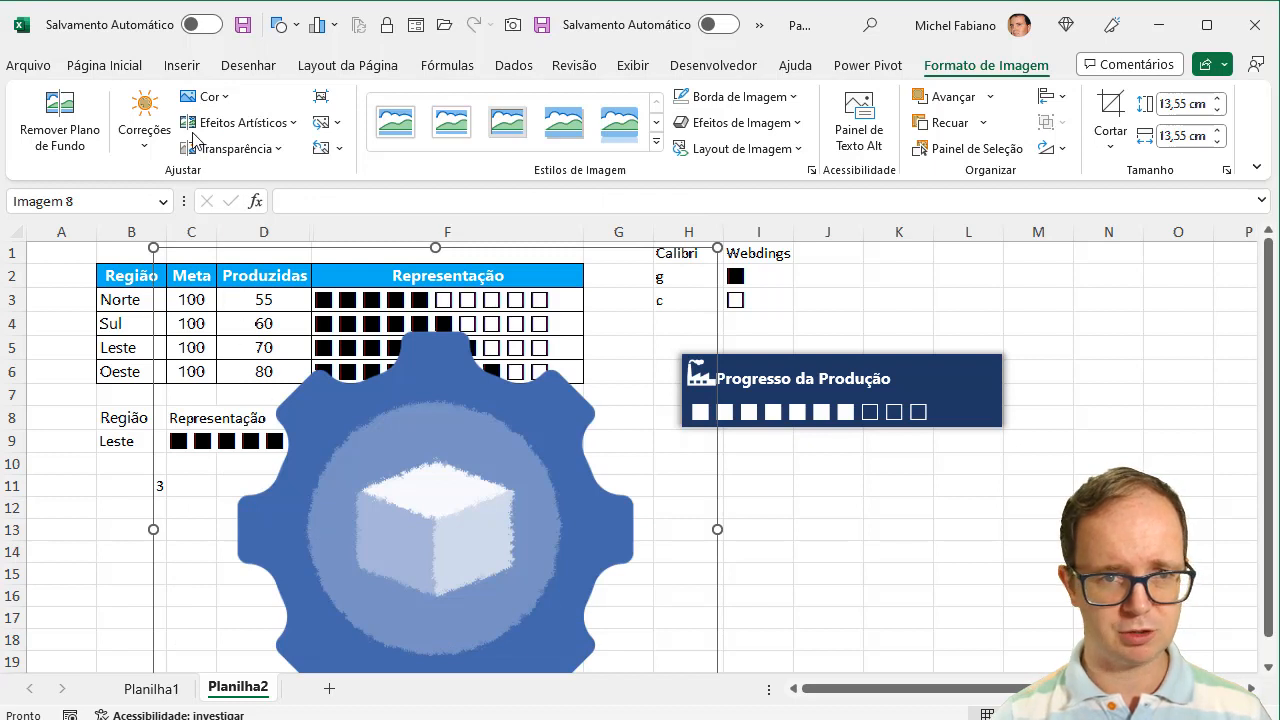
{"action": "left_click_drag", "start_coordinate": [153, 247], "coordinate": [643, 567]}
{"action": "left_click_drag", "start_coordinate": [610, 645], "coordinate": [534, 364]}
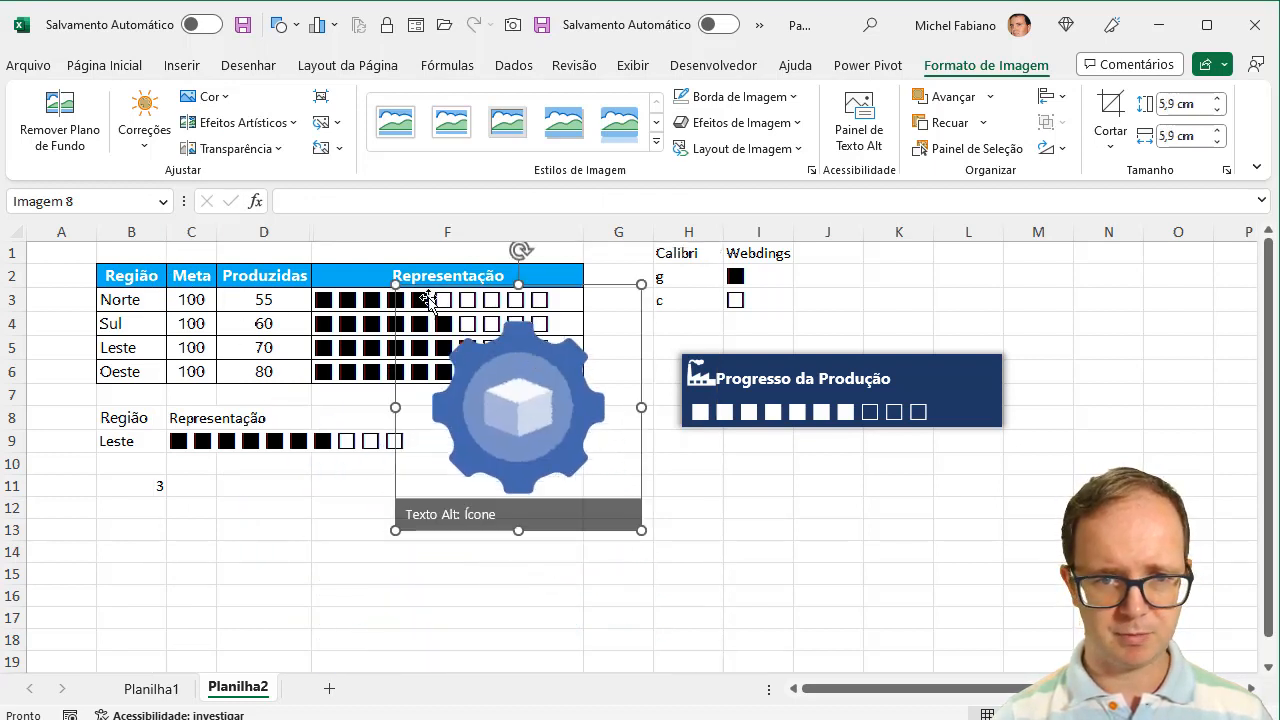
{"action": "left_click_drag", "start_coordinate": [396, 284], "coordinate": [628, 483]}
Delete the white factory icon, put the blue gear icon in its place, and shift the title to clear it
{"action": "left_click", "coordinate": [701, 379]}
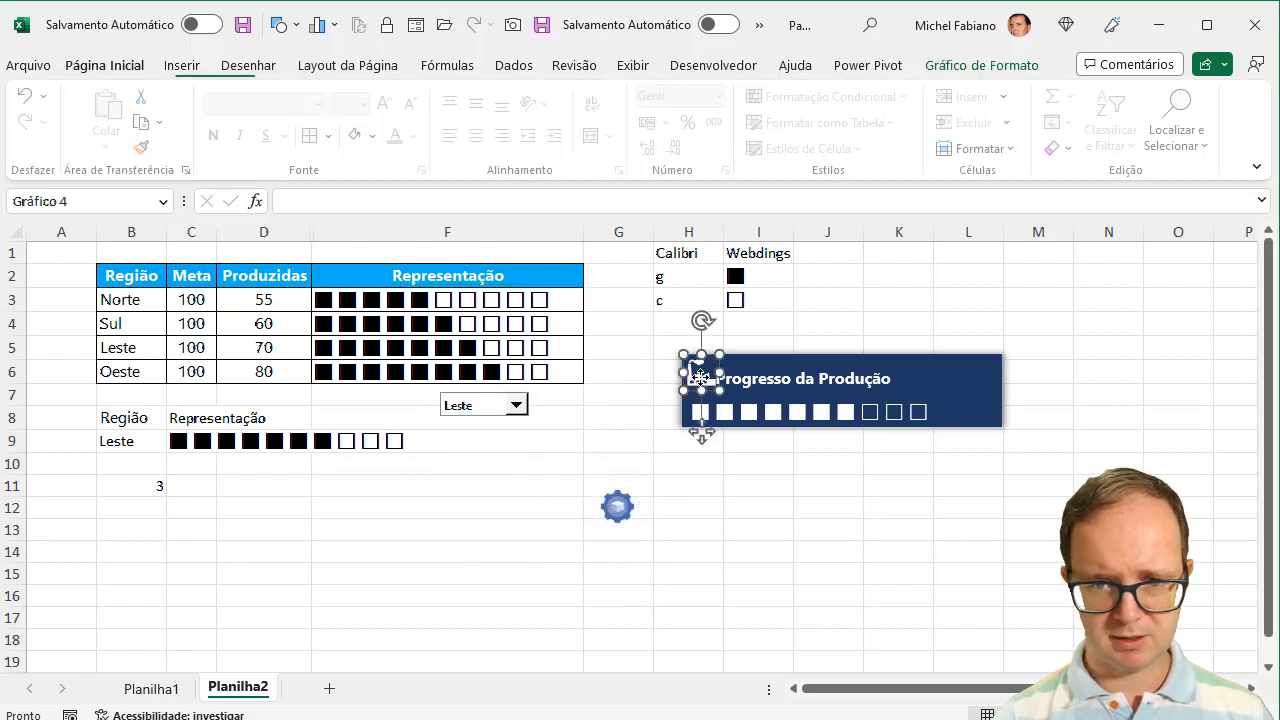
{"action": "key", "text": "Delete"}
{"action": "left_click", "coordinate": [700, 409]}
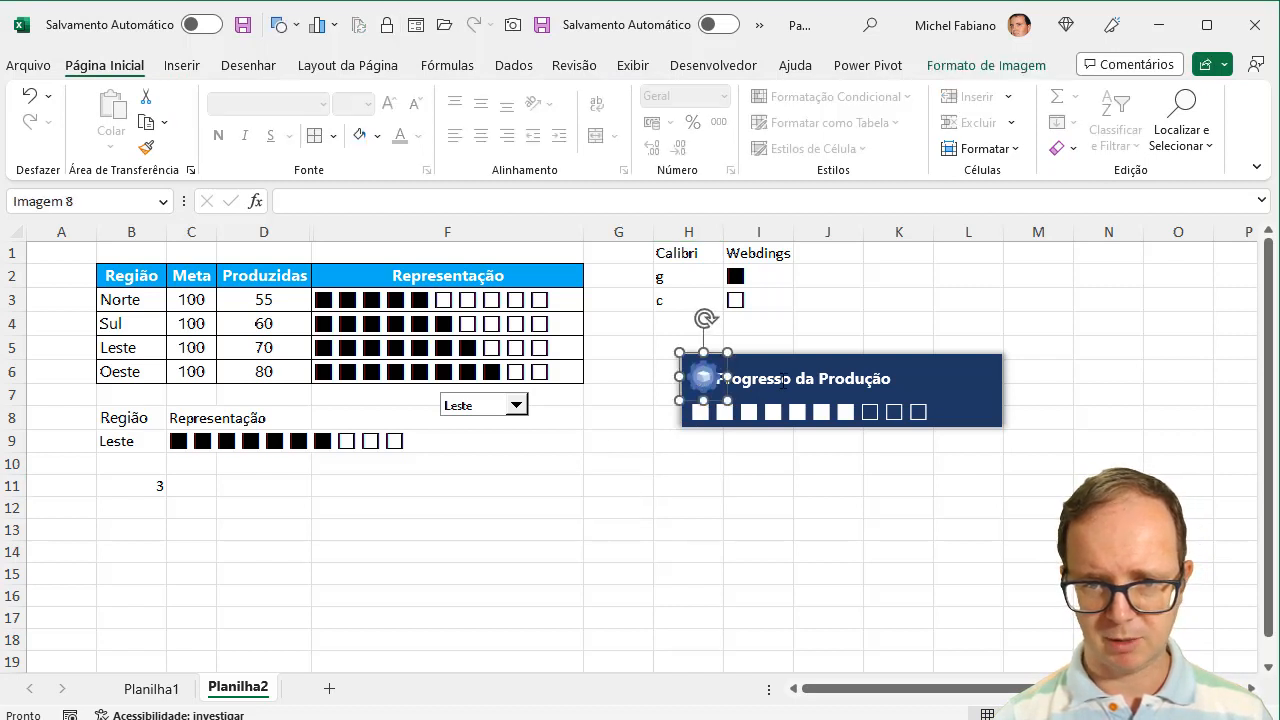
{"action": "left_click", "coordinate": [800, 389]}
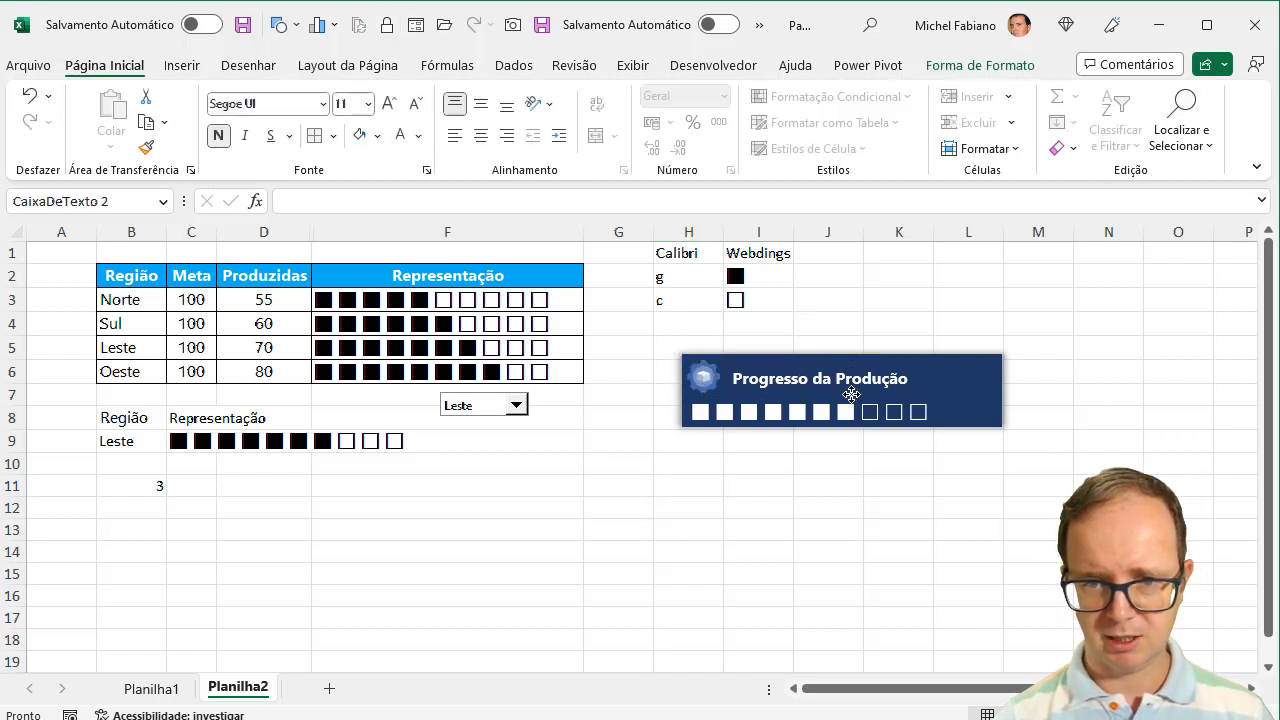
Move the region combo box onto the blue card beside the title and bring it to the front
{"action": "right_click", "coordinate": [500, 420]}
{"action": "key", "text": "Escape"}
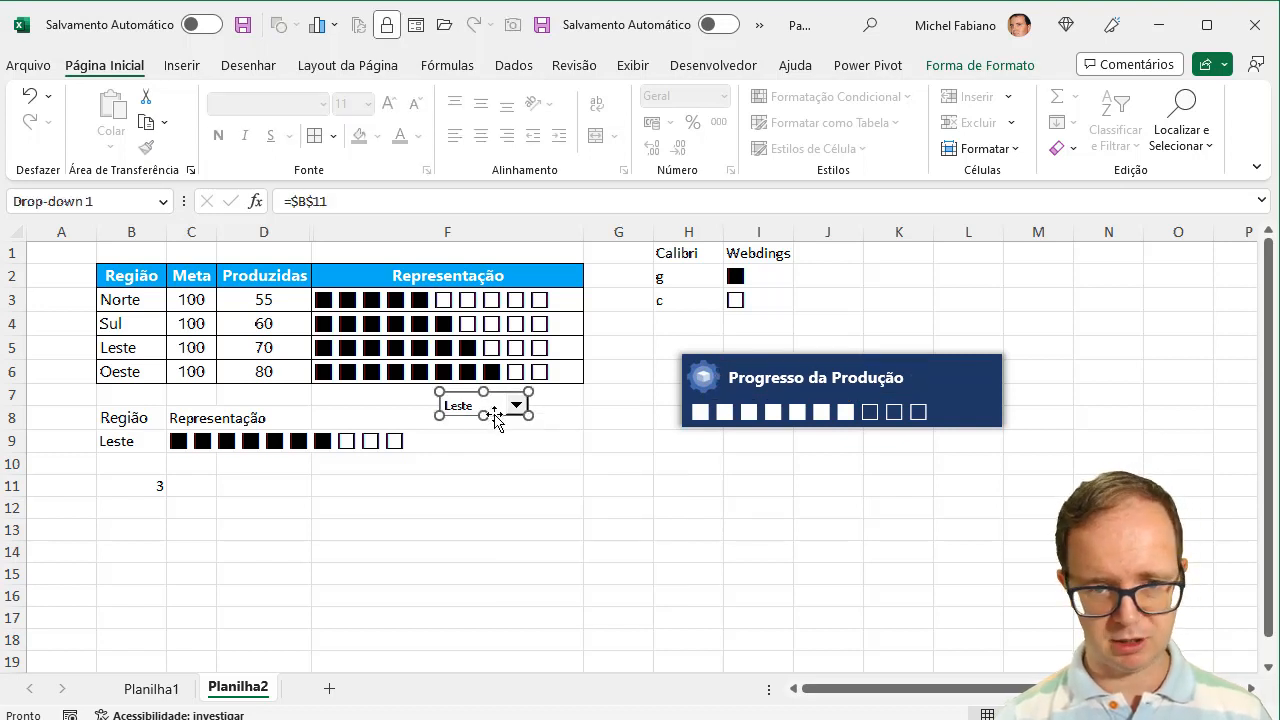
{"action": "left_click_drag", "start_coordinate": [496, 416], "coordinate": [958, 380]}
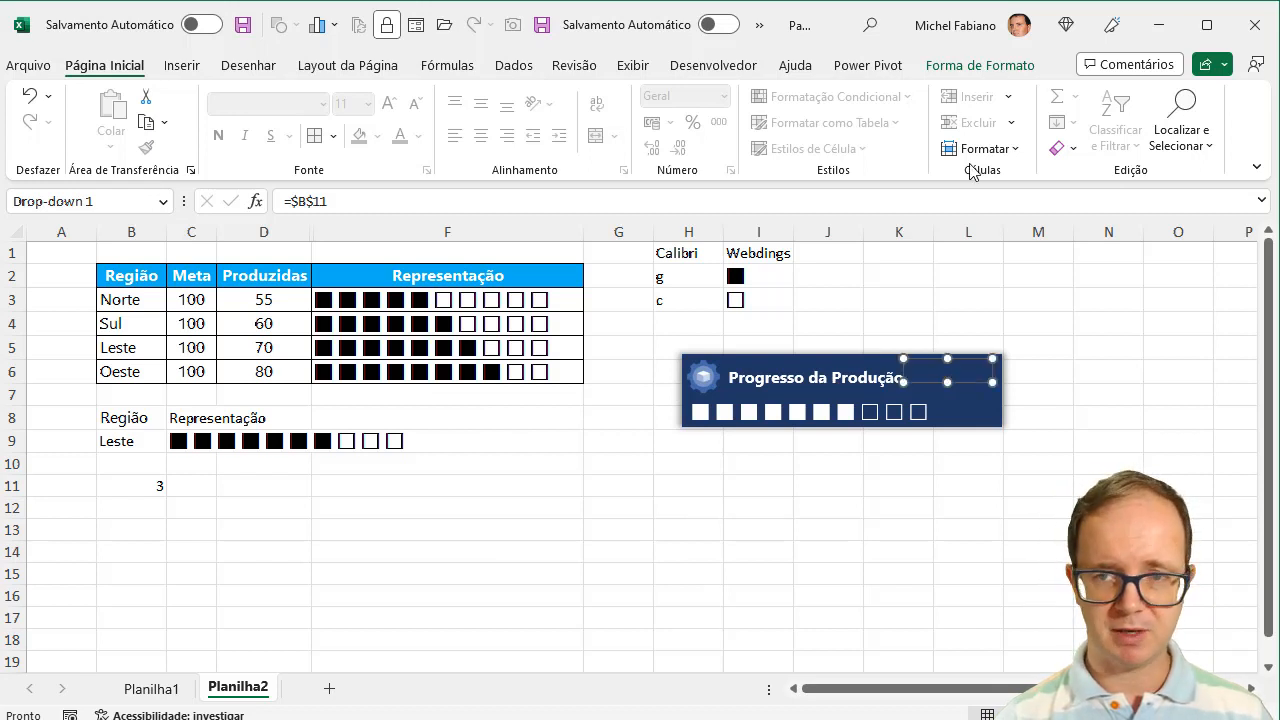
{"action": "left_click", "coordinate": [976, 70]}
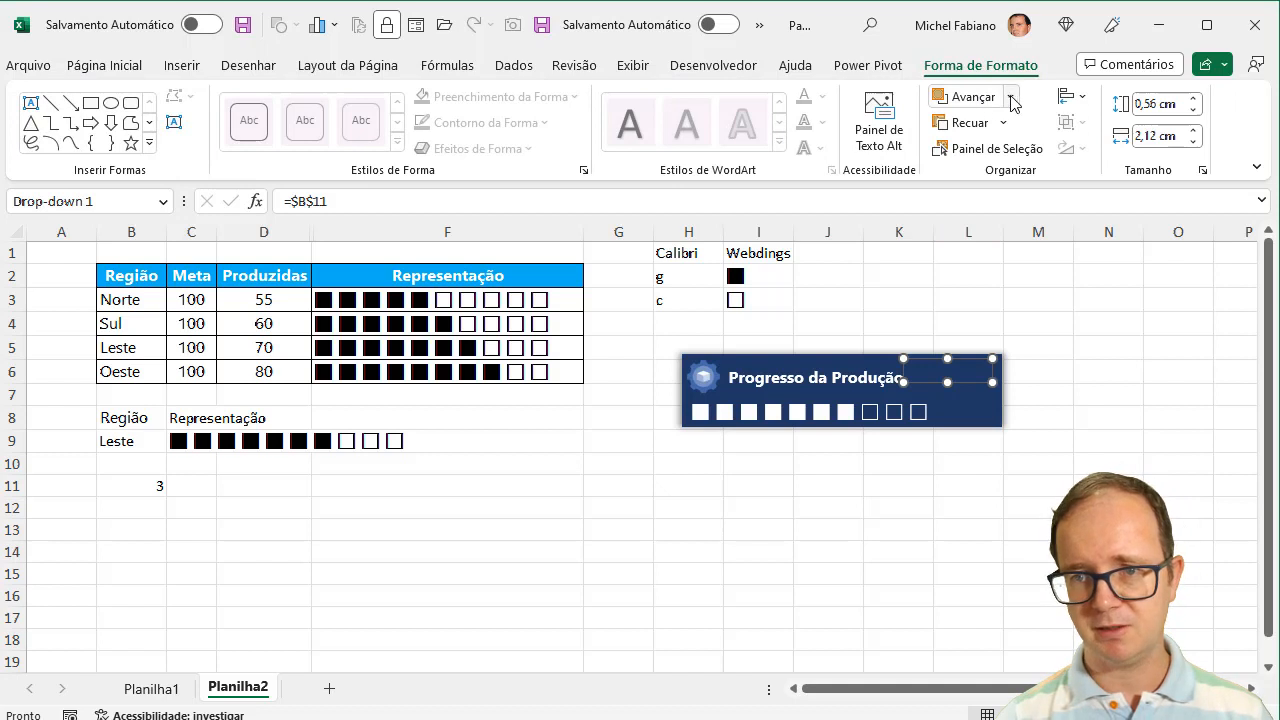
{"action": "left_click", "coordinate": [1010, 96]}
{"action": "left_click", "coordinate": [1008, 152]}
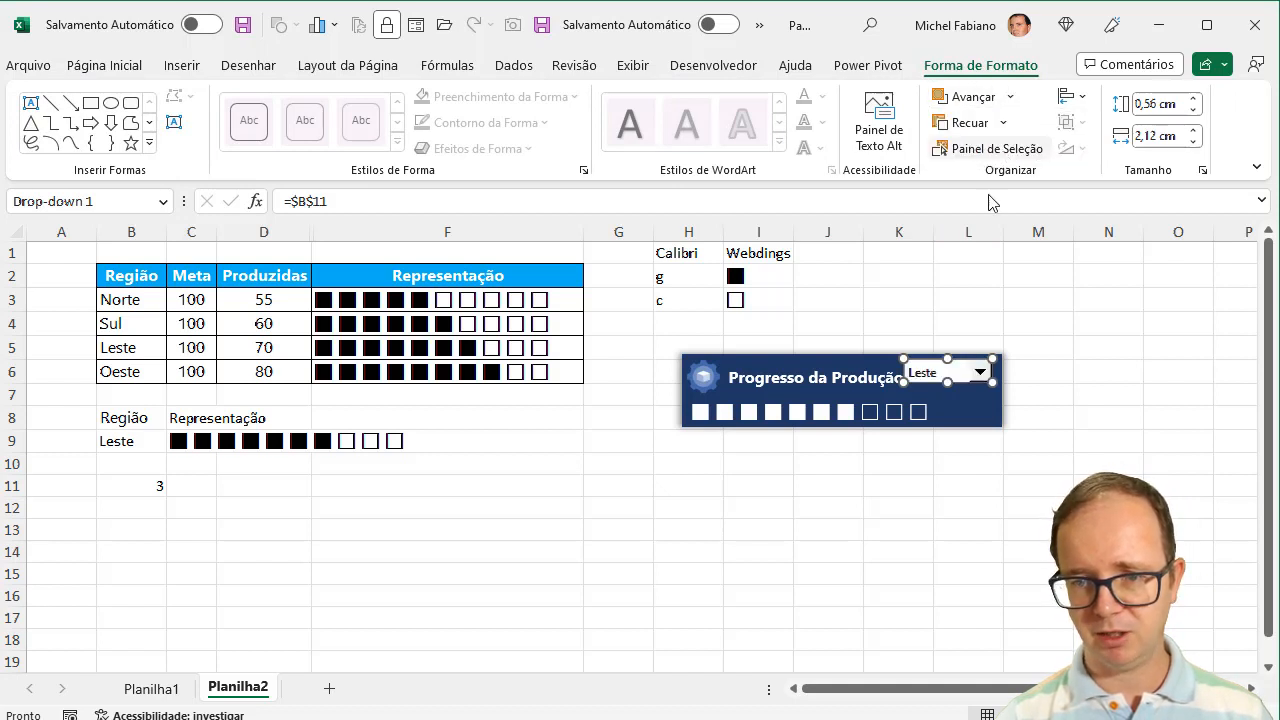
Nudge the combo box away from the title and make it slightly smaller so it fits inside the card
{"action": "left_click_drag", "start_coordinate": [983, 378], "coordinate": [990, 380]}
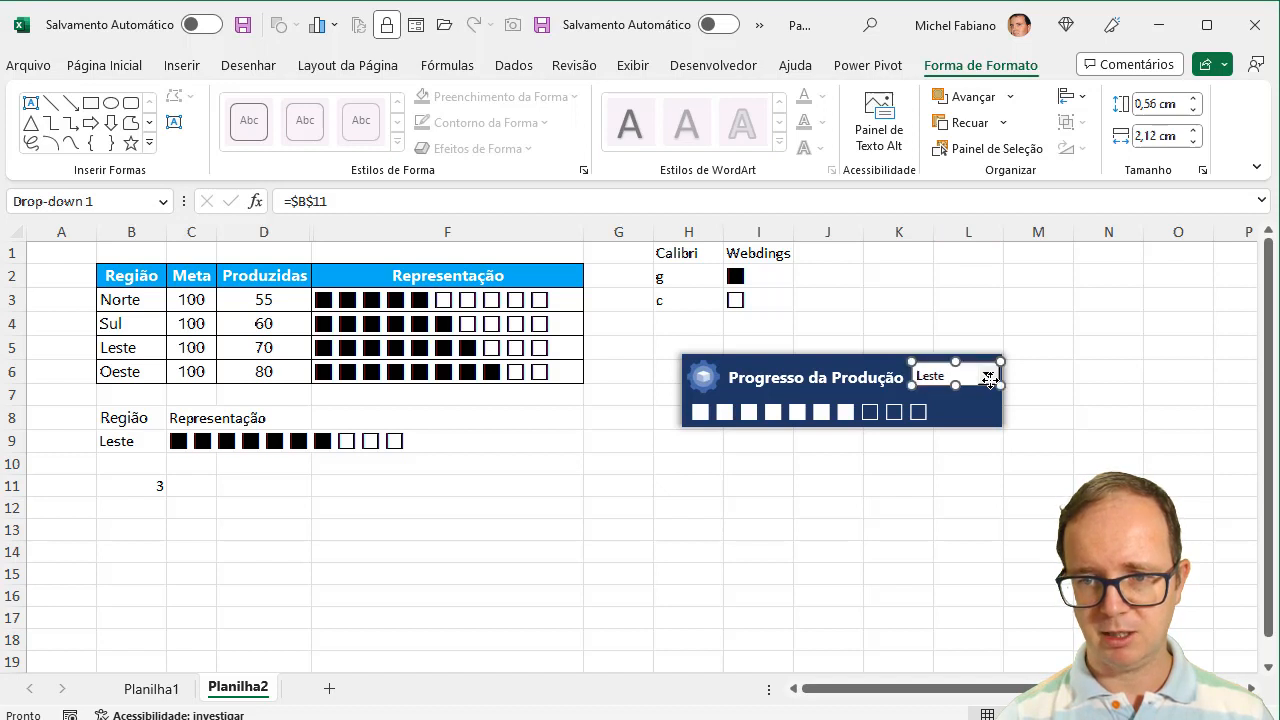
{"action": "mouse_move", "coordinate": [997, 386]}
{"action": "left_mouse_down"}
{"action": "mouse_move", "coordinate": [951, 367]}
{"action": "mouse_move", "coordinate": [985, 389]}
{"action": "left_mouse_up"}
{"action": "left_click", "coordinate": [1046, 390]}
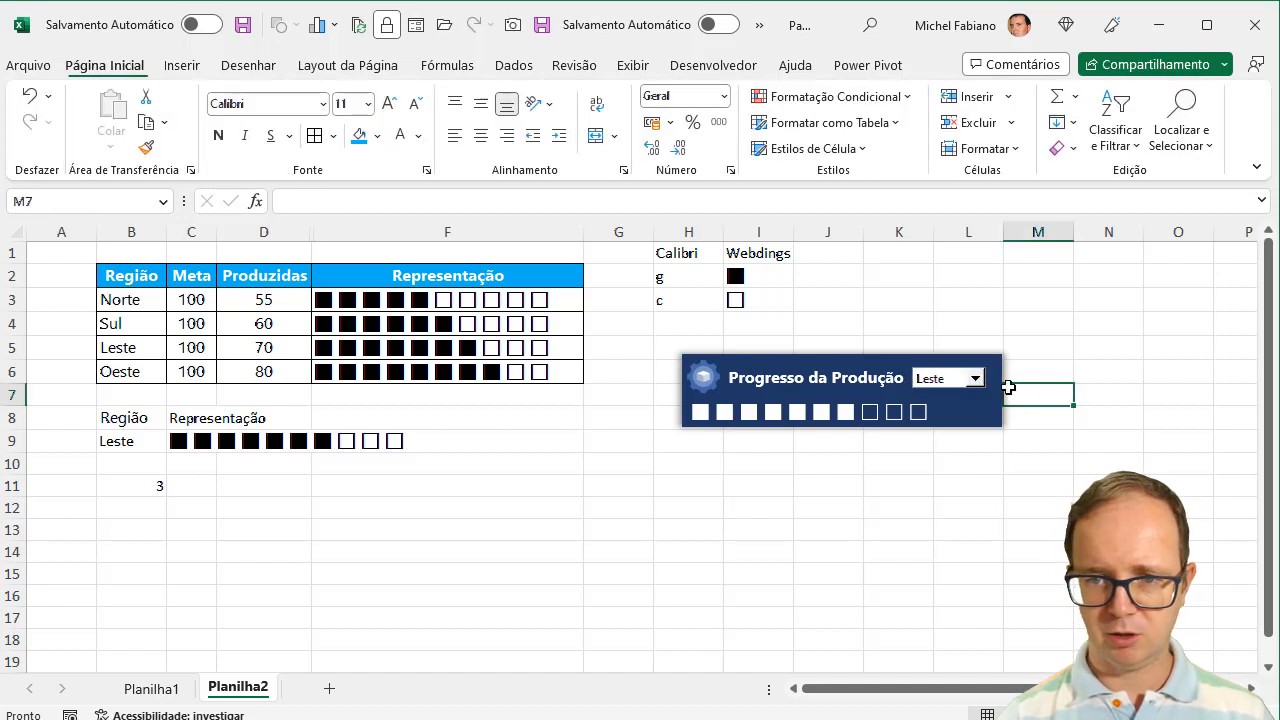
Test the card's region combo box by choosing Sul, Oeste and Sul again to check the progress squares
{"action": "left_click", "coordinate": [975, 378]}
{"action": "left_click", "coordinate": [940, 420]}
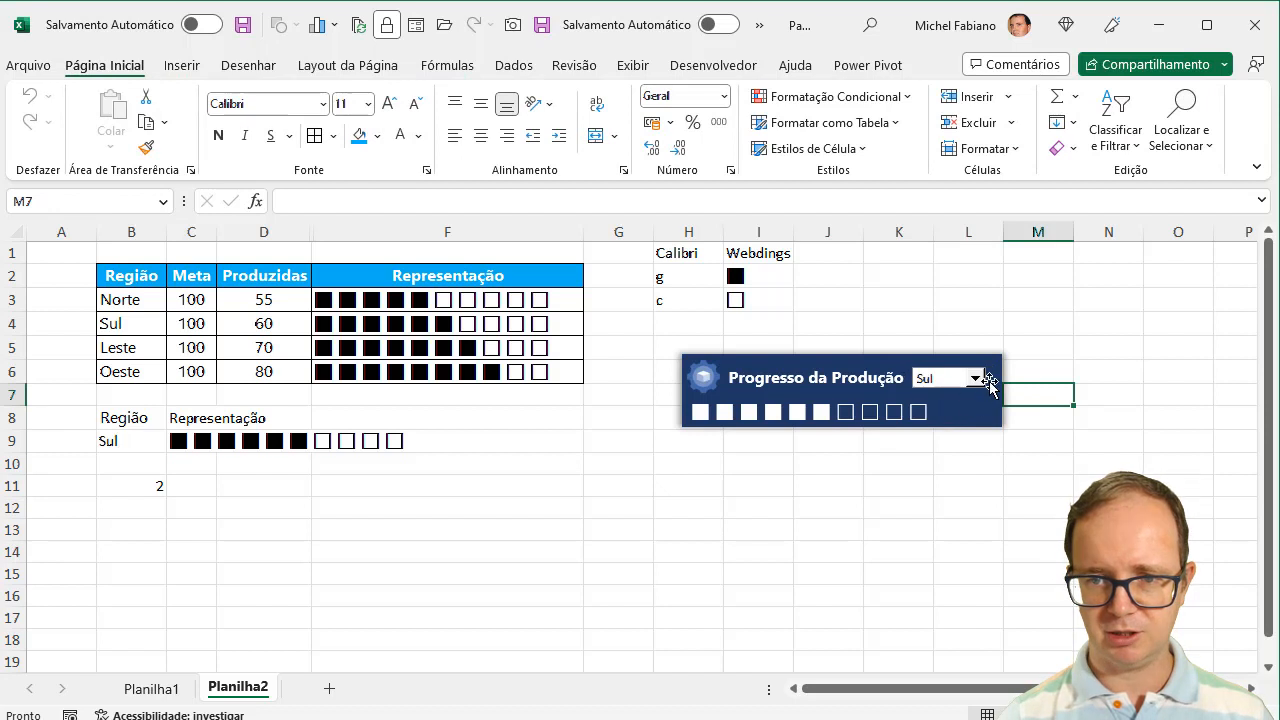
{"action": "left_click", "coordinate": [977, 380]}
{"action": "left_click", "coordinate": [934, 439]}
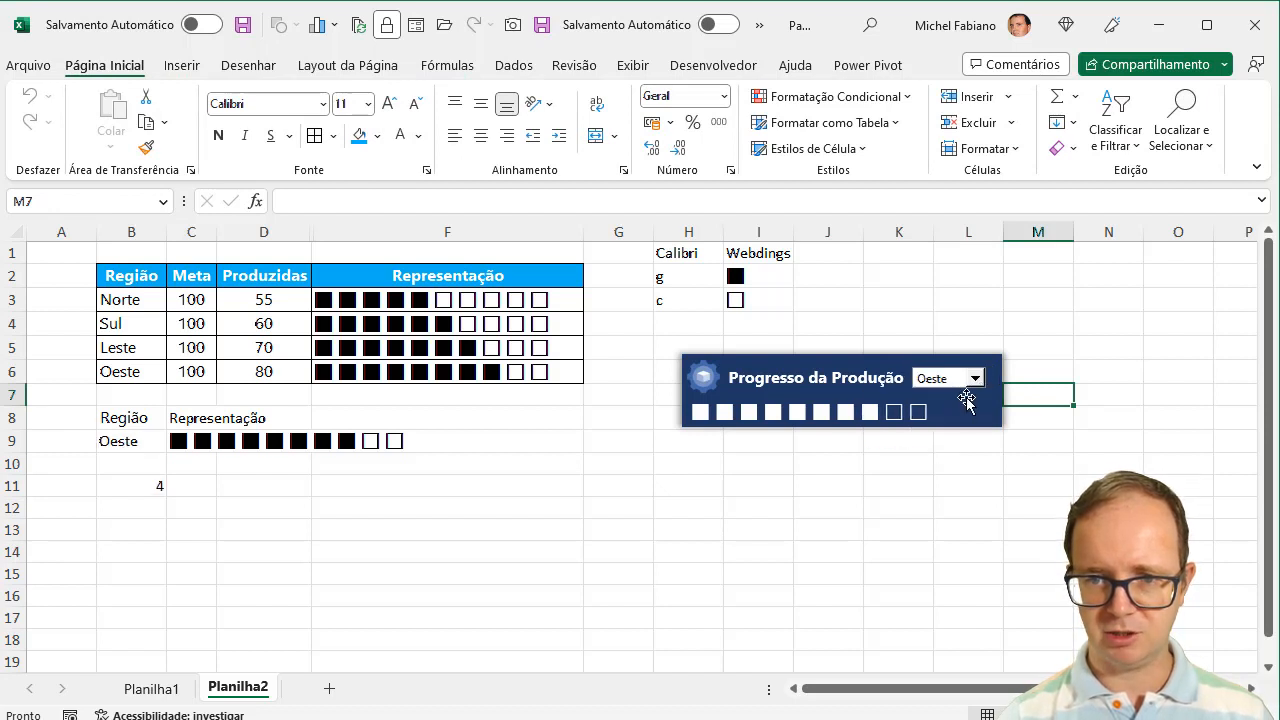
{"action": "left_click", "coordinate": [975, 378]}
{"action": "left_click", "coordinate": [958, 409]}
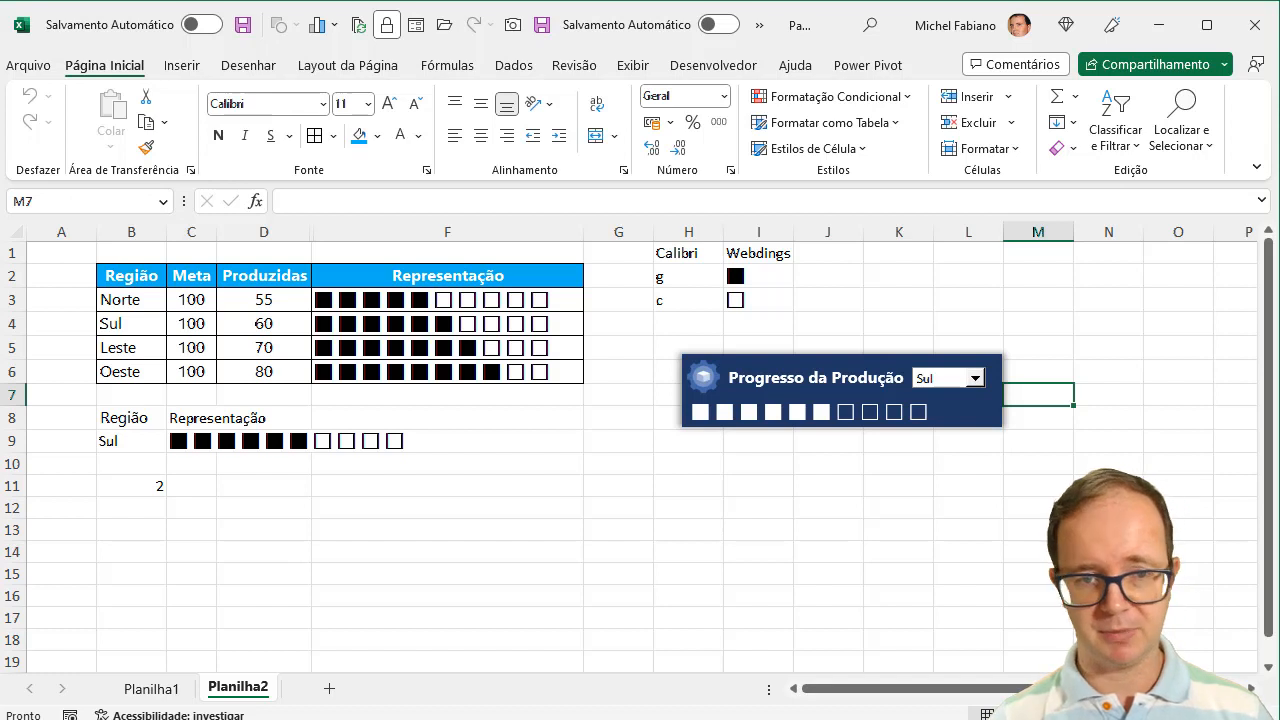
Select the Representação cells F3:F6 for all four regions to review their REPT formula
{"action": "left_click", "coordinate": [558, 303]}
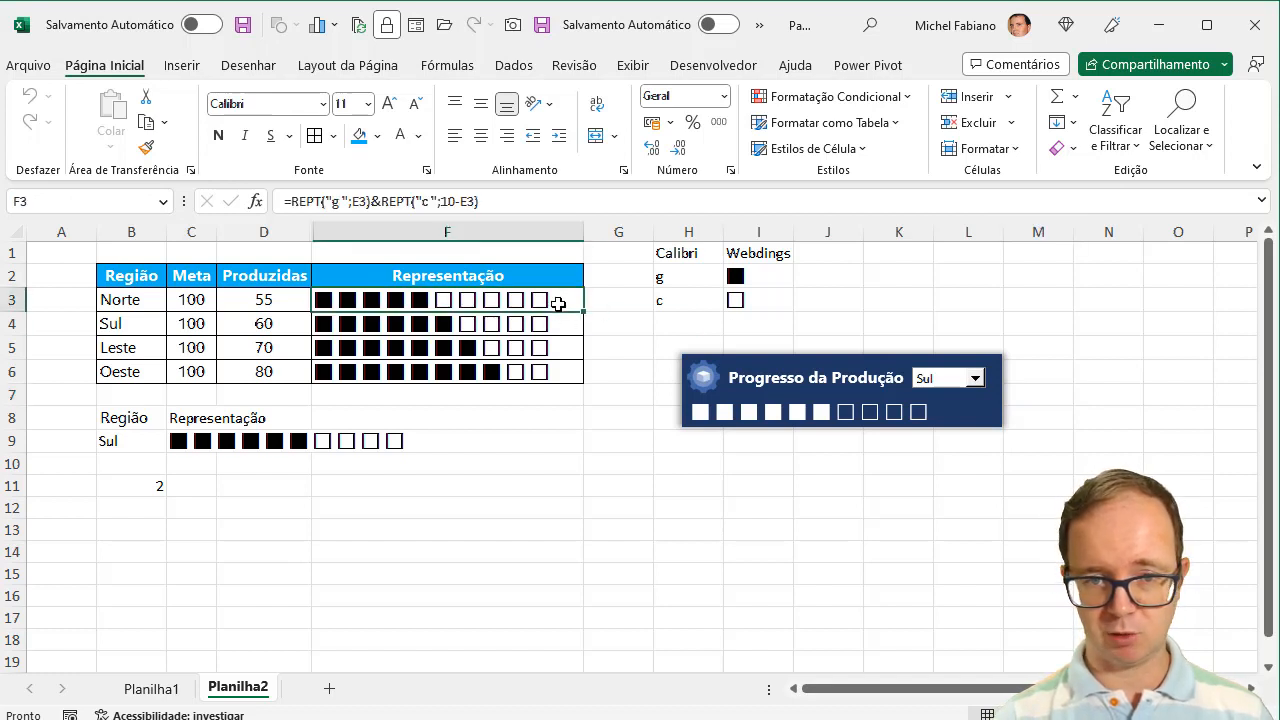
{"action": "left_click_drag", "start_coordinate": [558, 303], "coordinate": [544, 372]}
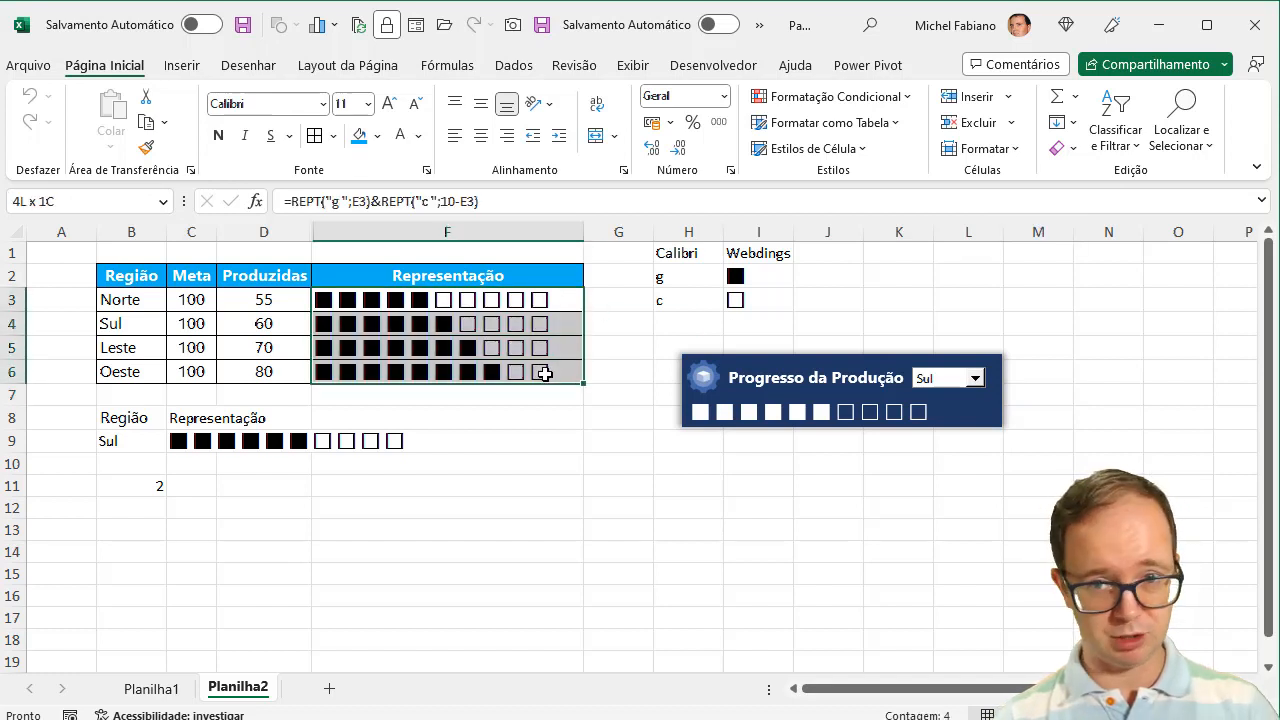
{"action": "left_click_drag", "start_coordinate": [544, 372], "coordinate": [544, 372]}
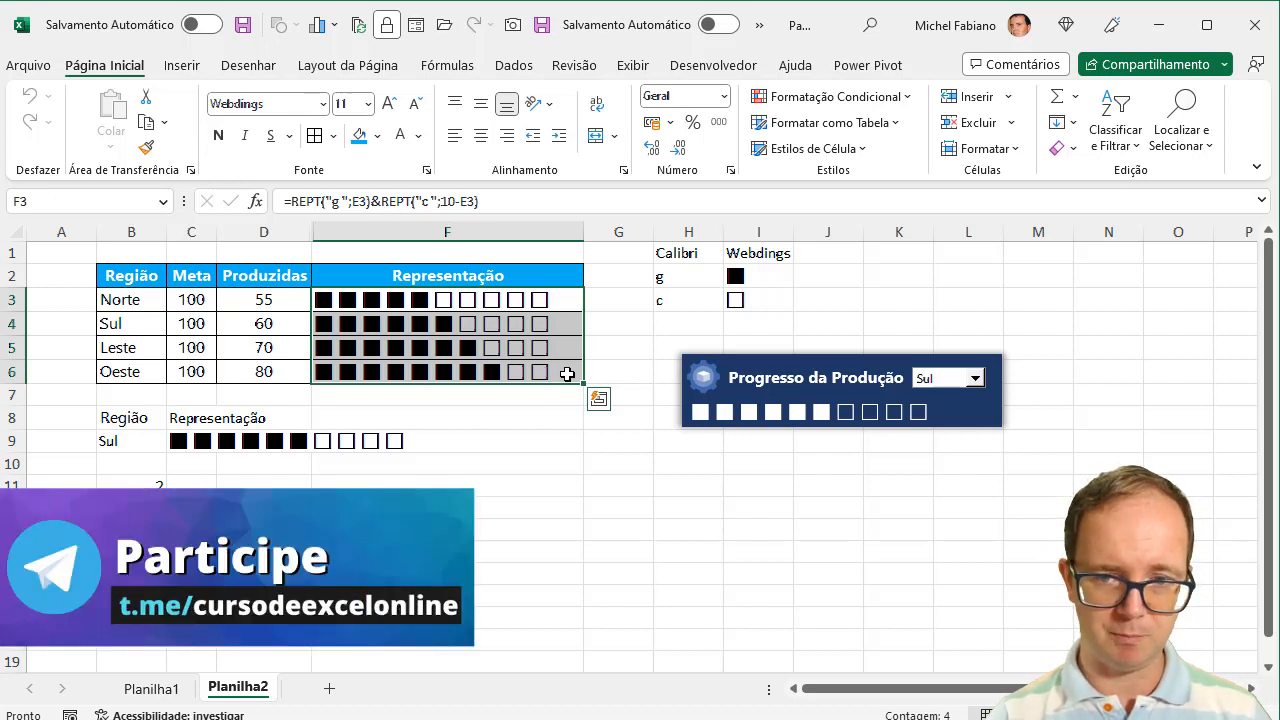
Switch the card's region combo box to Leste and finally to Oeste
{"action": "left_click", "coordinate": [975, 378]}
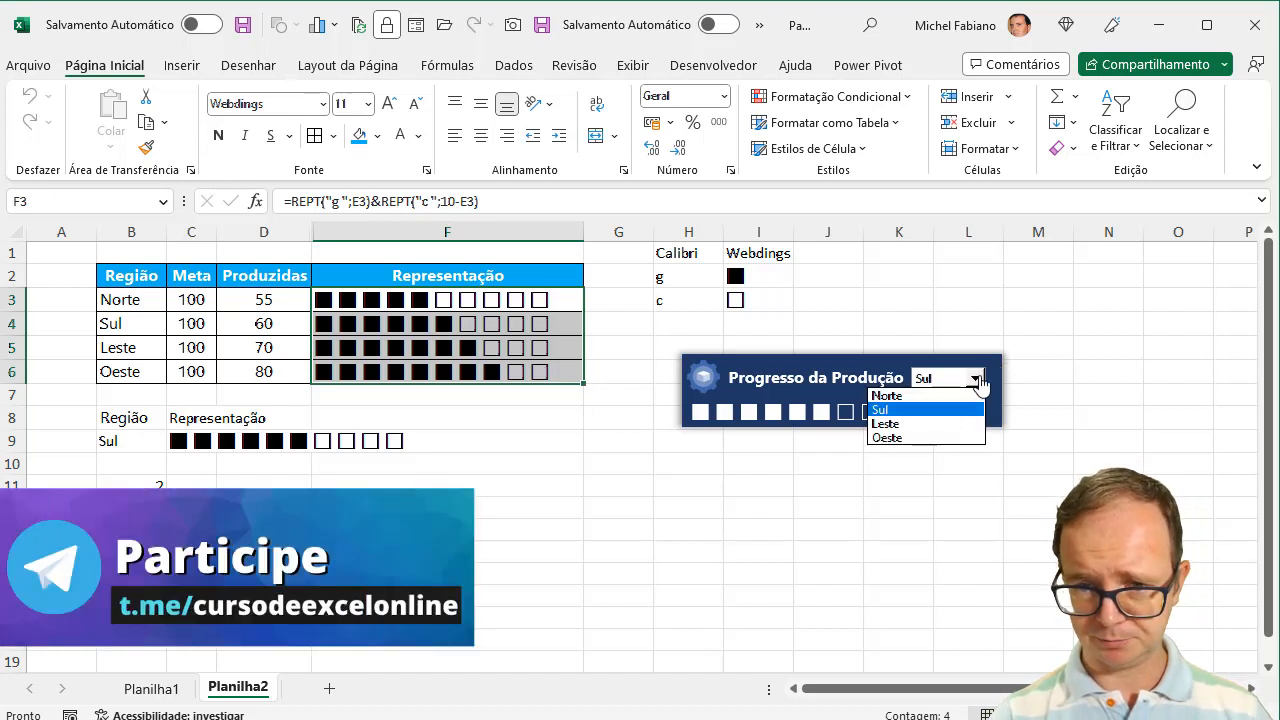
{"action": "left_click", "coordinate": [930, 424]}
{"action": "left_click", "coordinate": [975, 379]}
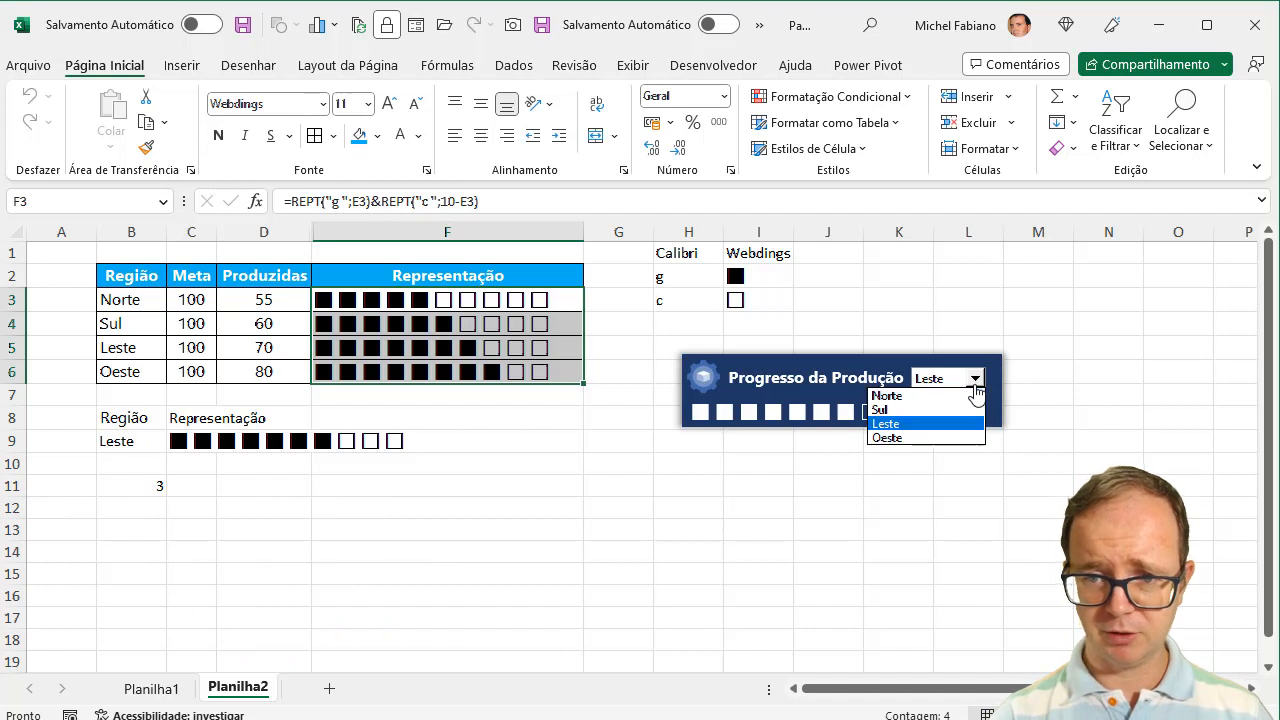
{"action": "left_click", "coordinate": [930, 438]}
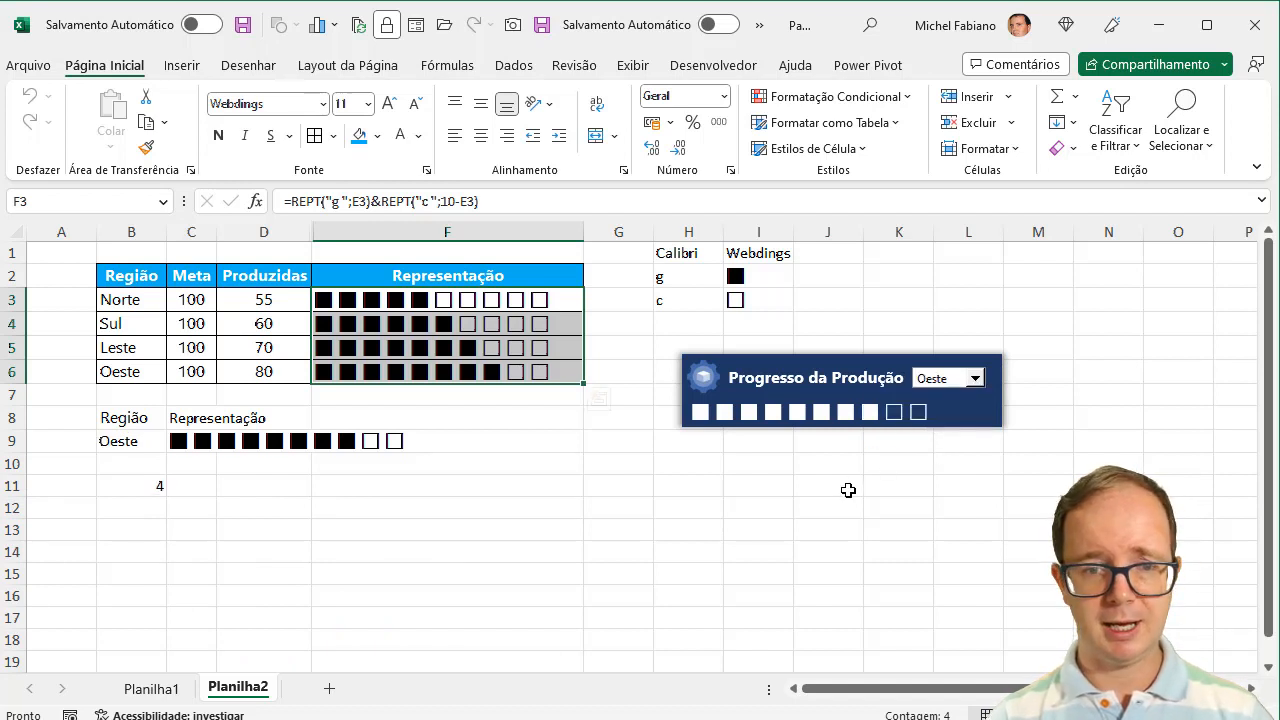